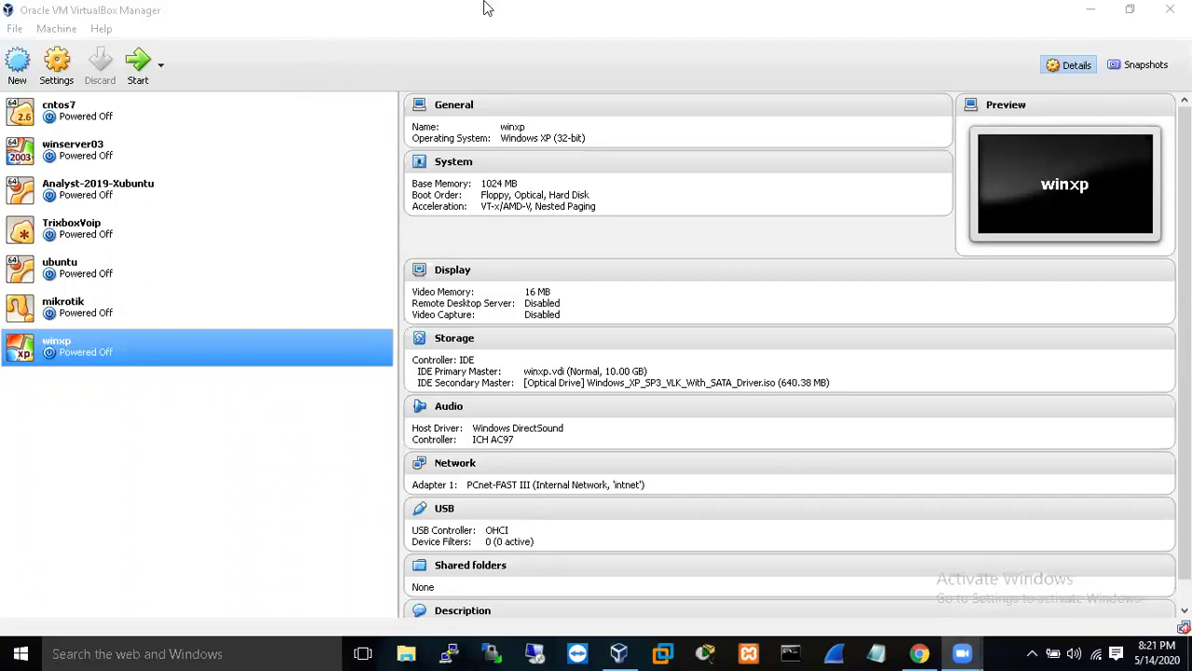
- Select the winserver03 VM and start it so Windows Server 2003 boots
left_click(209, 156)
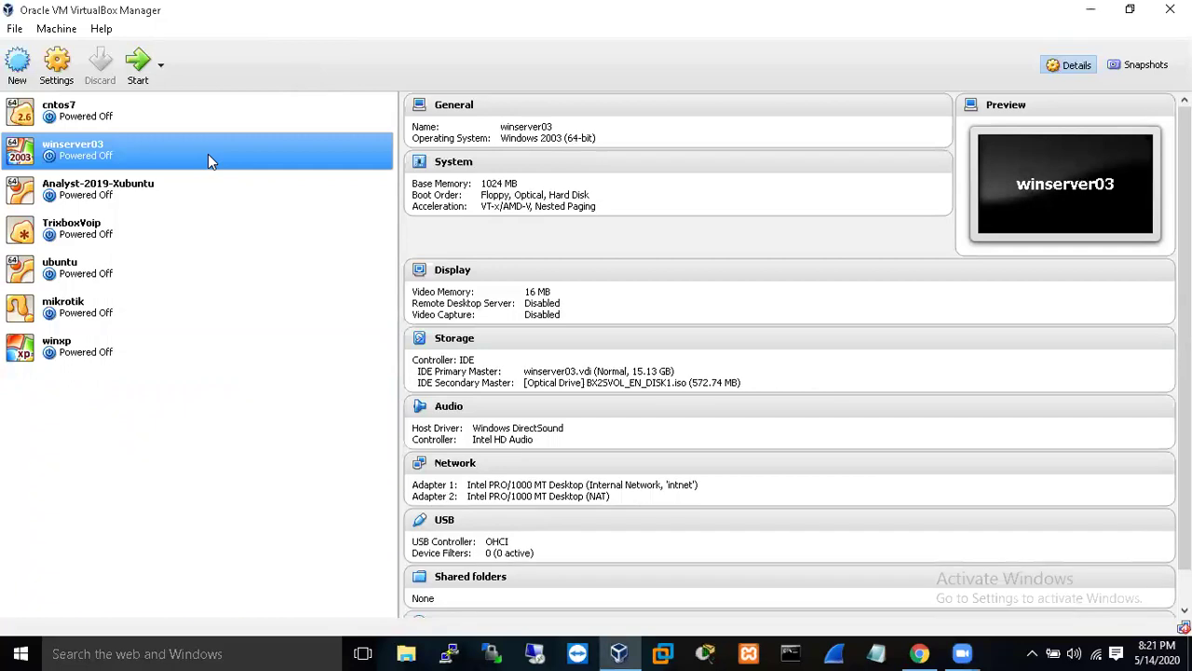
left_click(139, 65)
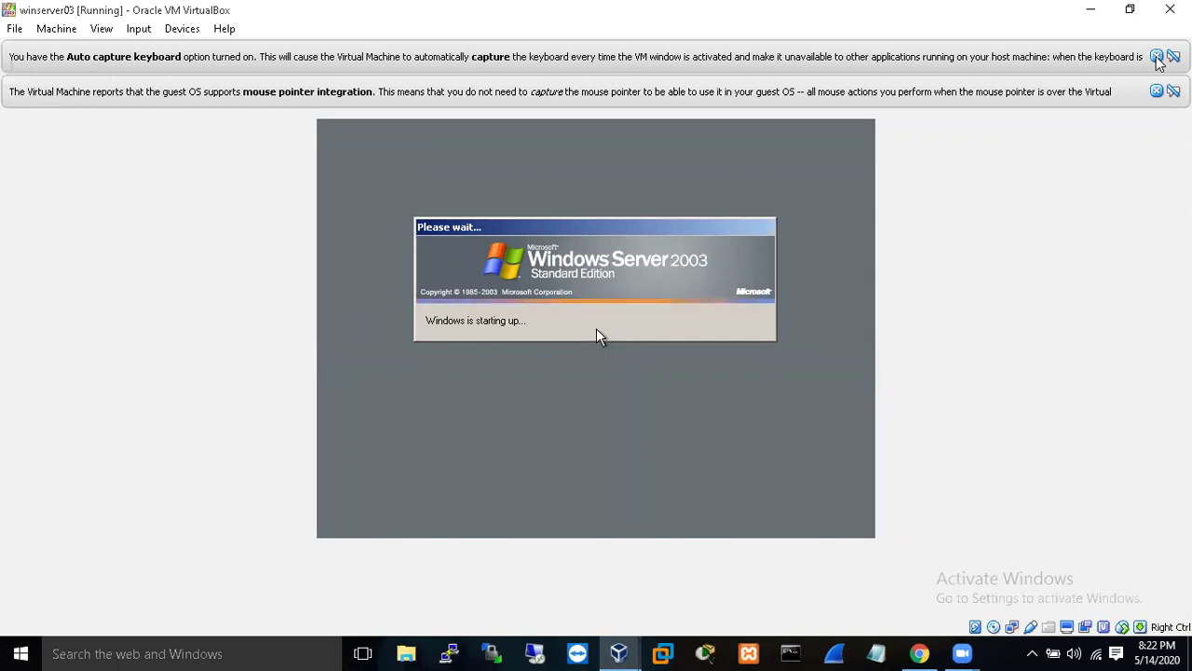
- Dismiss both VirtualBox notices and log on to winserver03 as Administrator with the account password
left_click(1157, 57)
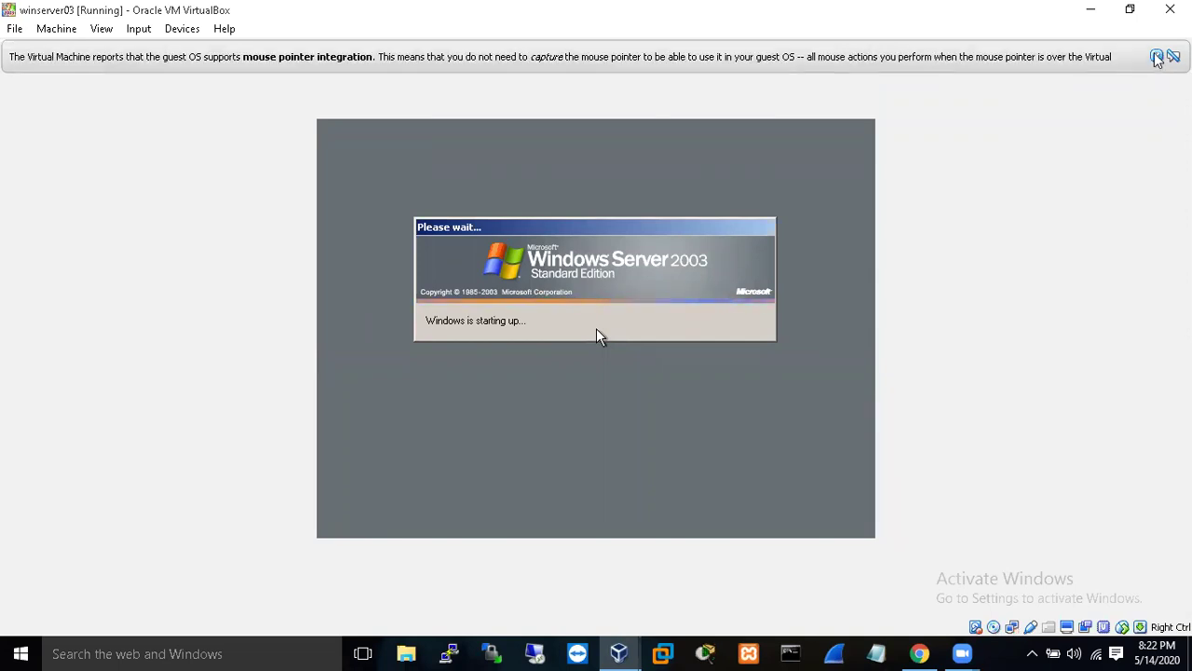
left_click(1157, 58)
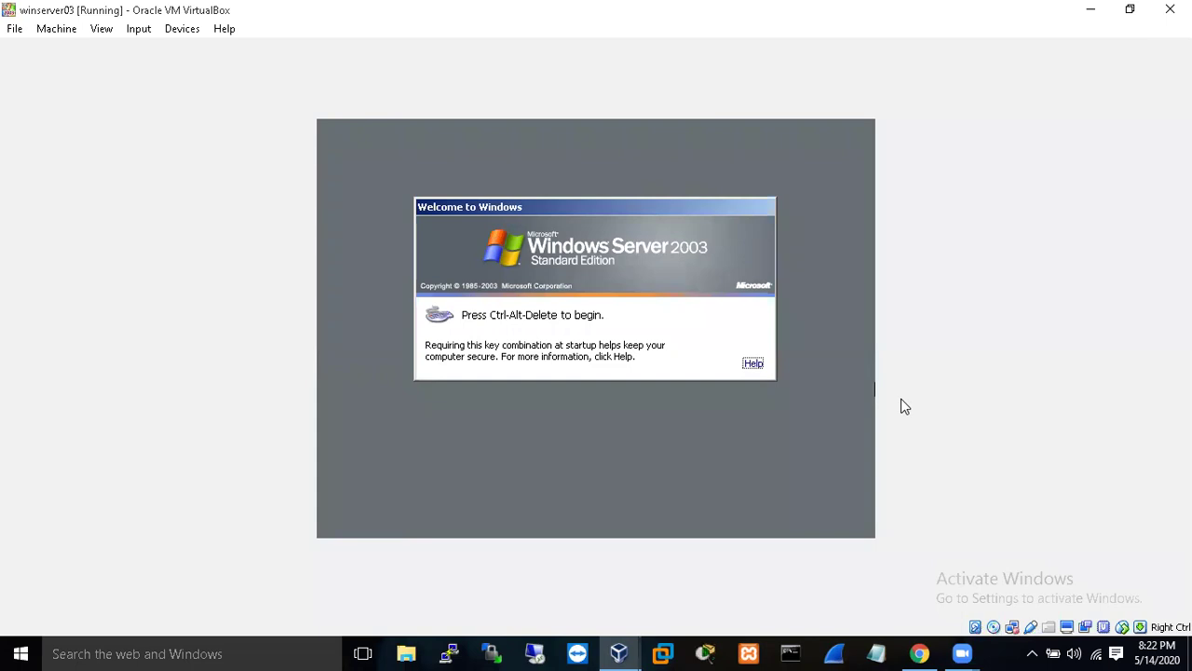
key("ctrl+alt+Delete")
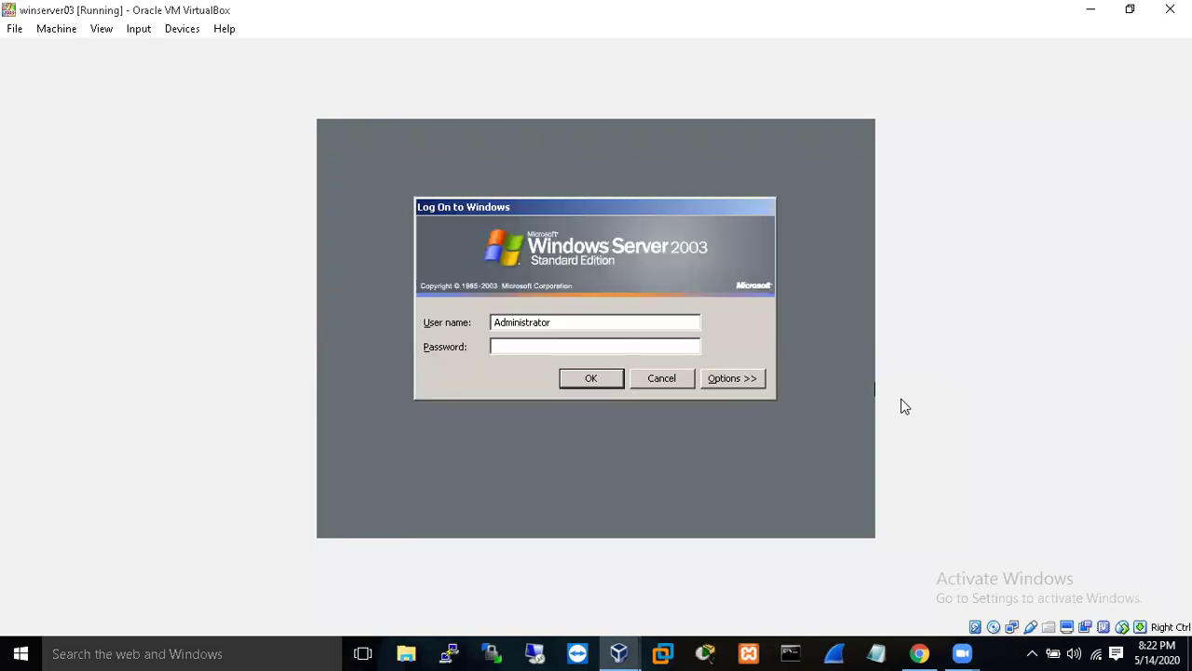
type("**********")
key("Return")
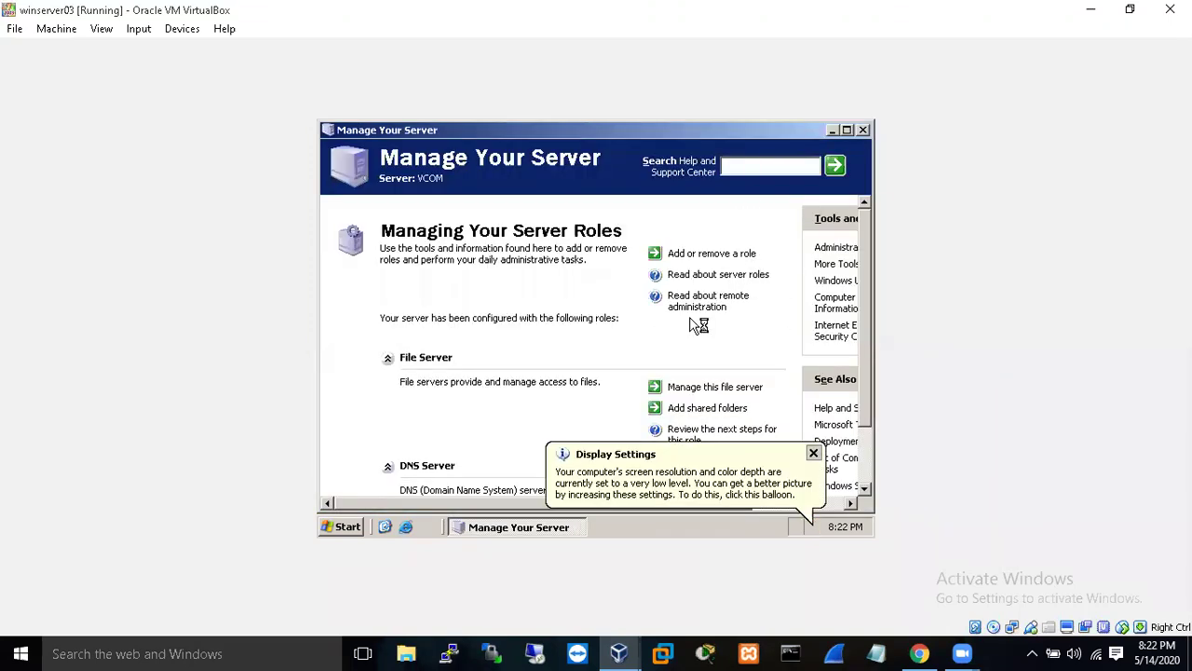
- Close the display notice and Manage Your Server, then start the winxp VM and minimize its window
left_click(813, 455)
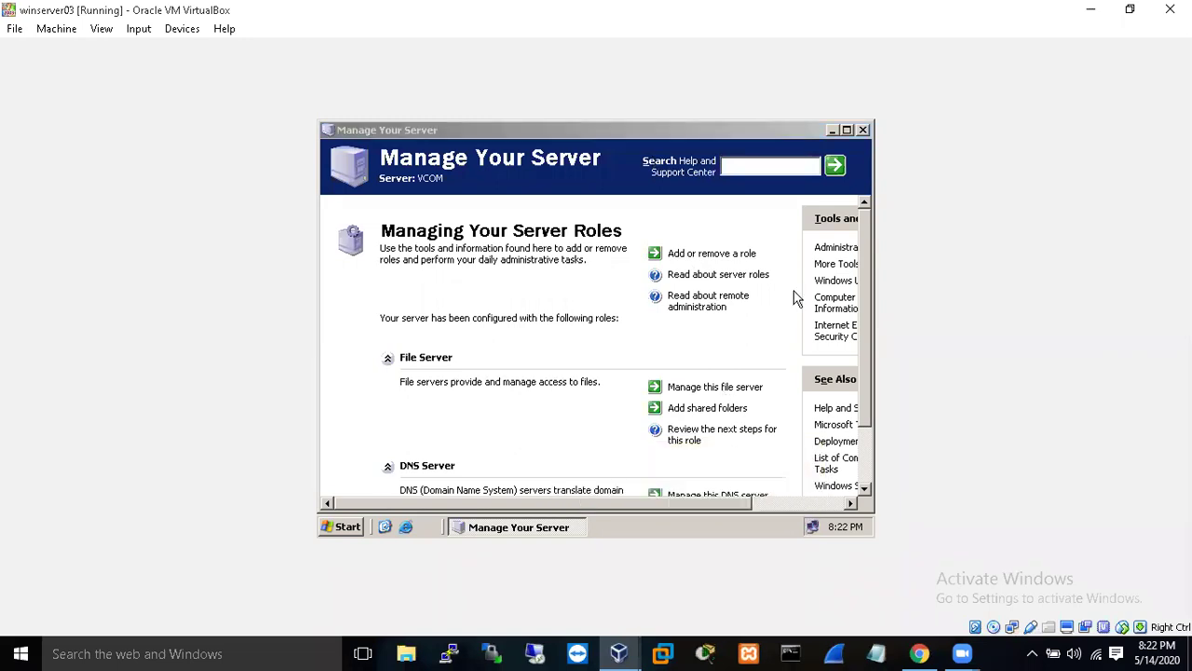
left_click(862, 131)
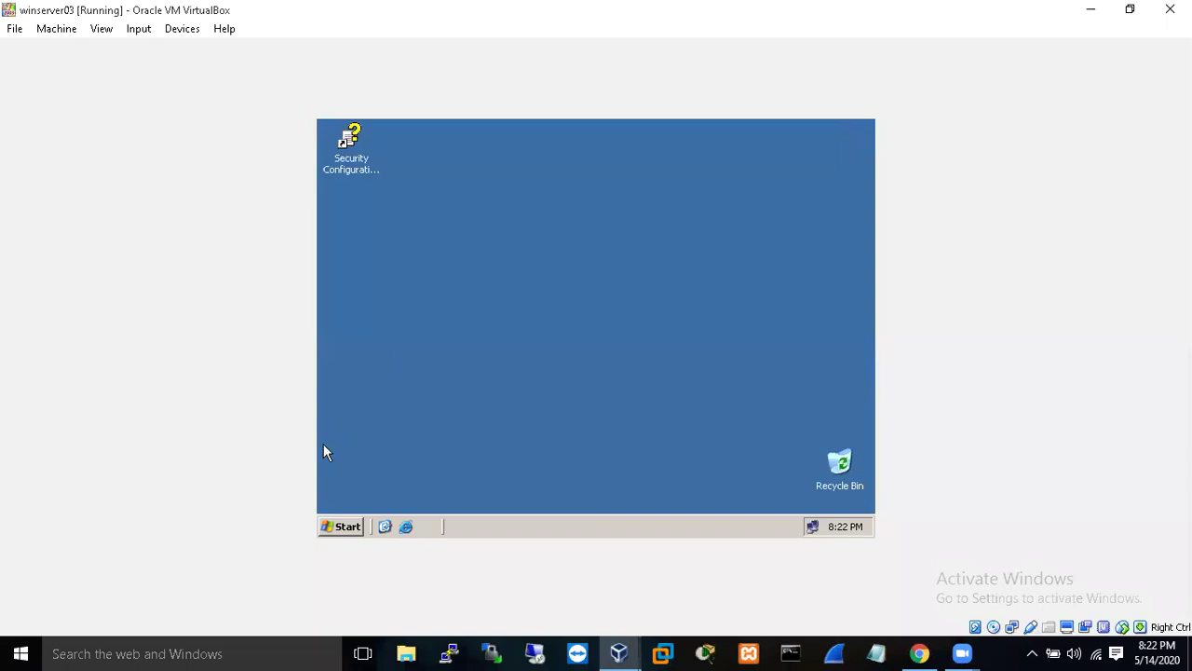
mouse_move(616, 651)
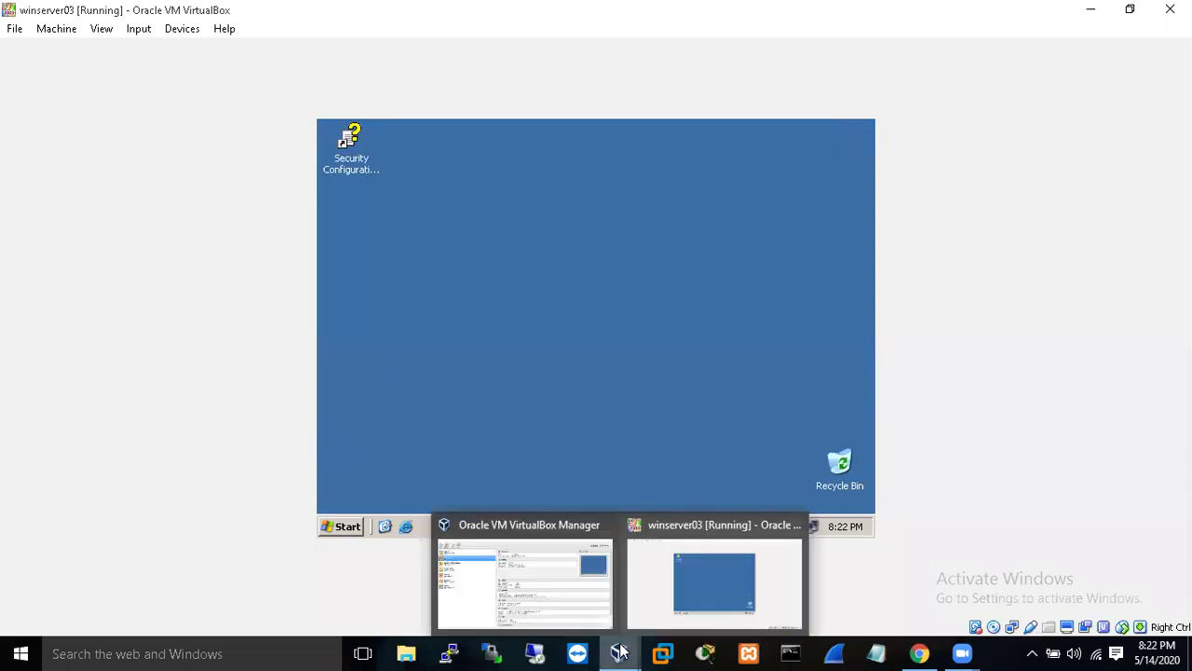
left_click(559, 584)
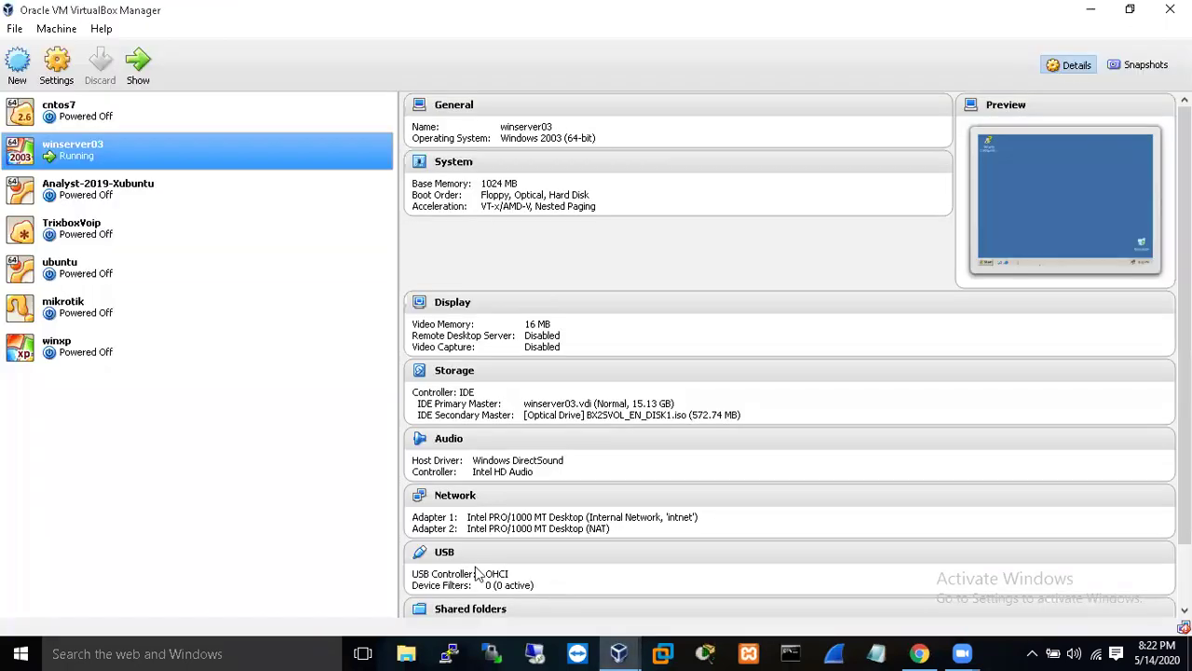
left_click(79, 350)
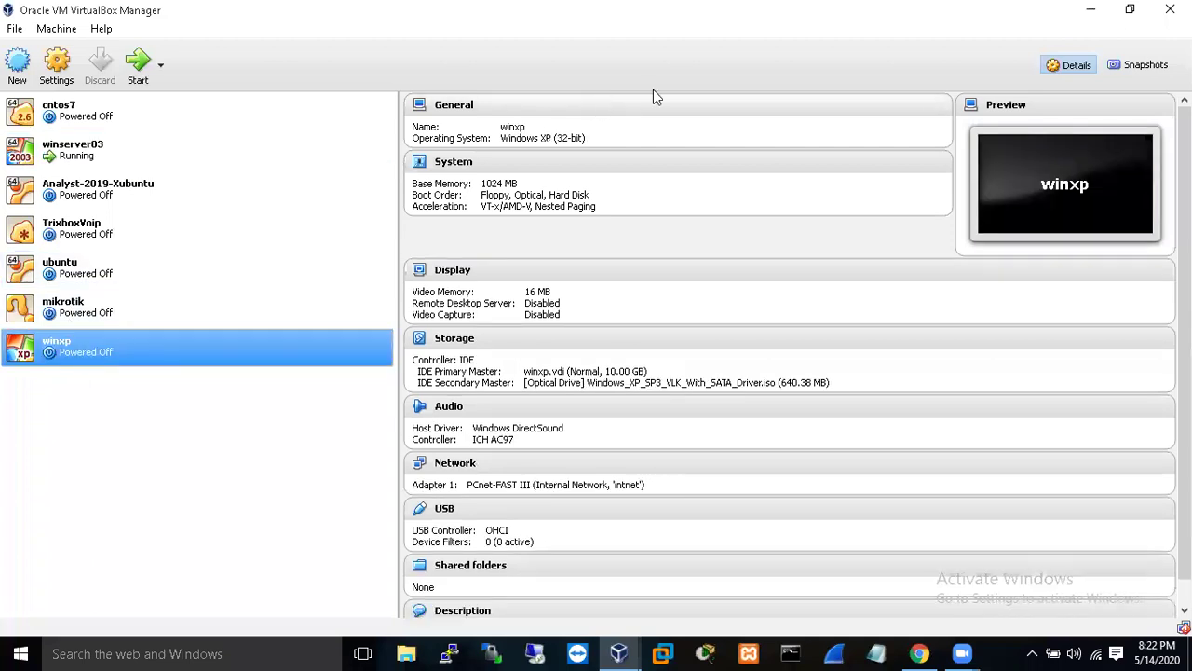
left_click(138, 67)
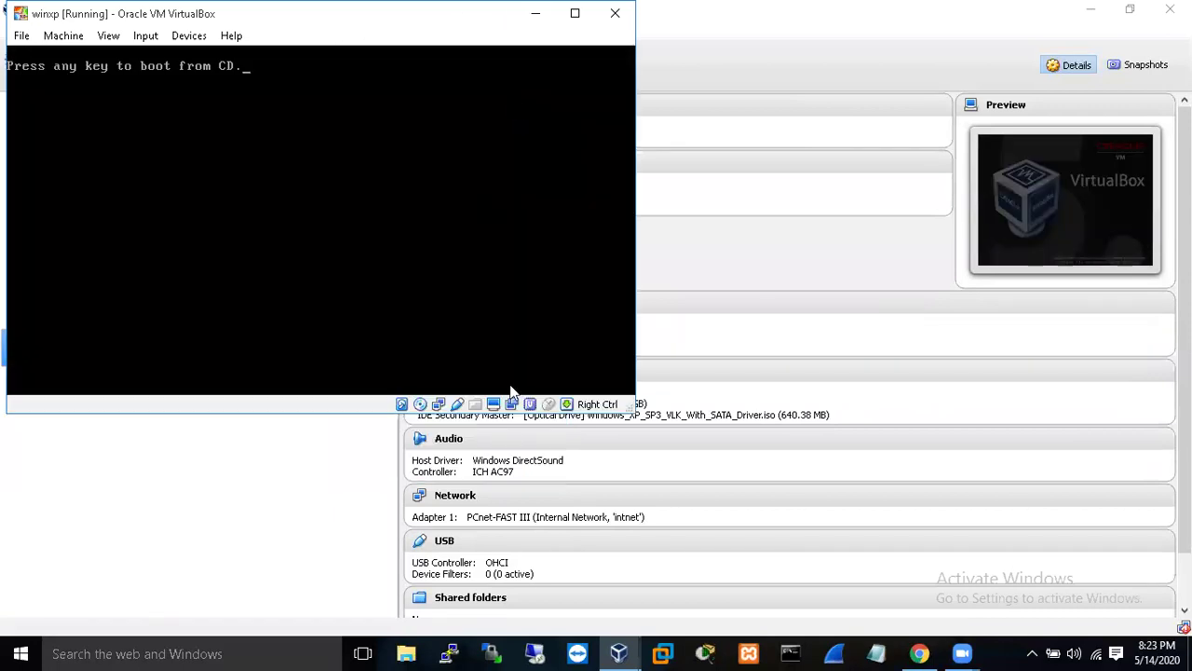
left_click(536, 13)
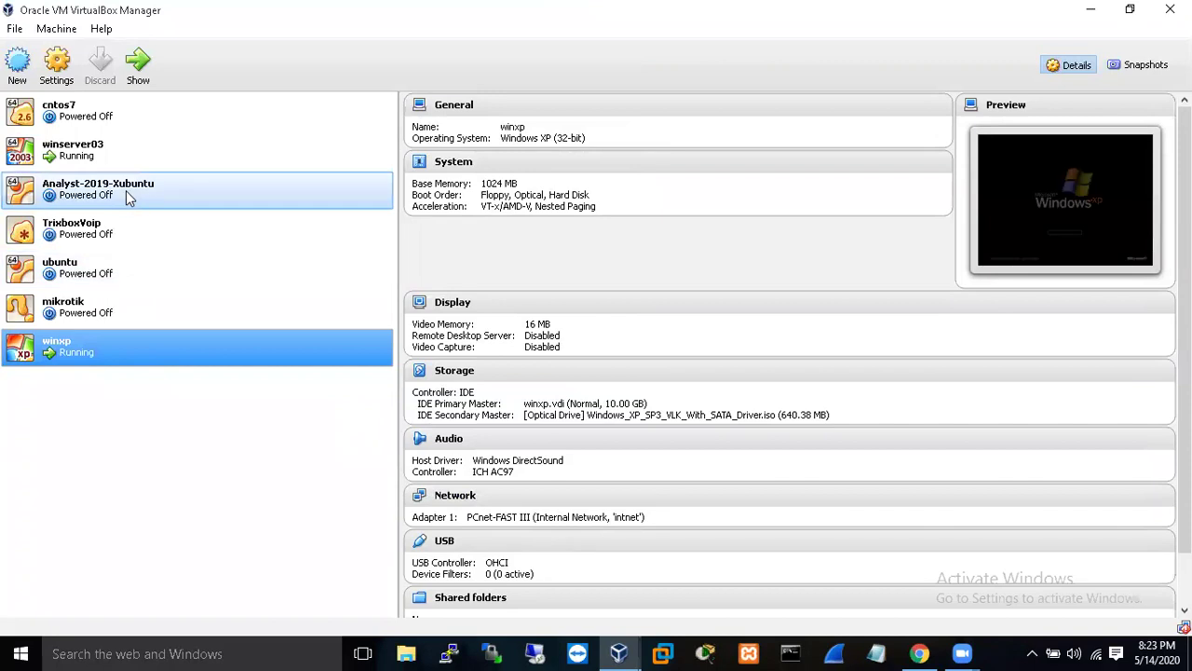
- Bring the winserver03 window forward and open its Run prompt with dcpromo entered
left_click(105, 158)
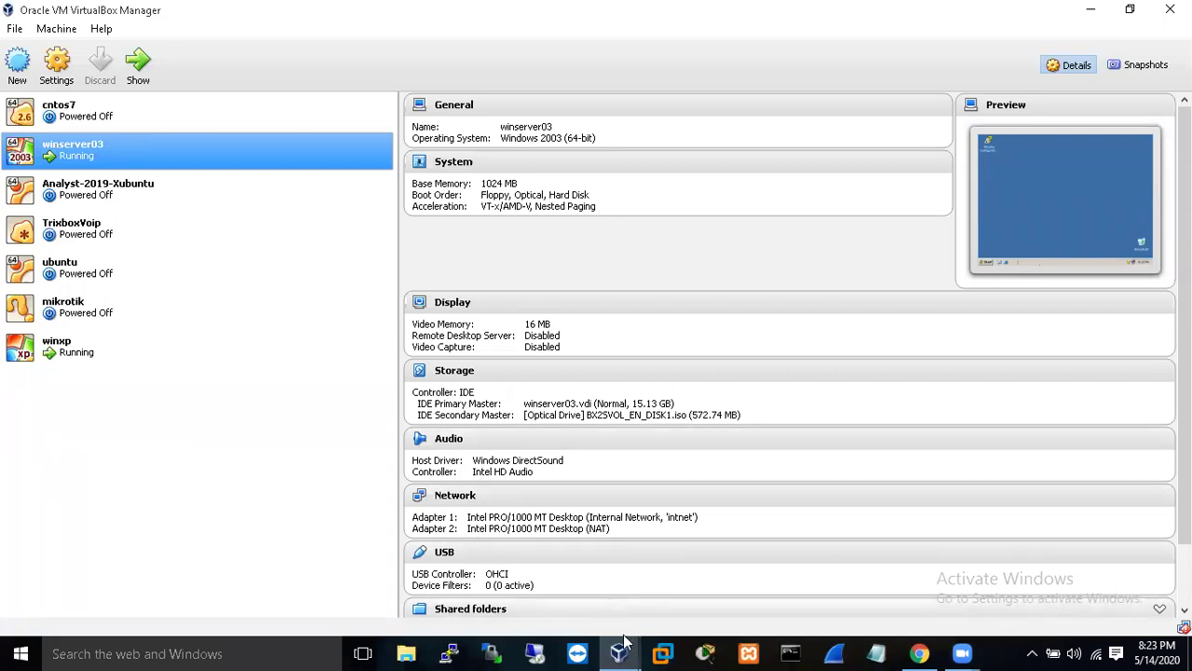
mouse_move(624, 643)
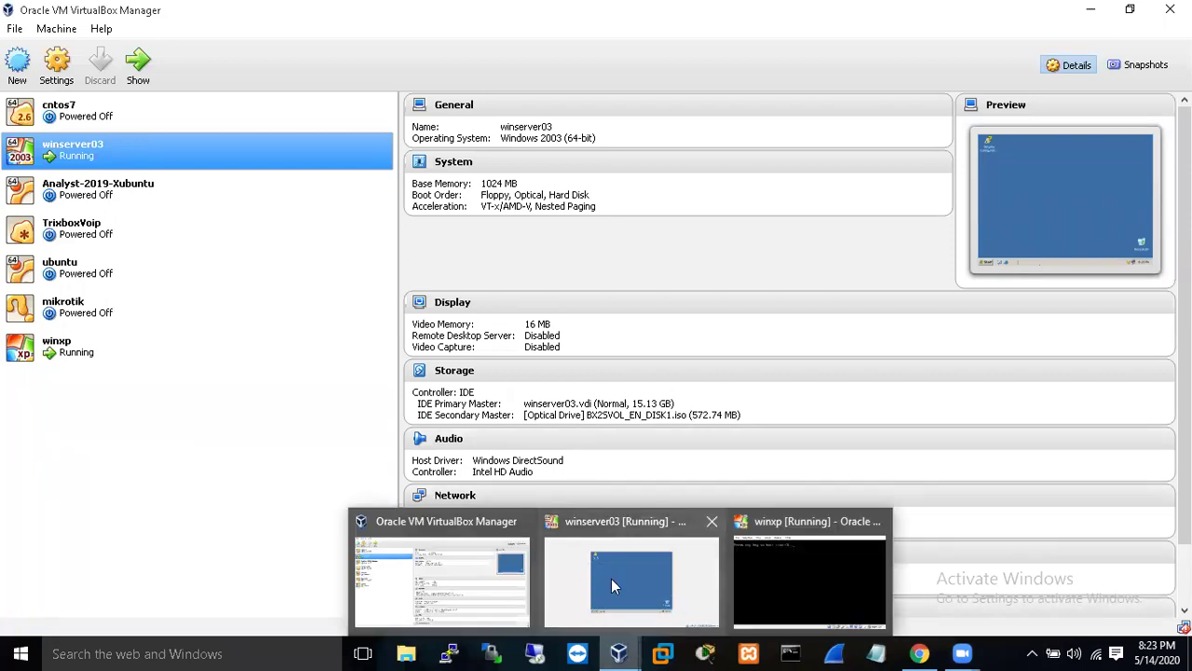
left_click(611, 583)
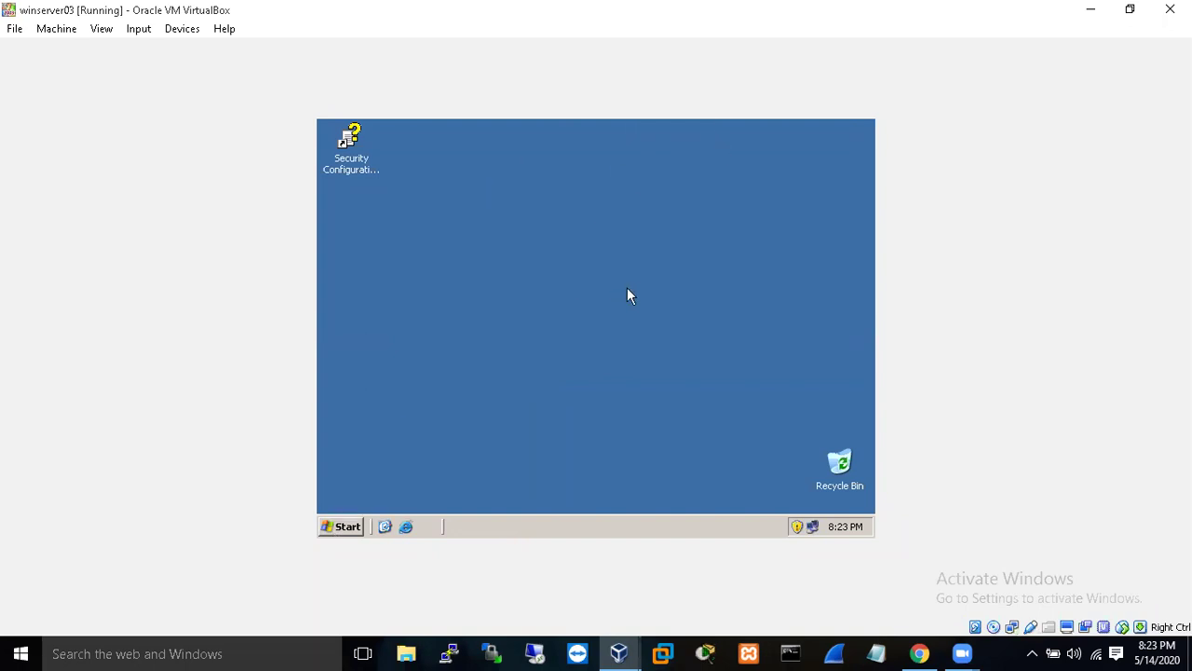
left_click(344, 526)
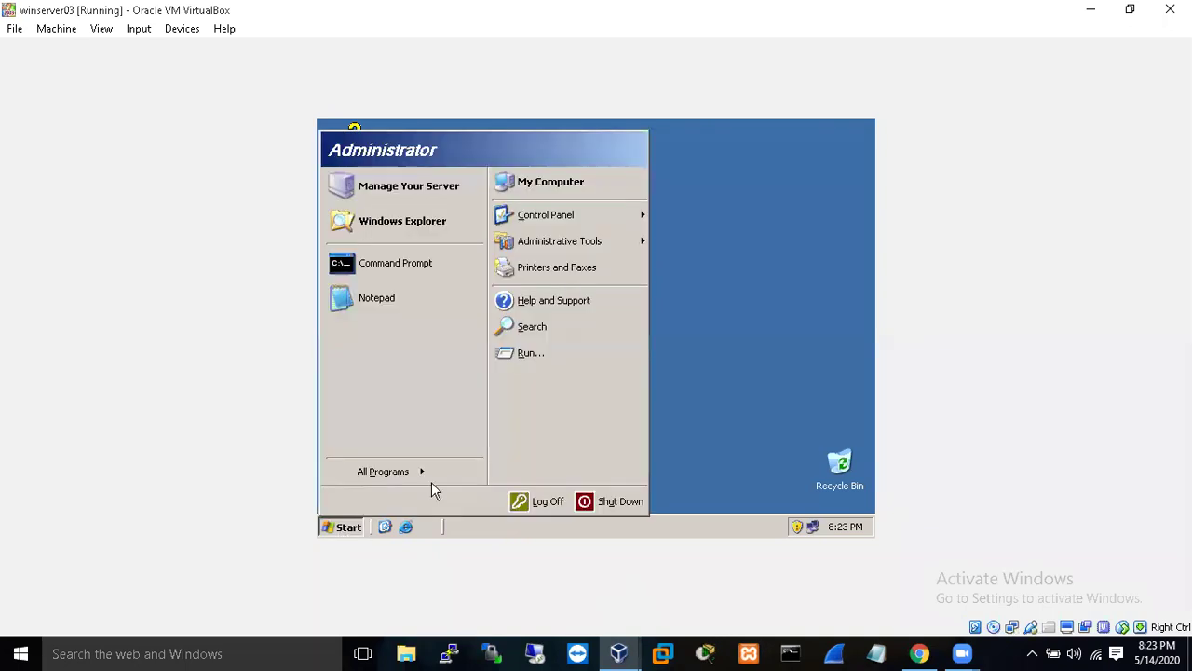
left_click(586, 353)
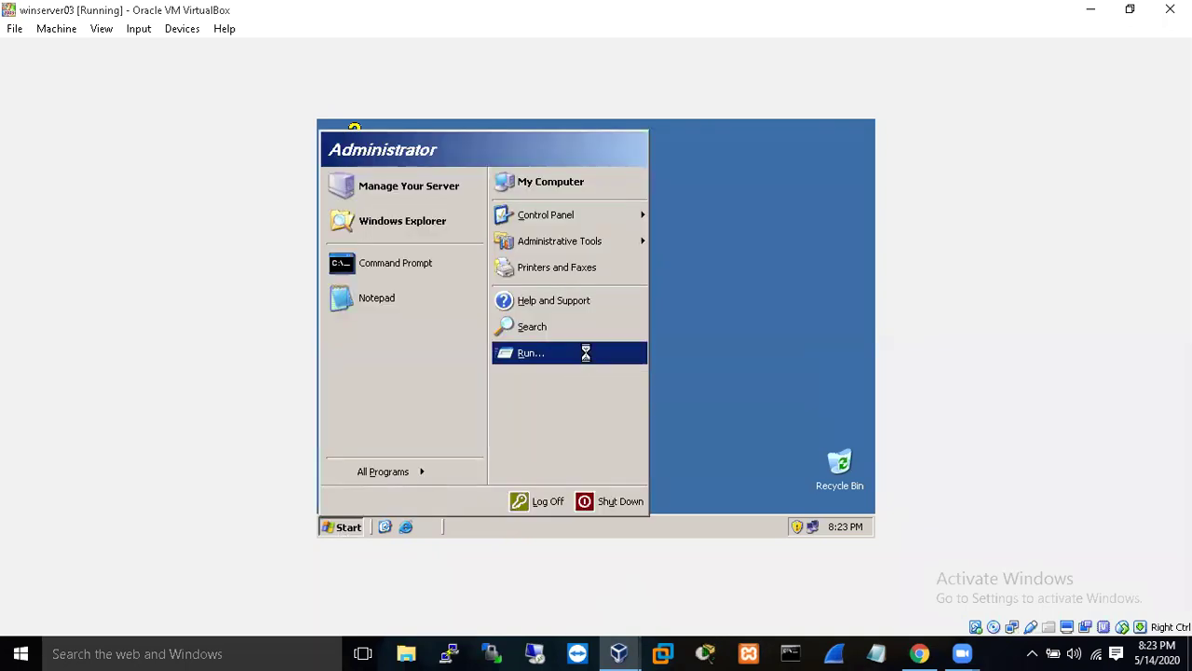
type("dcprom")
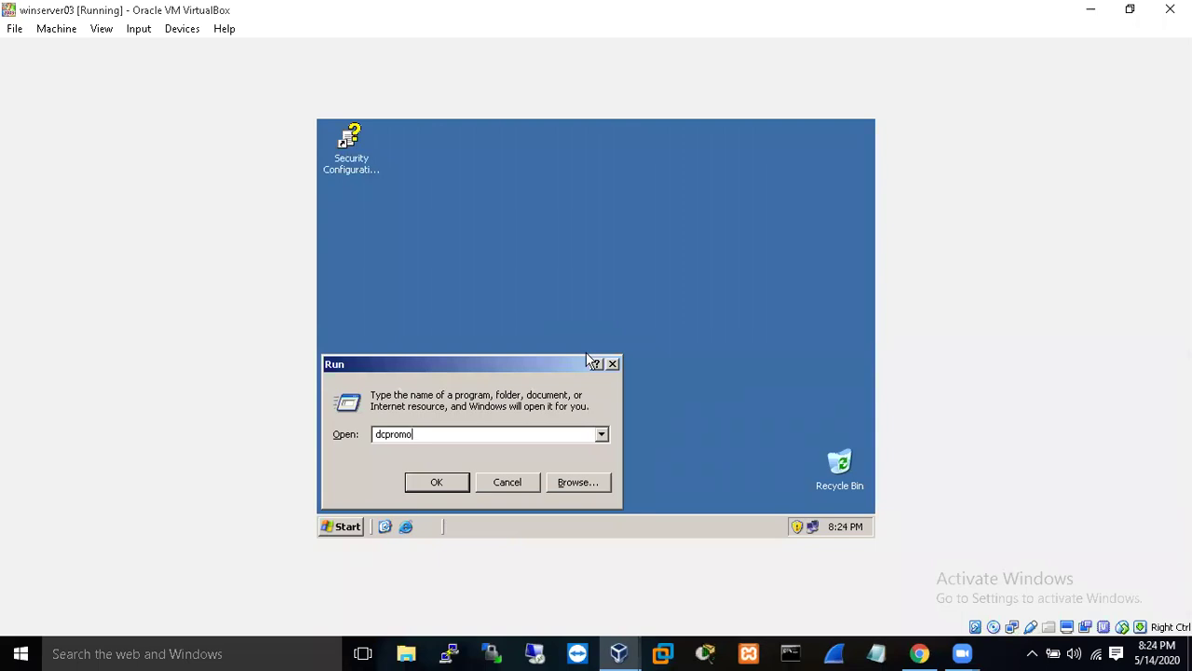
- Run dcpromo and advance past the Welcome and Operating System Compatibility pages
type("o")
key("Return")
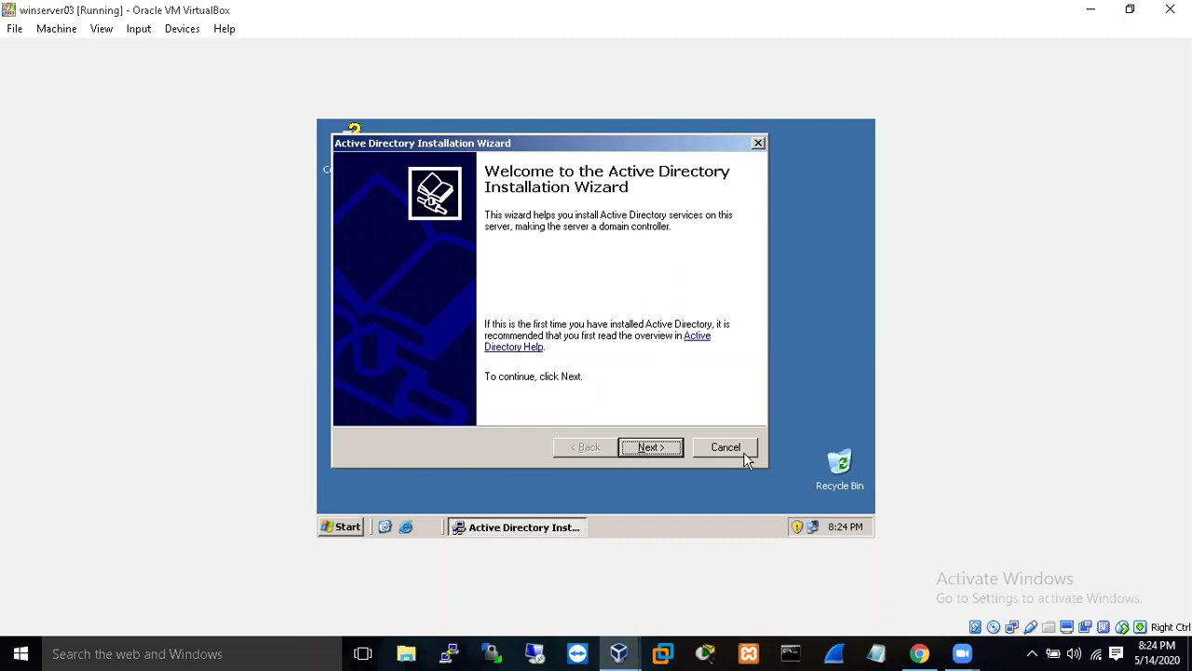
left_click(655, 452)
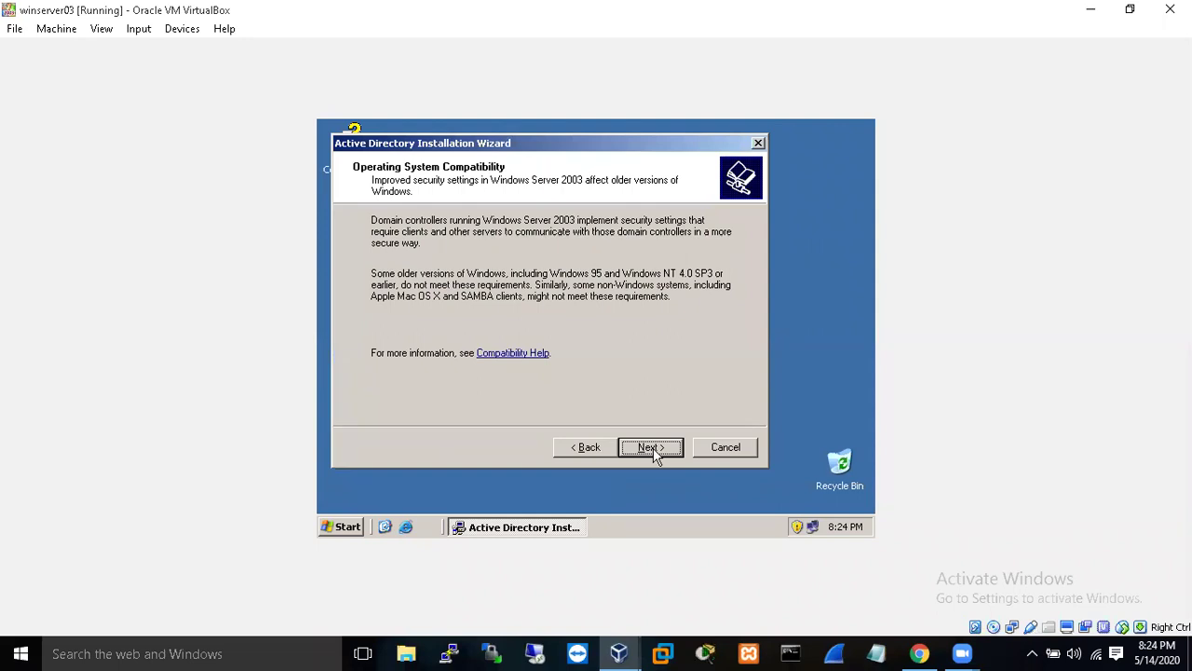
left_click(655, 452)
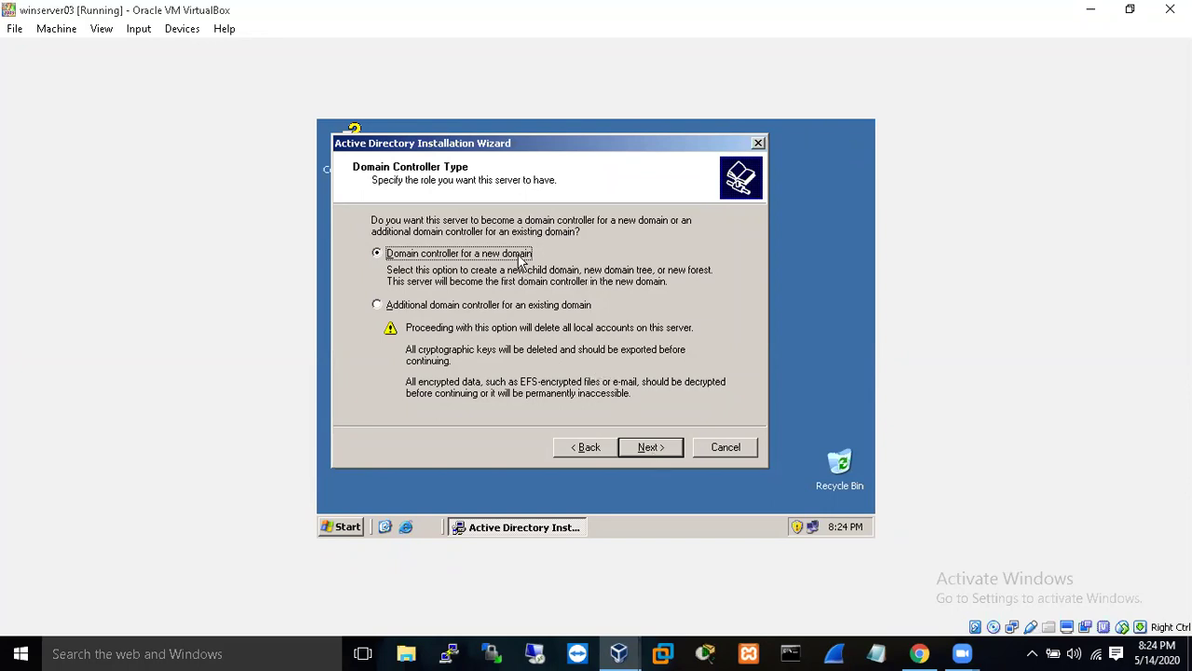
- Choose 'Domain controller for a new domain', then 'Domain in a new forest'
left_click(649, 448)
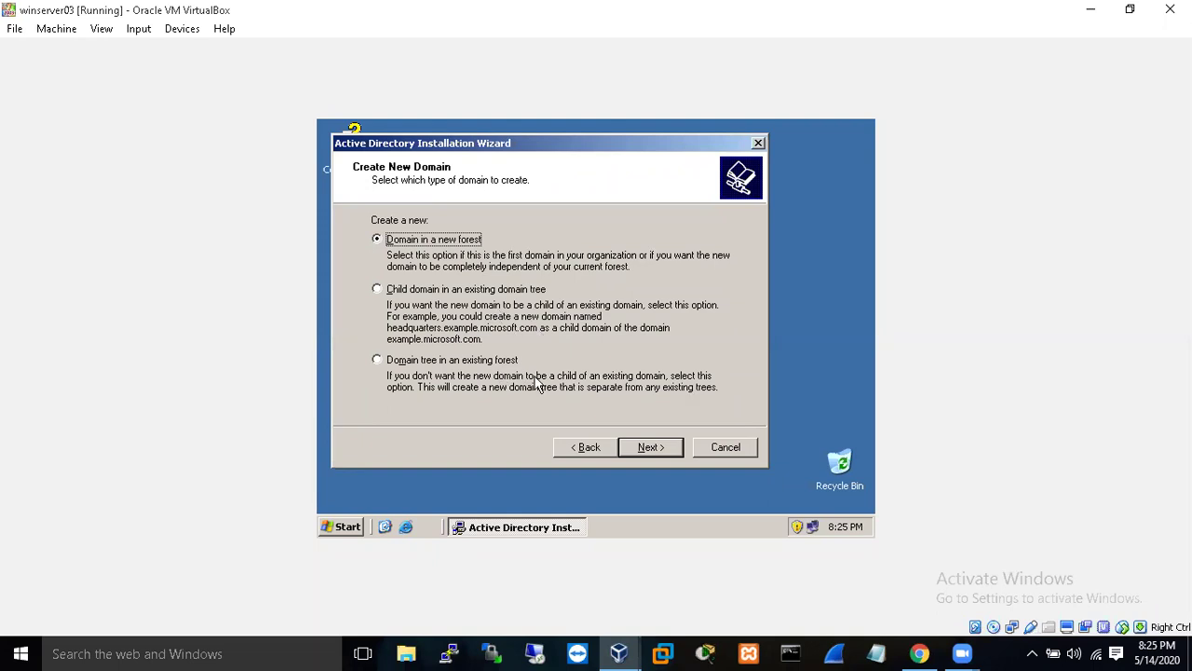
left_click(649, 447)
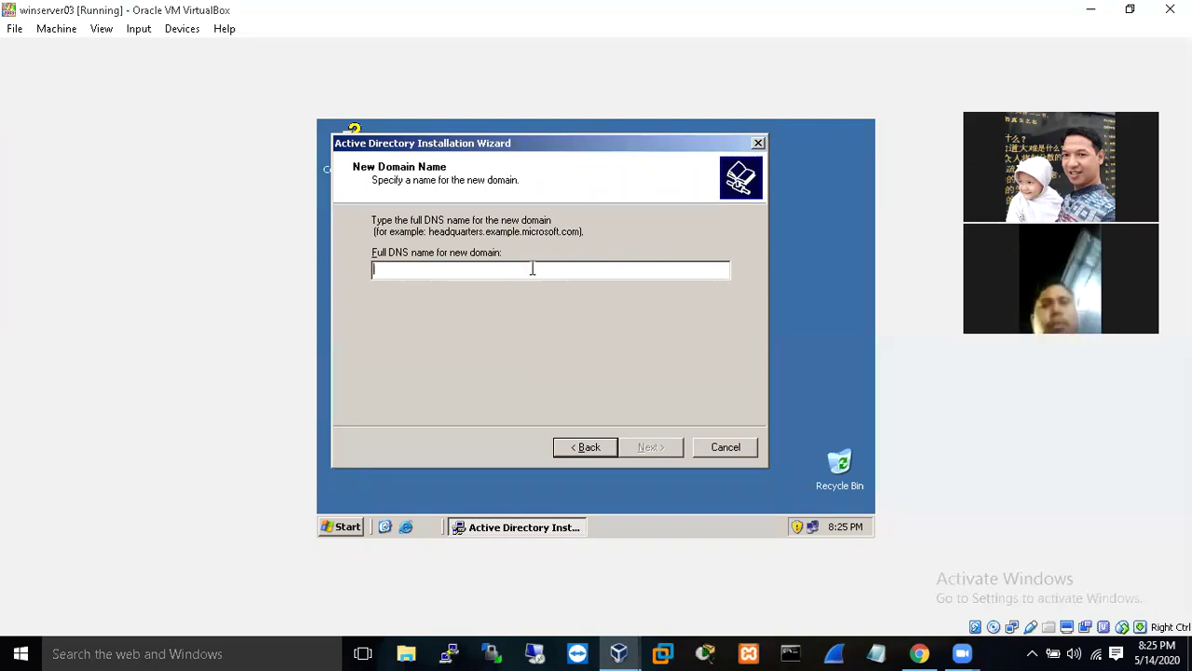
- Enter vzan.com as the new domain's full DNS name and continue
type("tes")
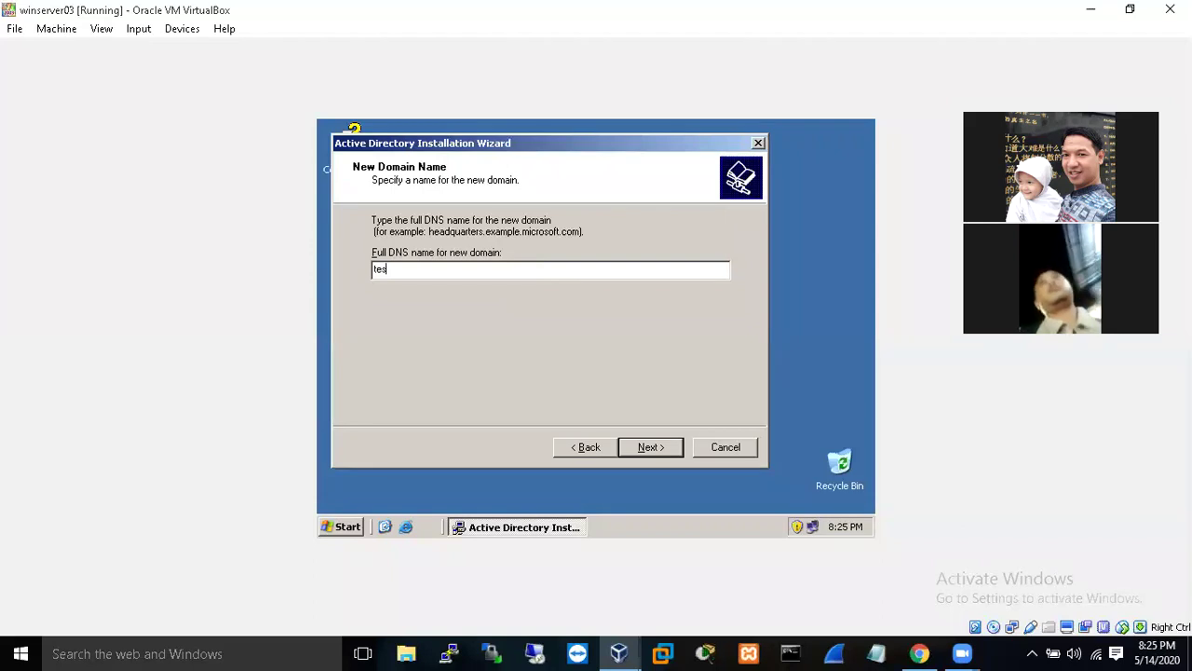
key("BackSpace")
key("BackSpace")
key("BackSpace")
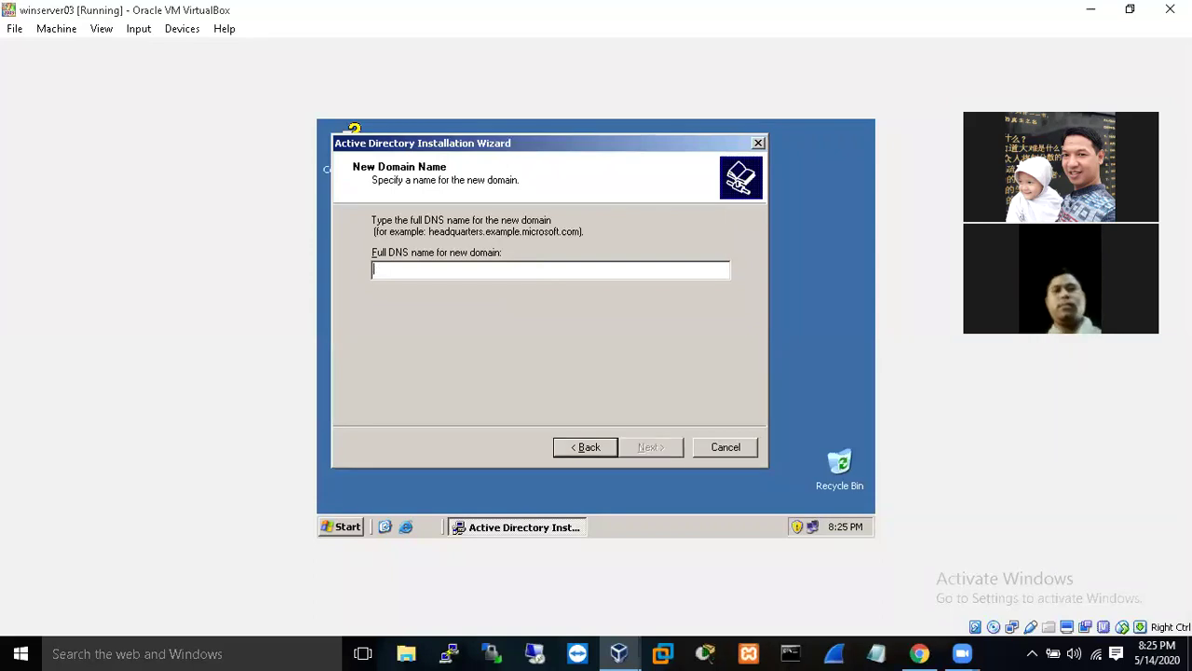
type("vzan.com")
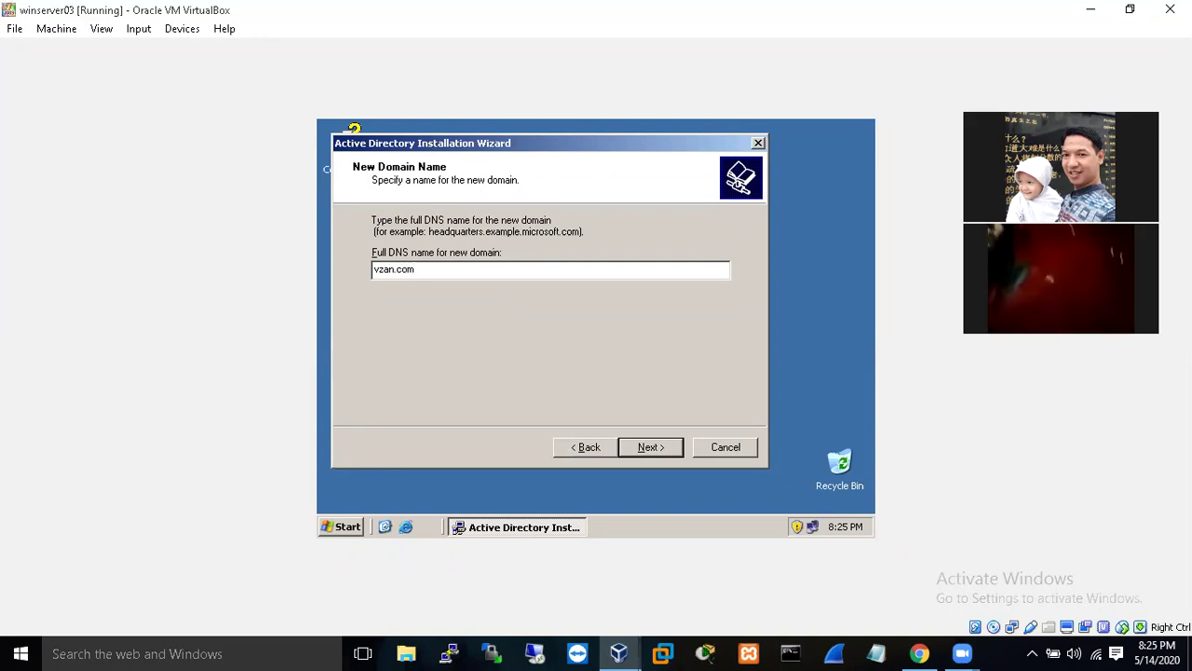
left_click(657, 450)
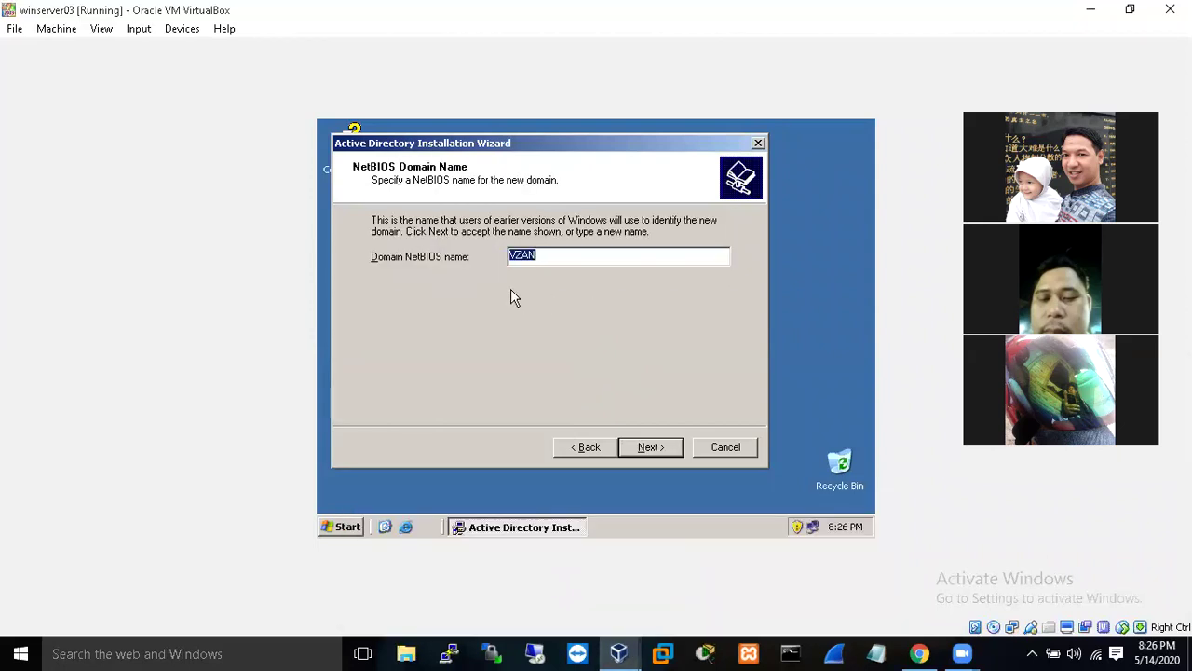
- Accept NetBIOS name VZAN, default C:\WINDOWS\NTDS folders and C:\WINDOWS\SYSVOL location
left_click(658, 453)
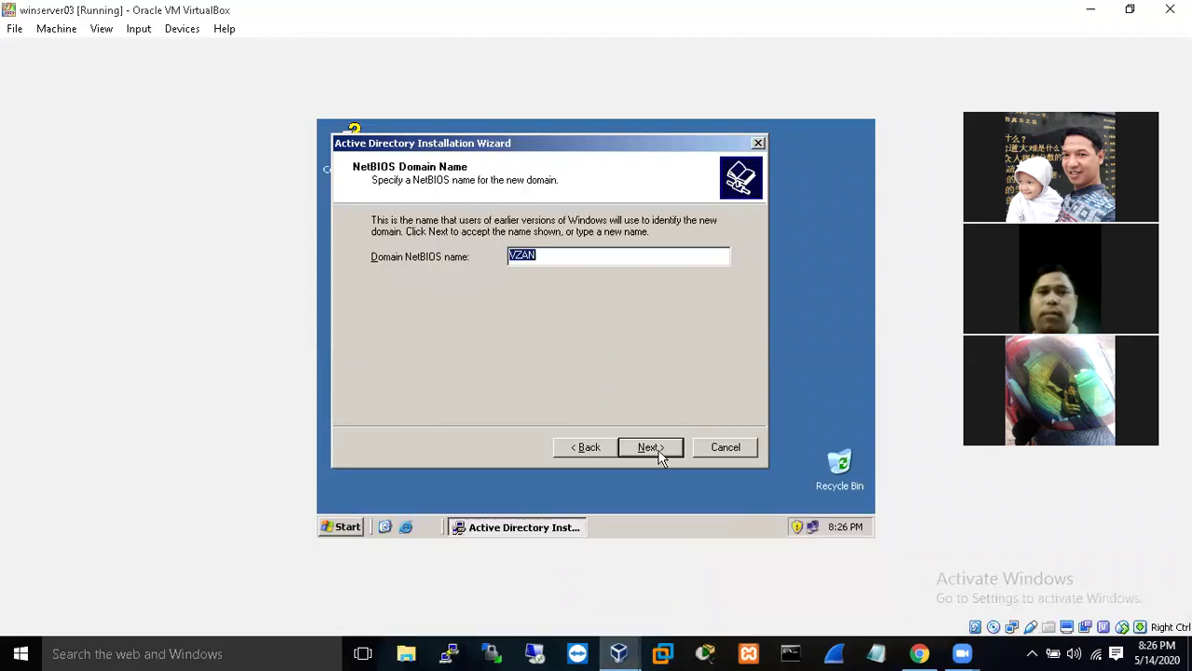
left_click(656, 456)
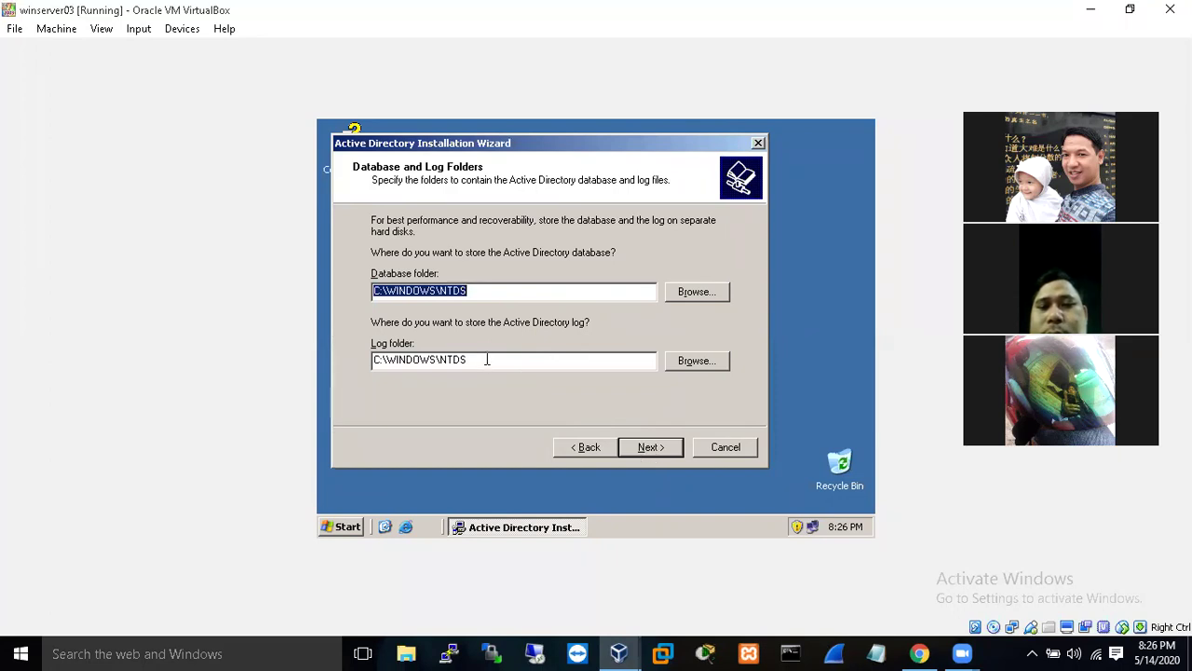
left_click(659, 455)
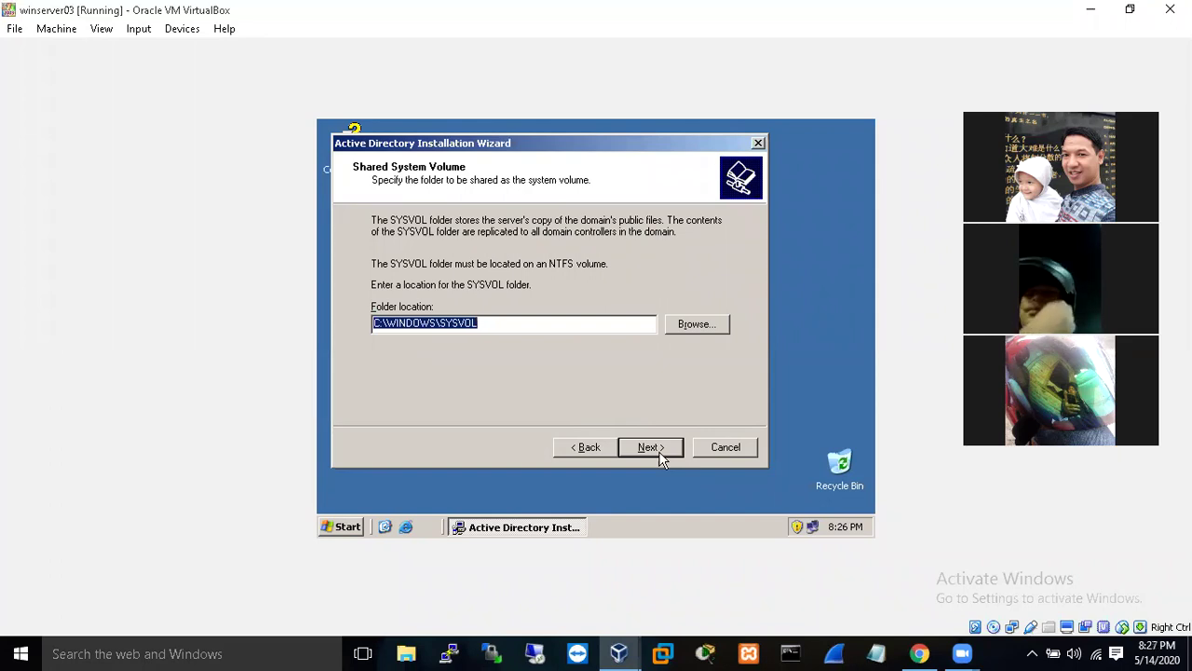
left_click(658, 451)
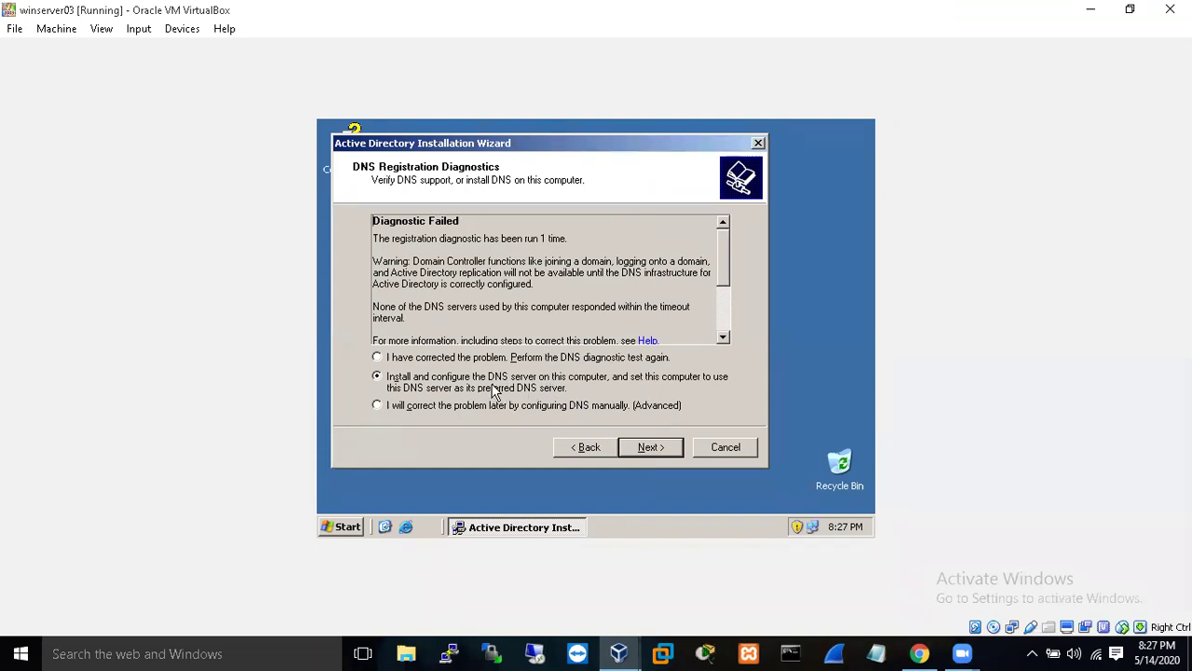
- Choose to install and configure the DNS server on this computer and continue
left_click(650, 448)
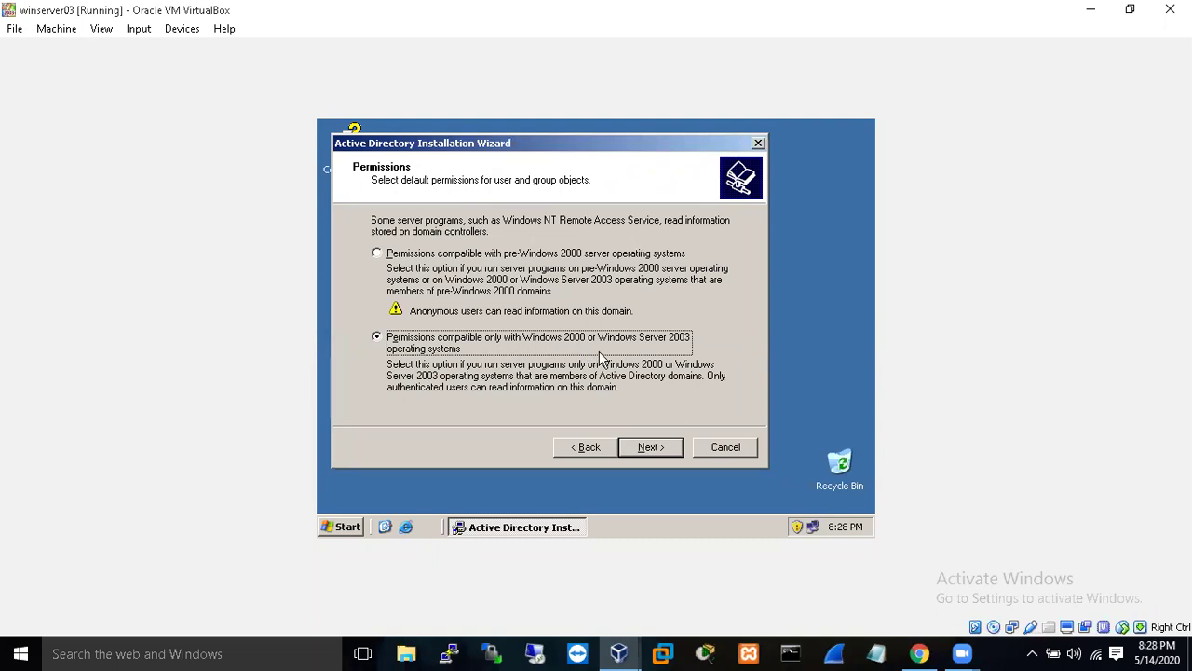
- Keep Windows 2000/Server 2003-only permissions and continue to the restore-mode password page
left_click(667, 447)
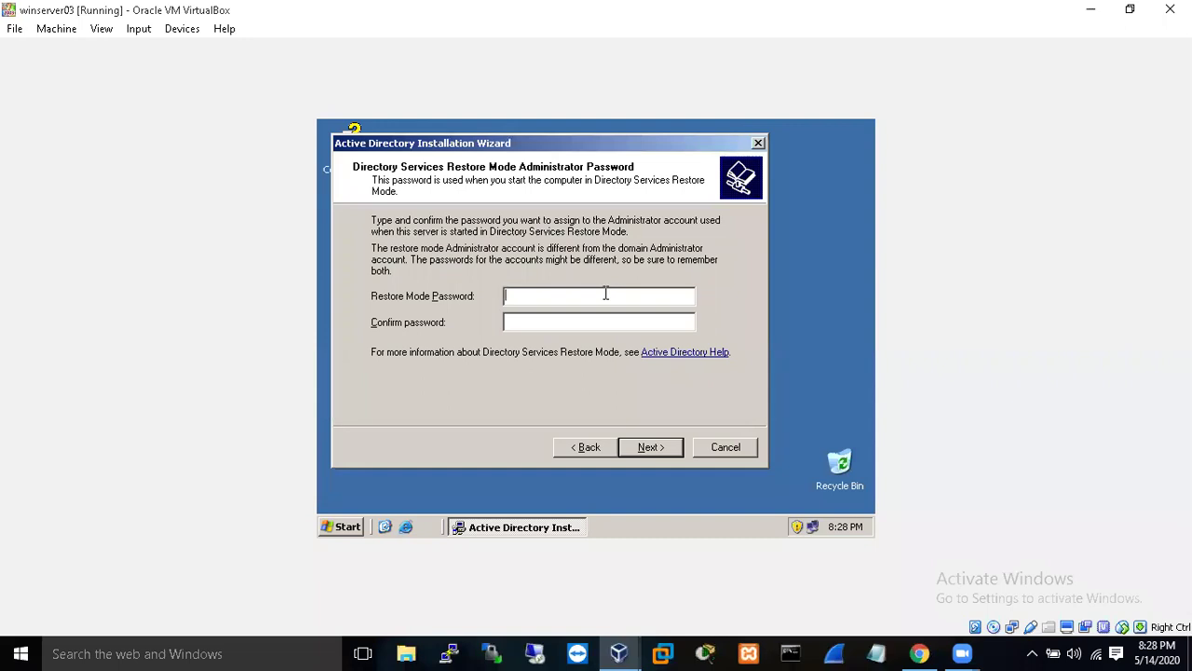
- Enter the Directory Services Restore Mode password in both the password and confirmation fields
type("P@ssw0")
key("BackSpace")
key("BackSpace")
key("BackSpace")
key("BackSpace")
key("BackSpace")
key("BackSpace")
type("P@ssw0rd12P@ssw0rd12")
- Accept the vzan.com summary and let Active Directory install through to the completion page
left_click(643, 451)
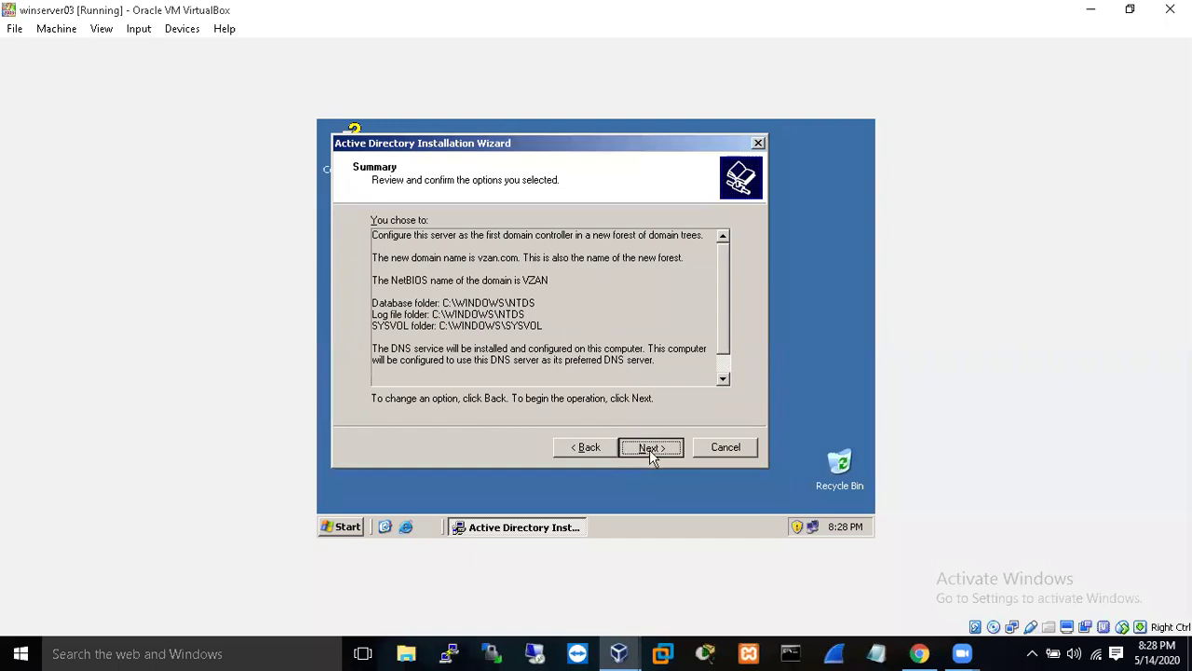
left_click(650, 449)
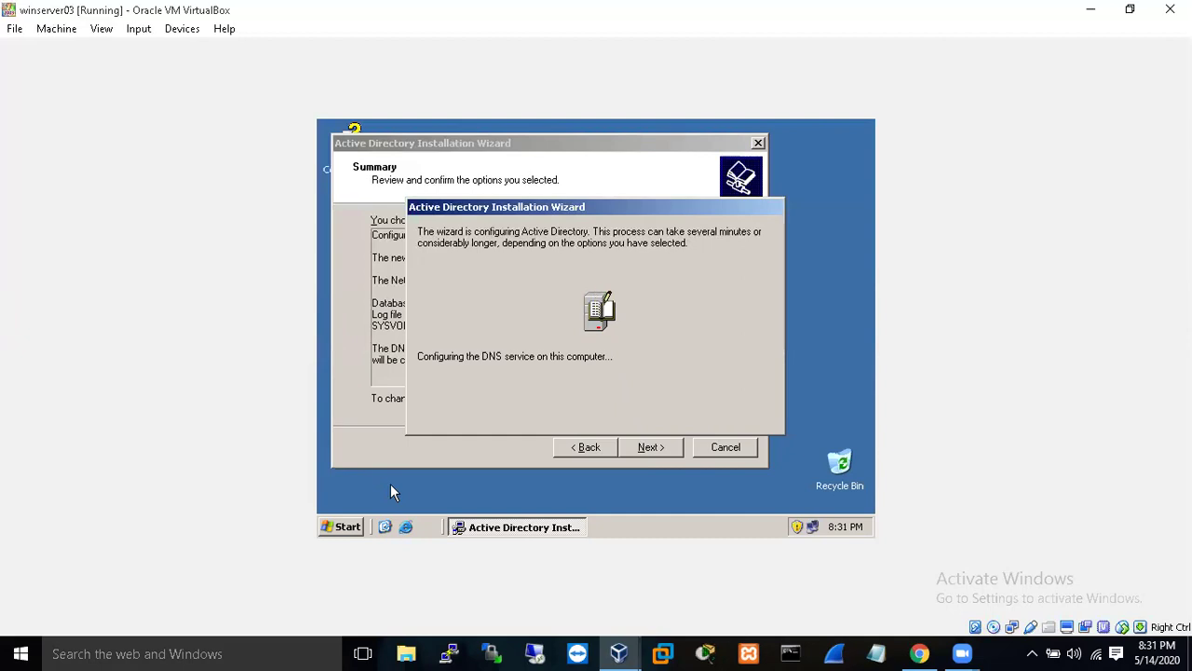
left_click(345, 528)
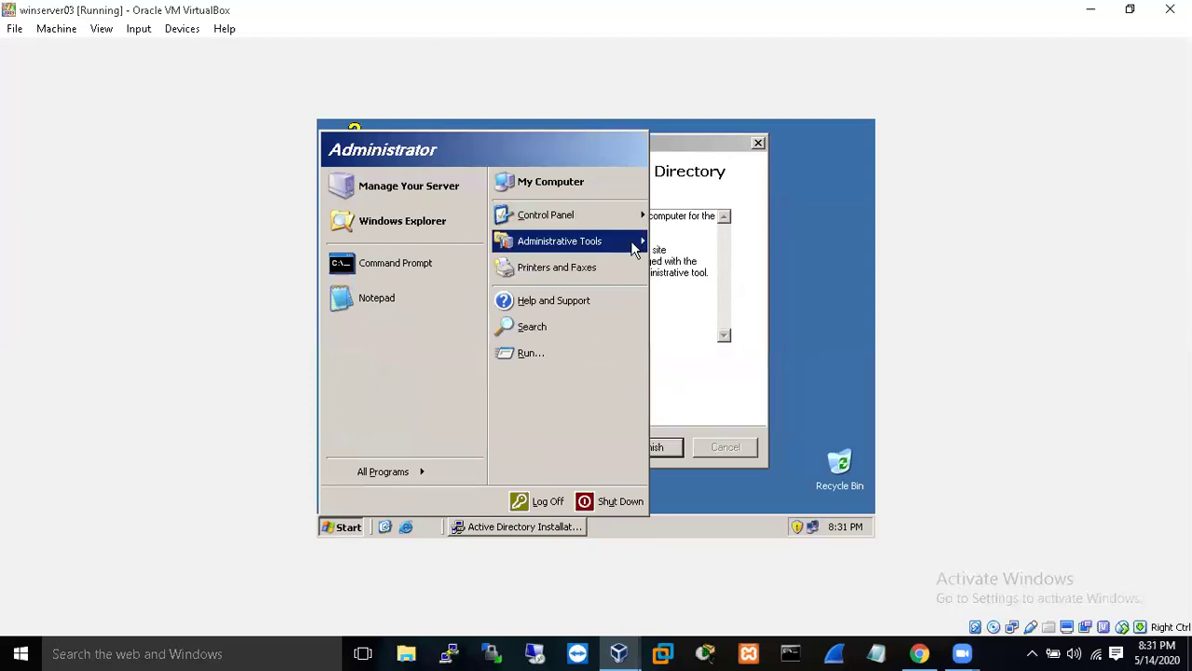
mouse_move(631, 240)
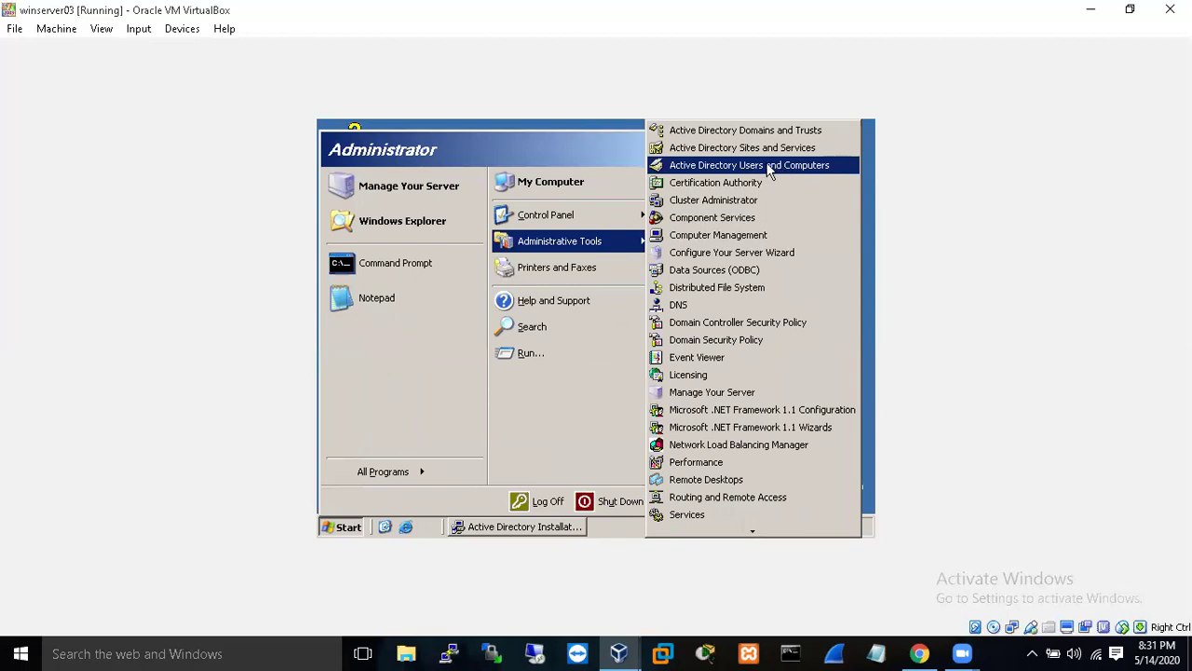
left_click(865, 211)
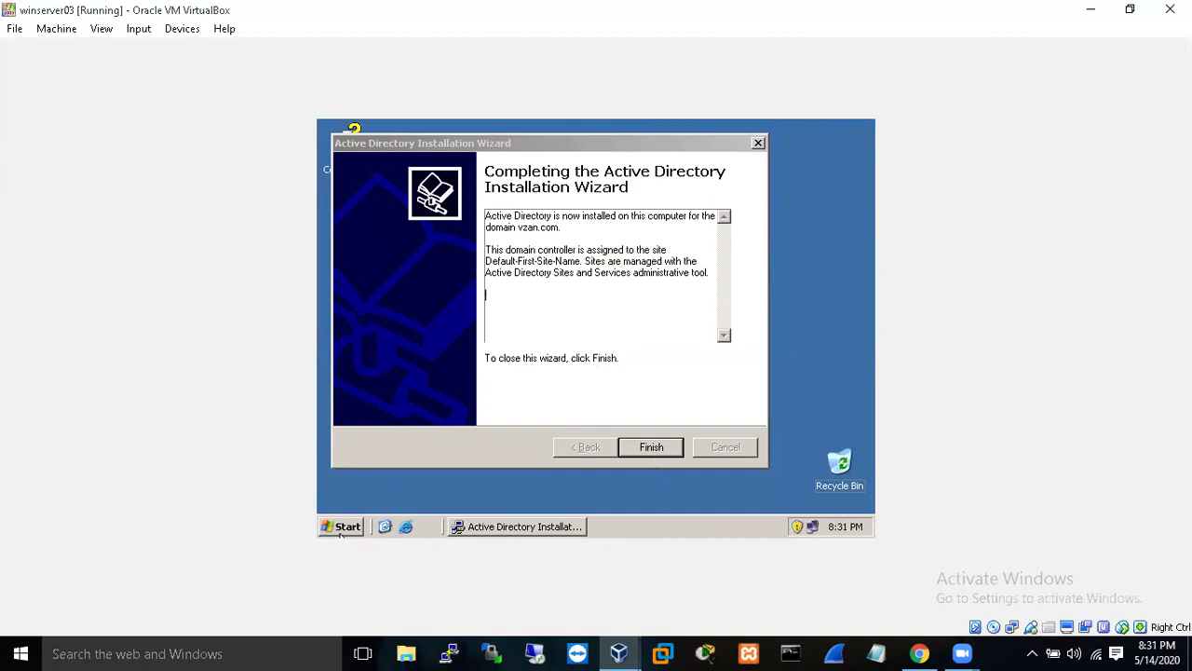
- Close the finished Active Directory wizard and restart winserver03 so the changes take effect
left_click(663, 445)
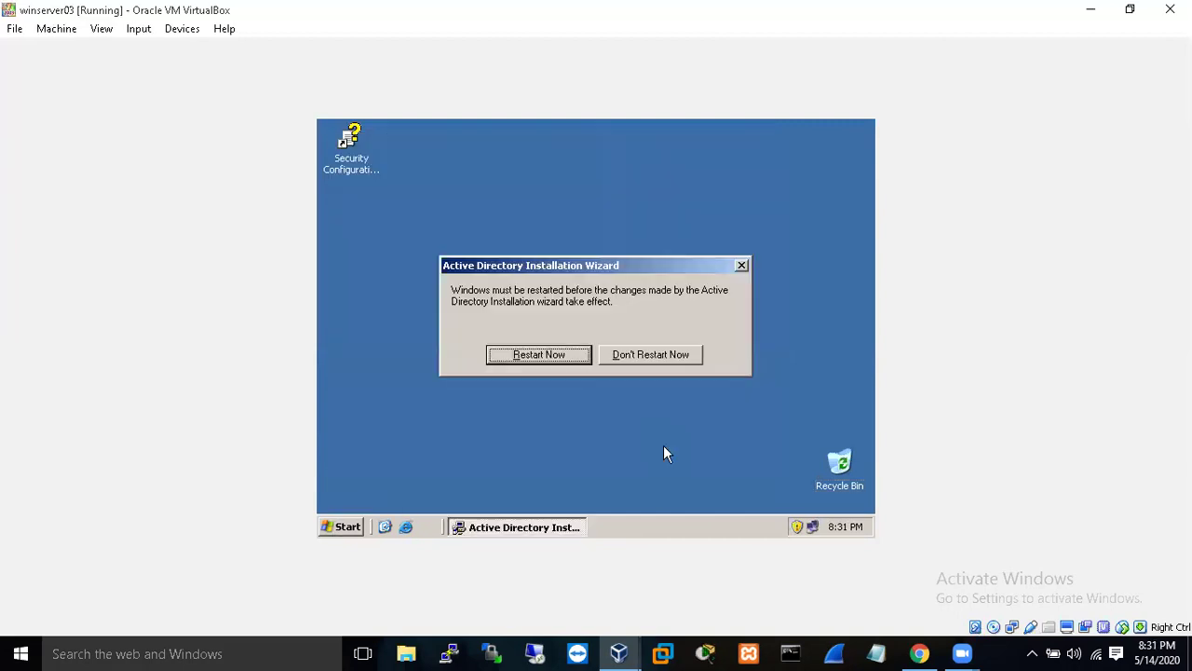
left_click(552, 356)
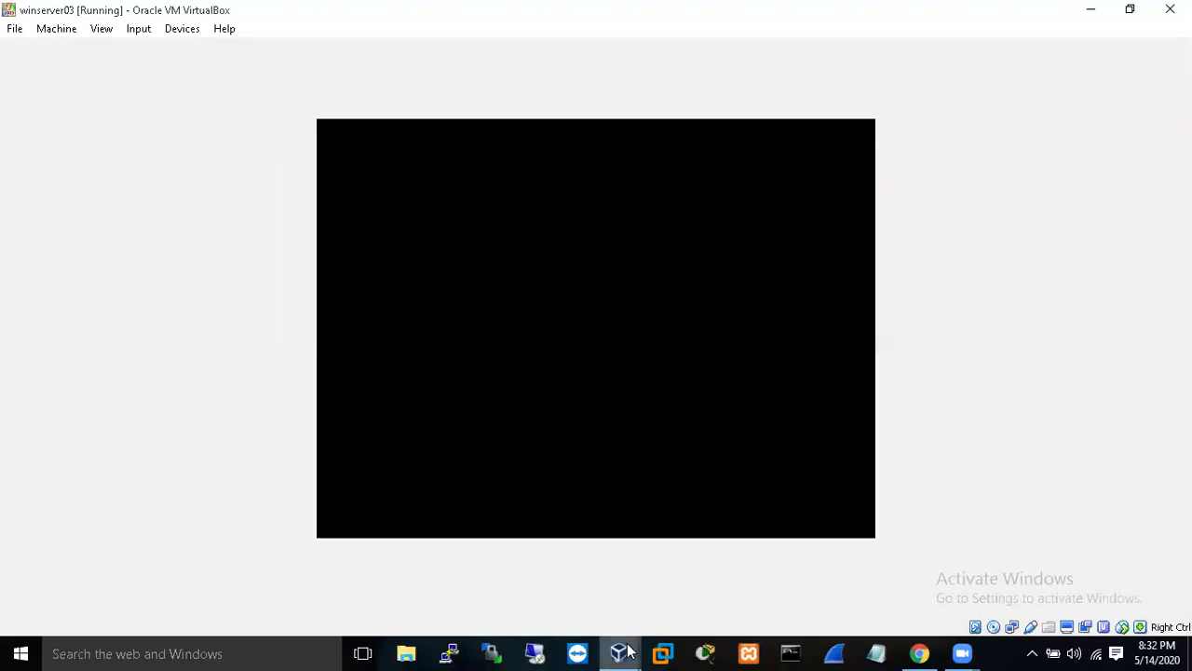
- Log on to the winxp client with its account password
mouse_move(628, 650)
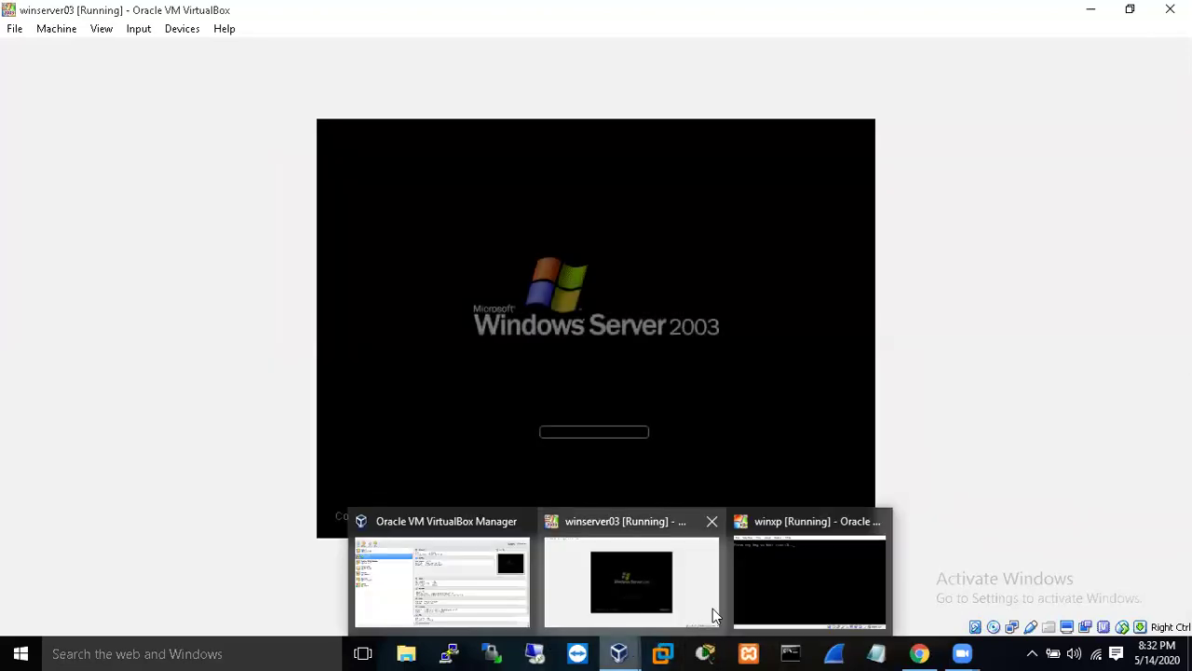
left_click(764, 600)
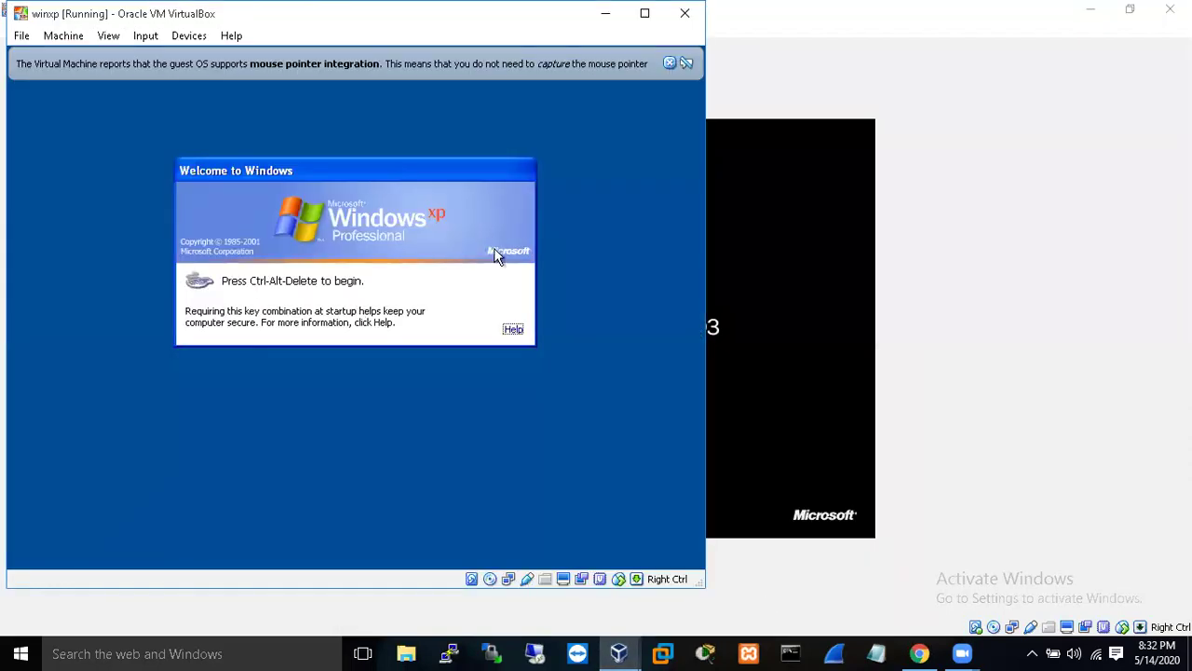
key("ctrl+alt+Delete")
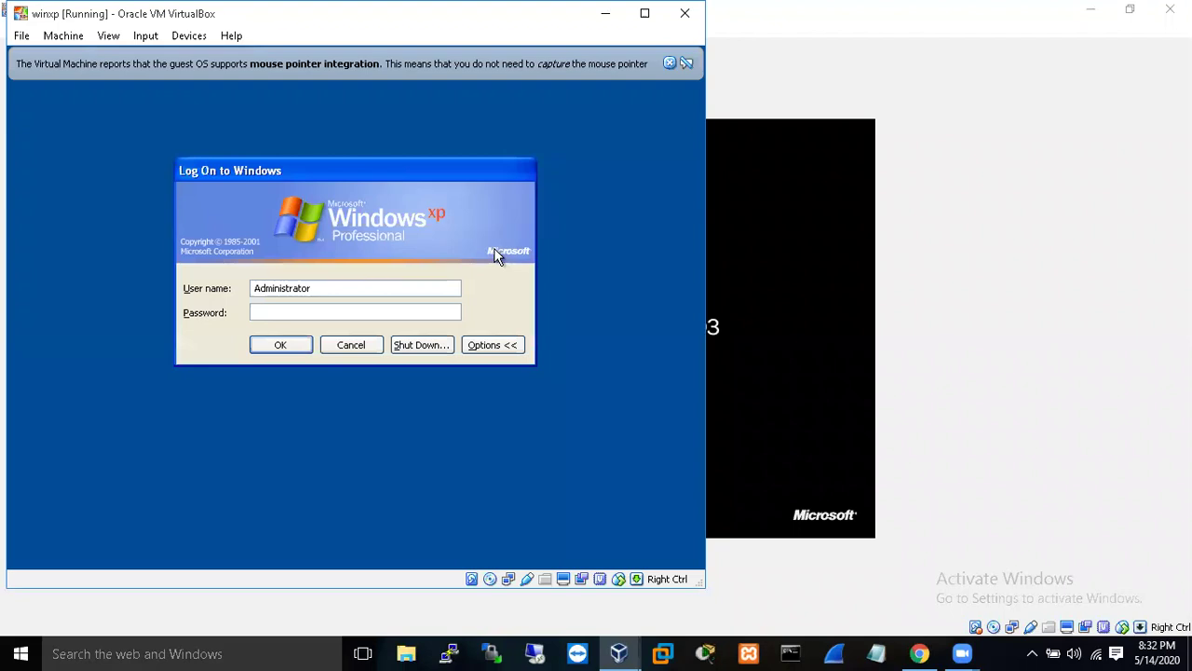
type("****")
key("BackSpace")
type("*****")
key("Return")
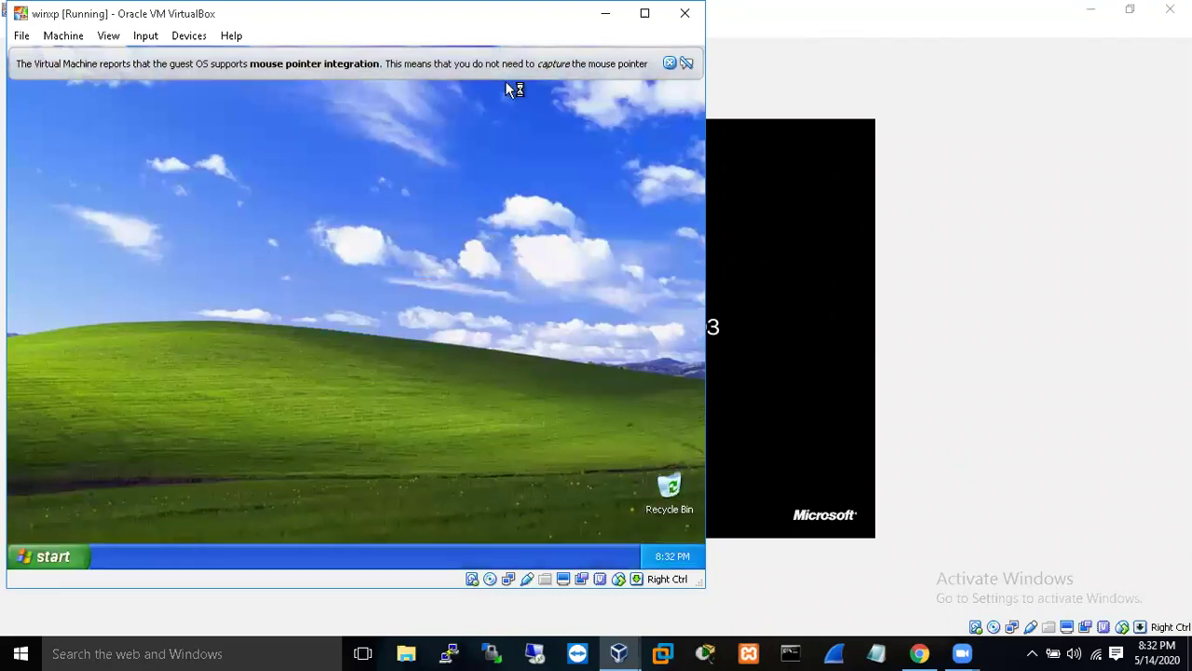
- View the XP computer name and workgroup in My Computer's properties, then return to winserver03
left_click(52, 557)
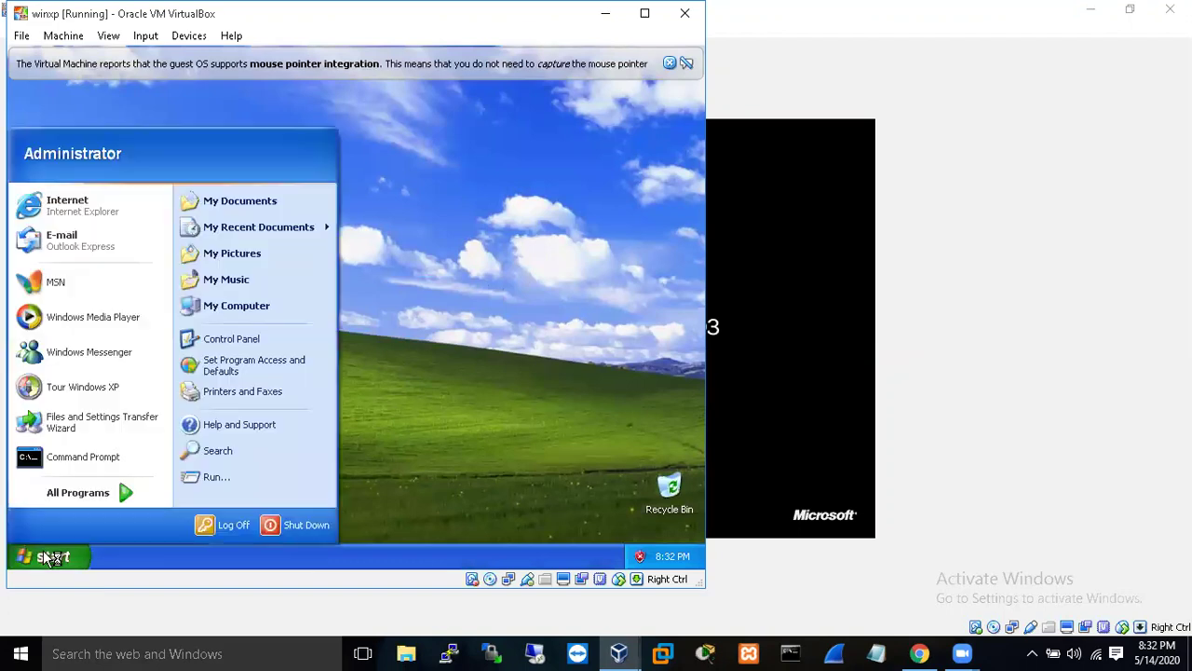
right_click(250, 308)
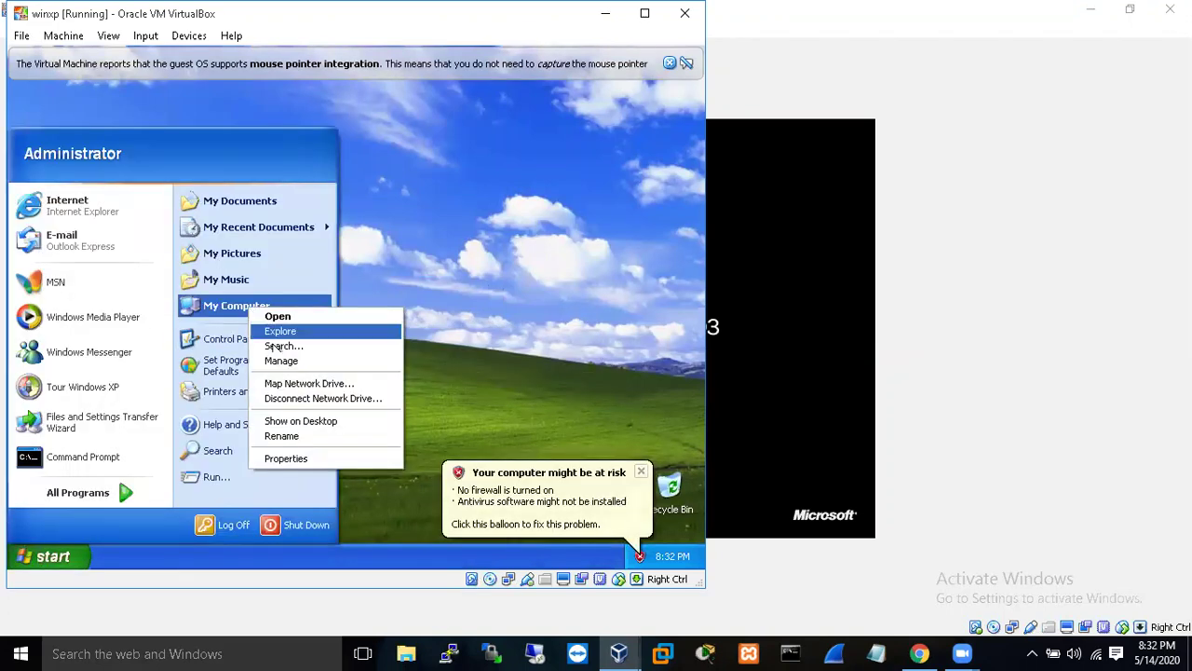
left_click(302, 461)
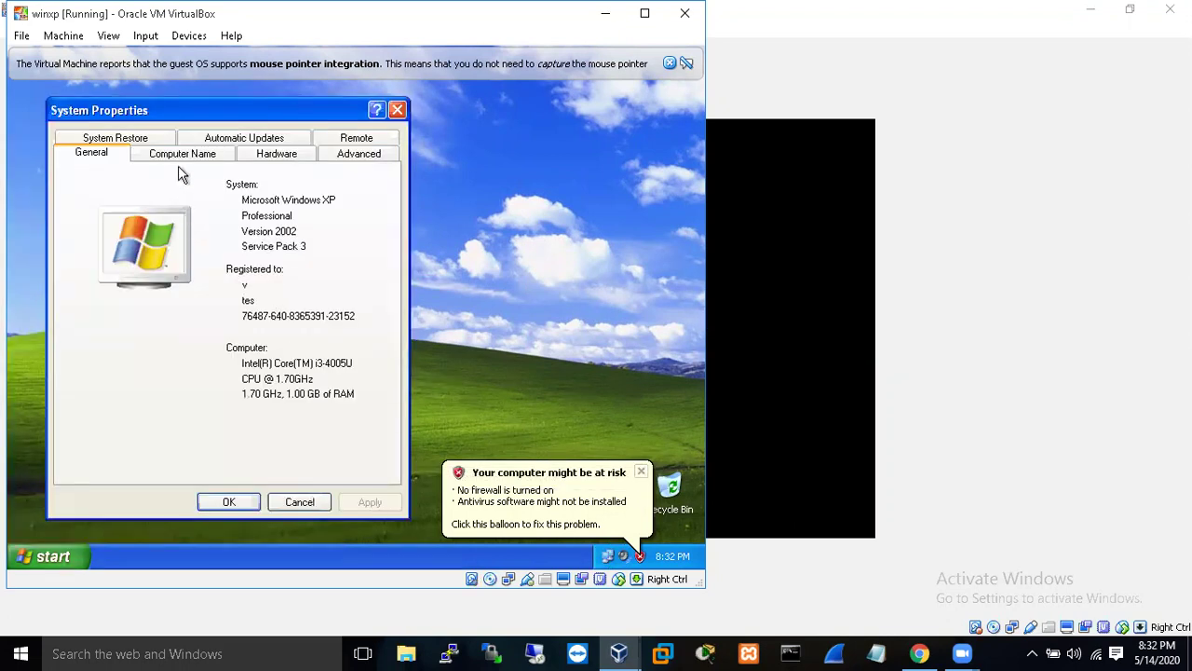
left_click(182, 153)
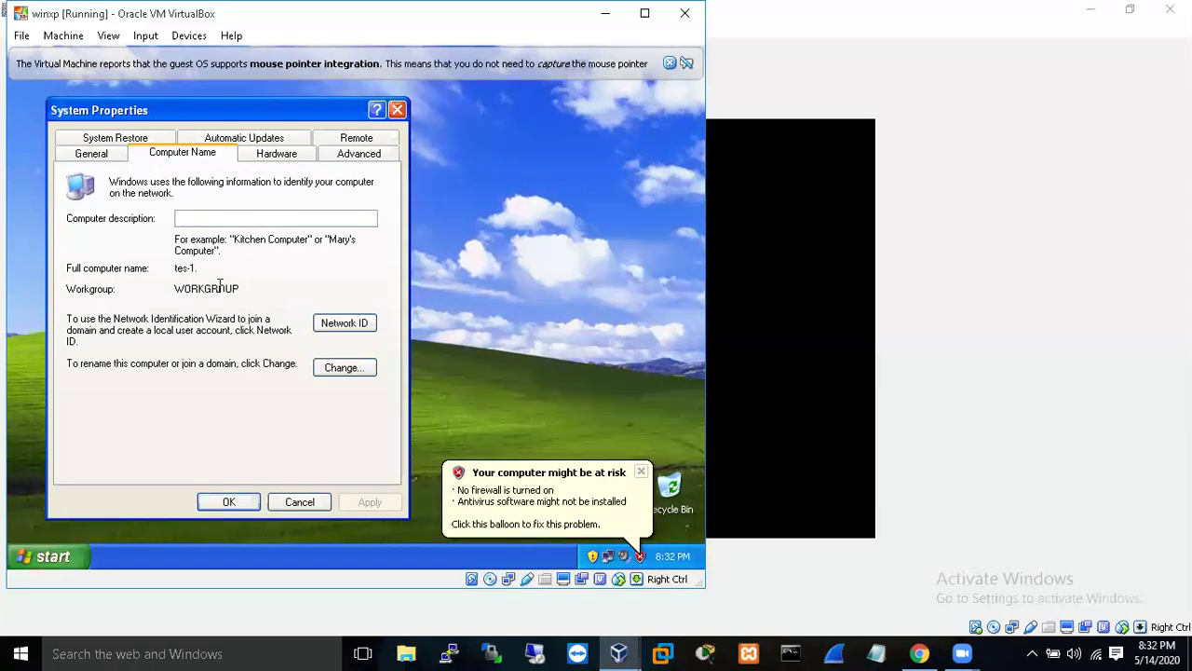
left_click(796, 290)
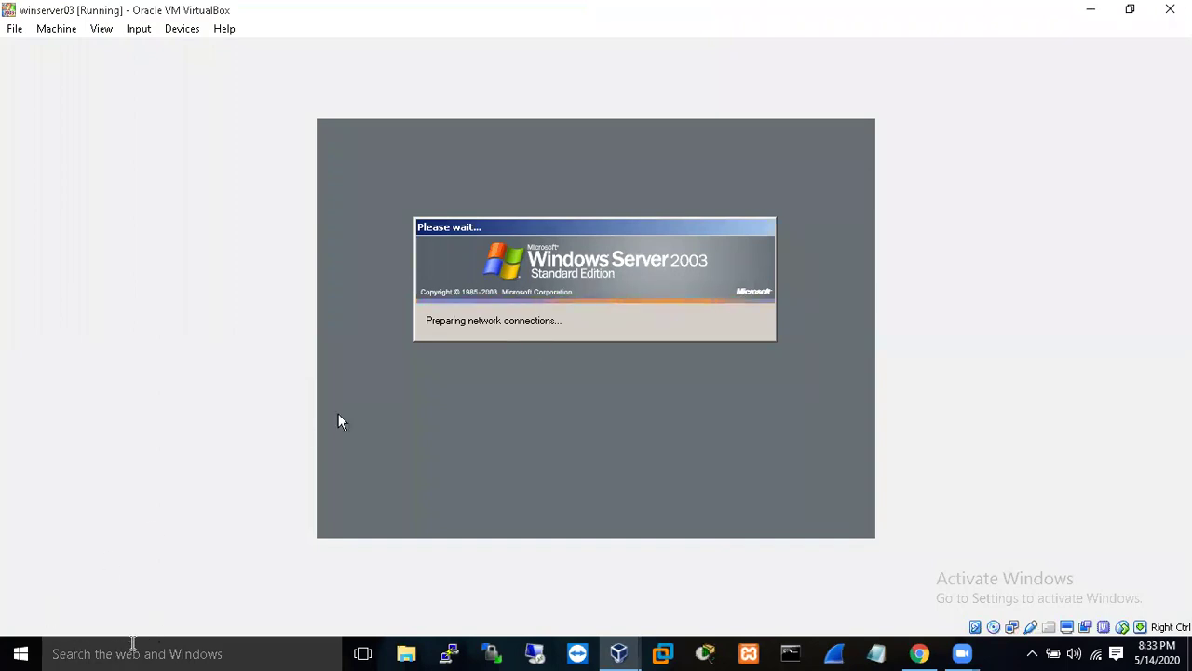
- Search the host Windows for 'word', then dismiss the search panel
left_click(133, 644)
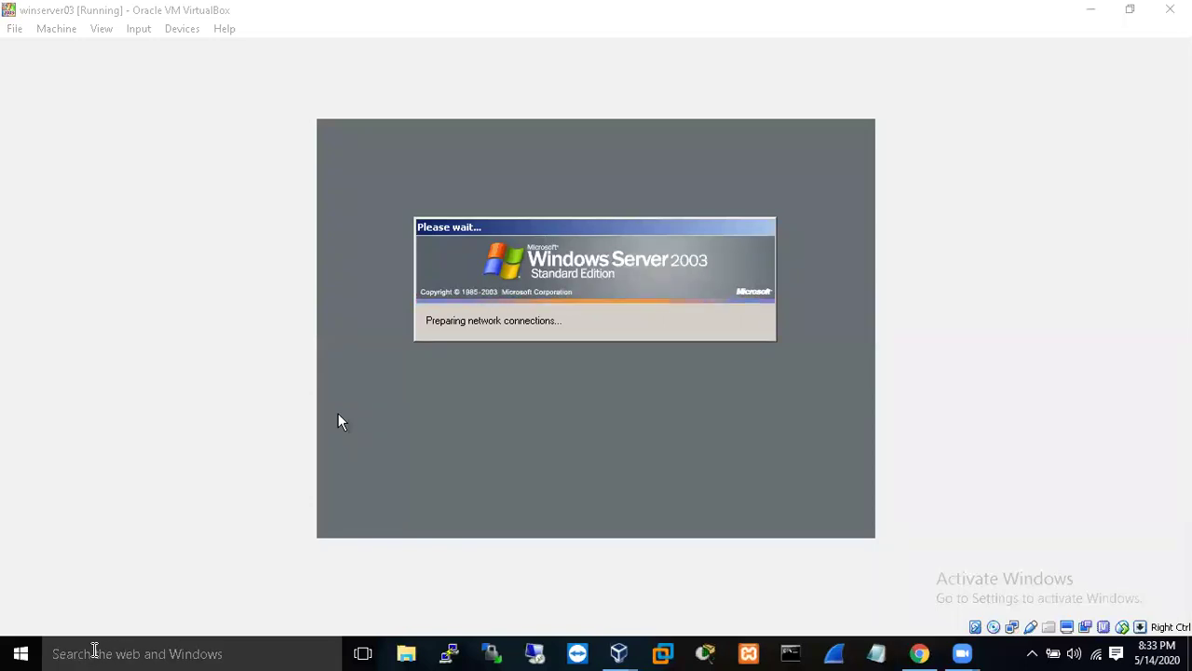
left_click(94, 649)
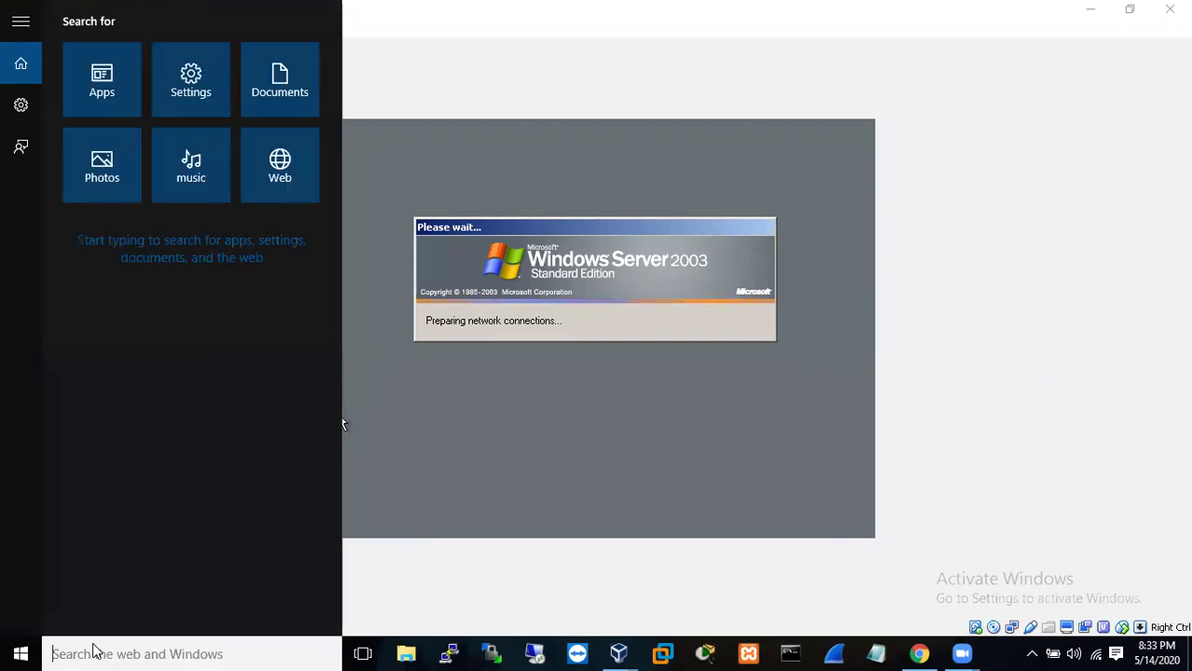
type("w")
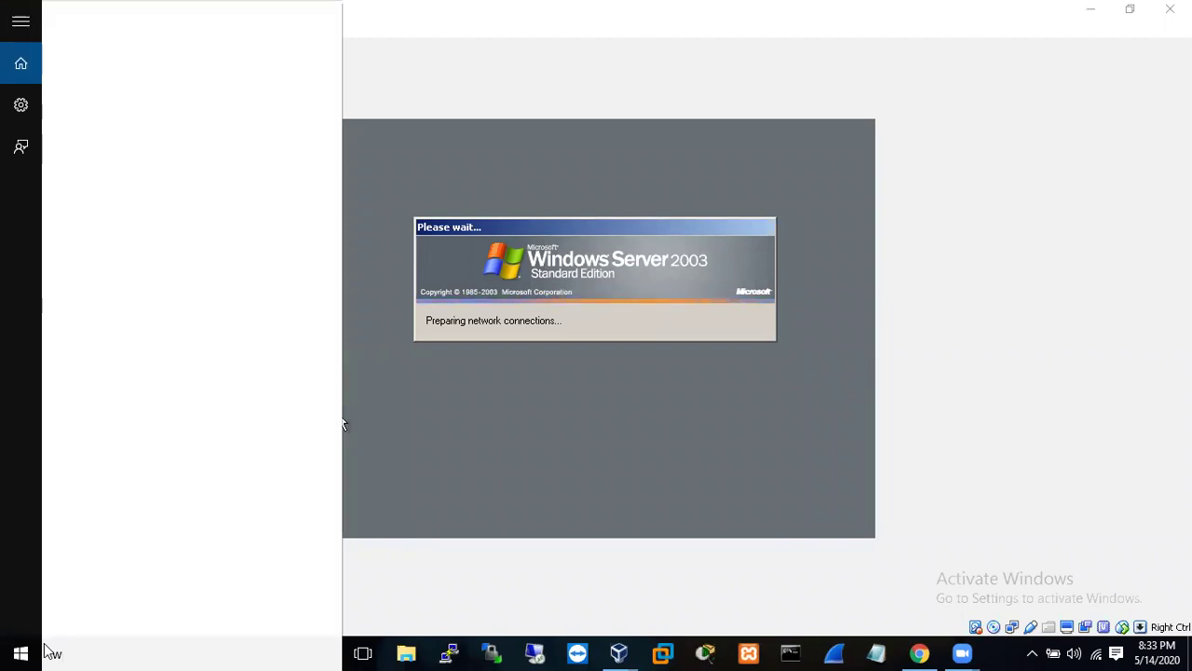
type("ord")
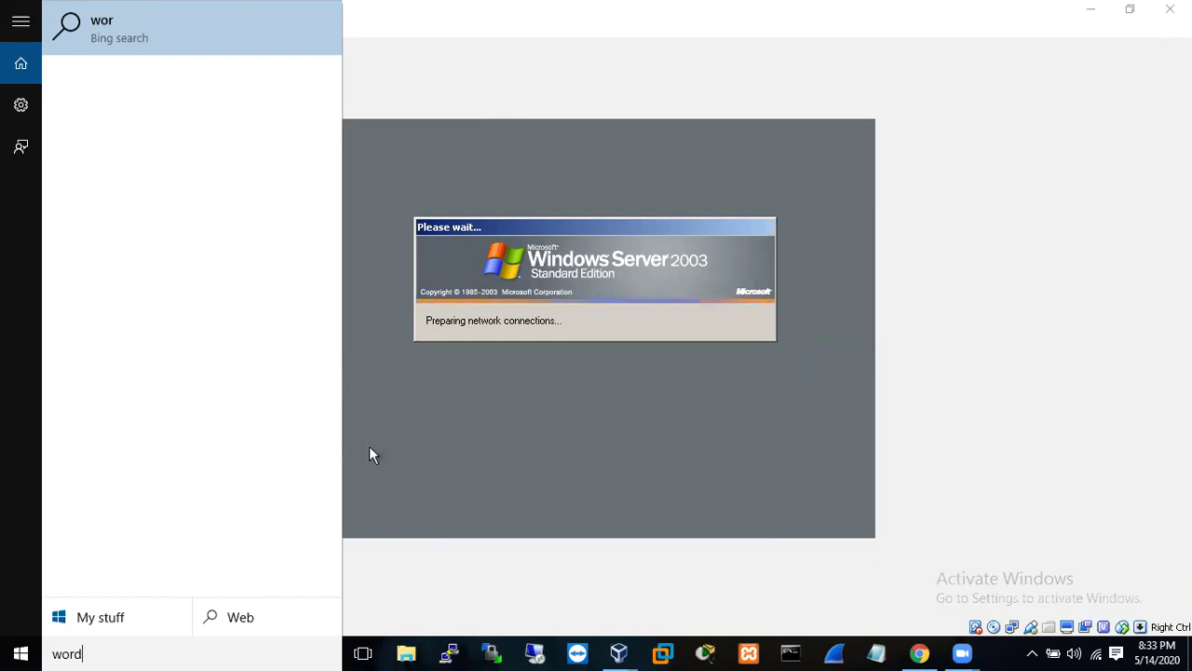
left_click(566, 550)
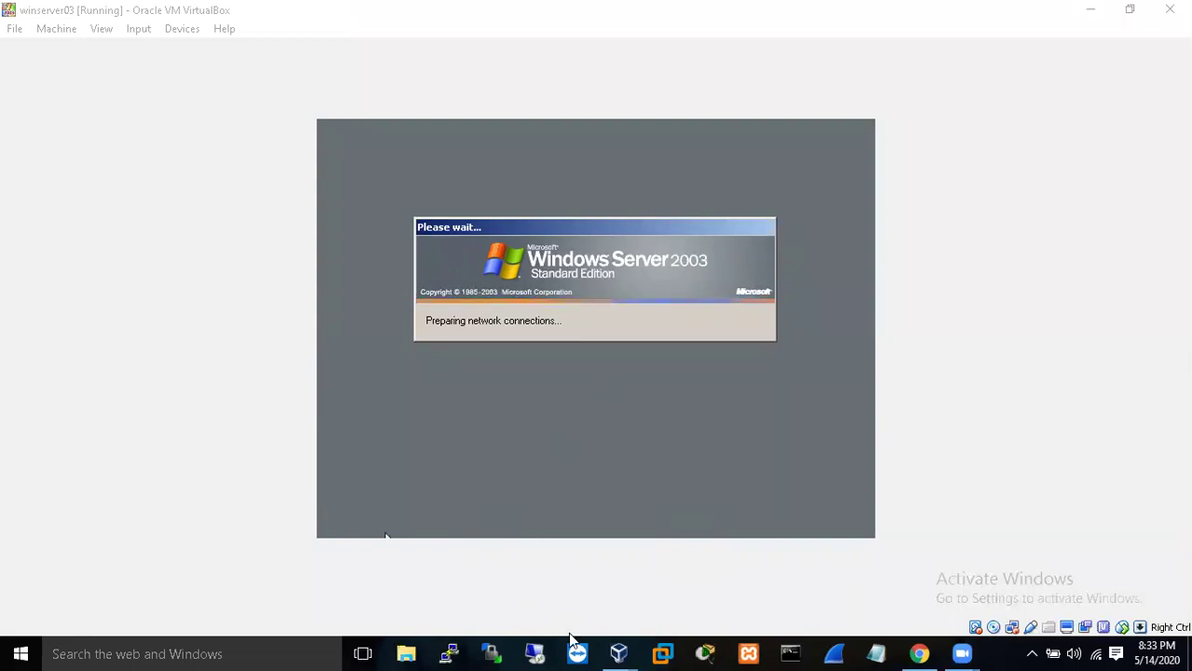
- Check the VM's network adapter options and switch back to the winserver03 window
left_click(1015, 630)
right_click(1014, 629)
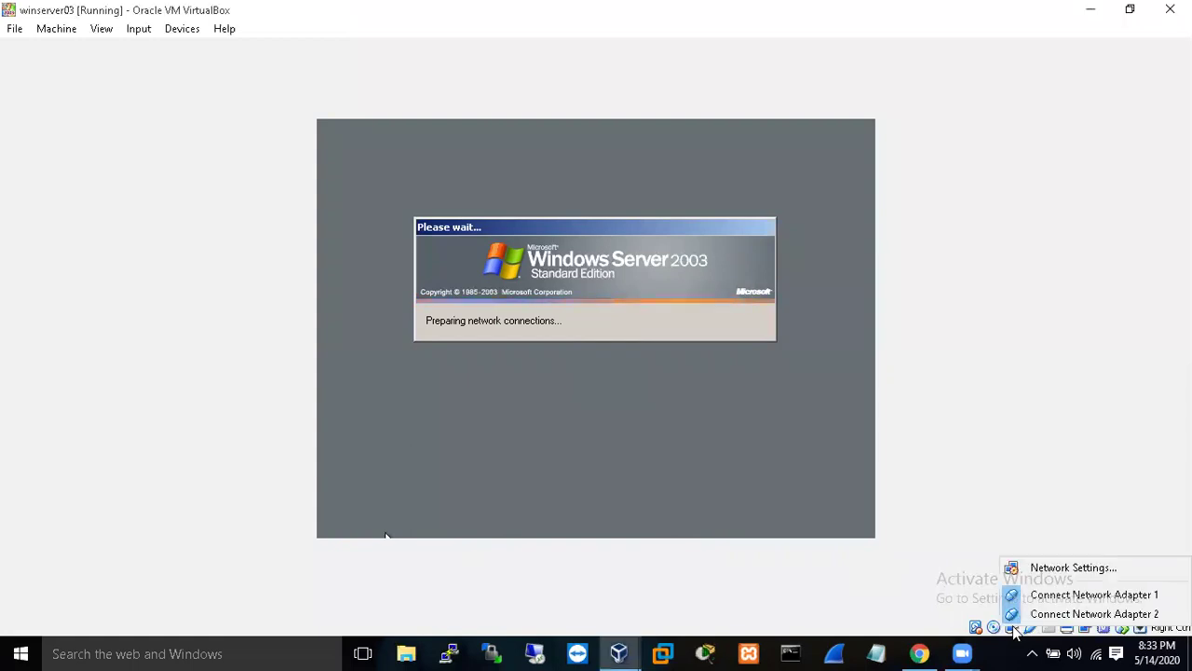
key("super+e")
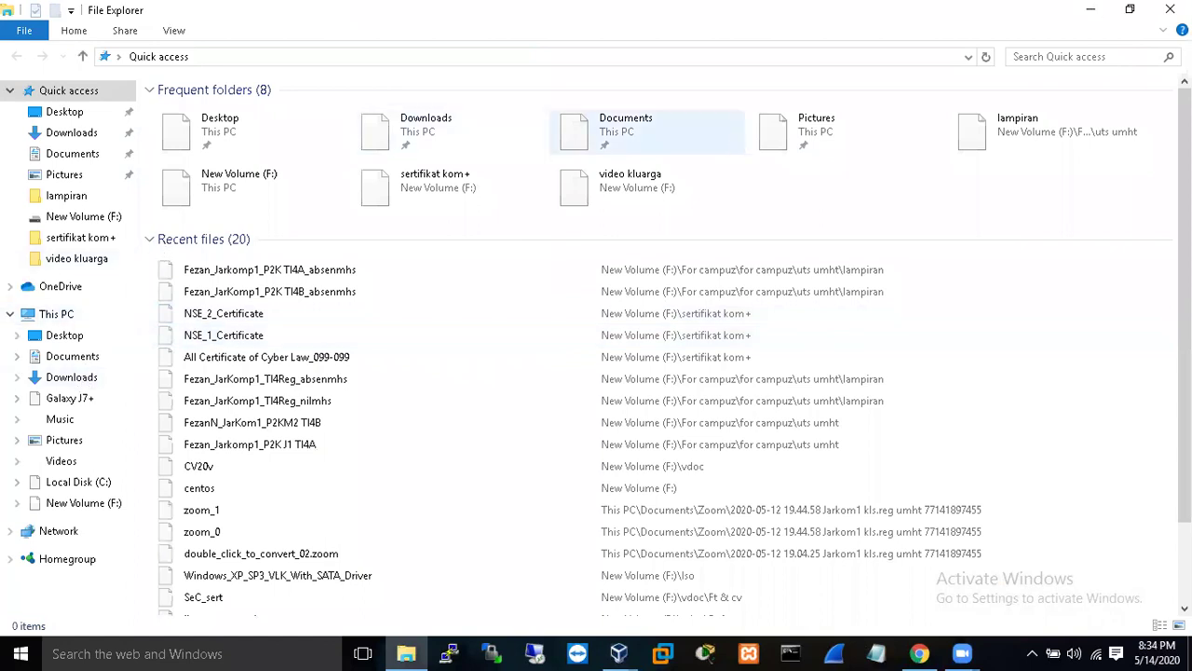
key("alt+Tab")
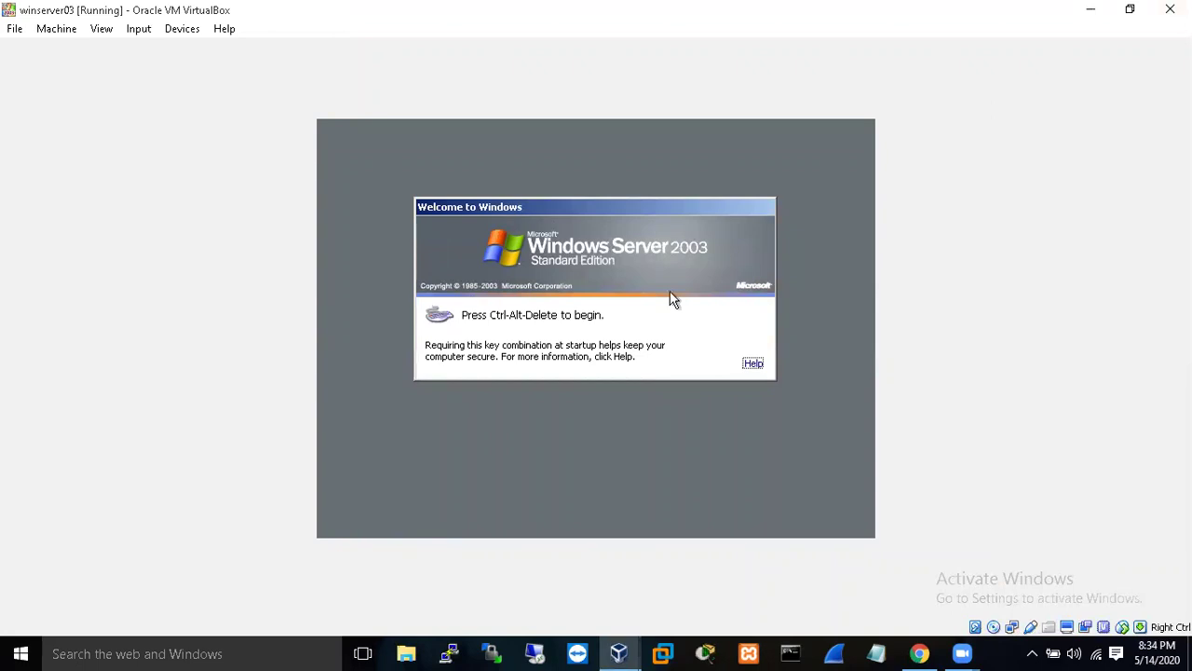
- Log on to winserver03 as Administrator with the account password
key("ctrl+alt+Delete")
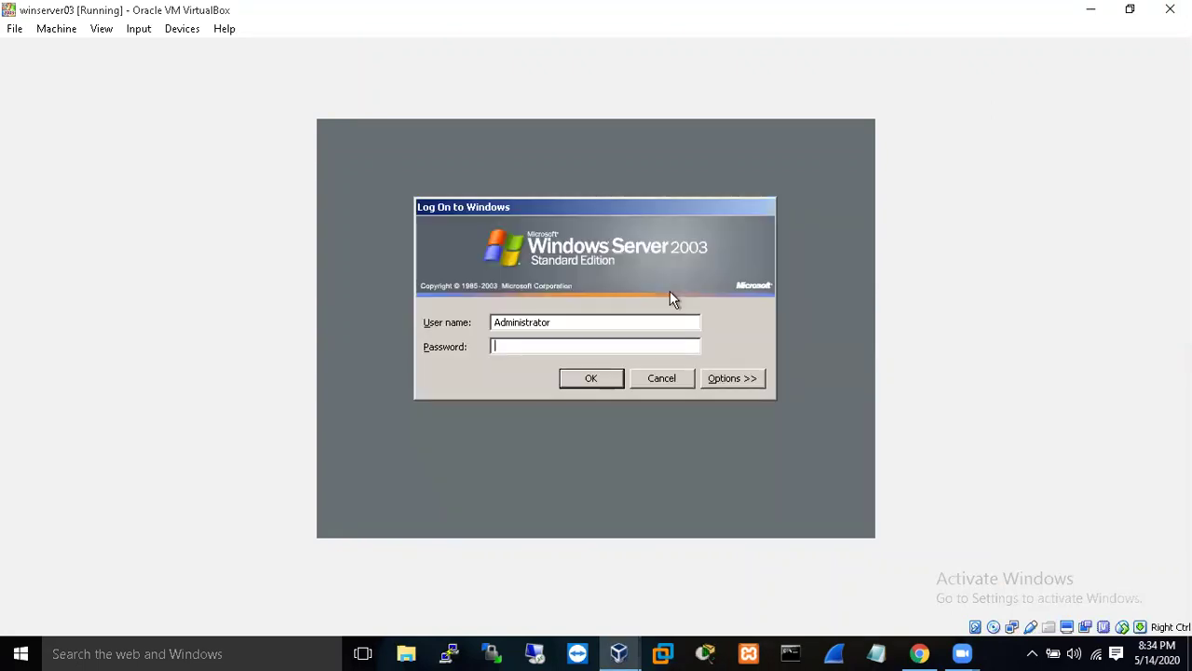
type("••••••••")
key("Return")
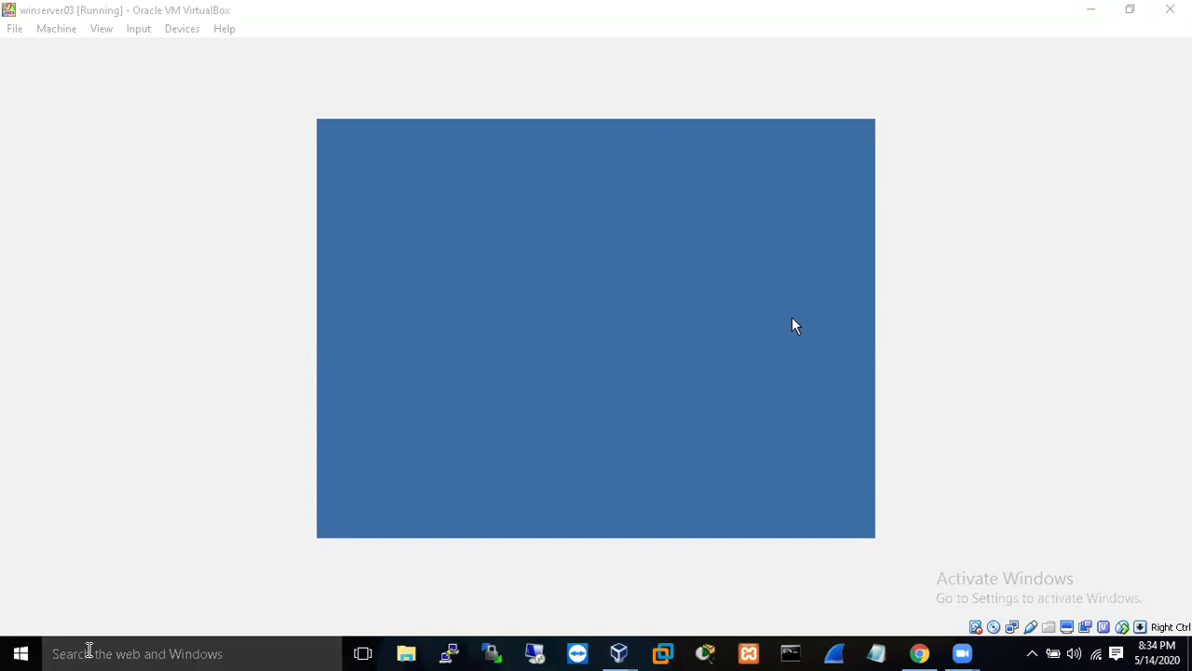
left_click(88, 652)
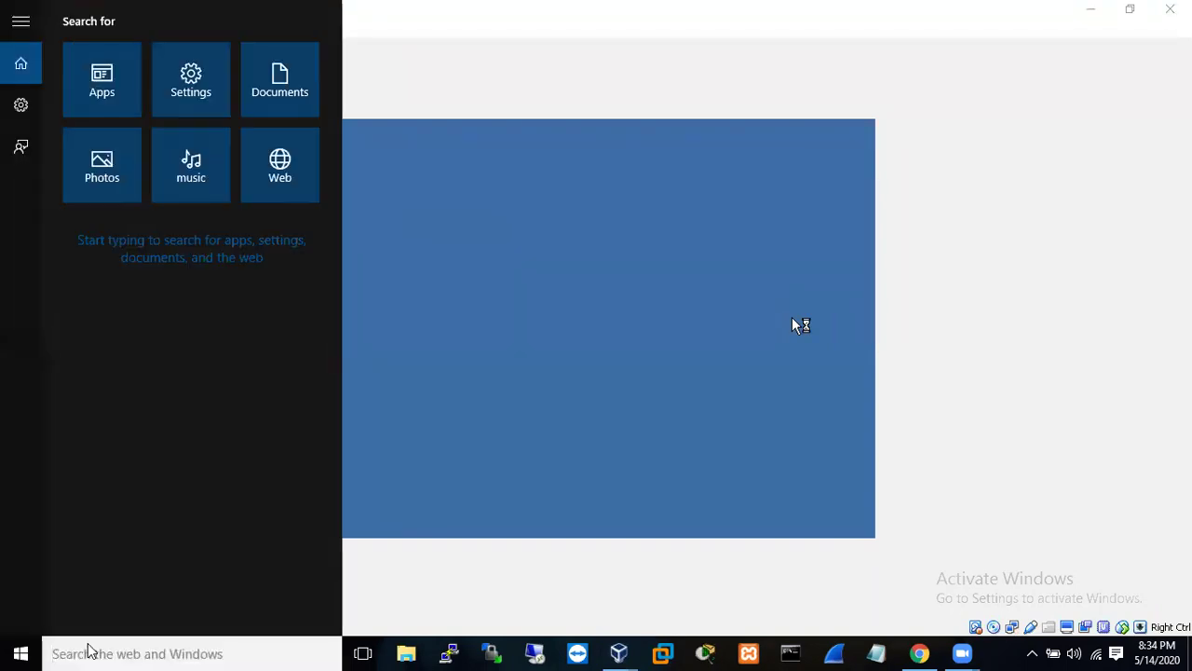
left_click(419, 343)
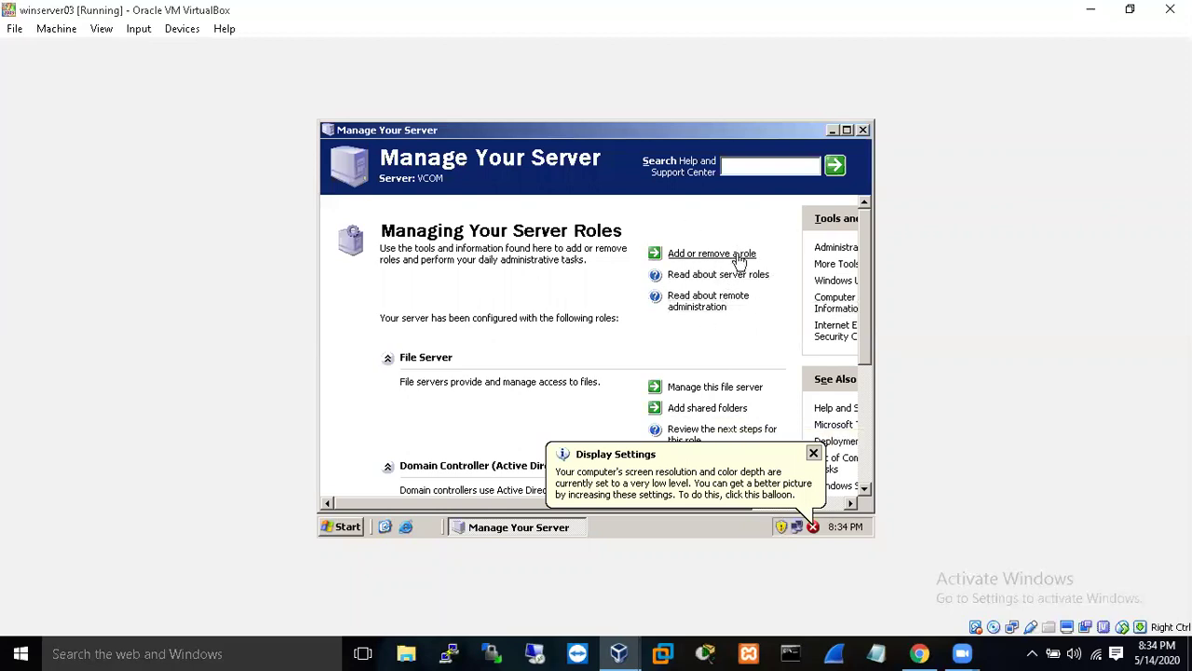
- Close Manage Your Server and launch Active Directory Users and Computers from Administrative Tools
left_click(339, 527)
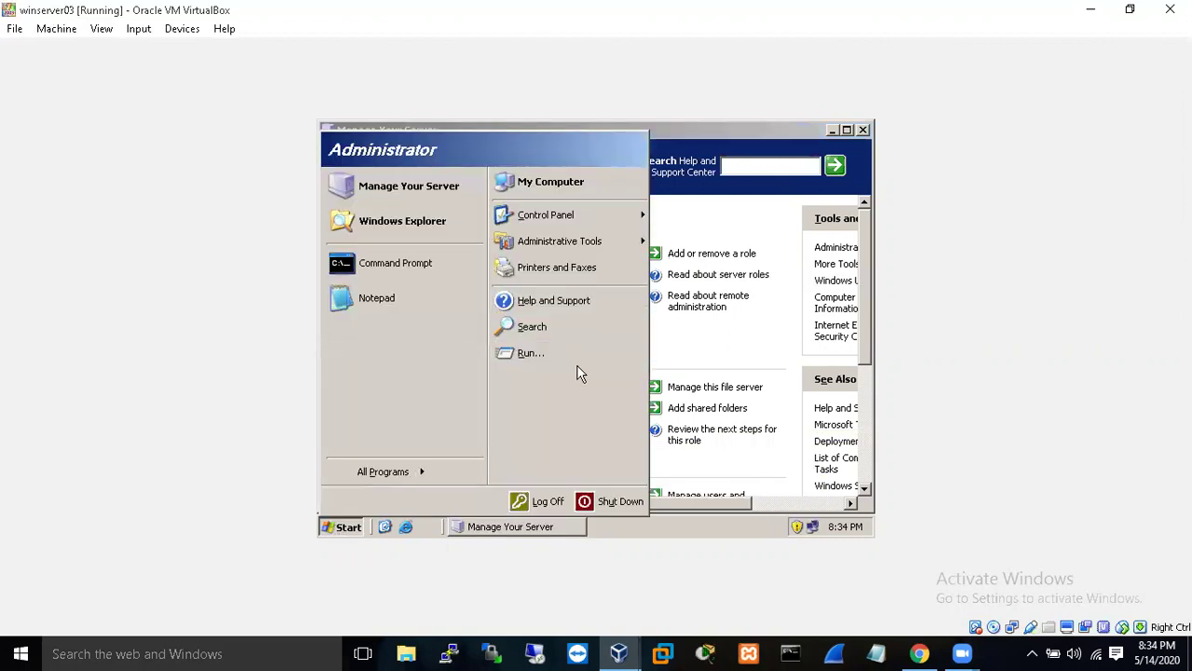
left_click(863, 129)
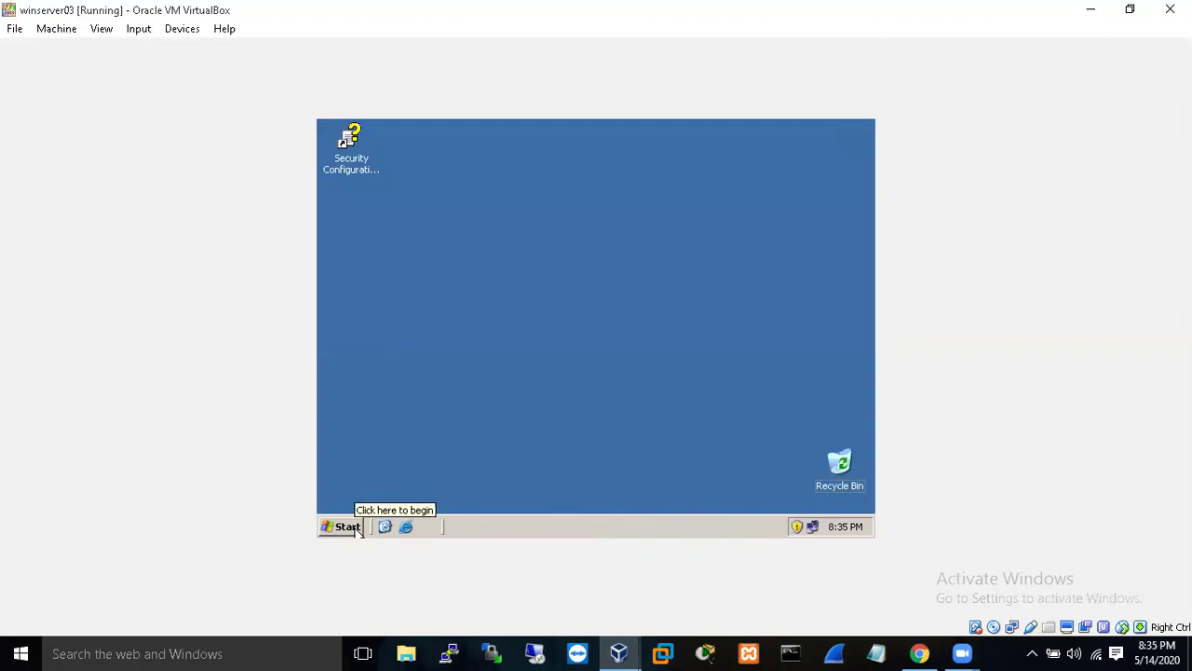
left_click(358, 529)
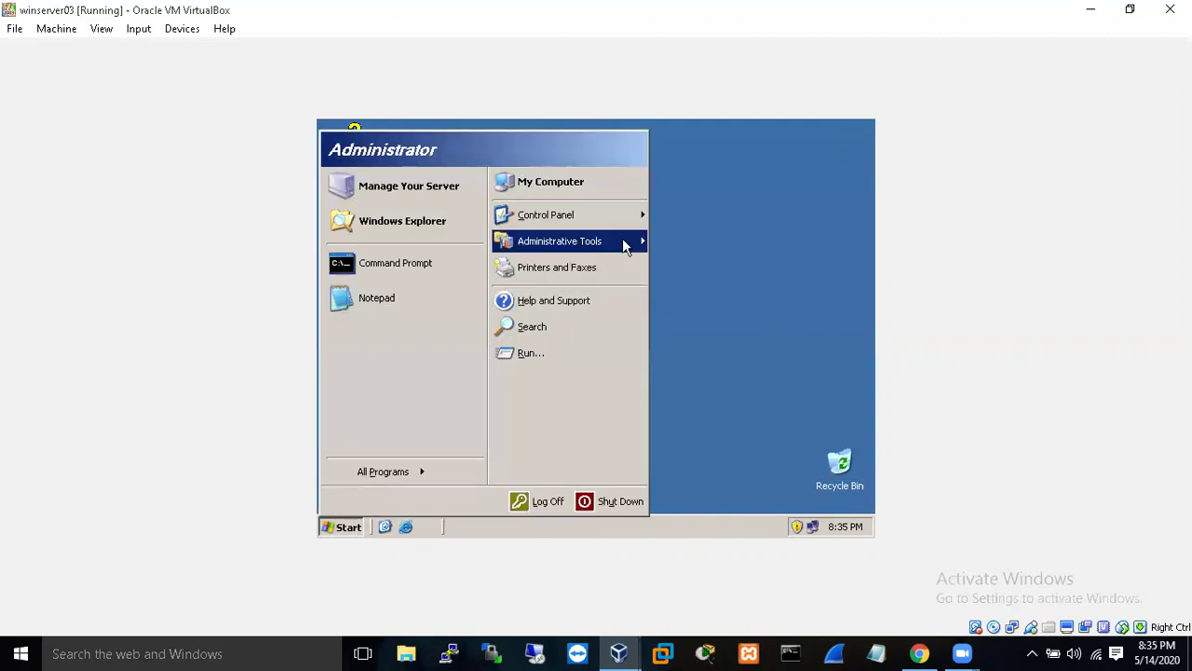
mouse_move(618, 239)
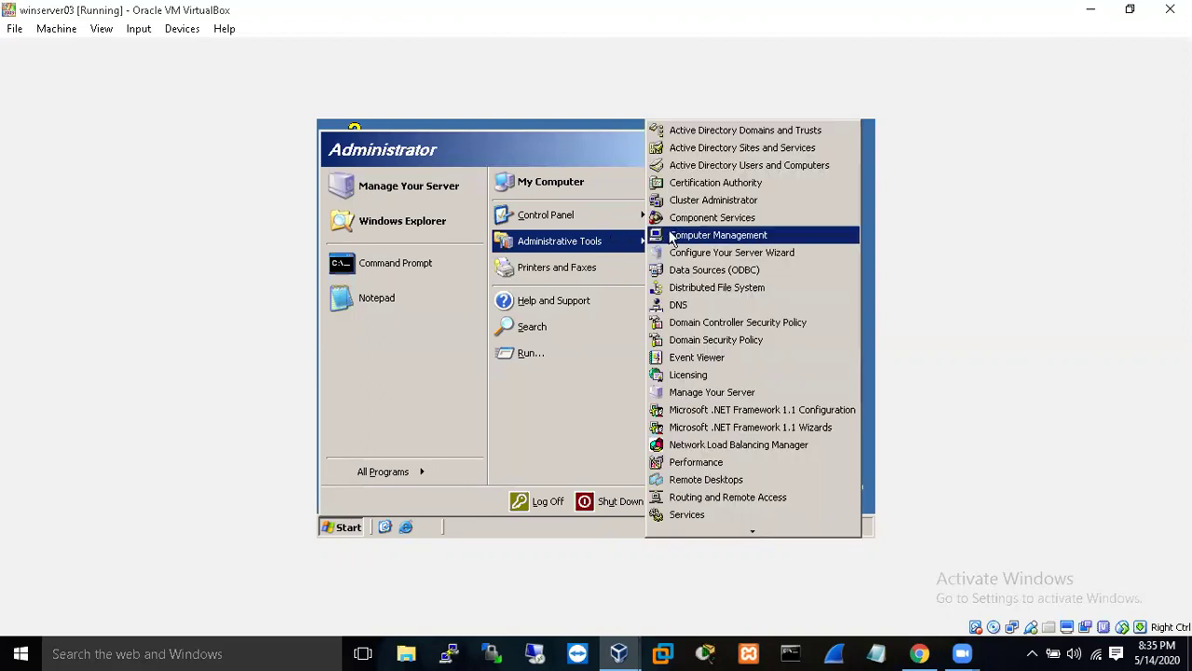
left_click(740, 168)
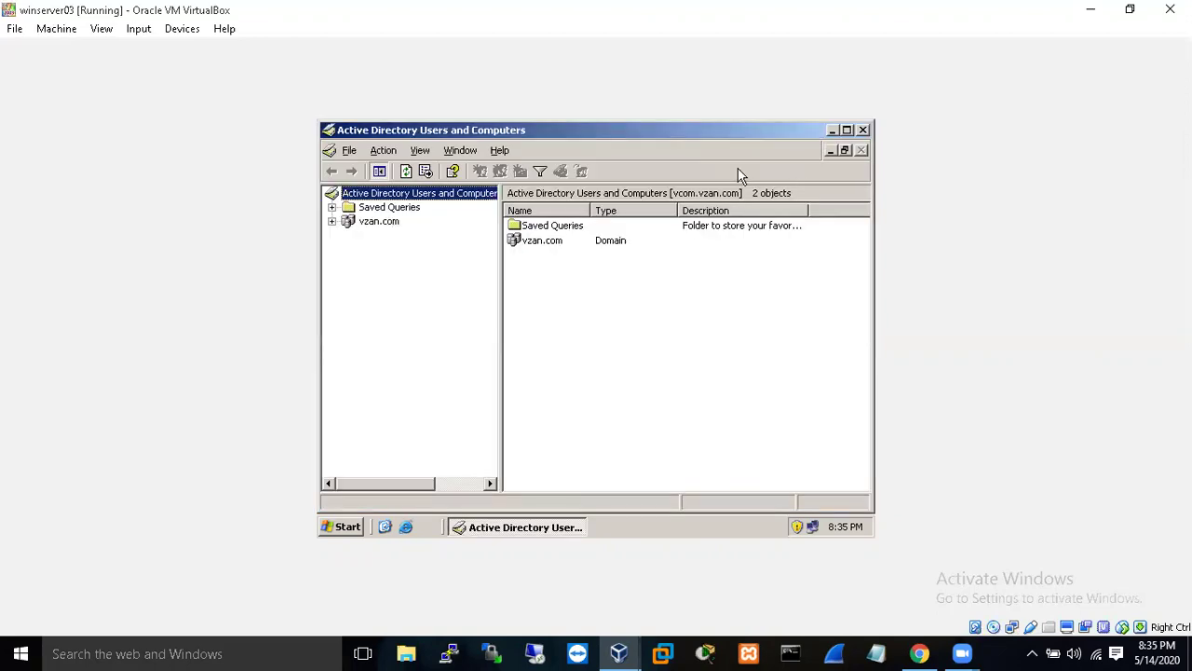
- Expand the vzan.com domain and list the 14 objects in its Users container
left_click(333, 221)
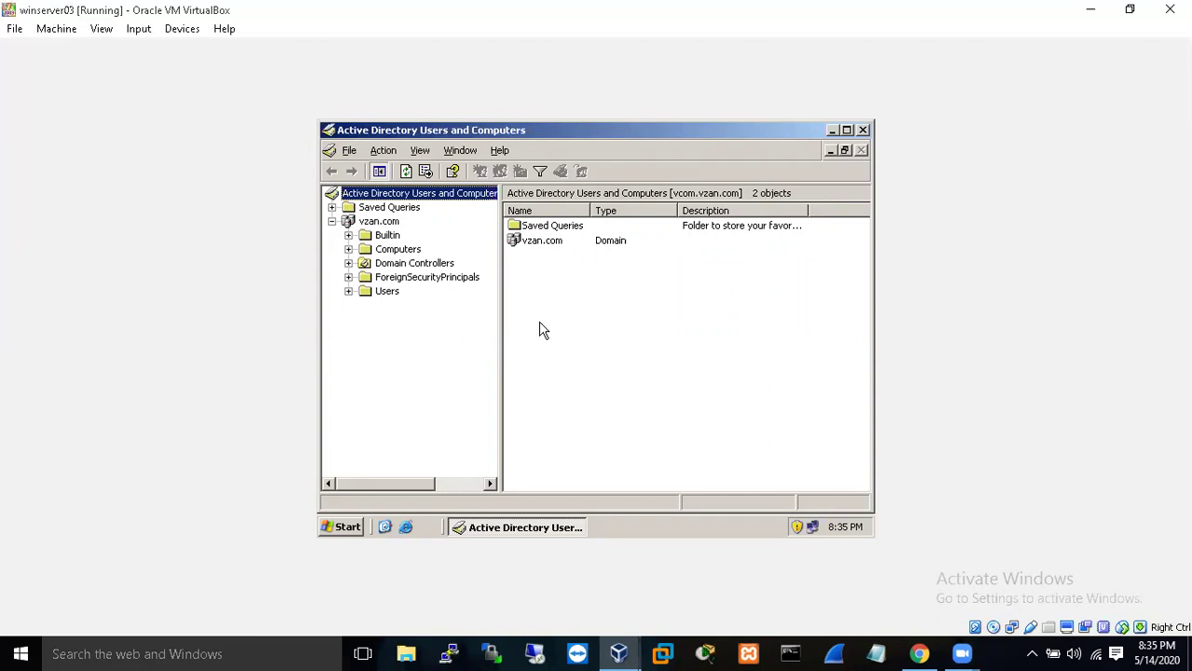
left_click(348, 291)
left_click(387, 291)
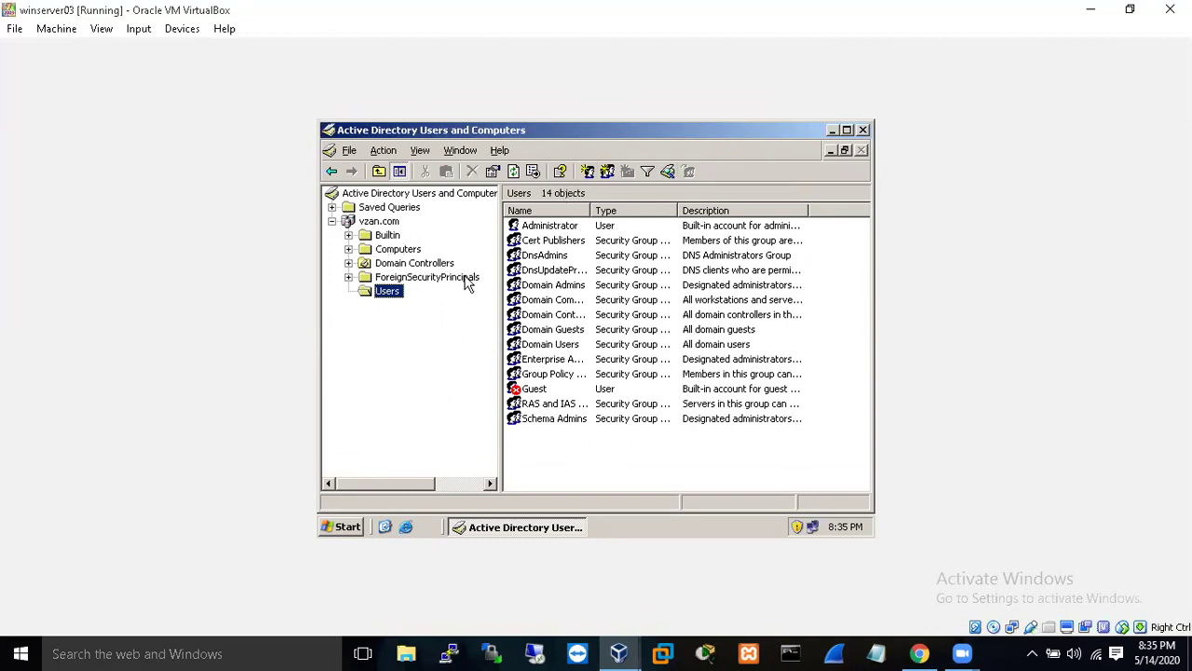
left_click(348, 527)
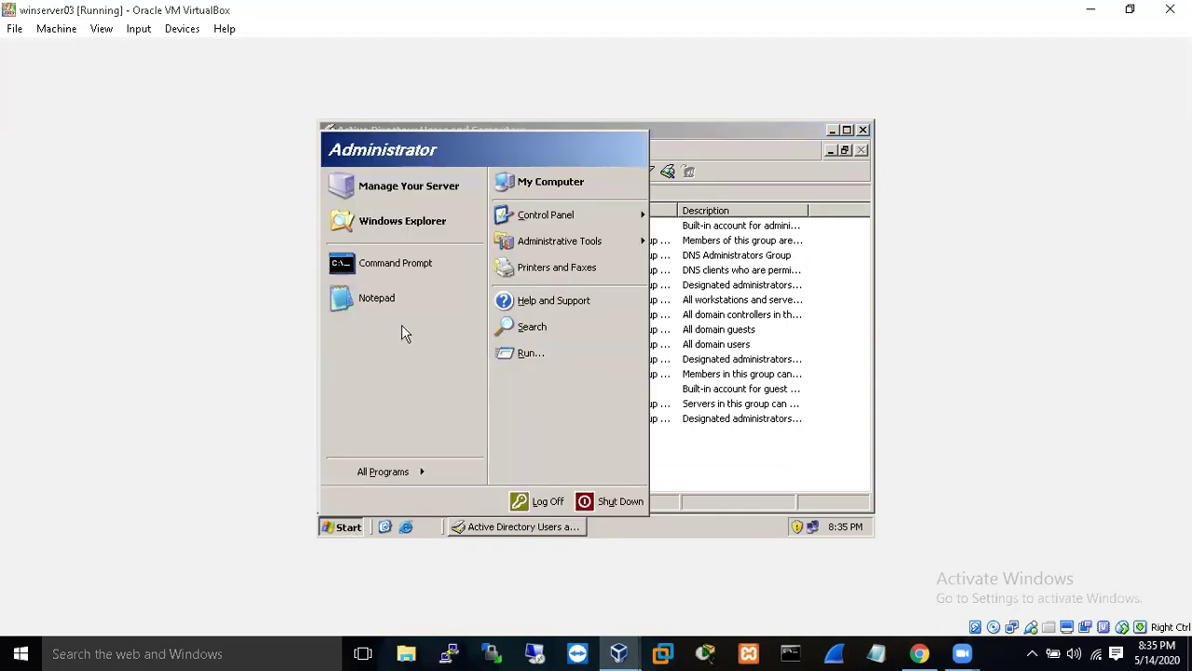
- In a Command Prompt, run nslookup vzan.com and ping vzan.com
left_click(391, 262)
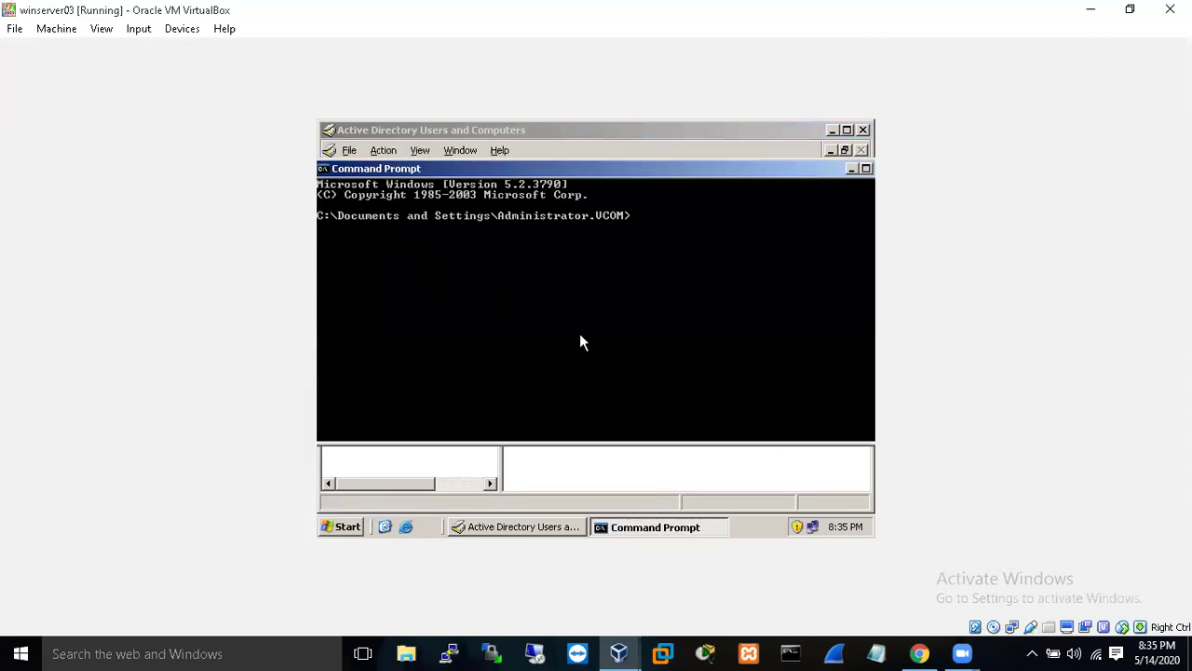
type("nslook")
type("up vzan.com")
key("Return")
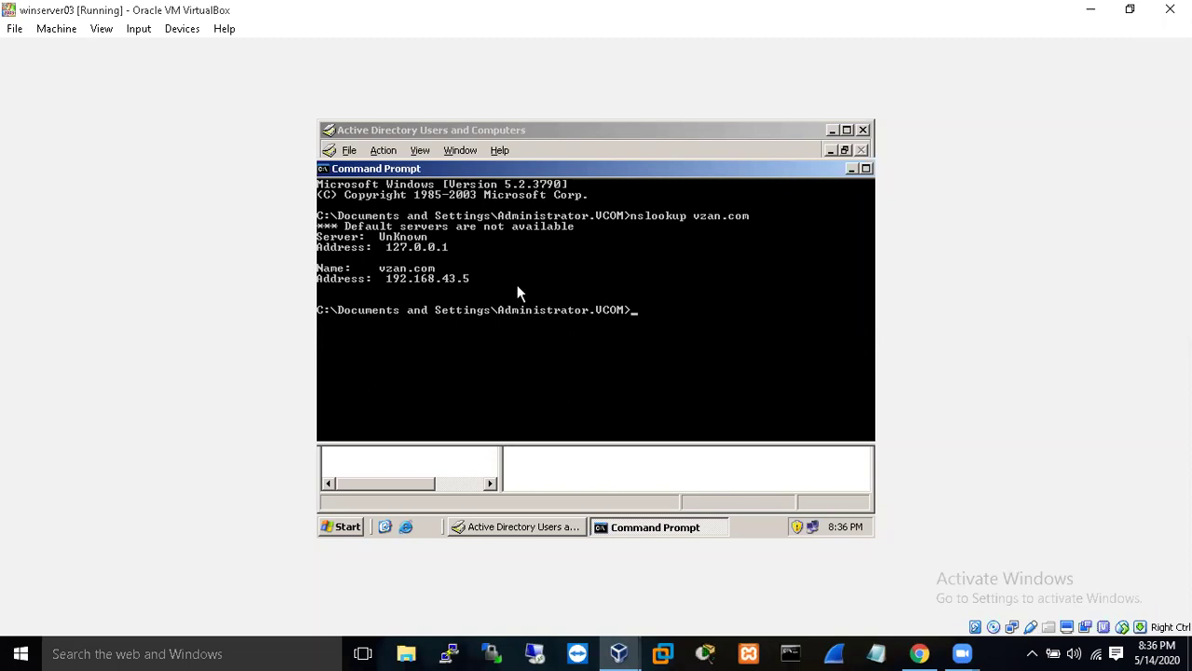
type("ping vzan.com")
key("Return")
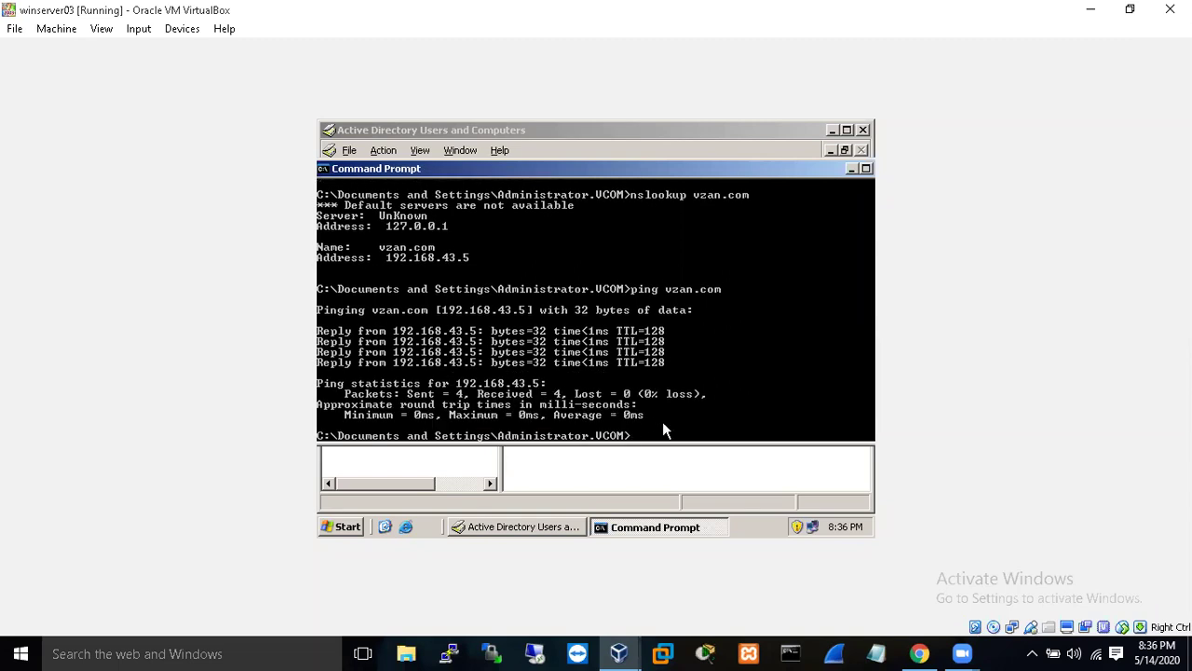
- Run nslookup 192.168.43.5 to test reverse lookup, which times out
key("Up")
key("Up")
key("BackSpace")
key("BackSpace")
key("BackSpace")
key("BackSpace")
key("BackSpace")
key("BackSpace")
key("BackSpace")
key("BackSpace")
type("192.168.43.5")
key("Return")
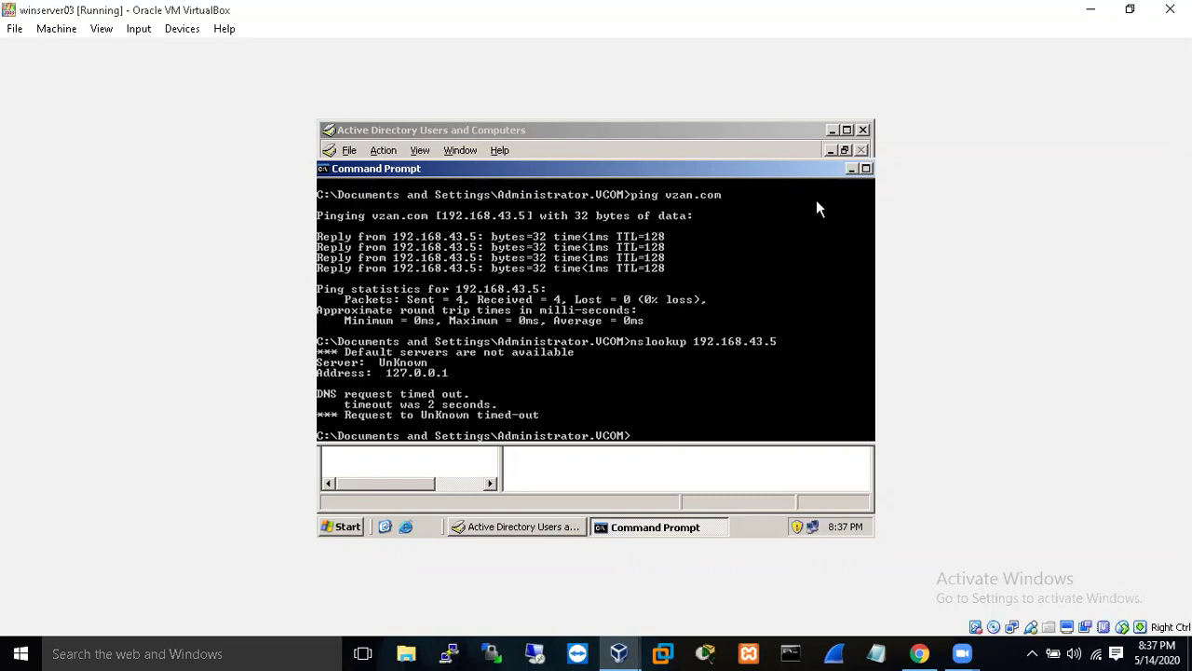
left_click_drag(810, 173, 729, 173)
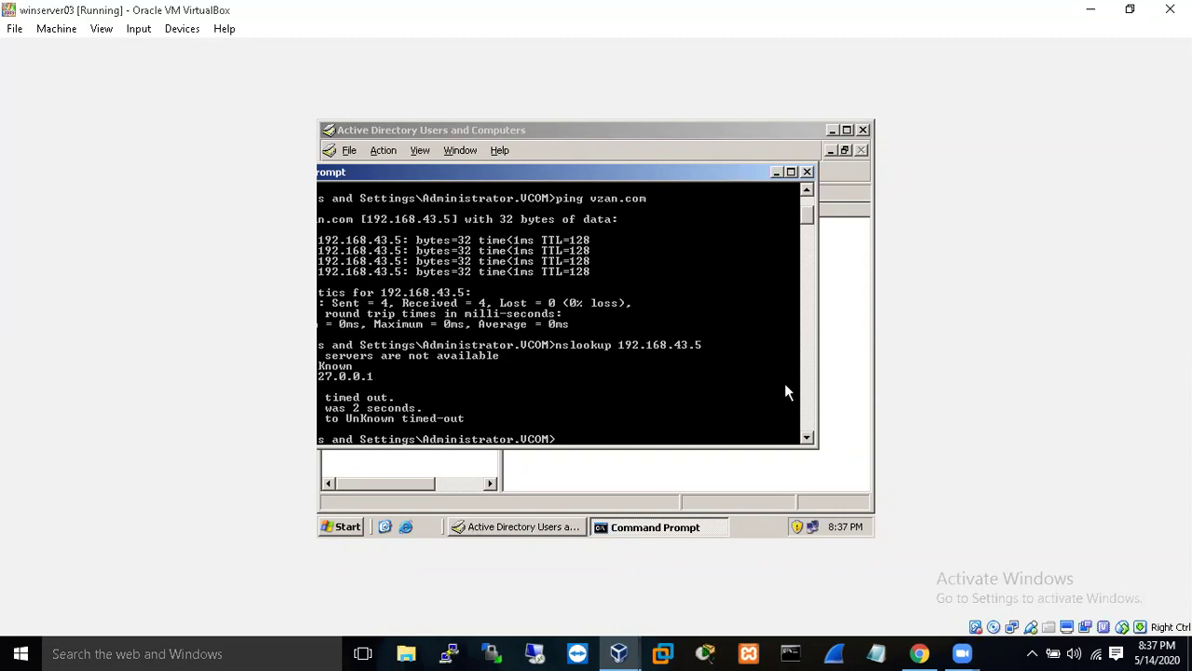
- Set the command prompt aside and launch the DNS console from Administrative Tools
left_click(775, 174)
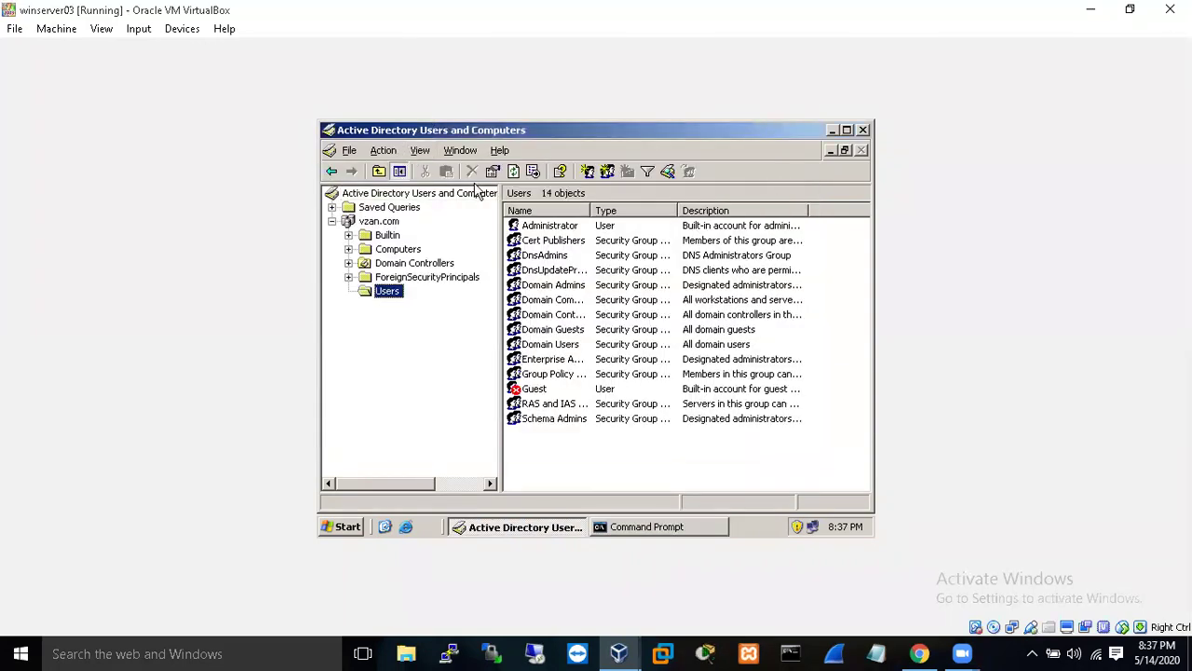
left_click(341, 529)
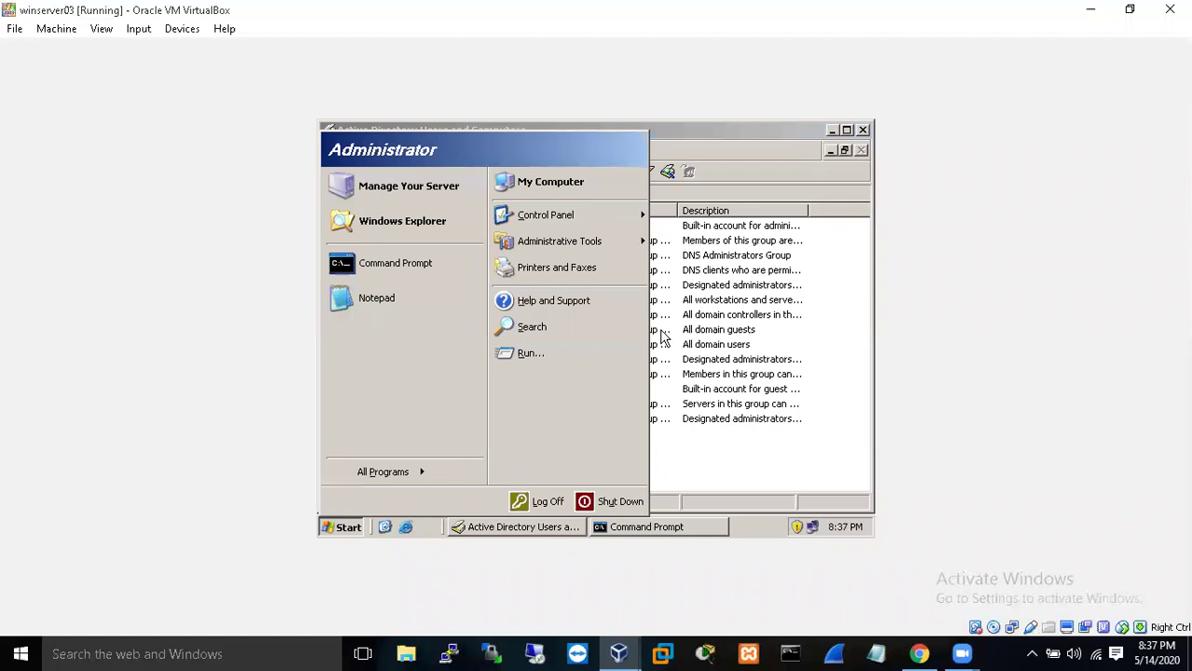
mouse_move(630, 244)
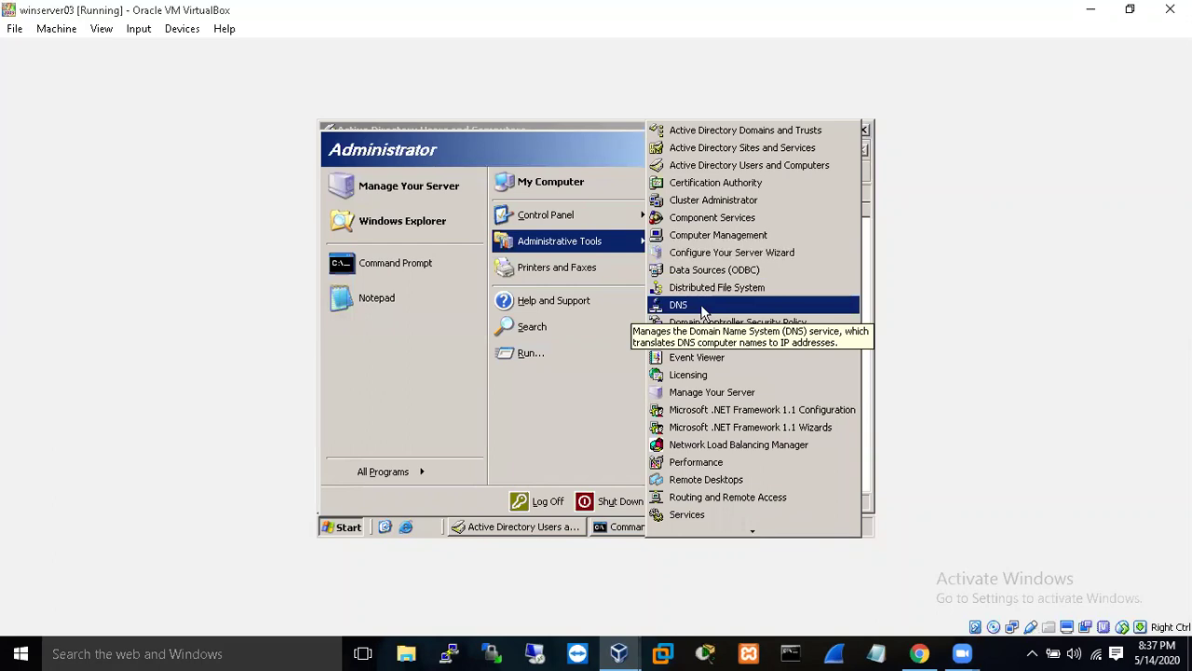
left_click(701, 307)
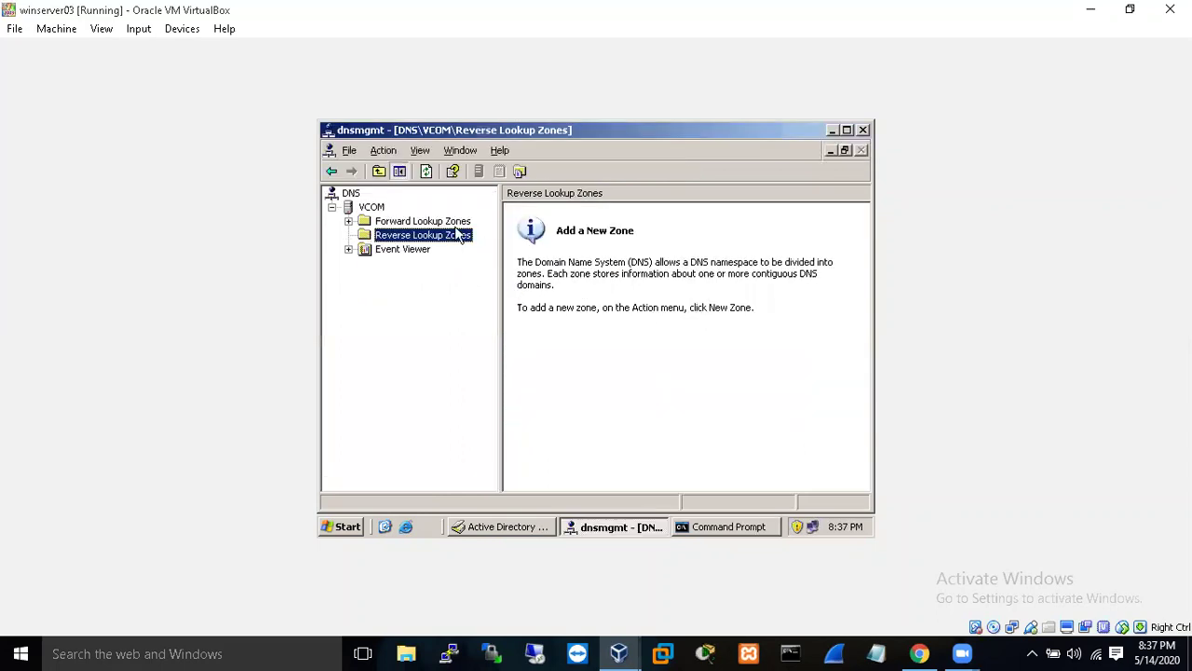
- Show server VCOM's Forward and Reverse Lookup Zones and choose New Zone on Reverse Lookup Zones
left_click(433, 221)
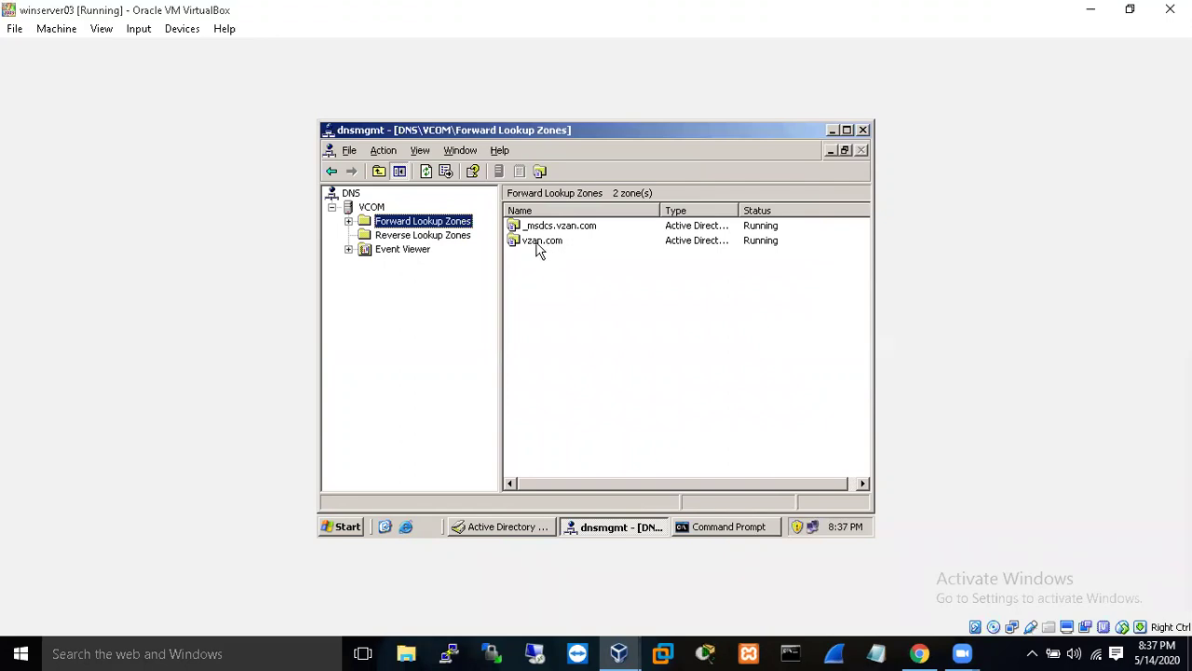
left_click(421, 238)
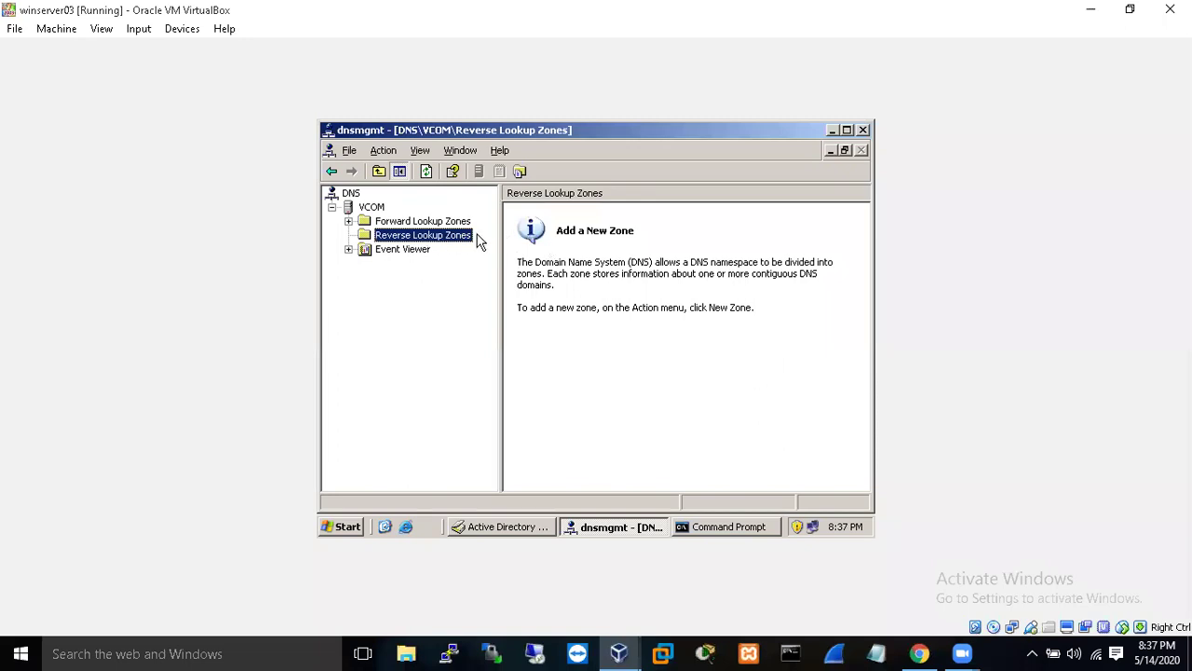
right_click(463, 238)
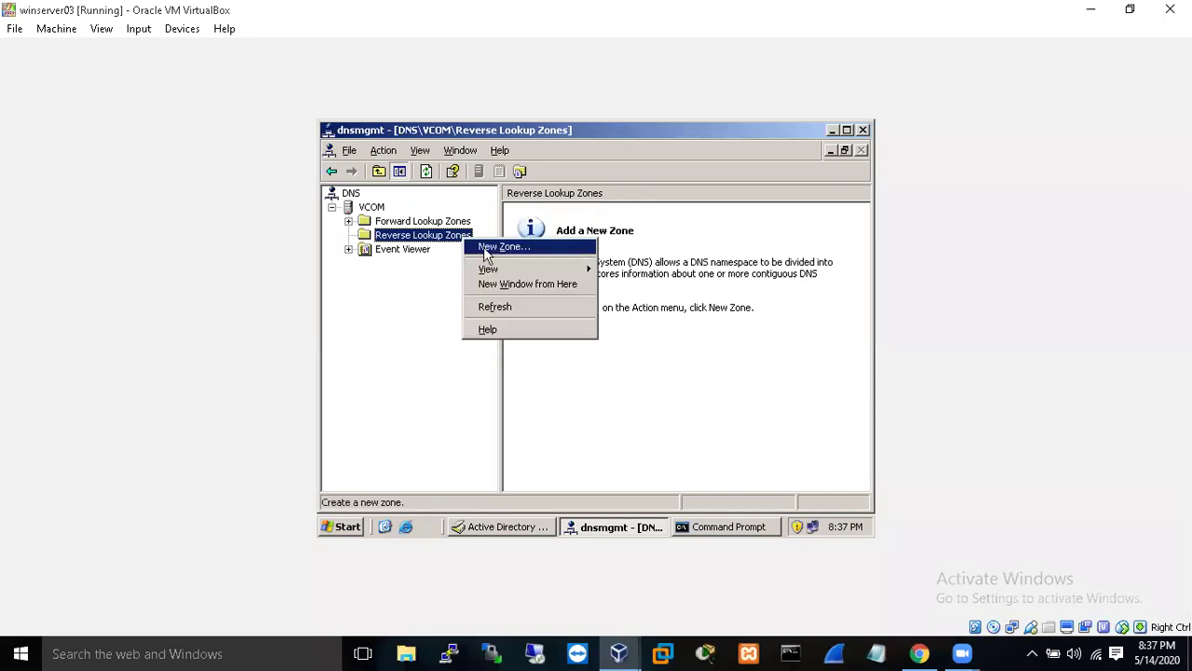
left_click(486, 247)
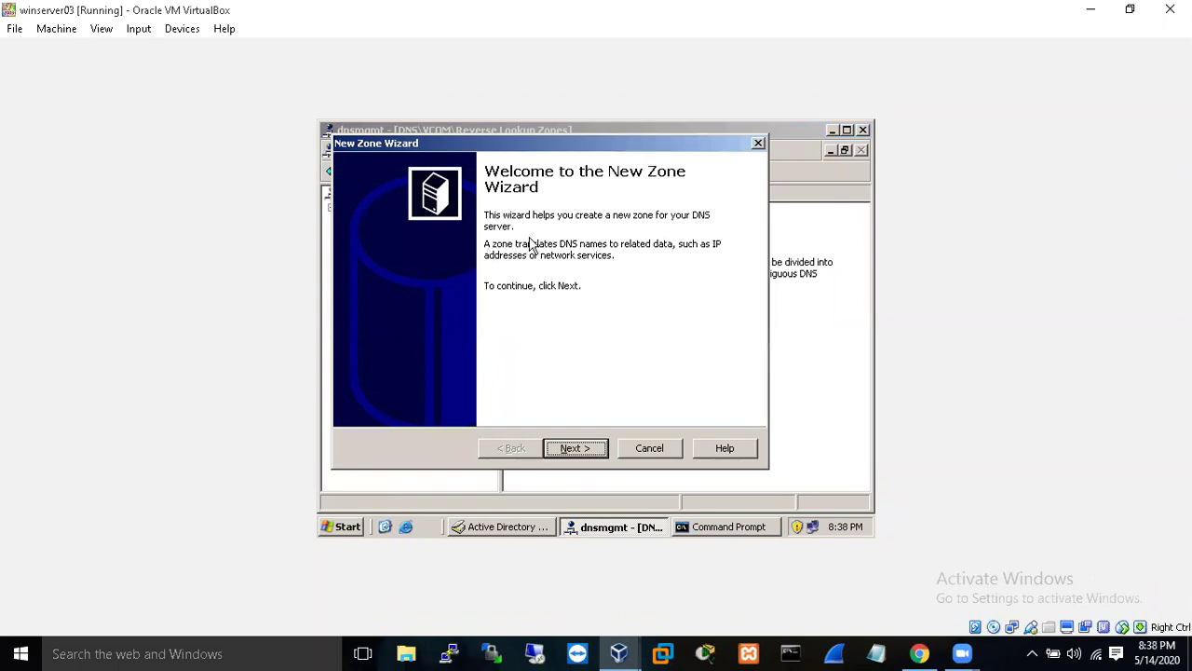
- Create a primary reverse zone for 192.168.43, replicated to all vzan.com DCs, allowing only secure updates
left_click(574, 448)
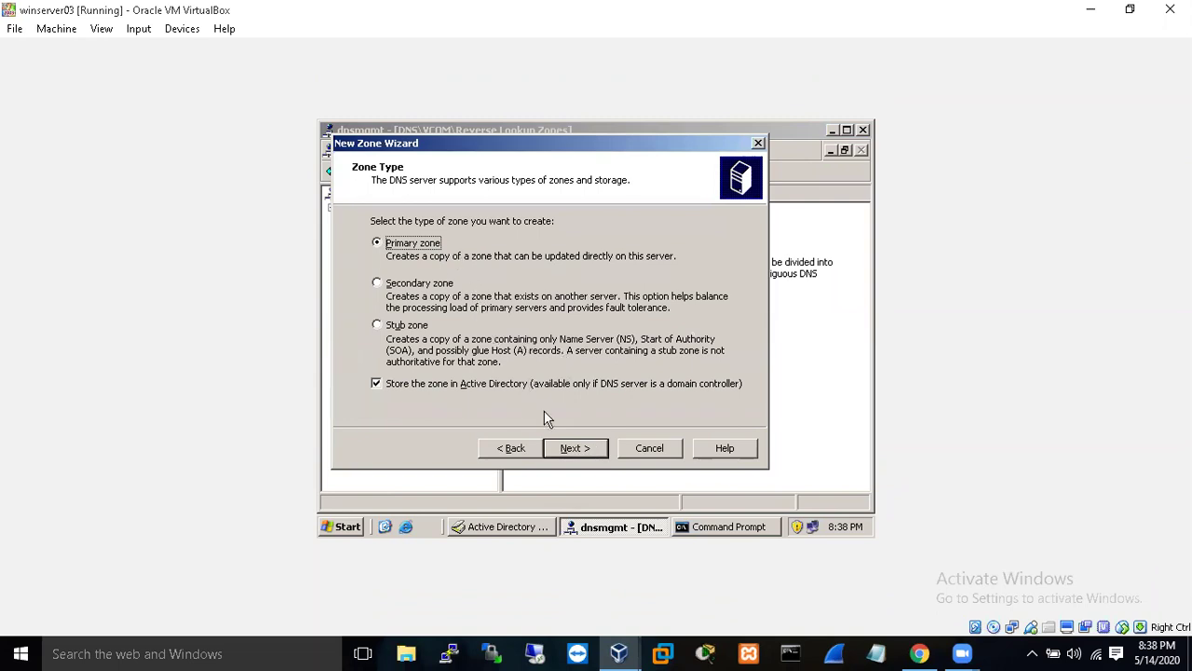
left_click(577, 451)
left_click(574, 448)
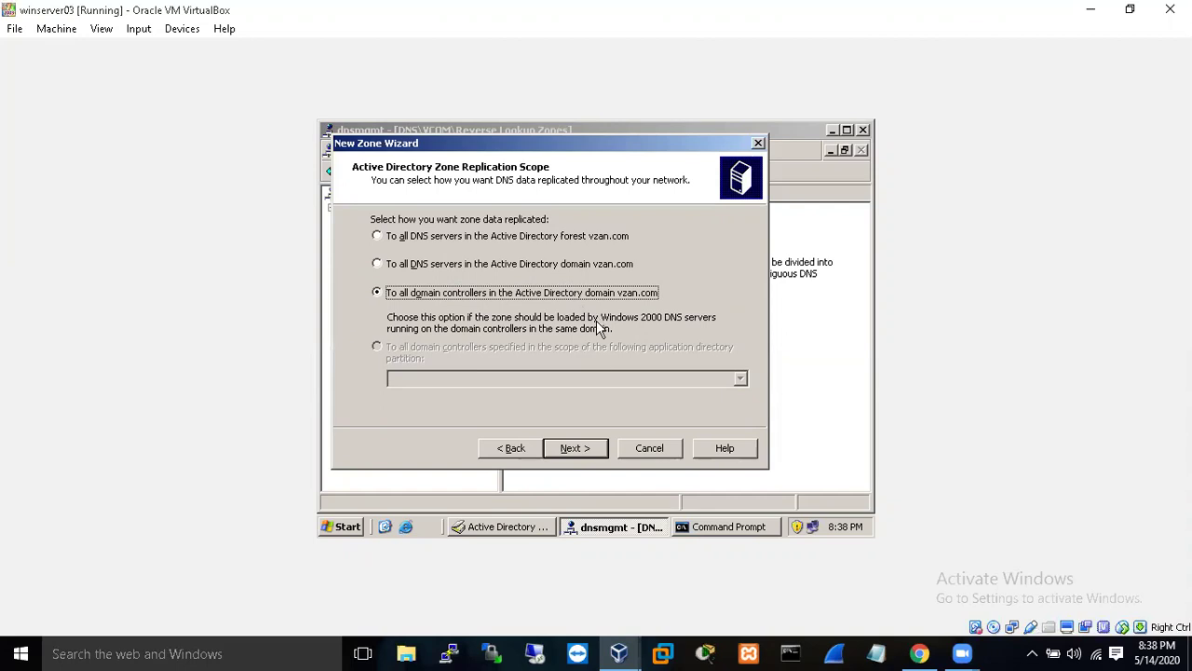
left_click(584, 448)
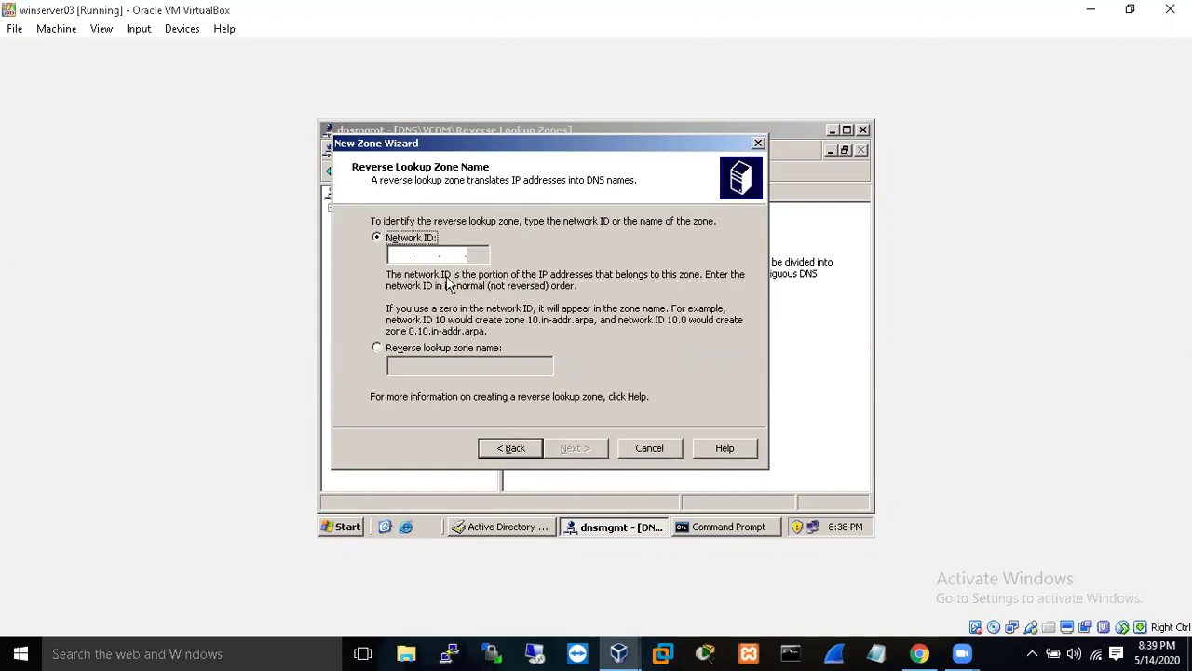
left_click(402, 254)
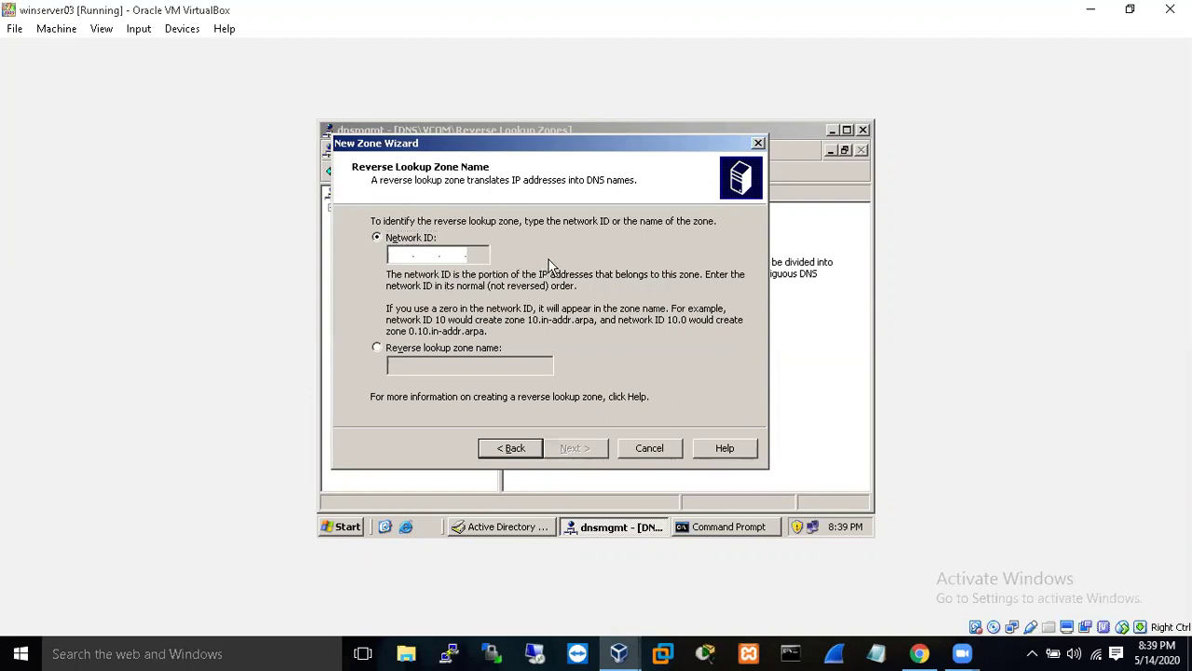
type("192 .1")
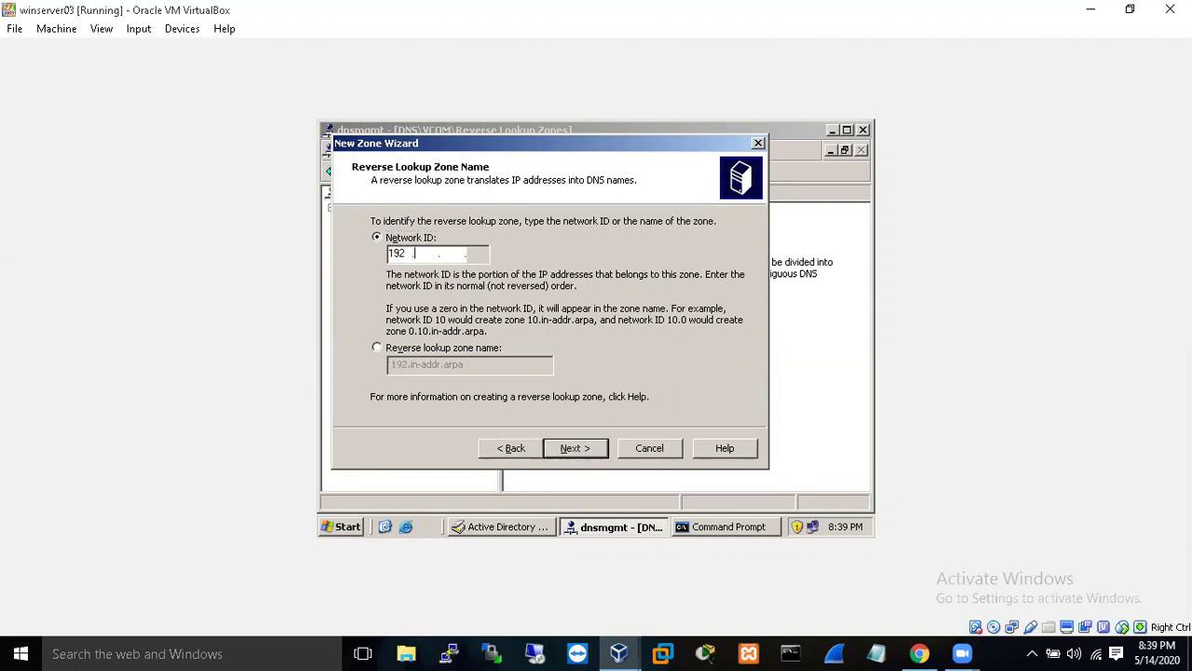
type("68 .43")
left_click(580, 450)
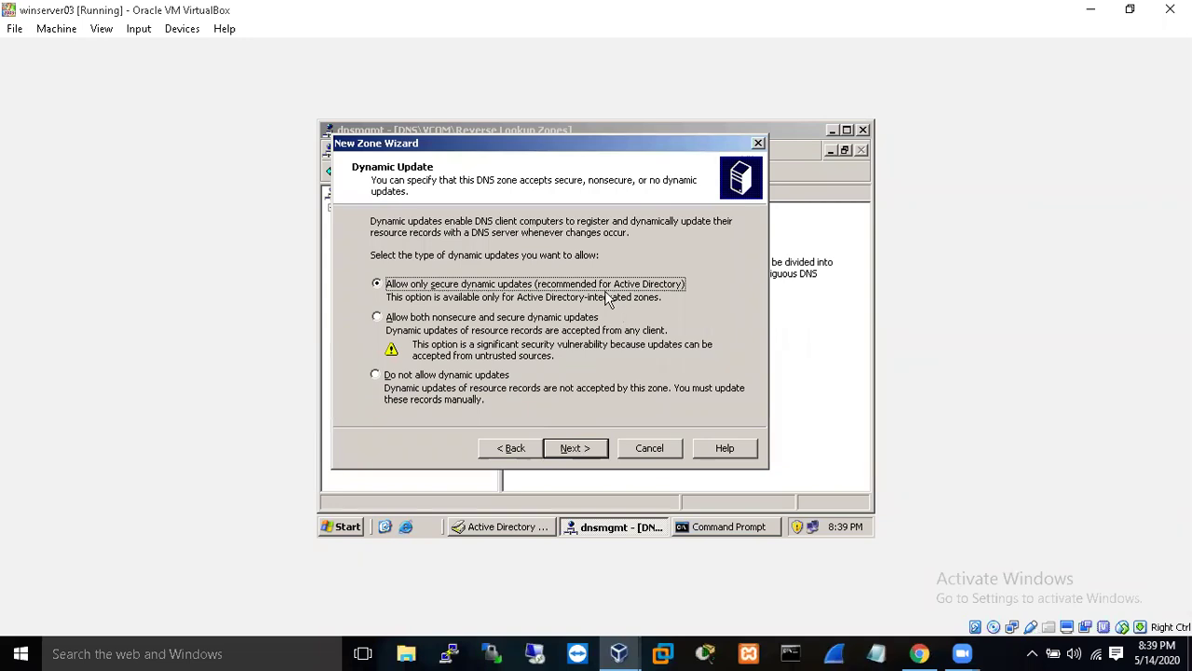
left_click(585, 449)
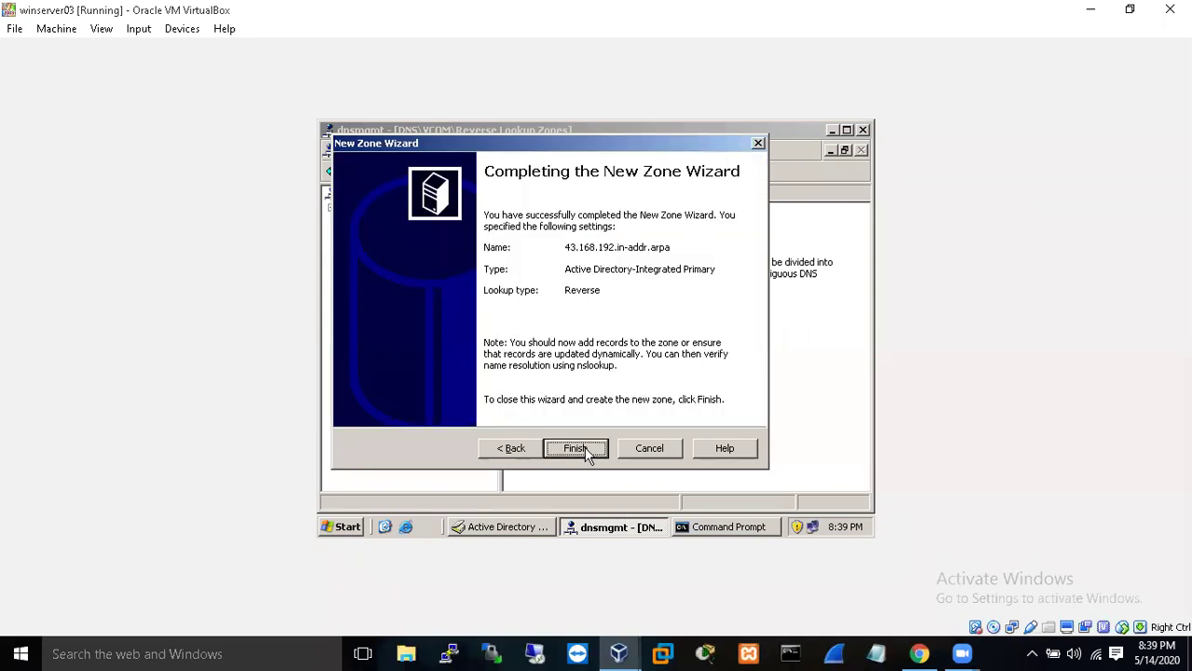
left_click(585, 449)
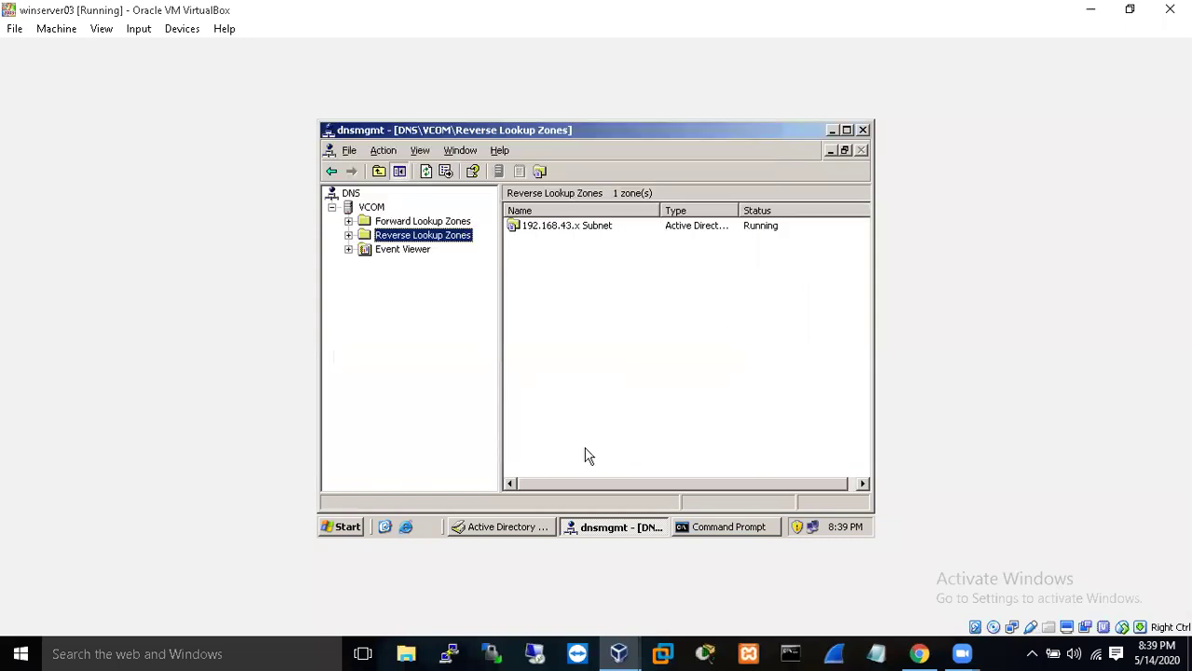
- Expand Reverse Lookup Zones, show the 192.168.43.x Subnet records, and bring up the NS record's actions
left_click(575, 233)
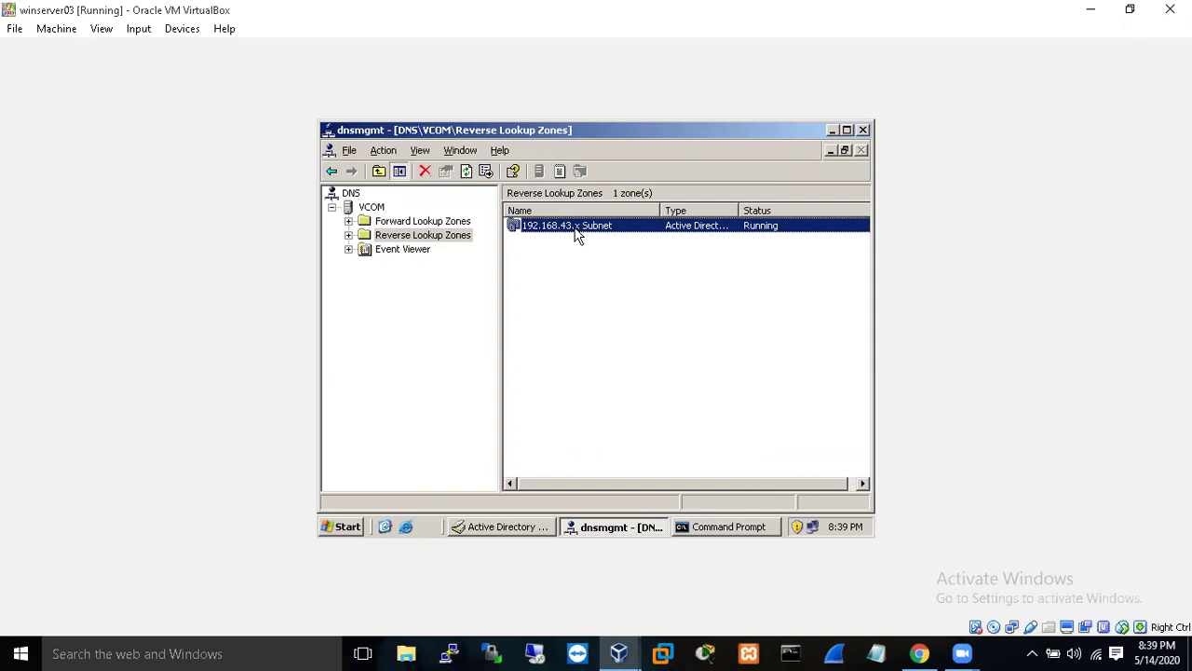
right_click(576, 233)
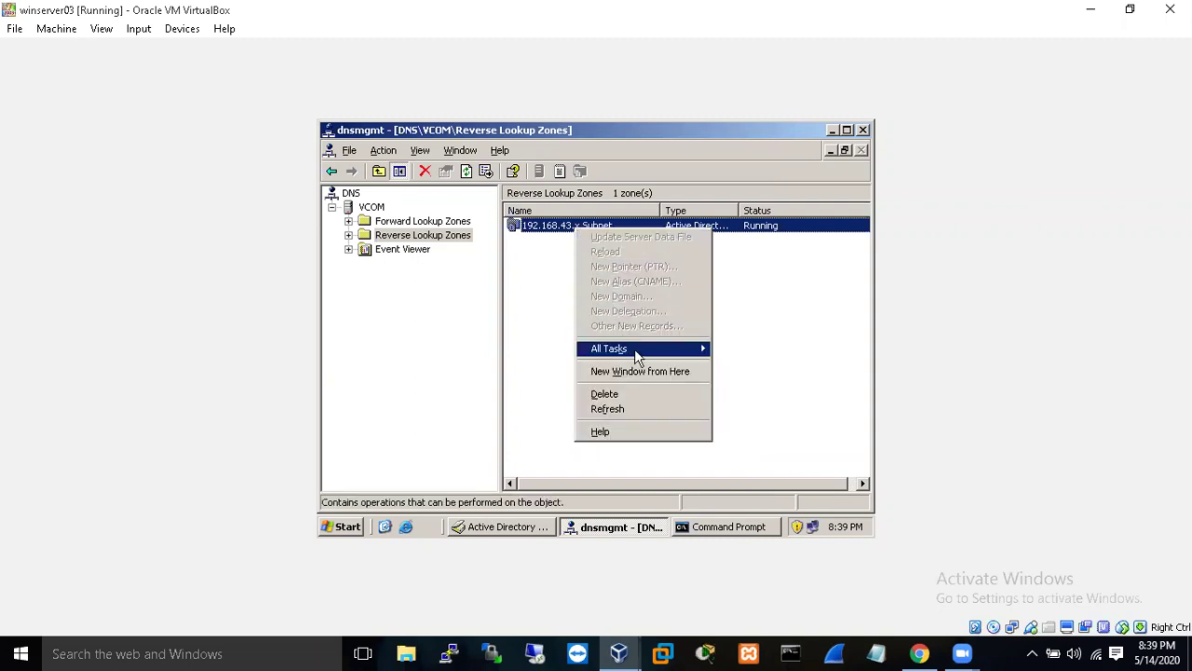
mouse_move(634, 348)
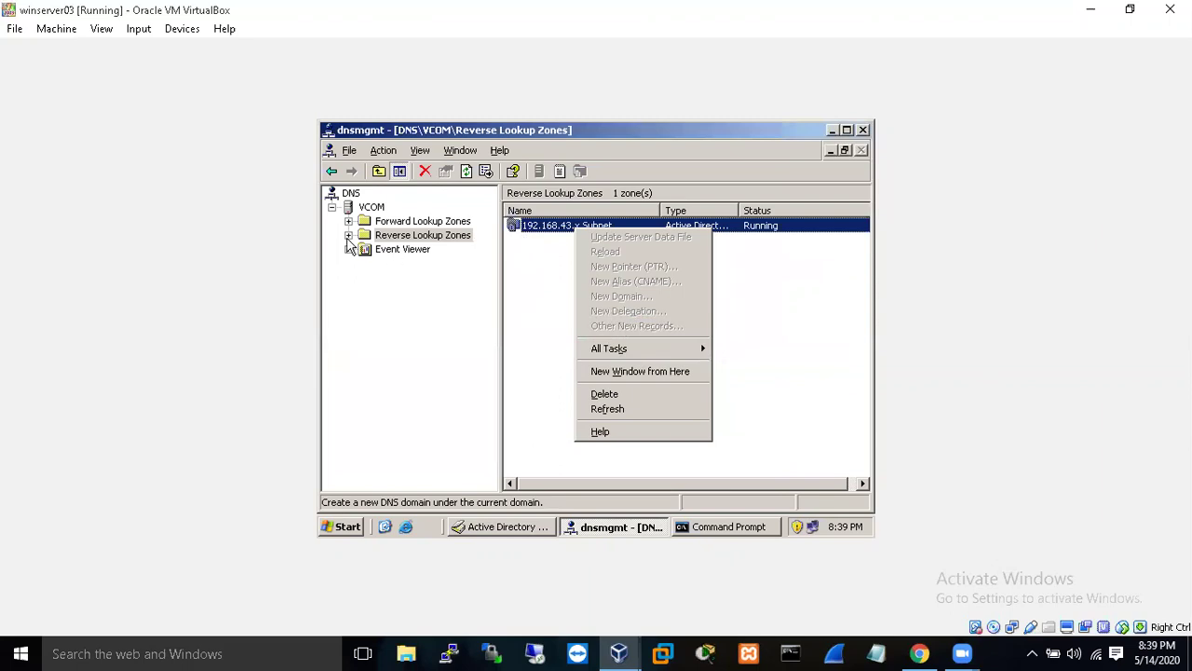
left_click(348, 236)
left_click(389, 251)
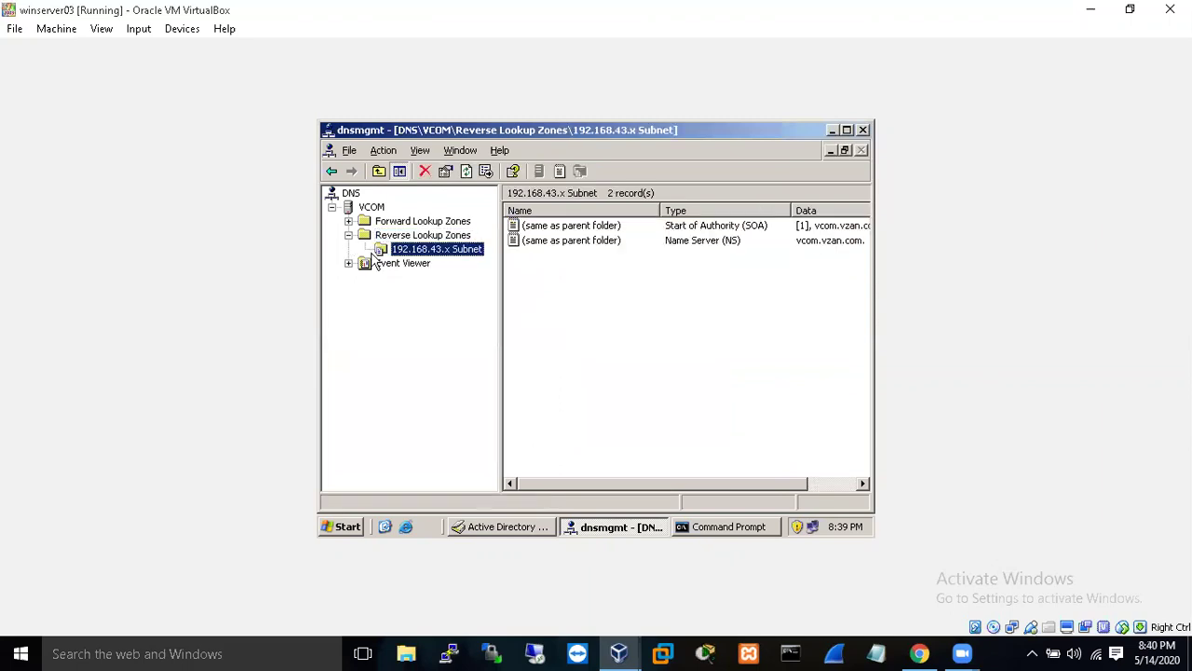
left_click(621, 243)
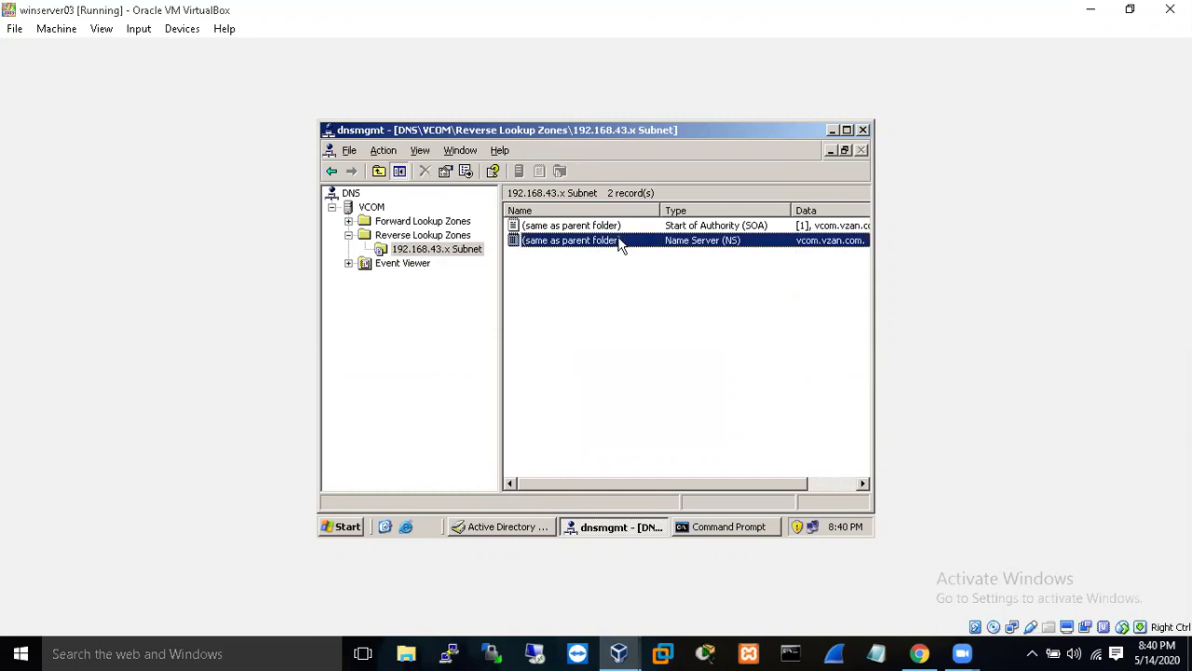
right_click(620, 242)
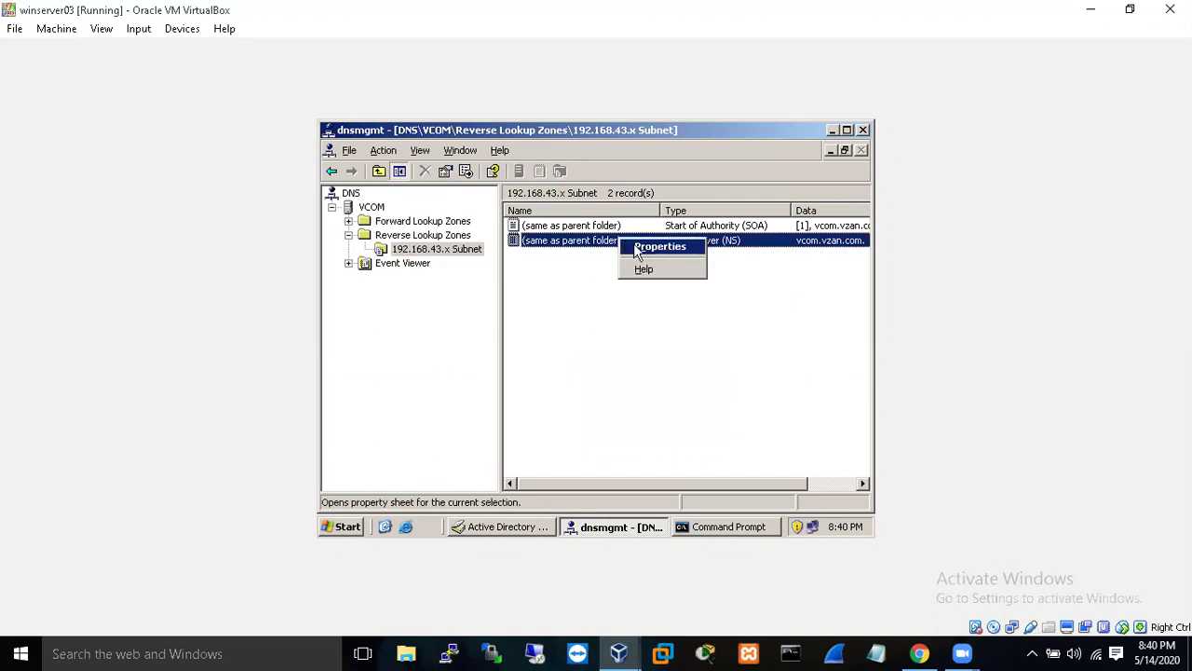
- Open the NS record's properties and start adding a new name server entry
left_click(635, 251)
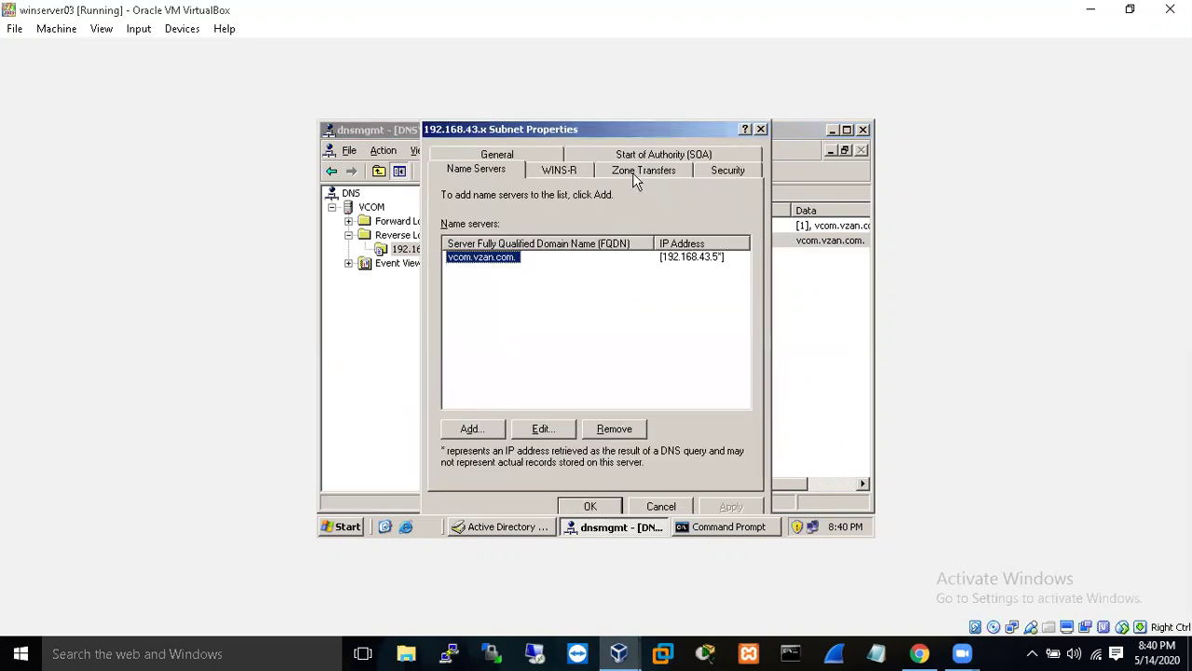
right_click(485, 264)
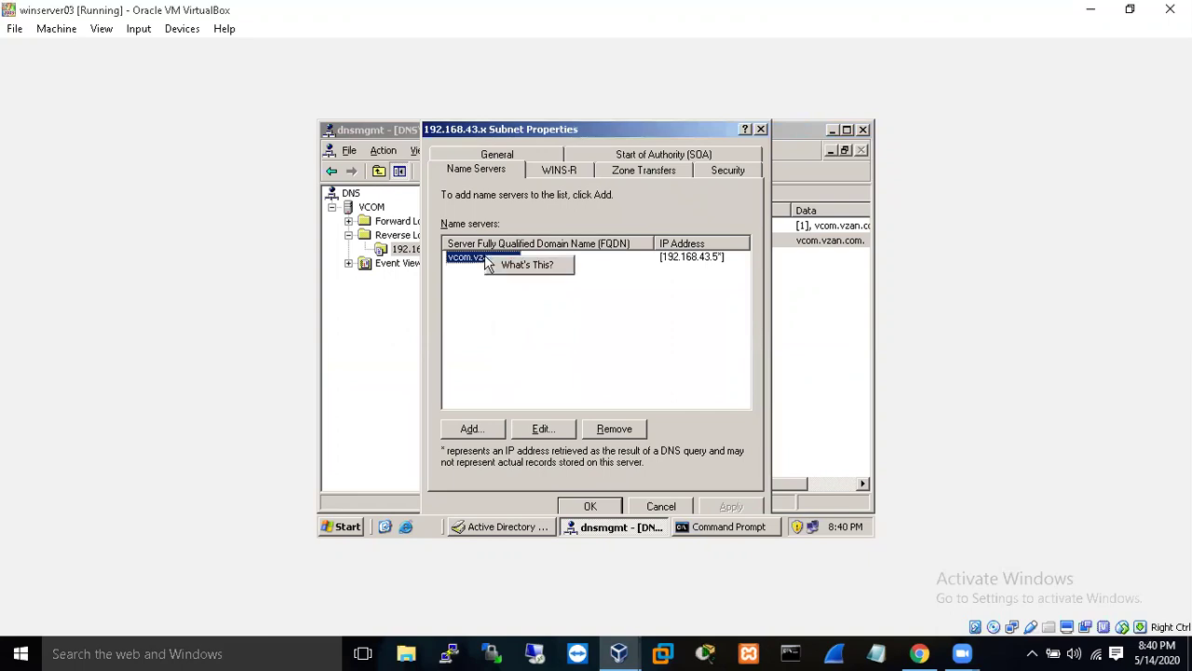
left_click(491, 438)
right_click(486, 435)
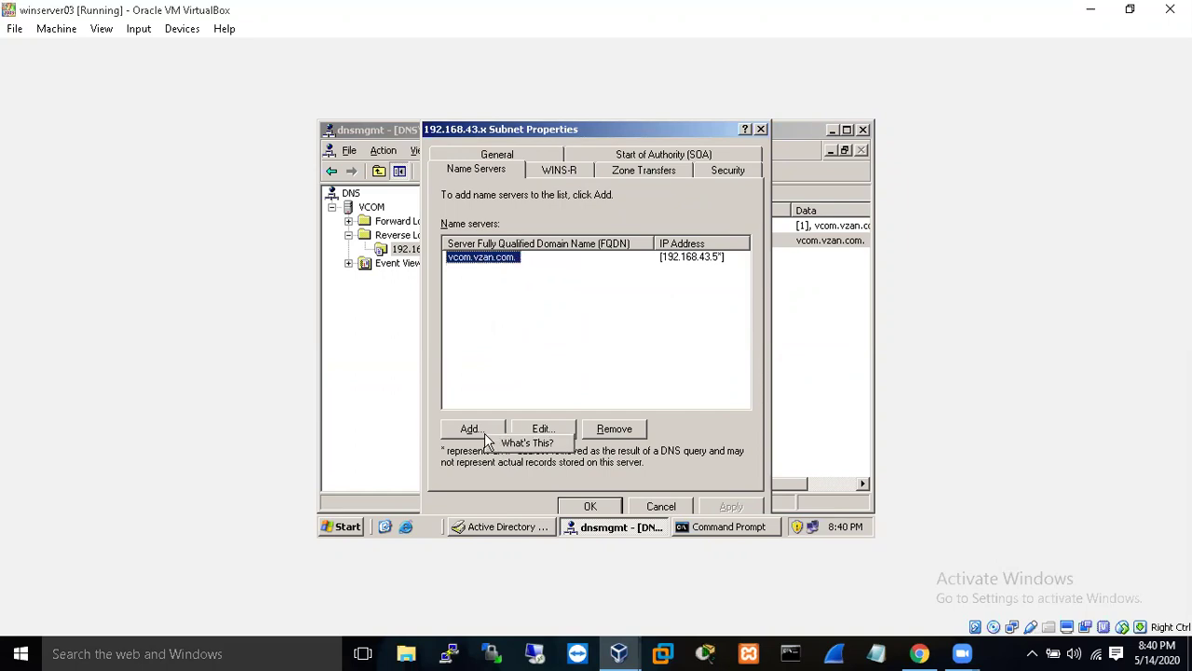
left_click(486, 434)
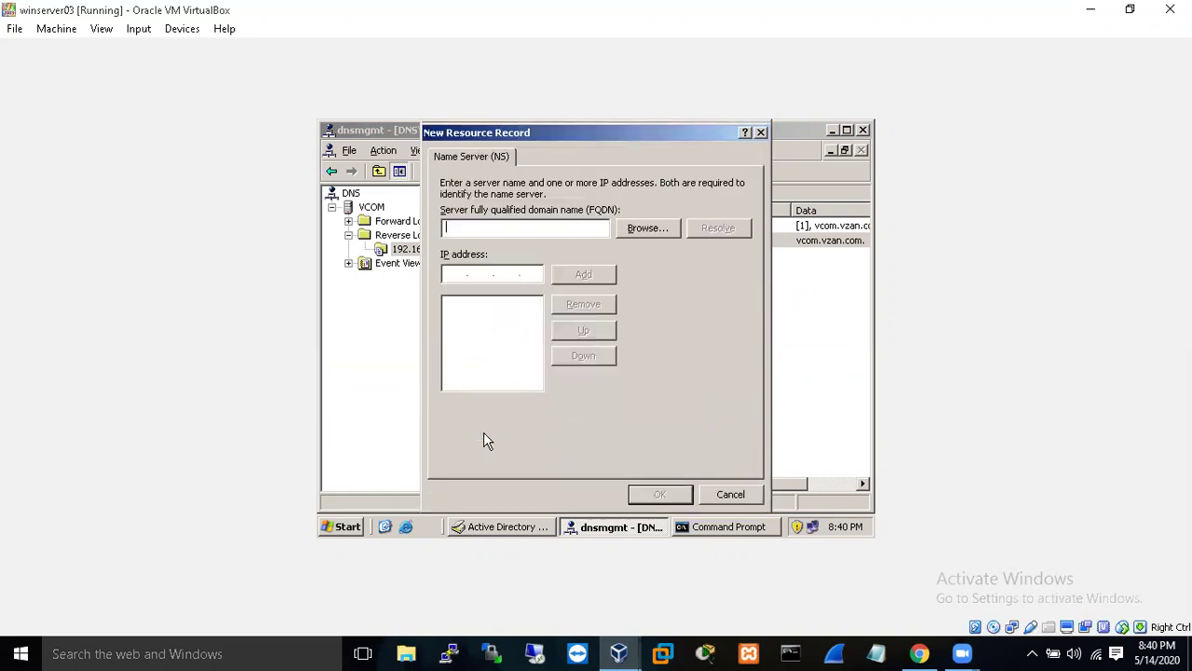
- Browse VCOM's vzan.com forward zone and pick the vcom host record as the name server
left_click(638, 229)
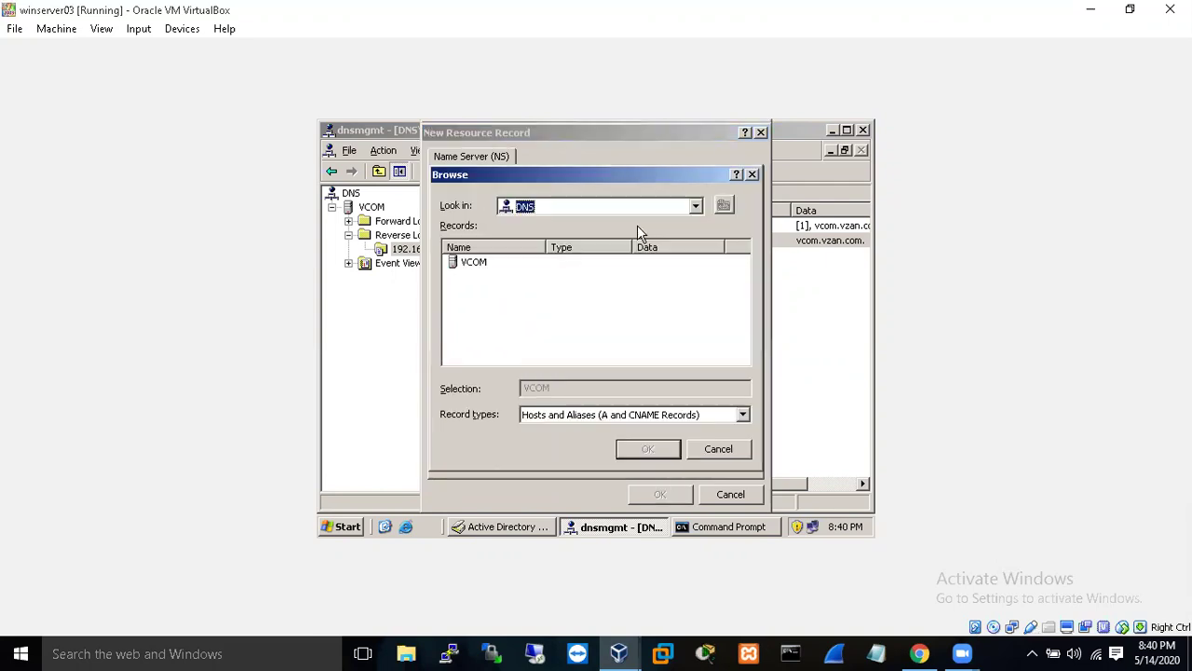
double_click(475, 268)
double_click(500, 267)
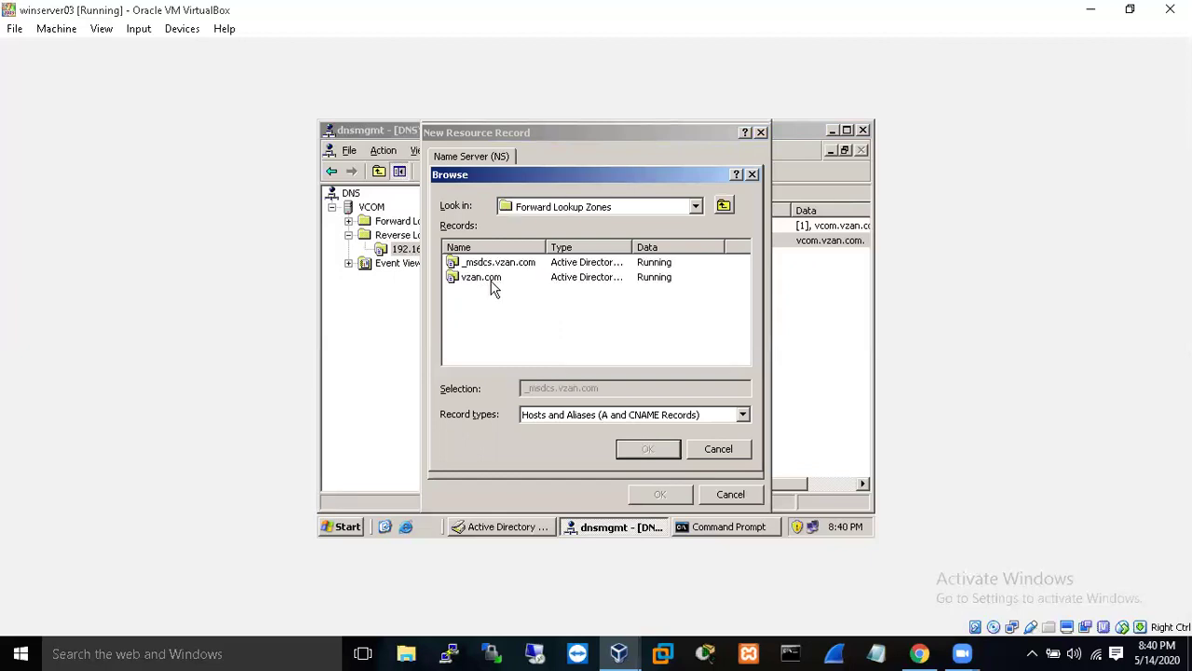
left_click(492, 281)
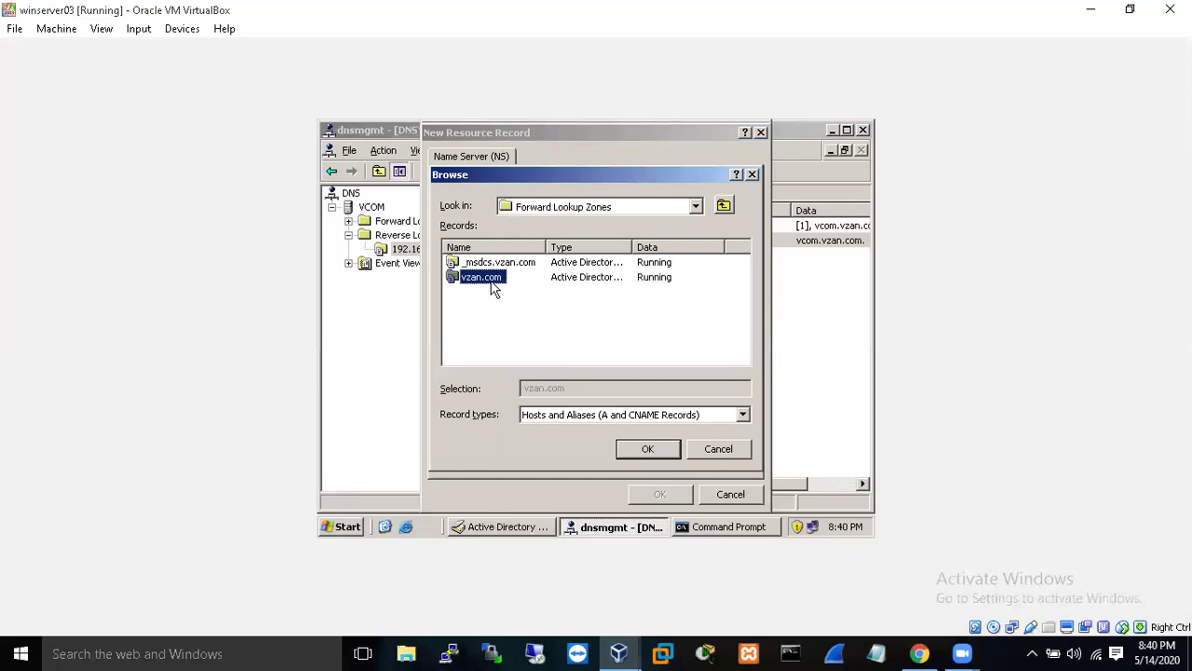
left_click(667, 451)
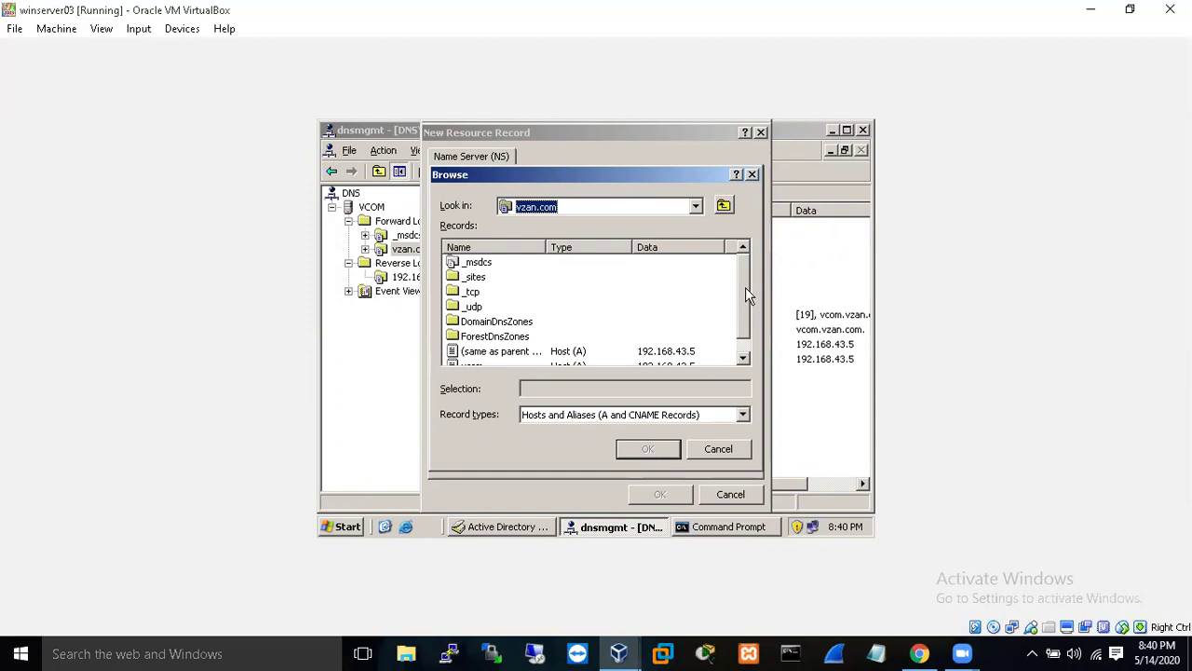
scroll(745, 324, "down", 1)
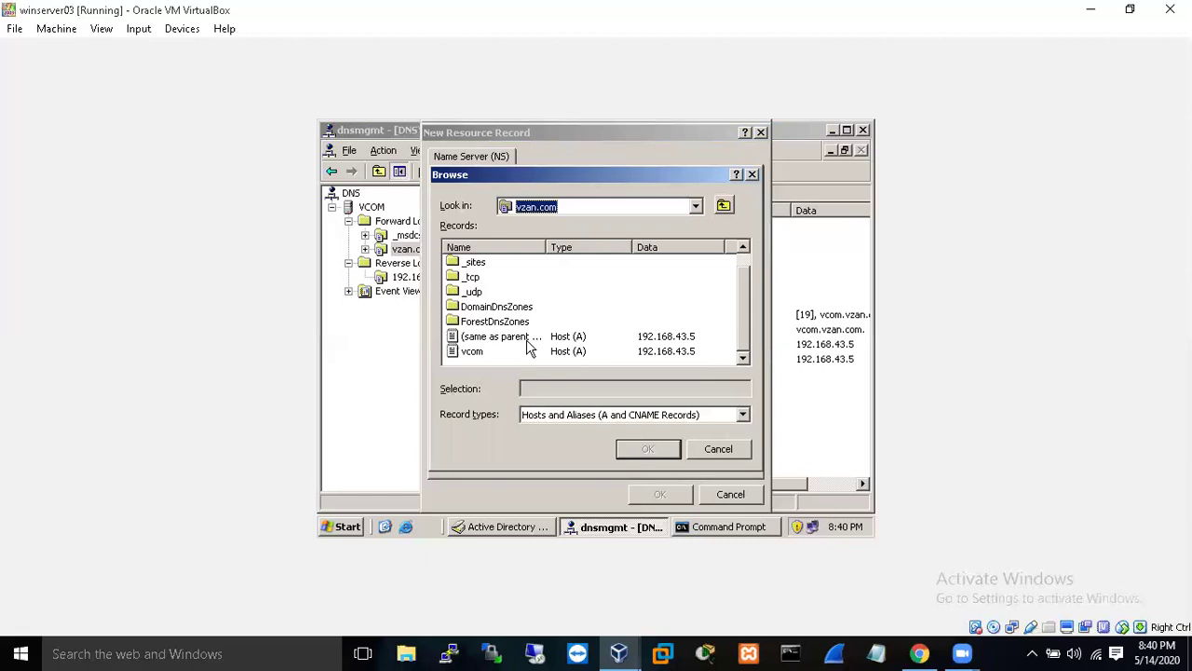
left_click(527, 352)
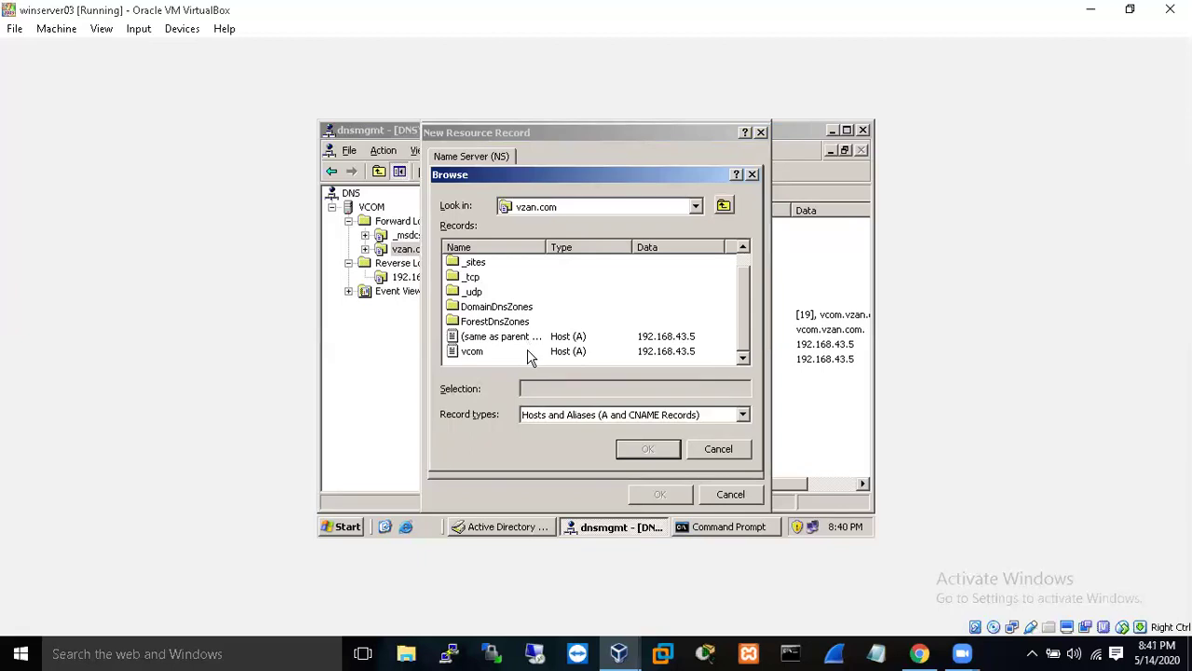
left_click(475, 352)
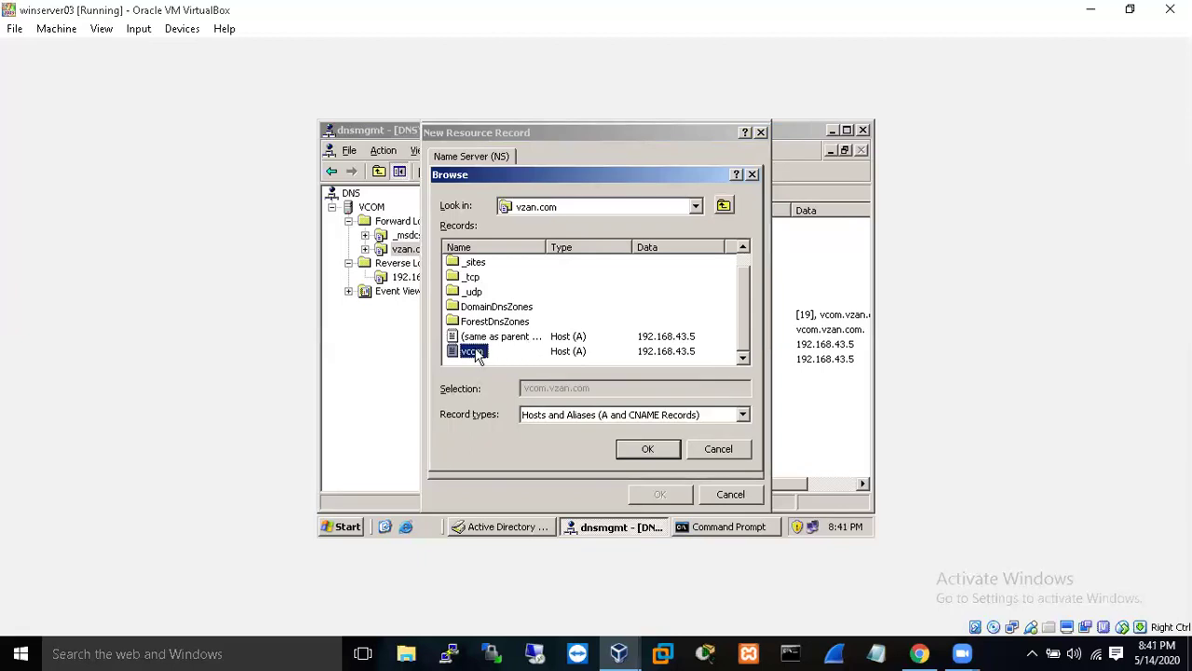
left_click(652, 449)
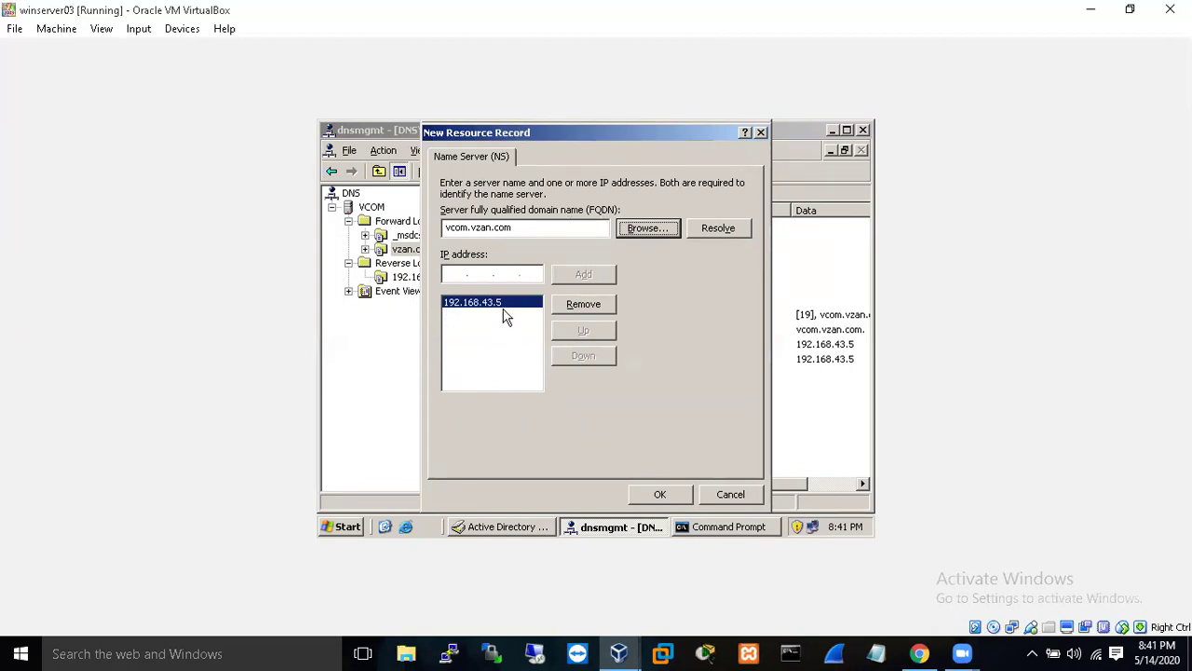
- Confirm the vcom.vzan.com name server entry, apply it, and close the subnet properties
left_click(659, 495)
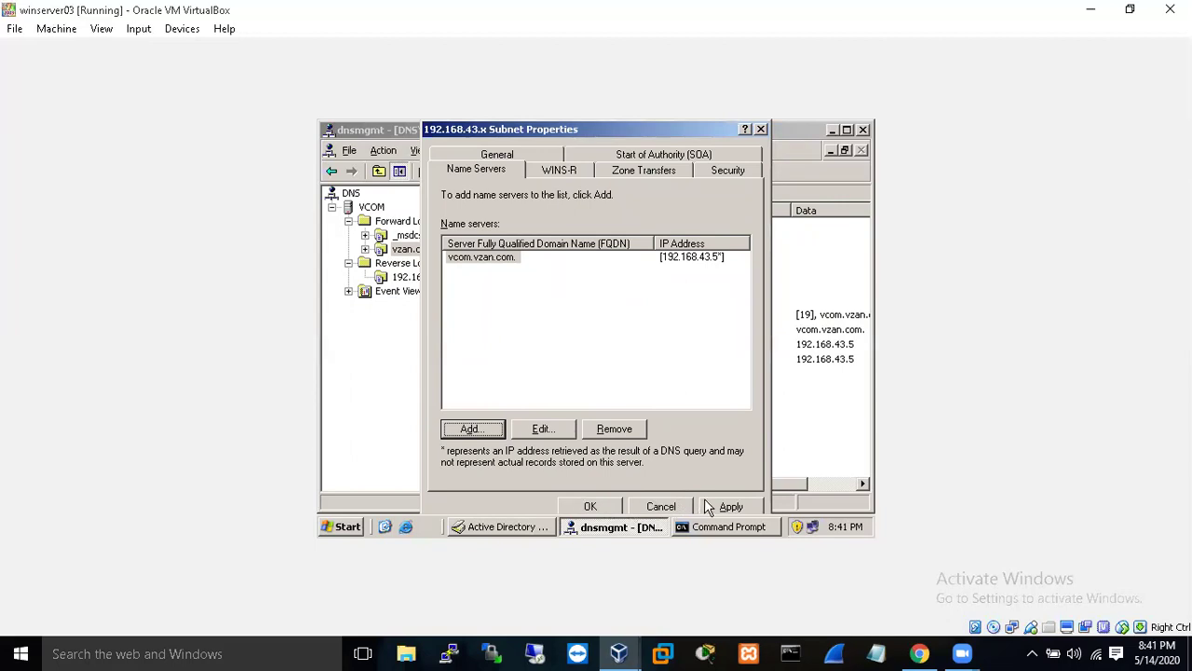
left_click(707, 504)
left_click(602, 506)
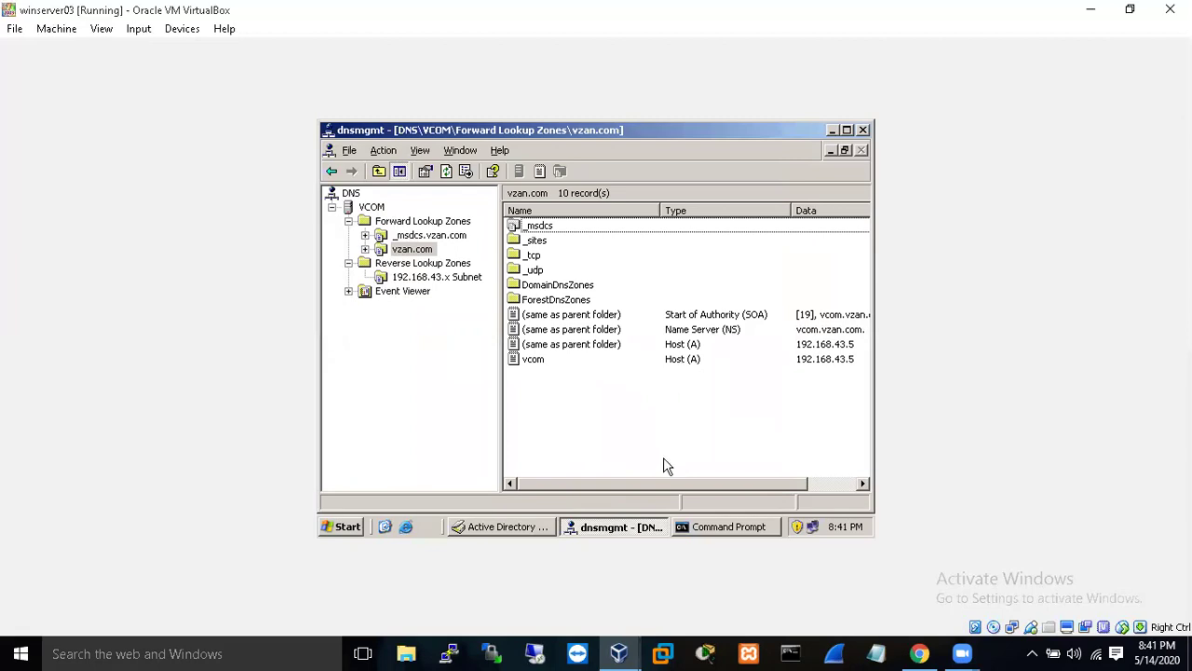
left_click_drag(653, 484, 612, 476)
left_click(721, 527)
key("Up")
key("Up")
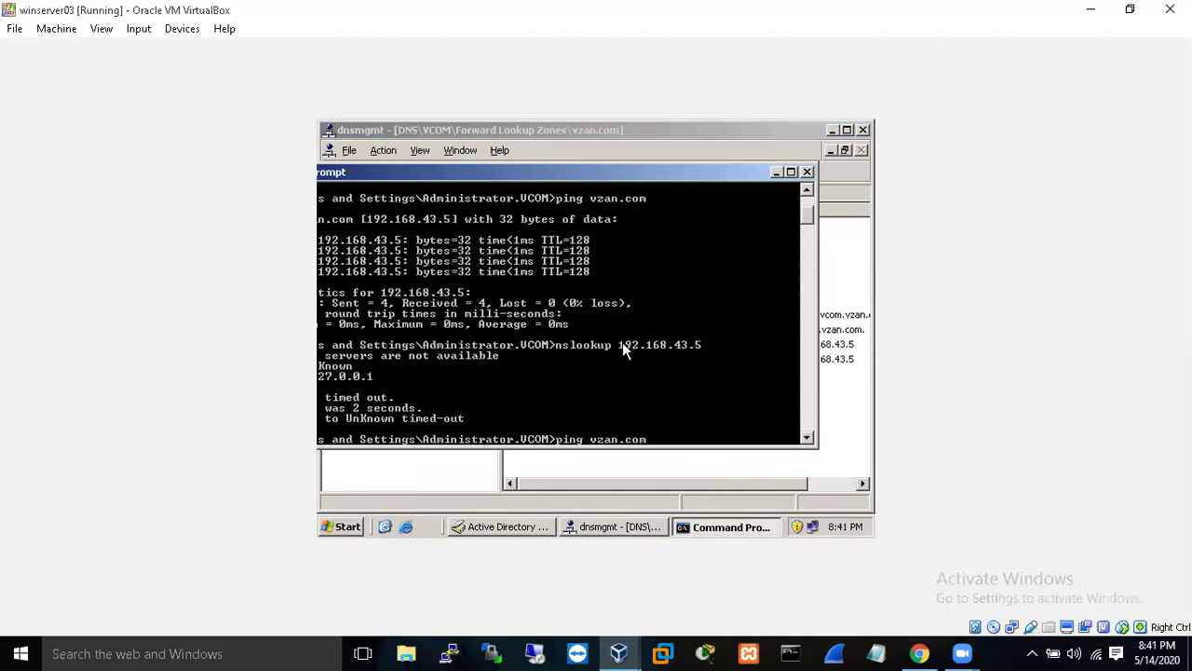
key("Down")
key("Return")
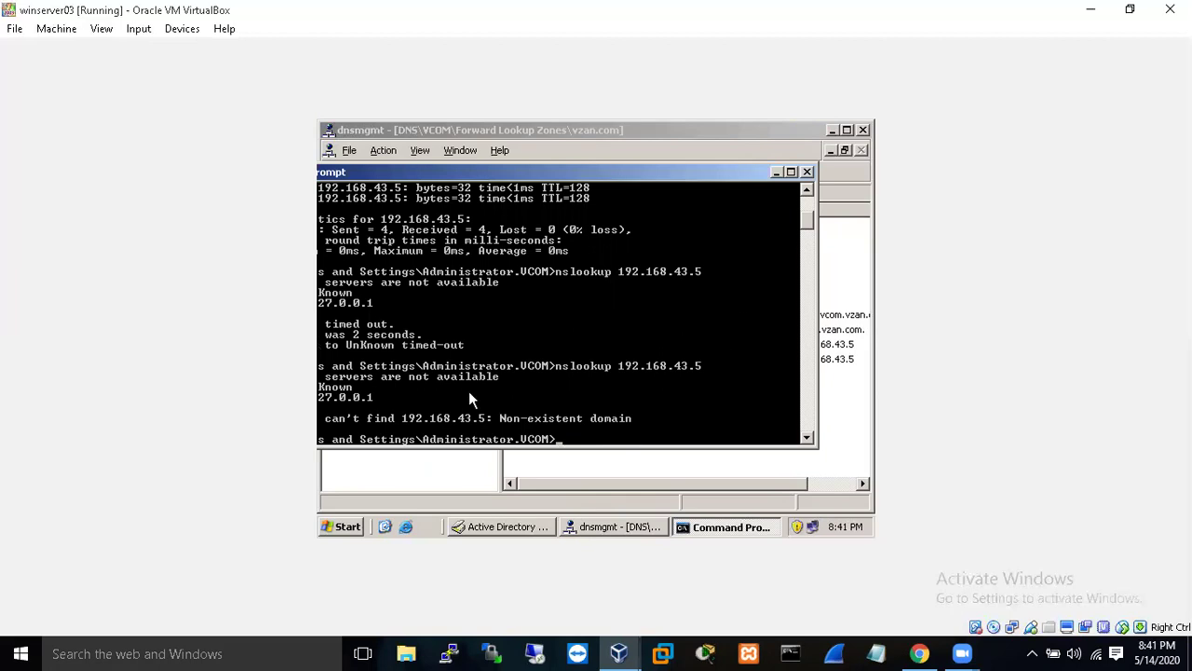
double_click(556, 172)
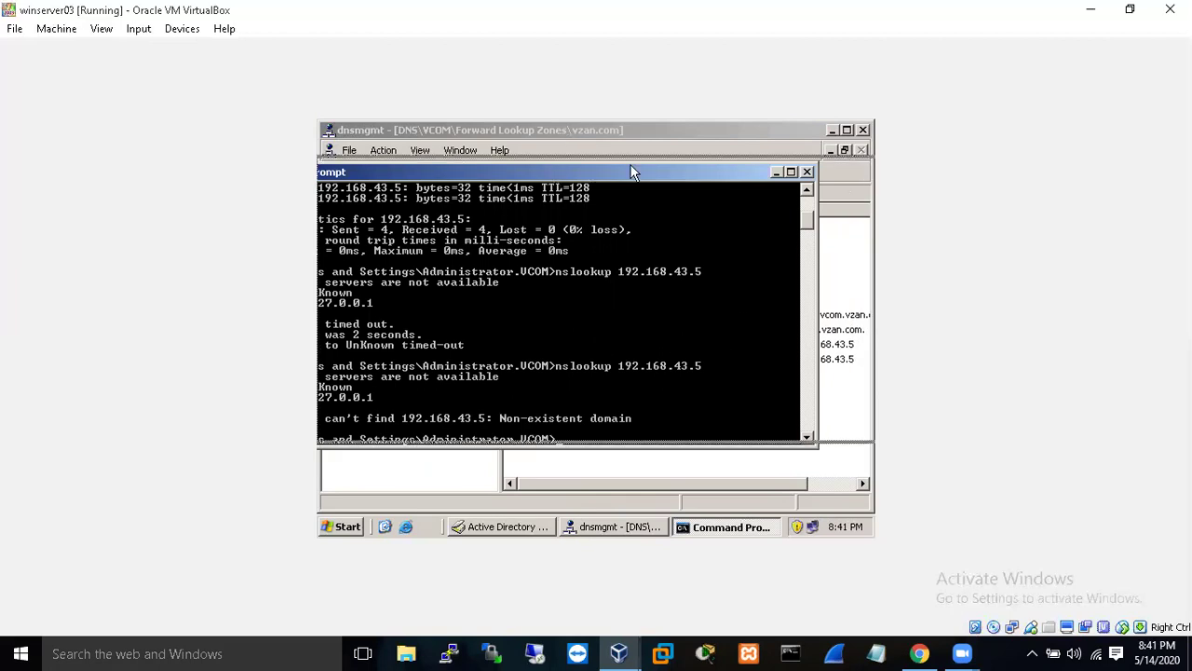
key("Up")
key("Return")
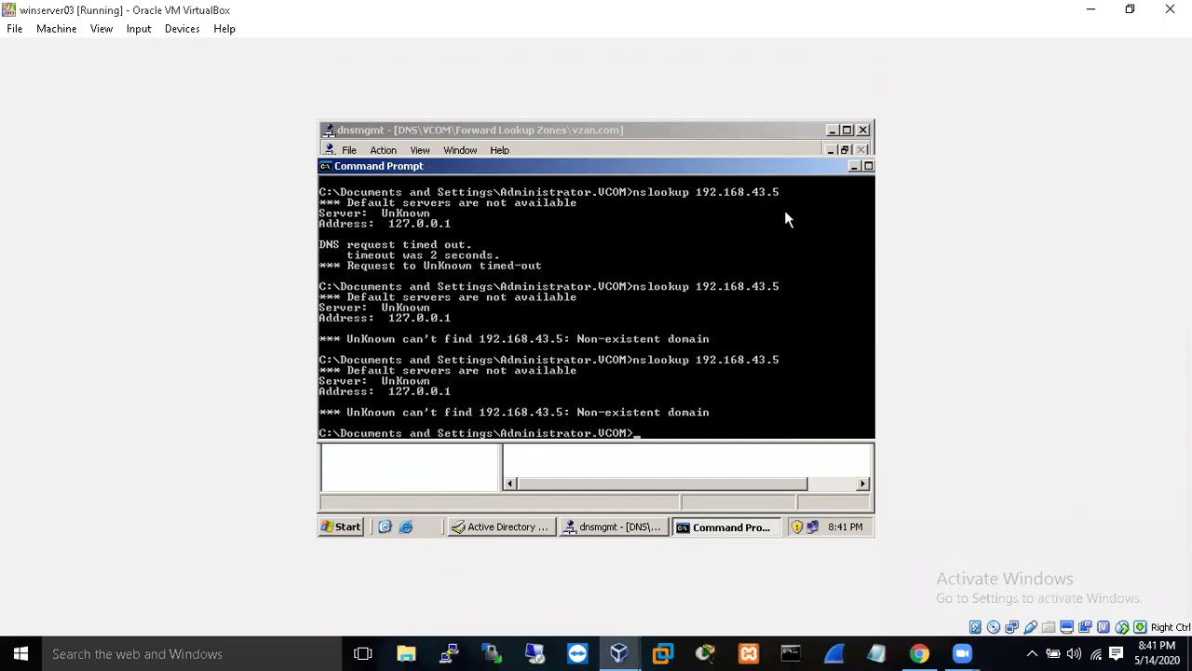
left_click(854, 167)
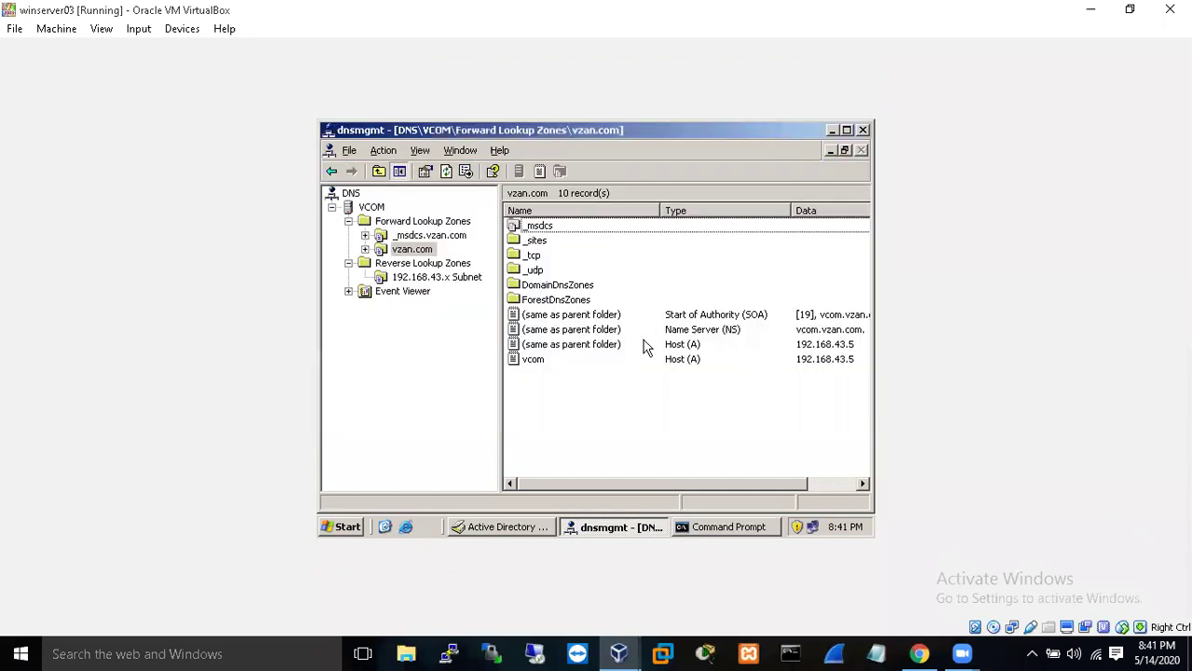
left_click(538, 361)
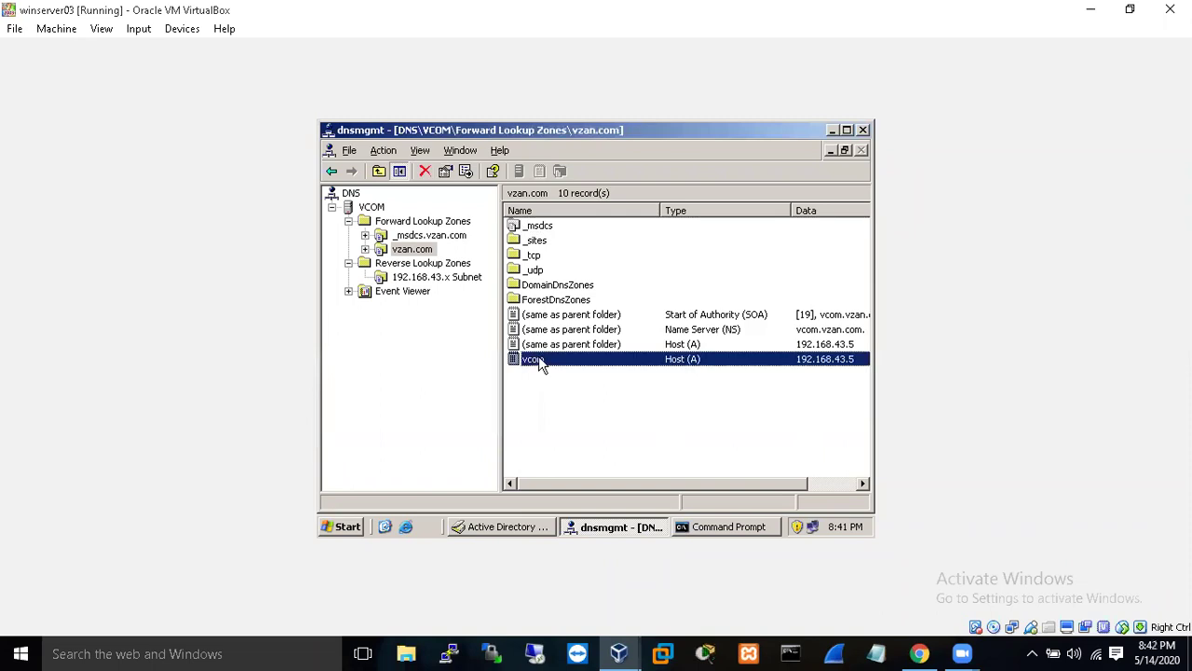
left_click(347, 527)
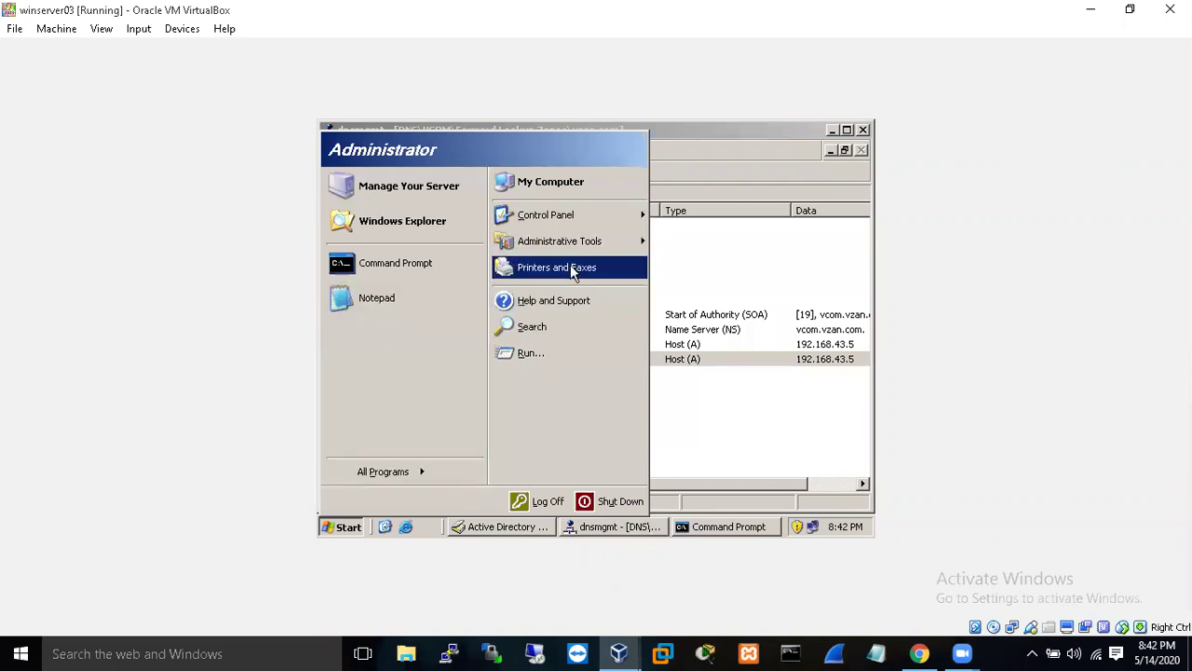
left_click(443, 254)
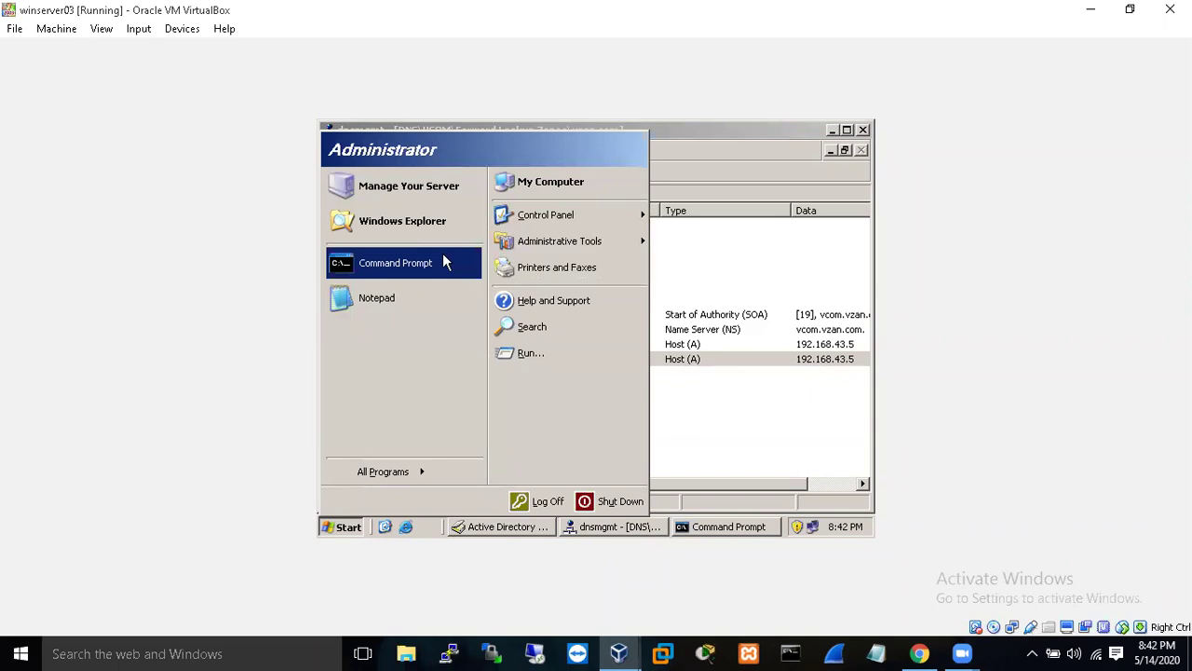
type("h")
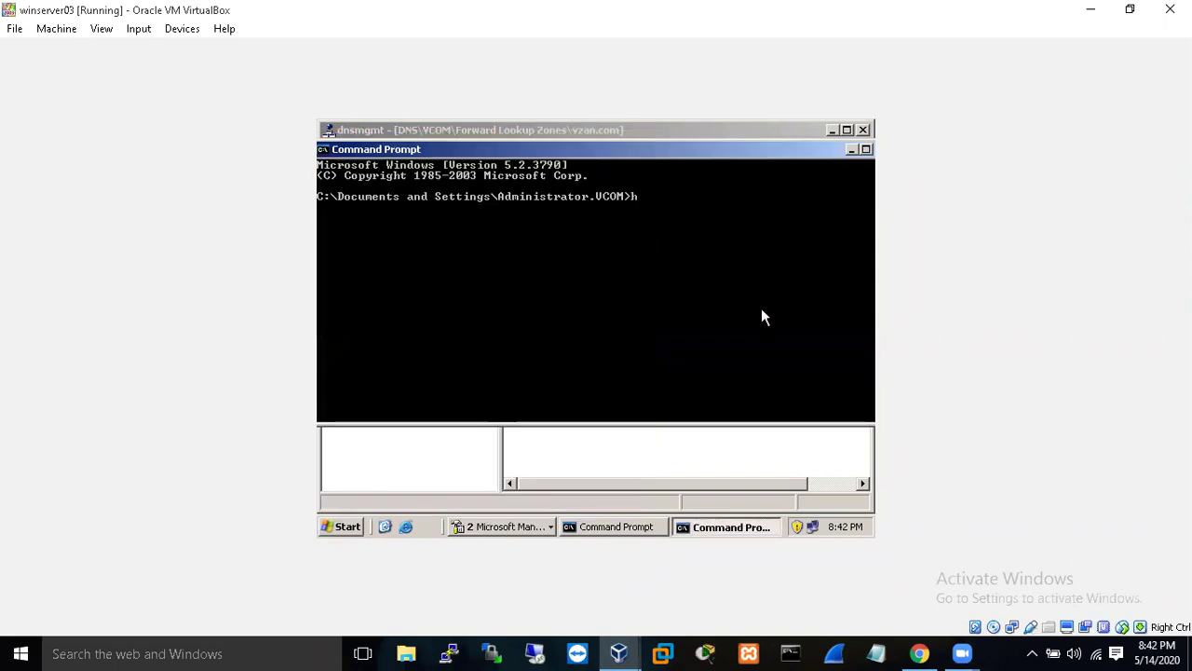
type("ostname")
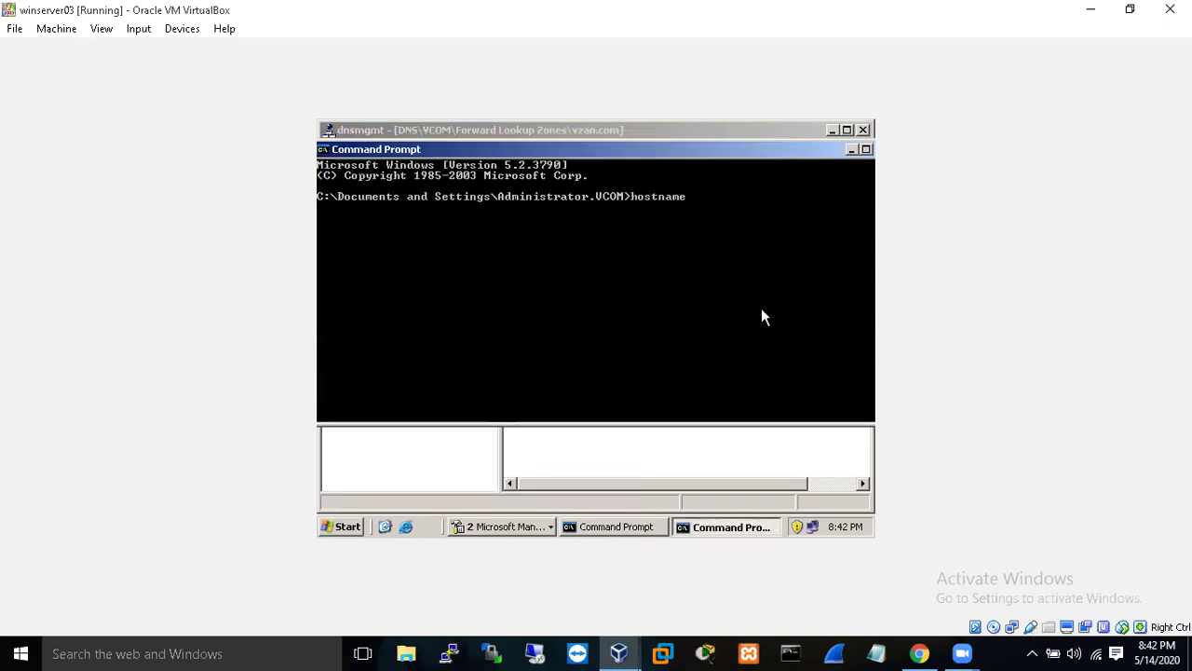
key("Return")
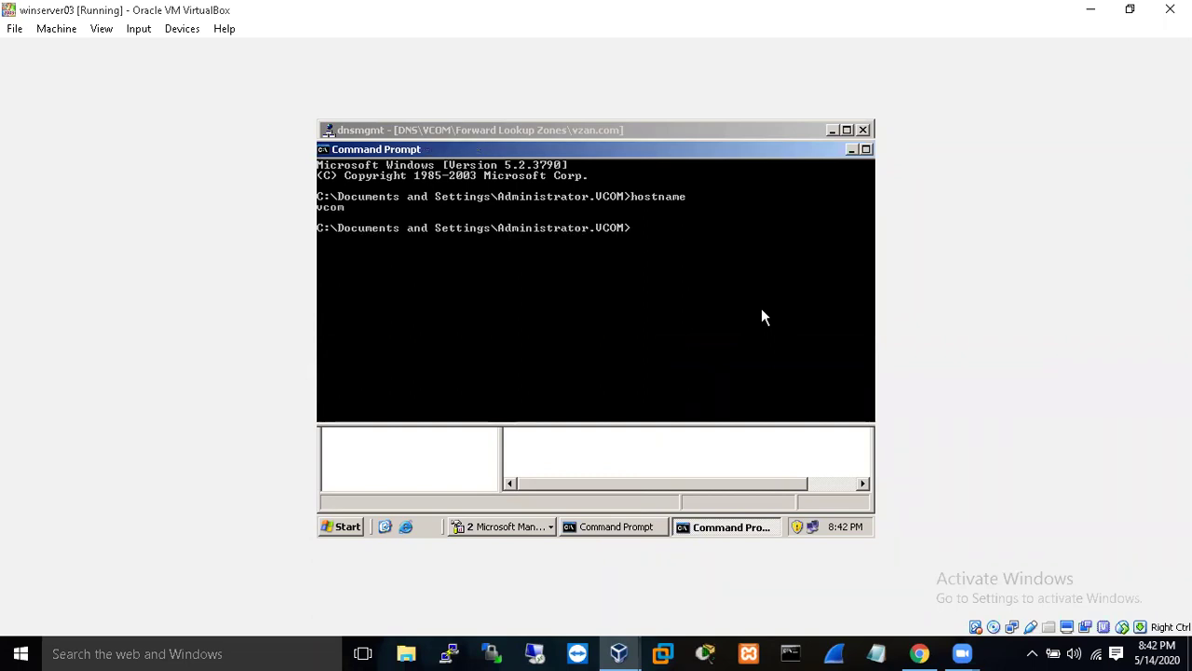
left_click(862, 147)
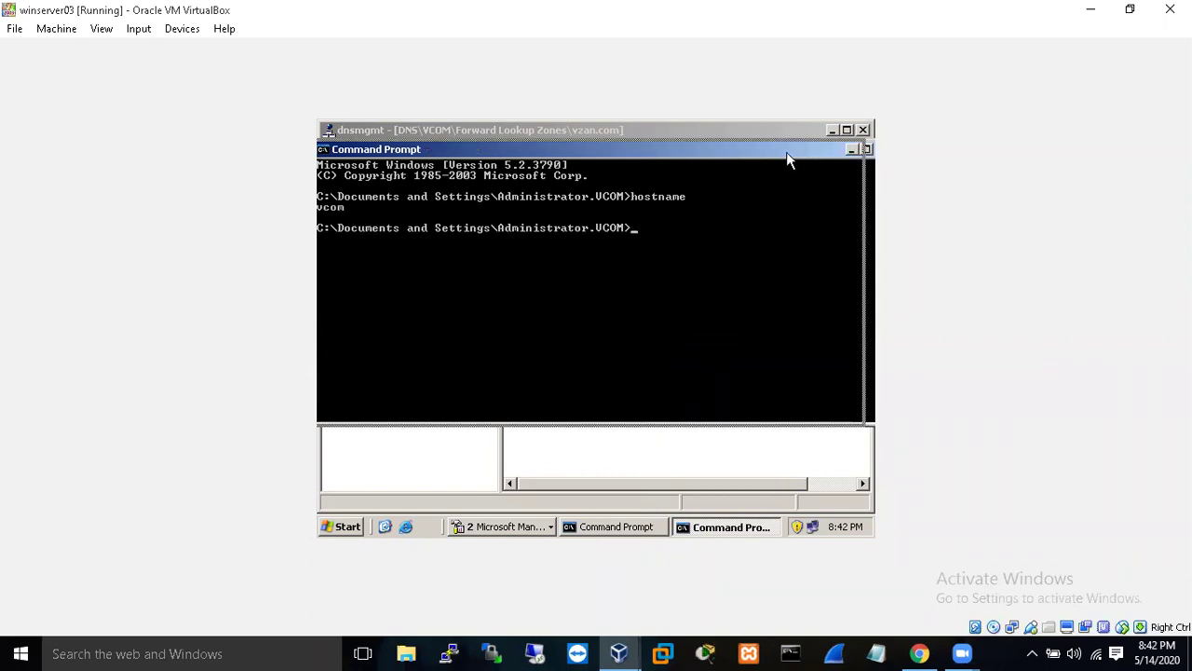
left_click(841, 150)
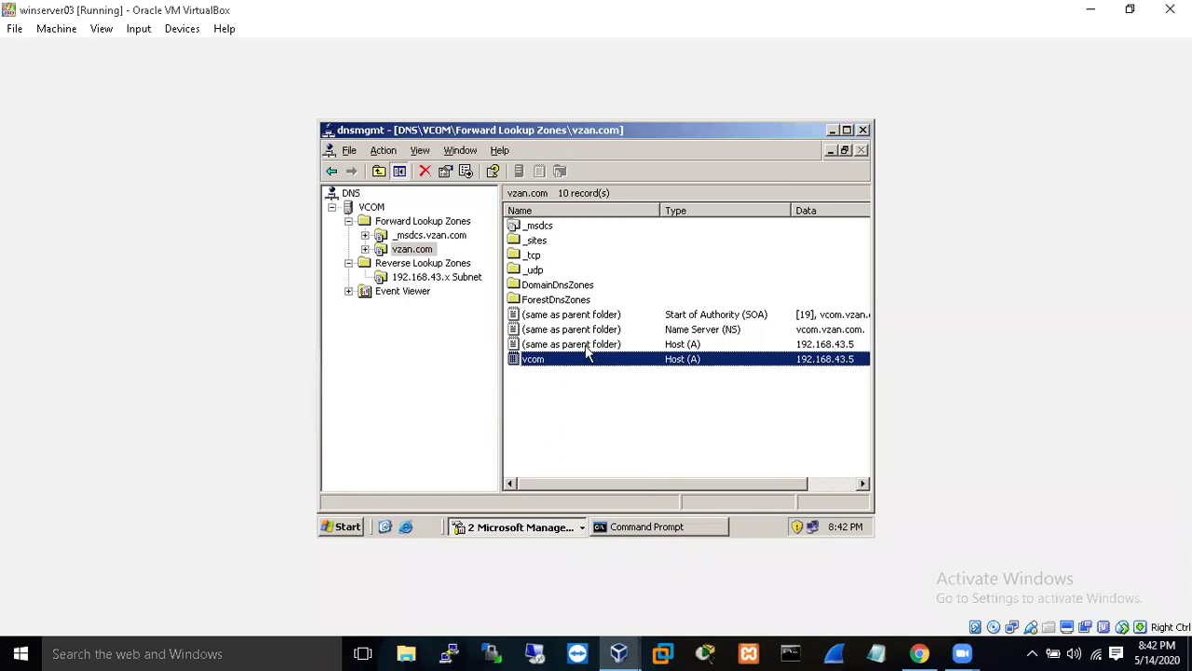
- Enable 'Update associated pointer (PTR) record' on vcom, then view the 192.168.43.x Subnet zone
right_click(576, 366)
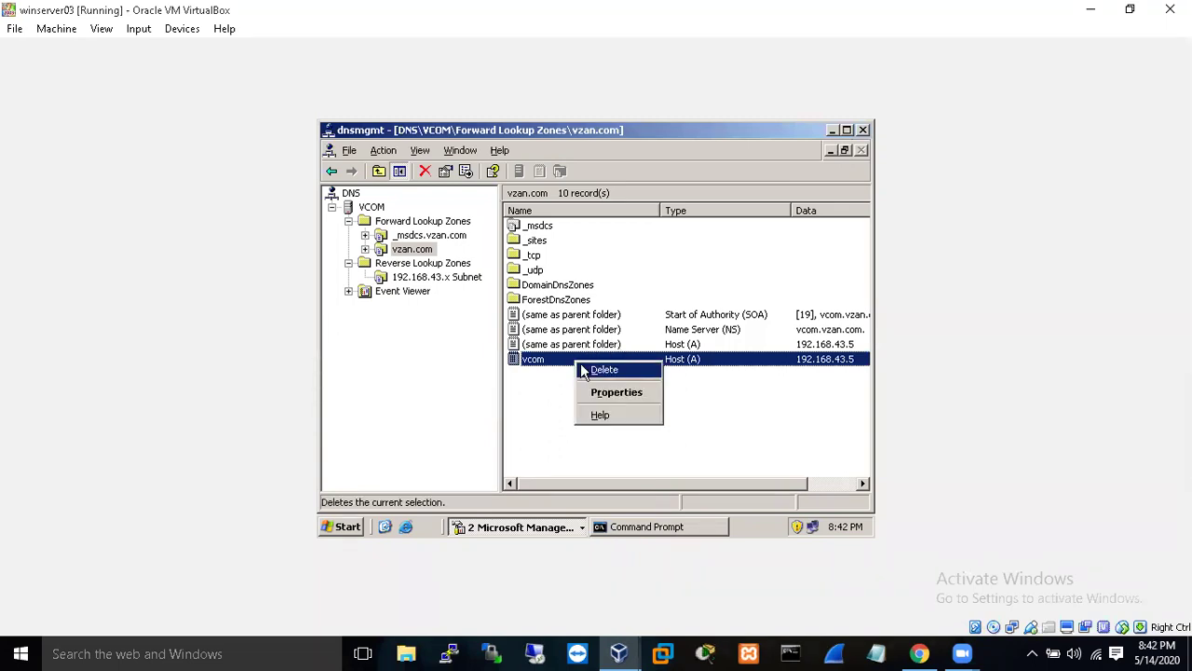
left_click(614, 398)
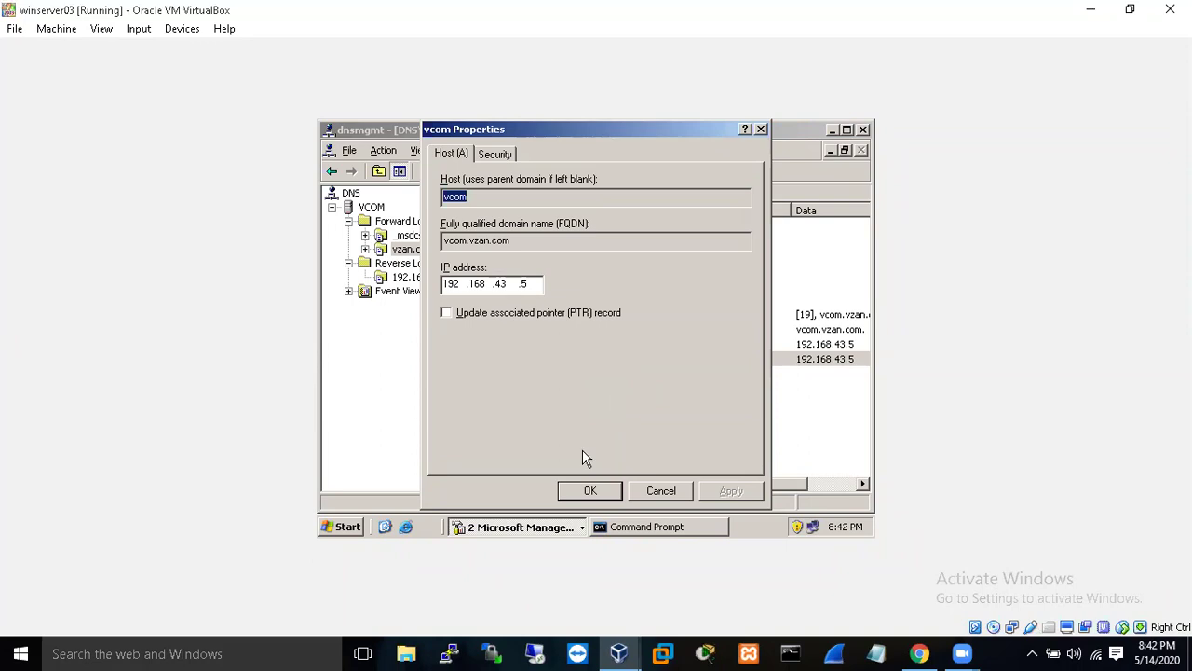
left_click(445, 314)
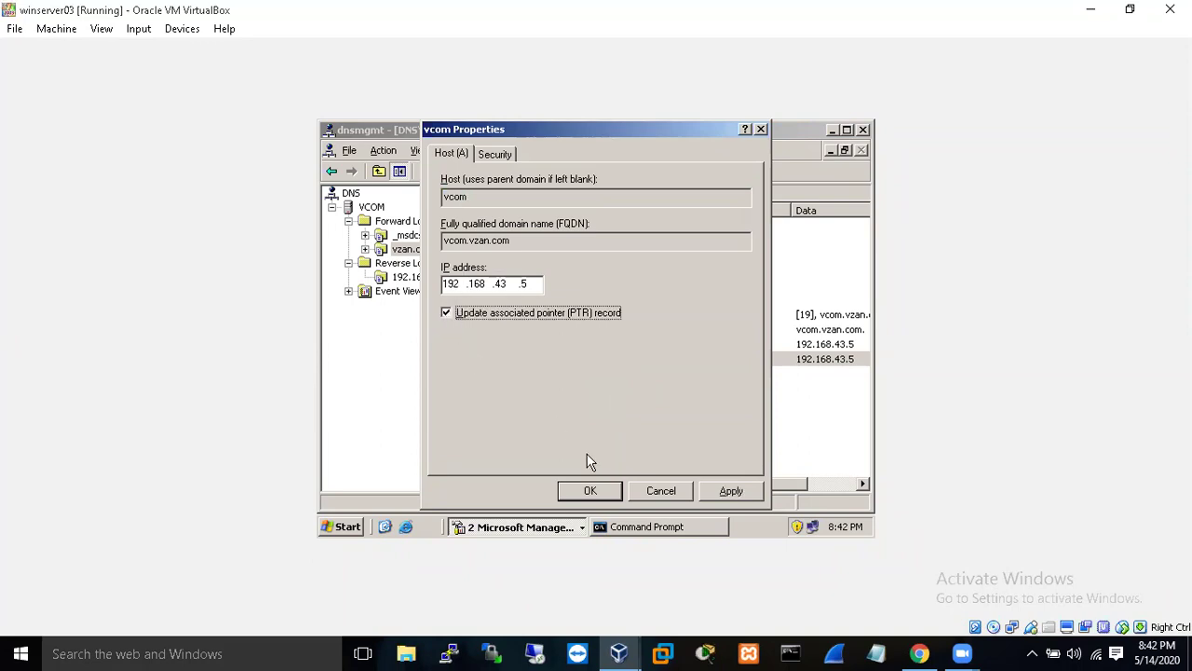
left_click(590, 491)
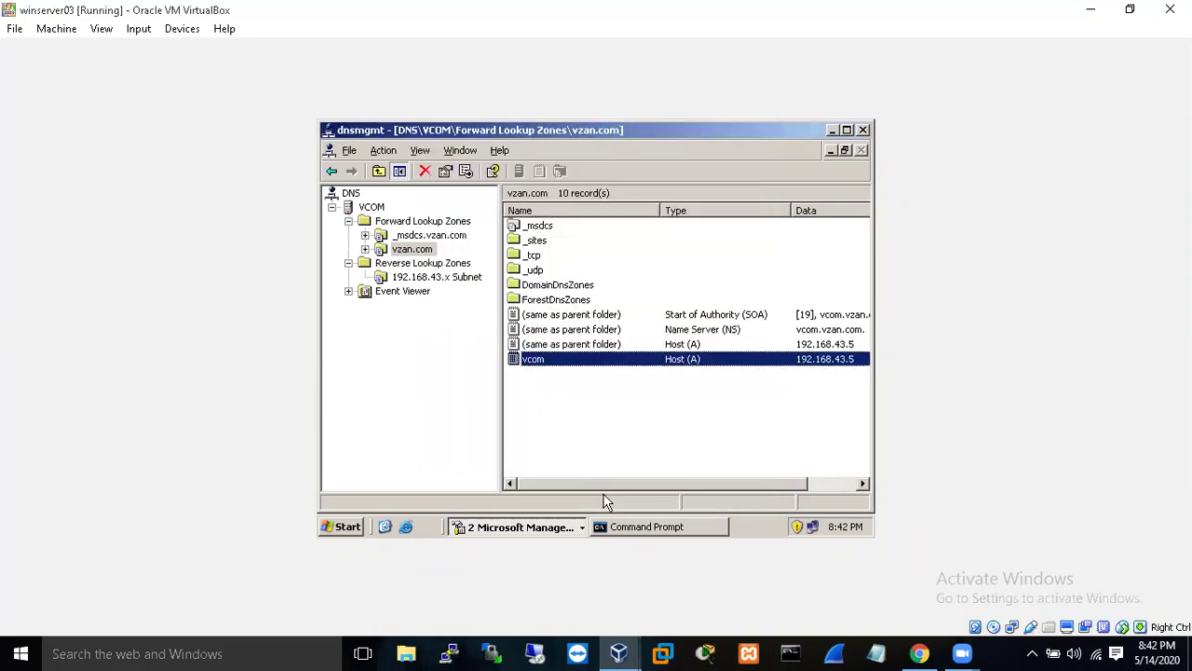
left_click_drag(661, 483, 586, 497)
left_click(458, 279)
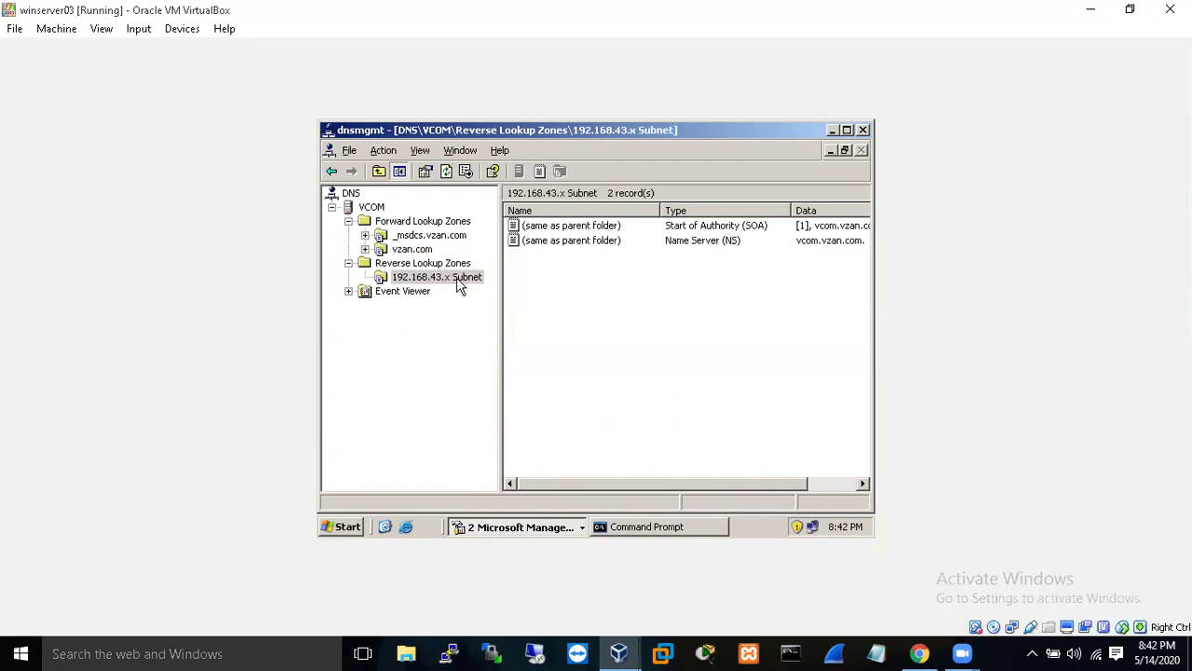
- Select vzan.com and rerun the nslookup reverse lookup of 192.168.43.5
left_click(413, 253)
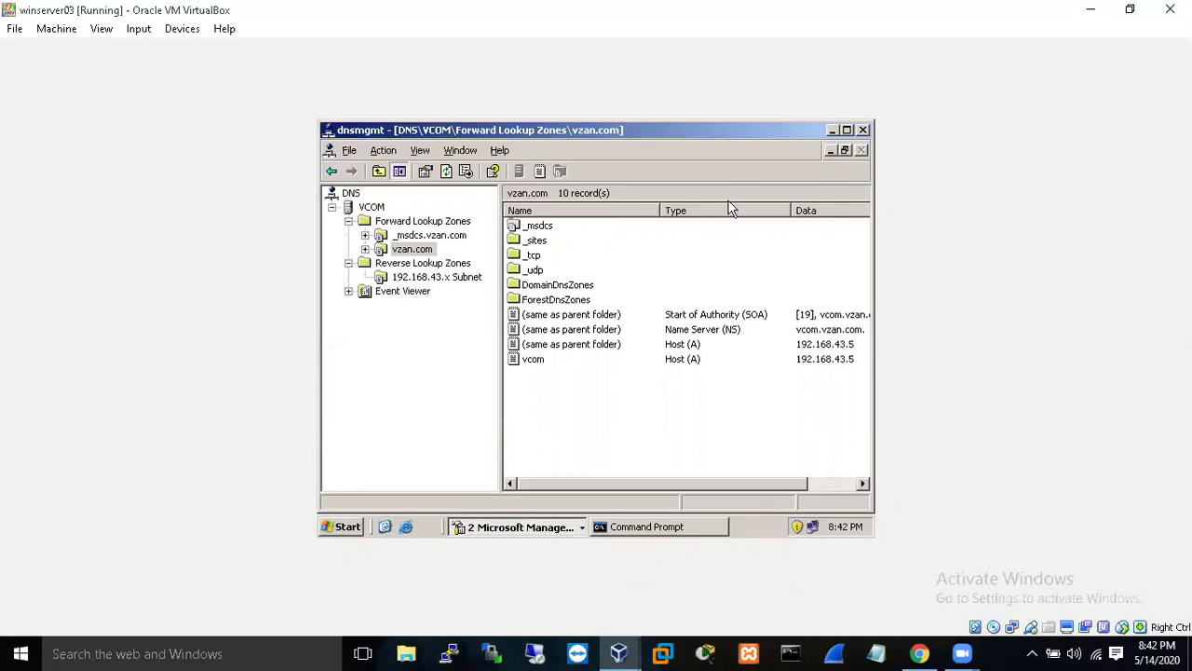
left_click(618, 527)
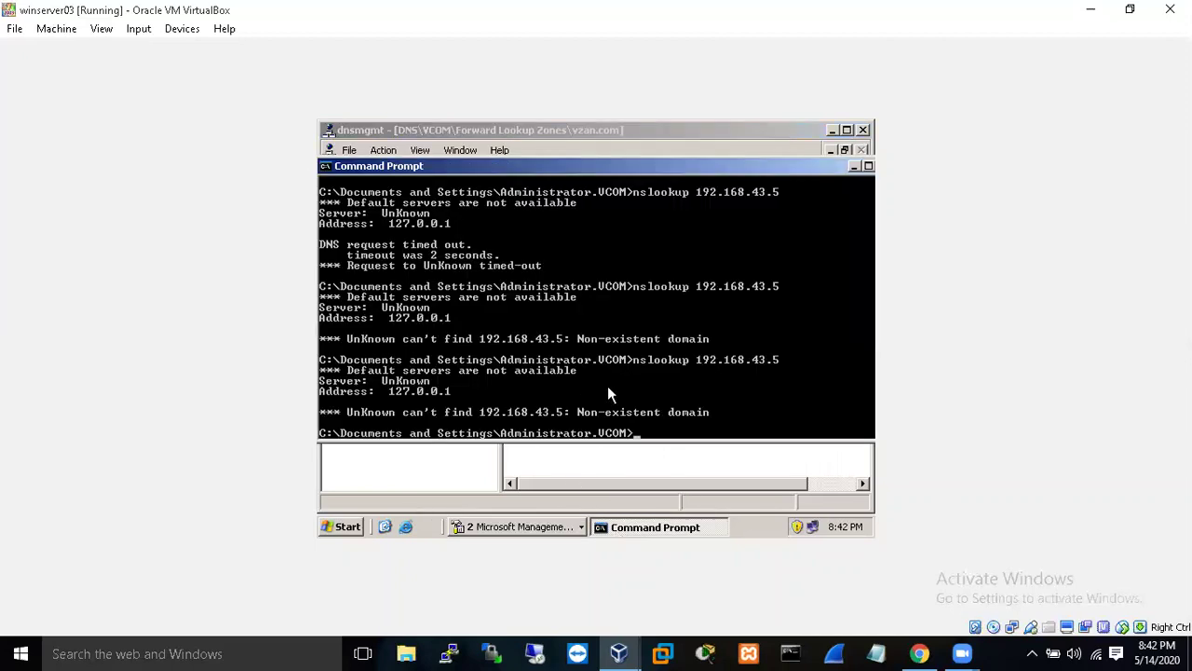
key("Up")
key("Return")
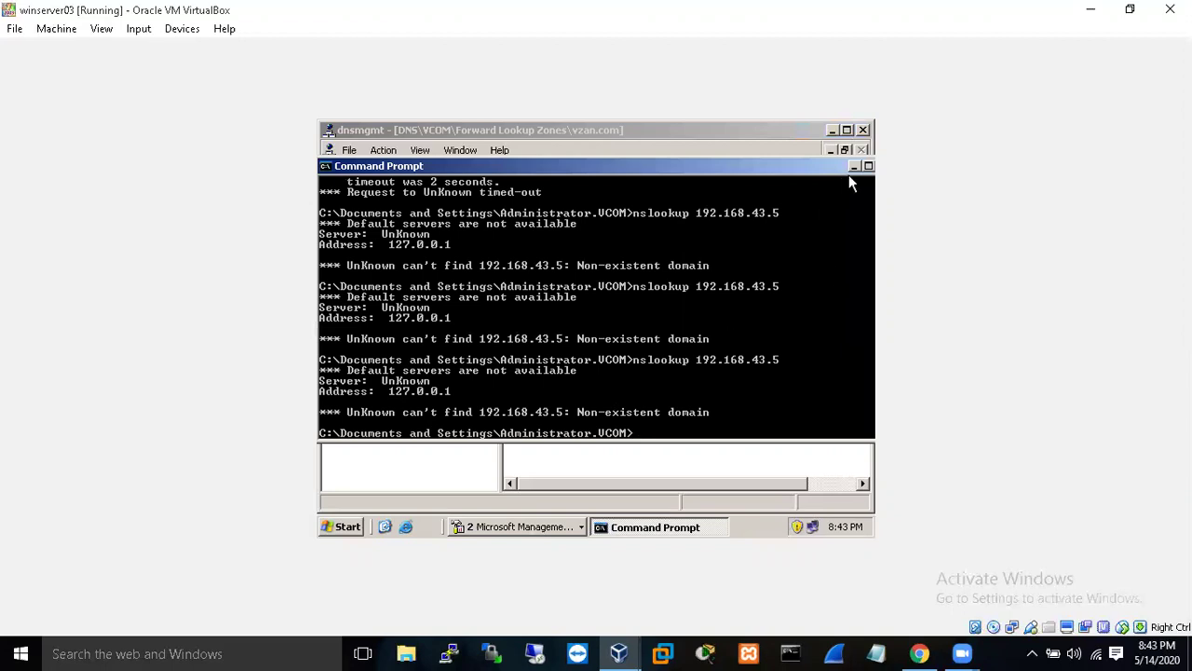
- Close the command prompt and the DNS manager
left_click_drag(829, 165, 747, 166)
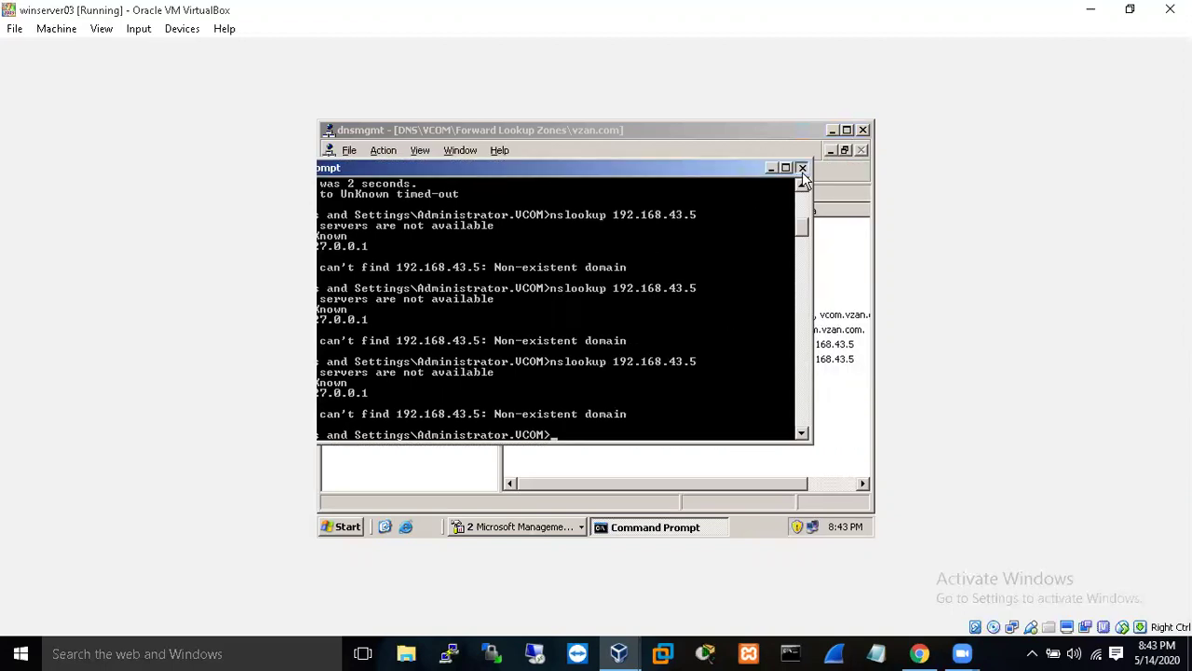
left_click(802, 167)
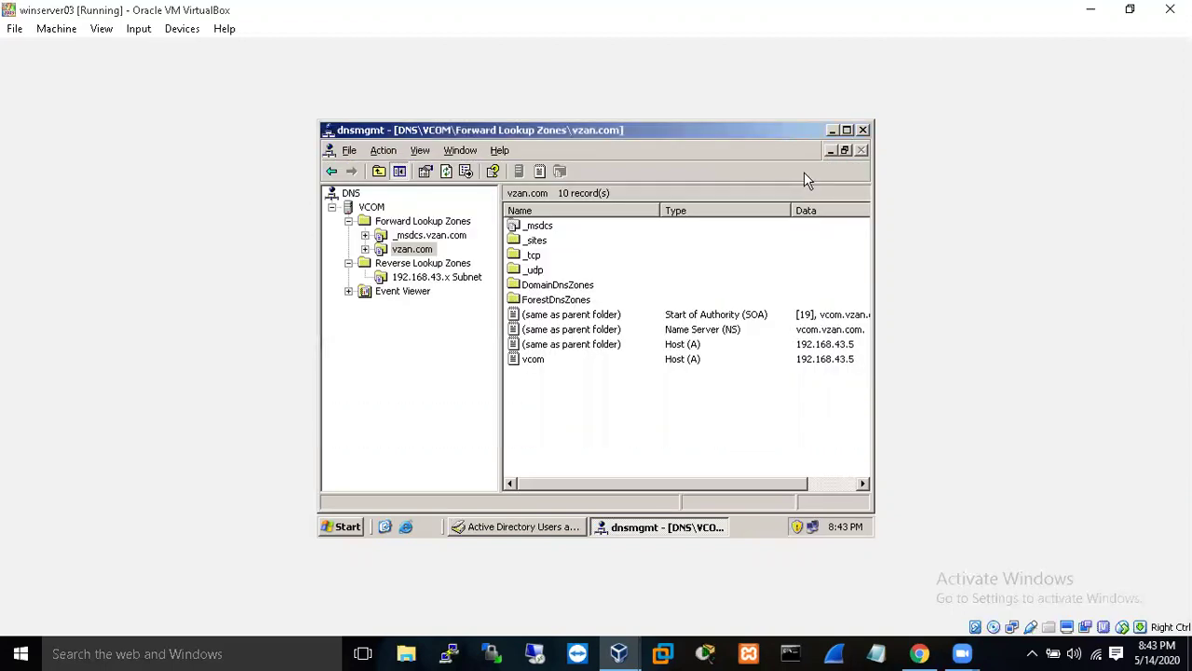
left_click(862, 130)
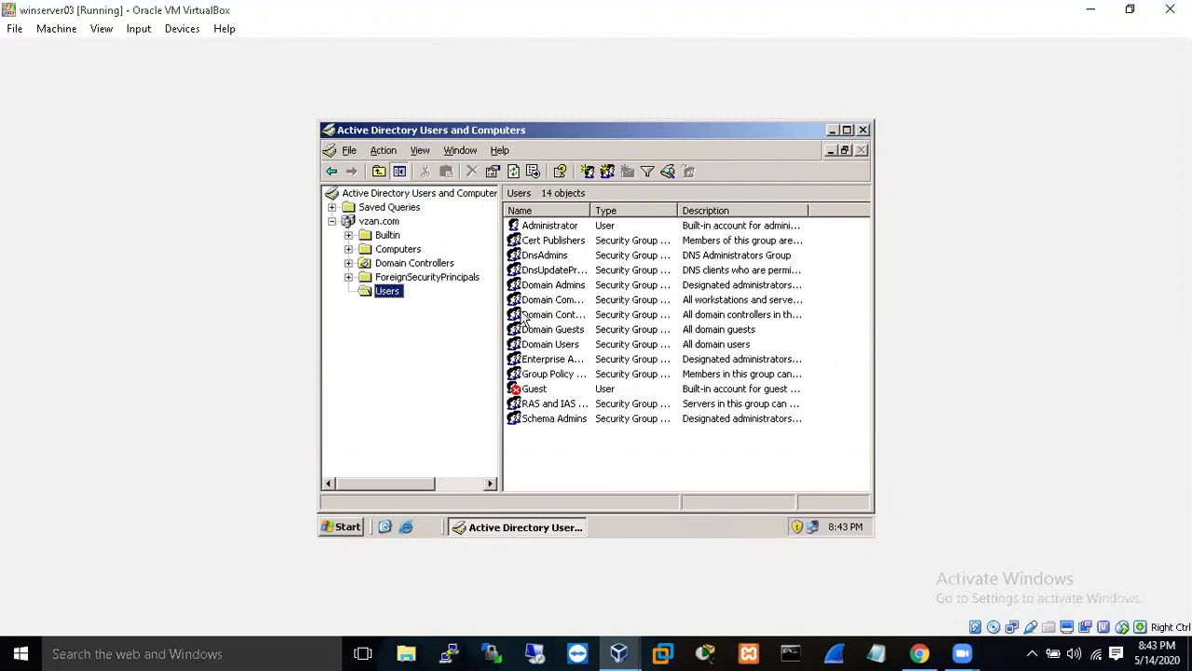
- Close Active Directory Users and Computers and restart the server with shutdown comment 'v'
left_click(862, 130)
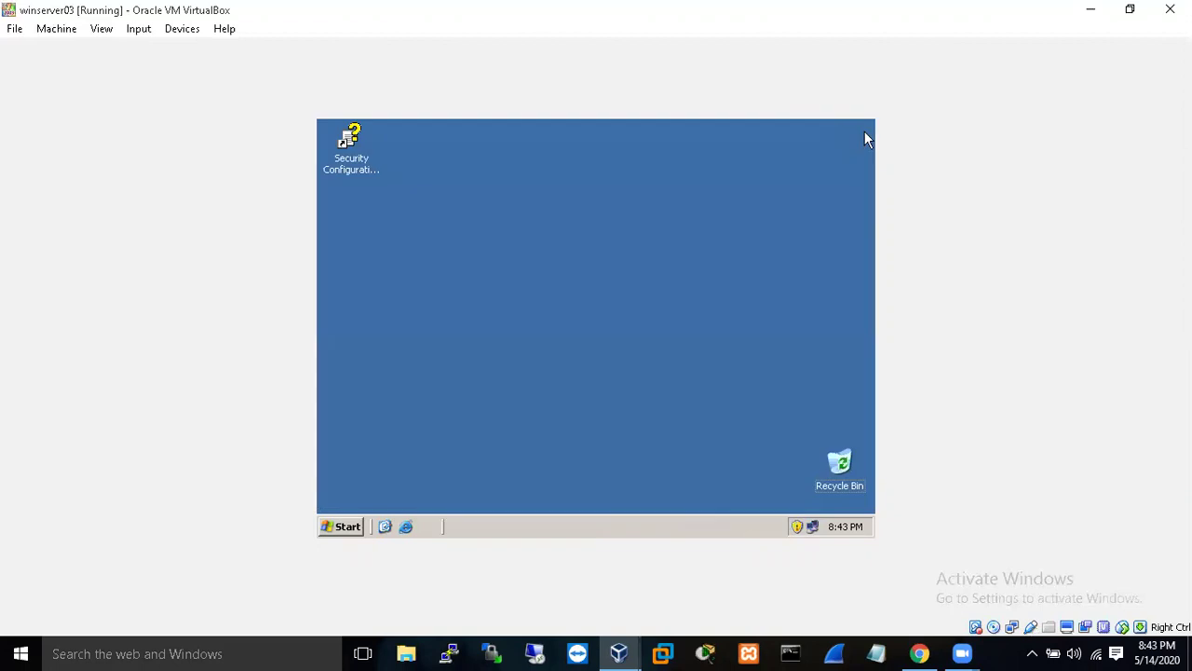
right_click(496, 249)
left_click(525, 273)
left_click(350, 527)
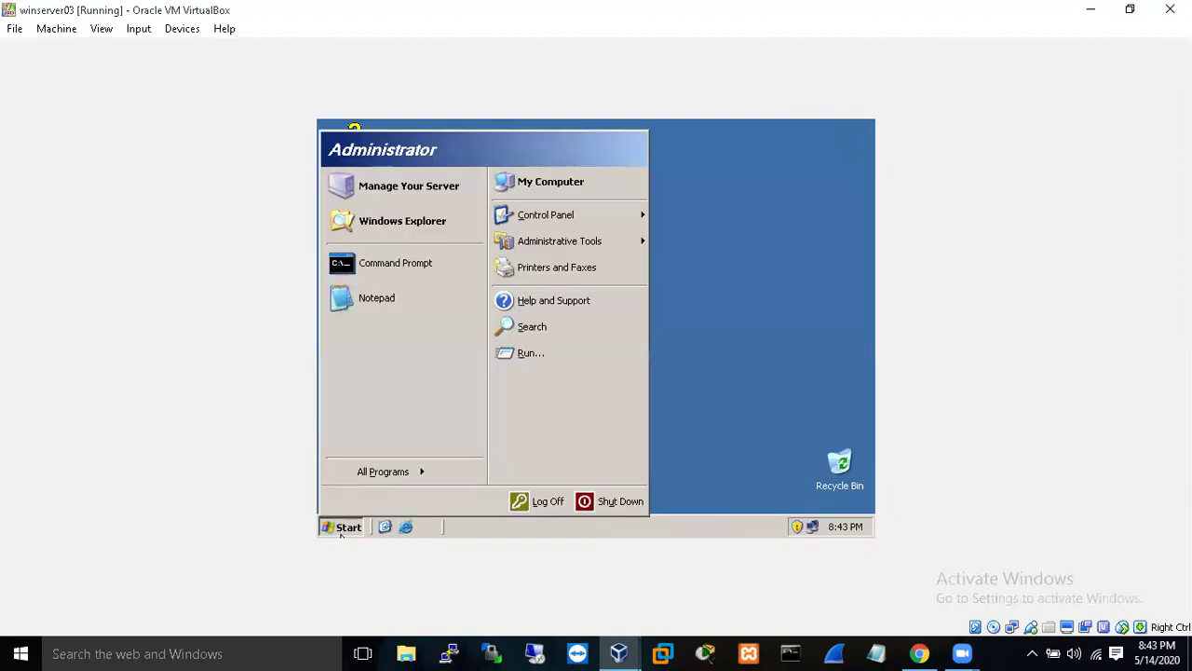
left_click(605, 504)
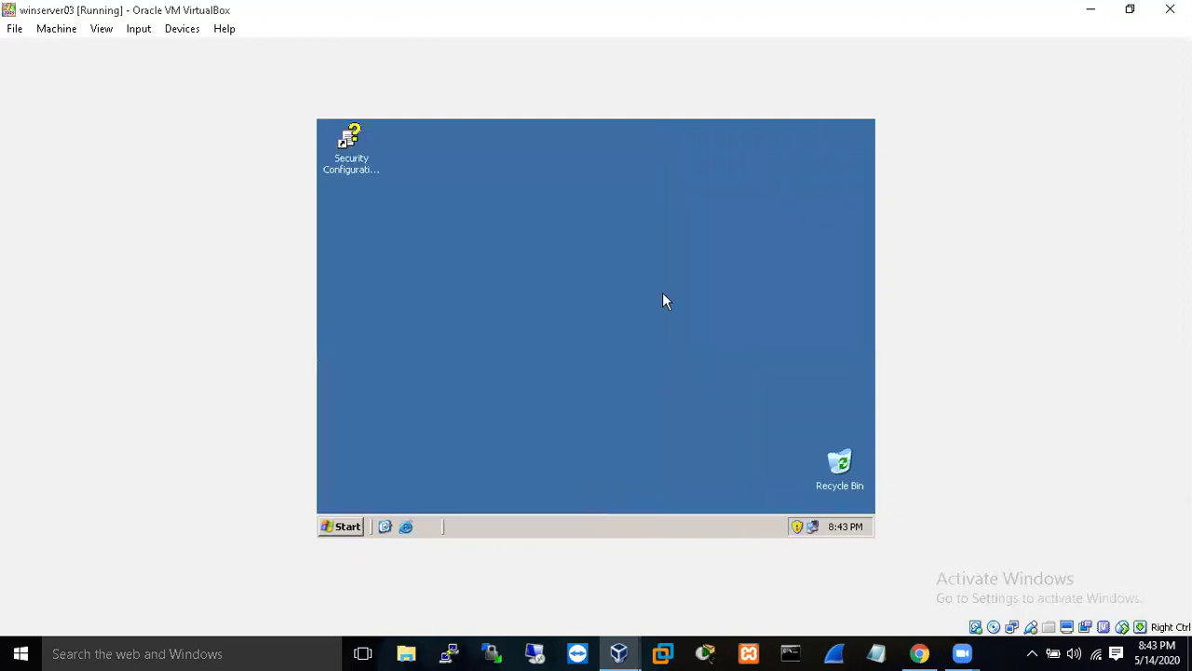
left_click(562, 475)
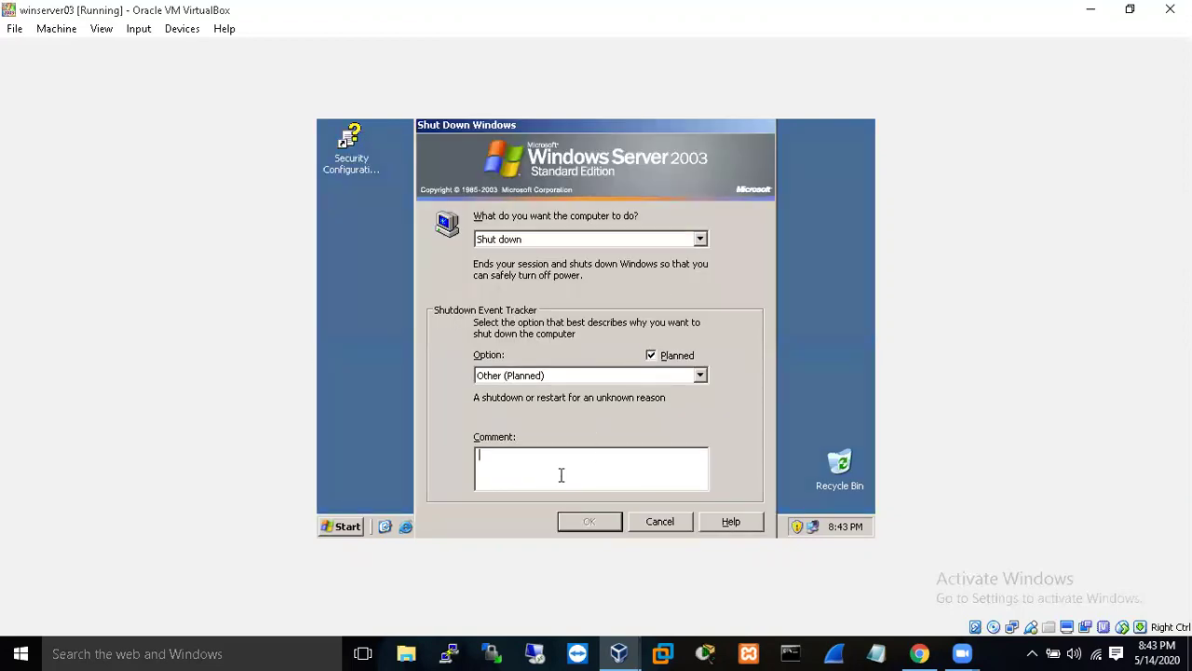
type("v")
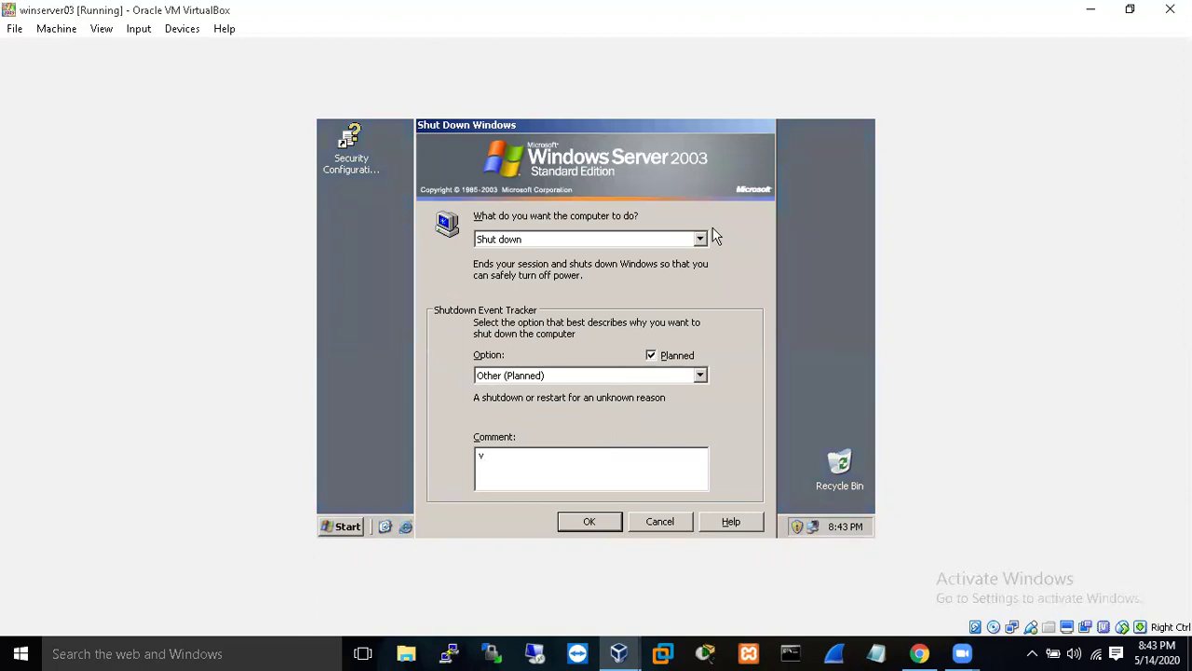
left_click(701, 239)
left_click(641, 277)
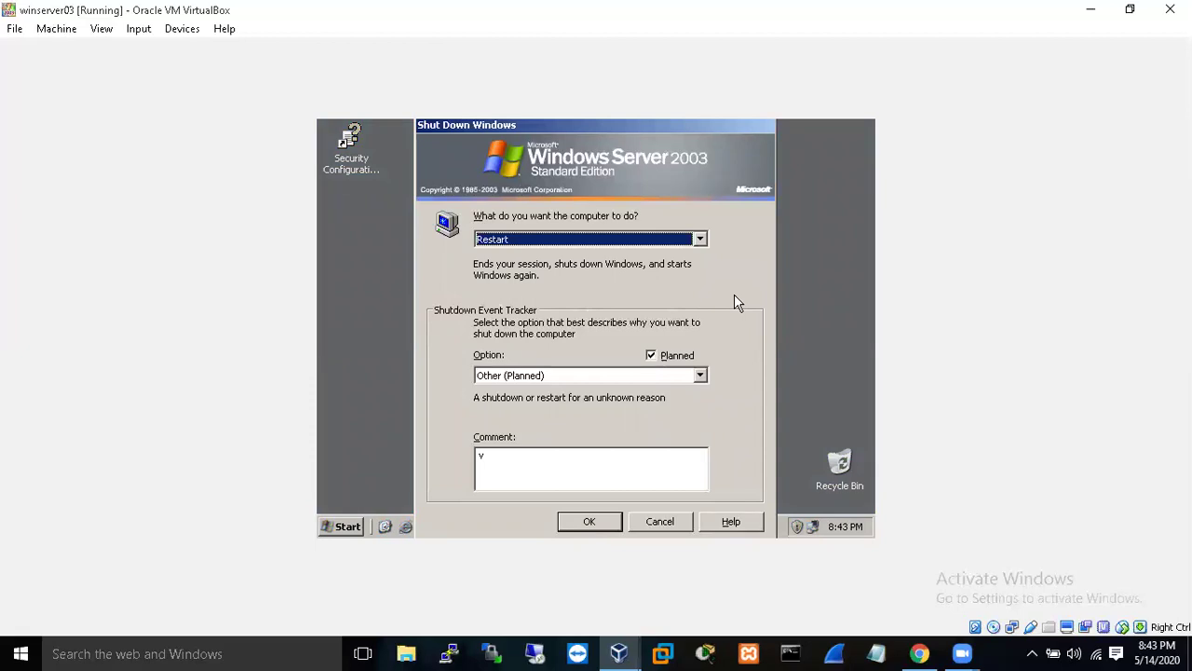
left_click(570, 521)
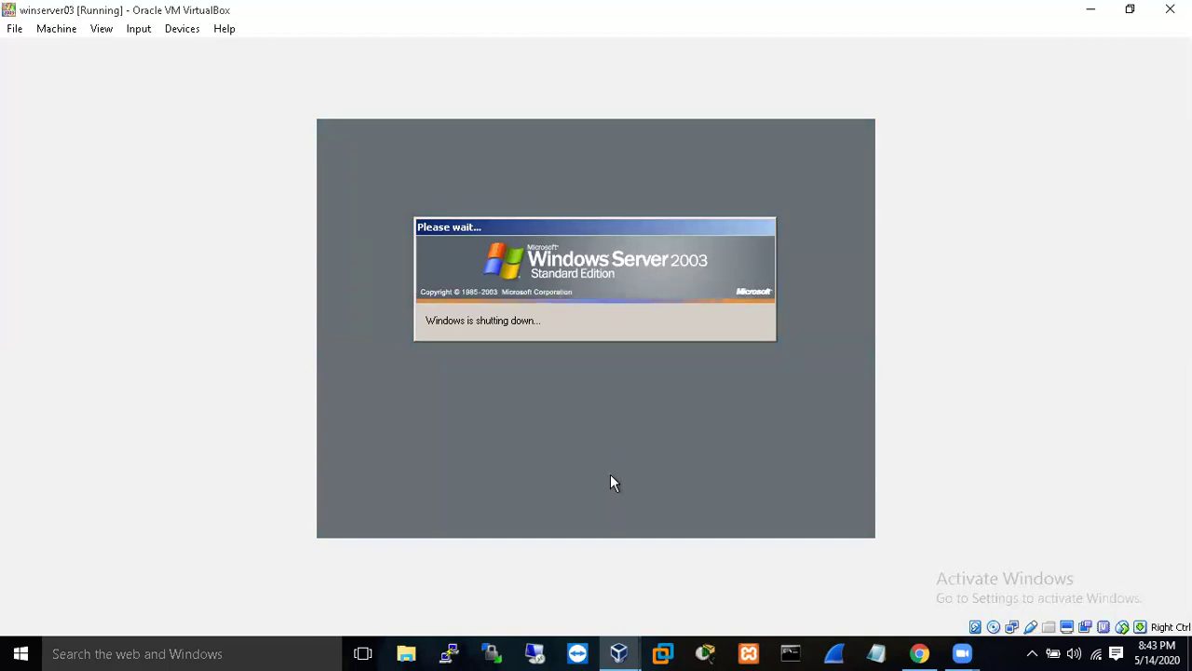
- Switch to the winxp client VM and cancel its System Properties dialog
left_click(627, 646)
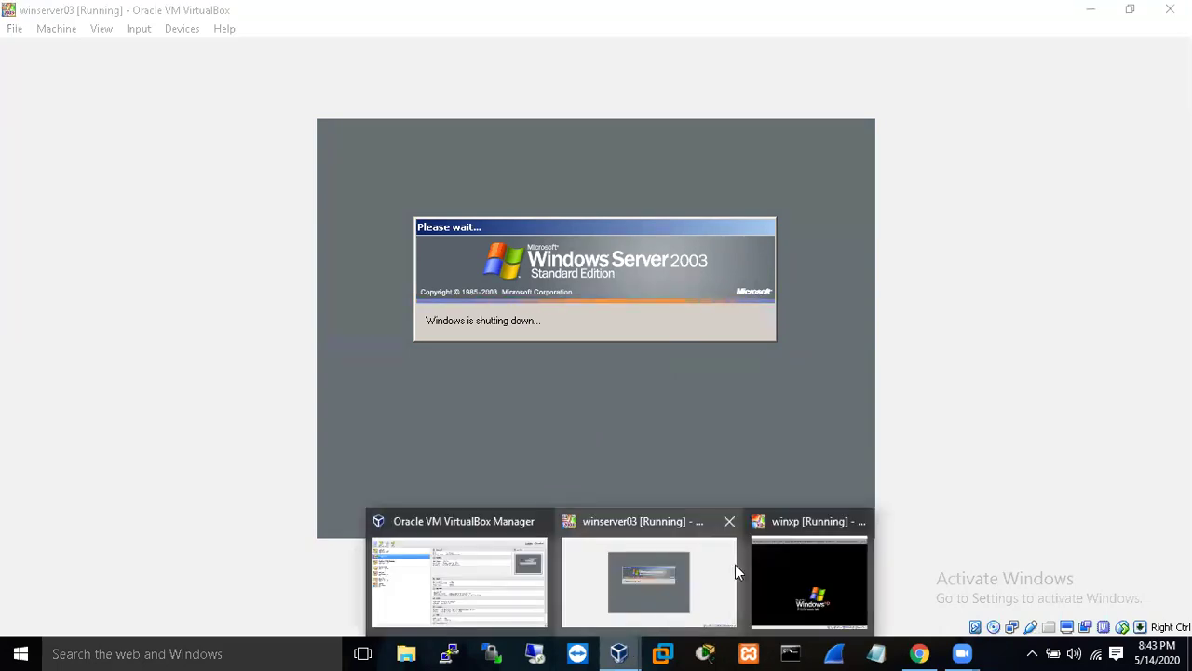
left_click(821, 595)
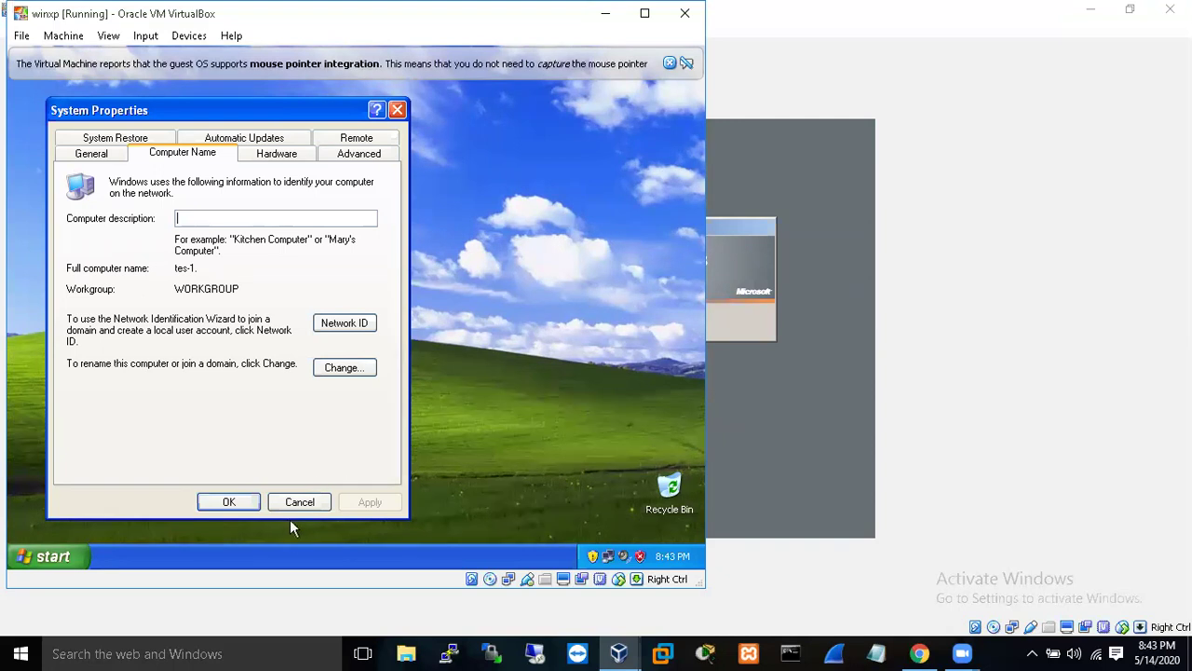
left_click(312, 501)
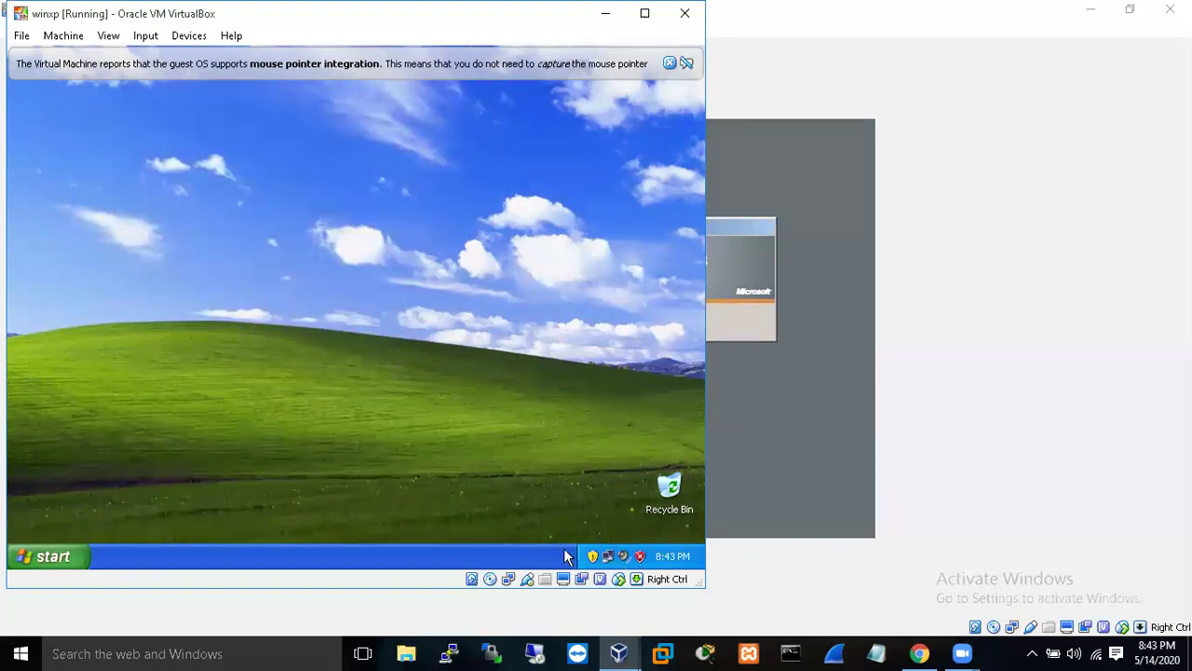
- Run ipconfig in a command prompt on the XP client to show its address
left_click(56, 559)
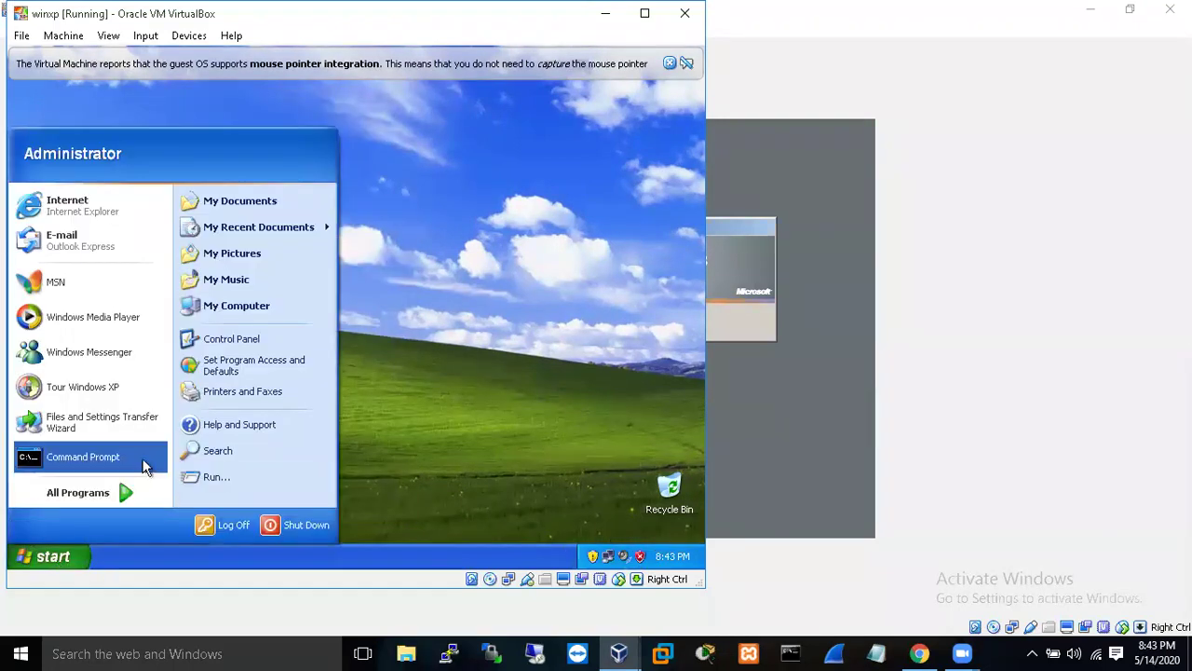
left_click(144, 465)
type("ipconfig")
key("Return")
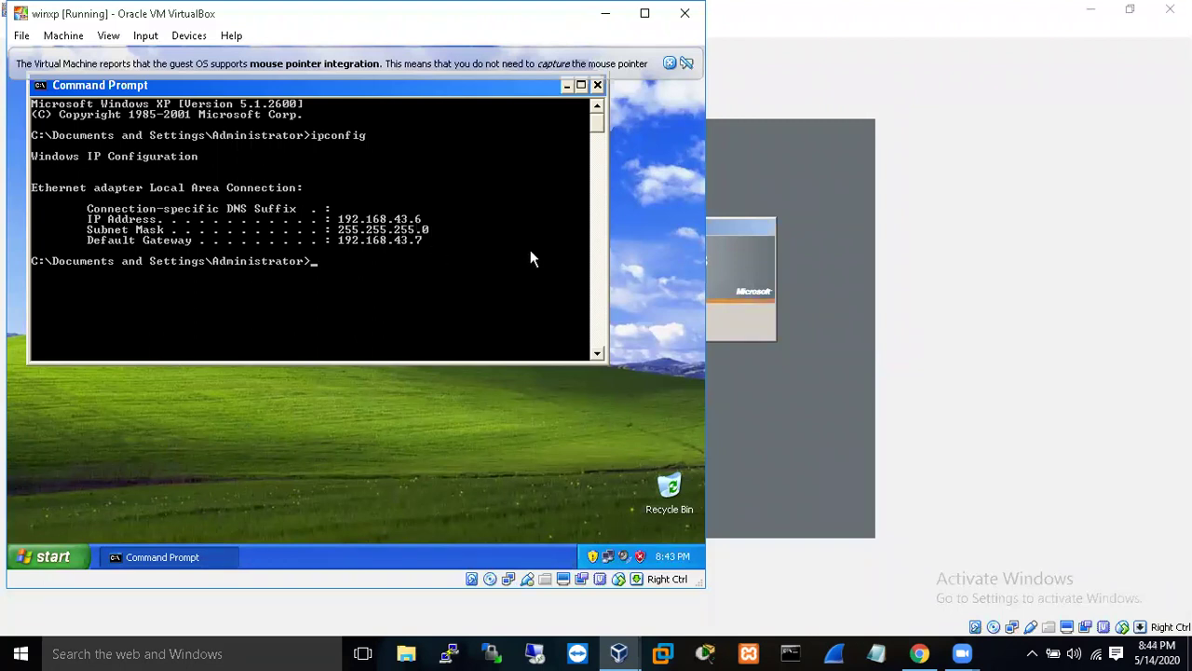
left_click(771, 397)
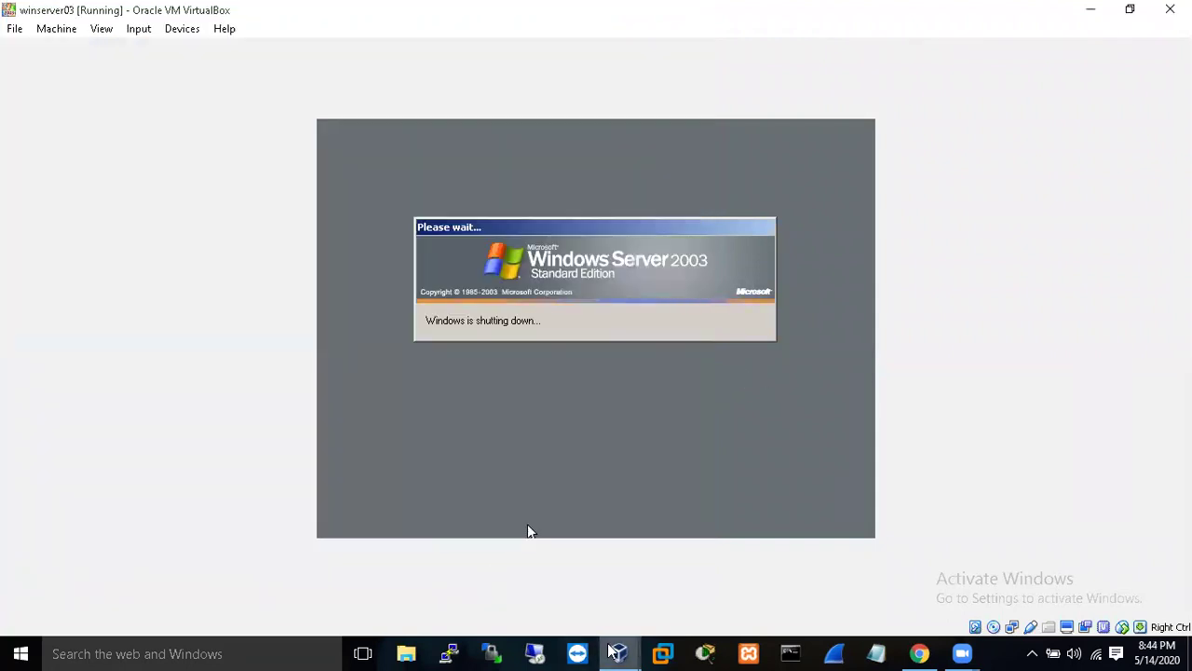
mouse_move(618, 653)
left_click(766, 601)
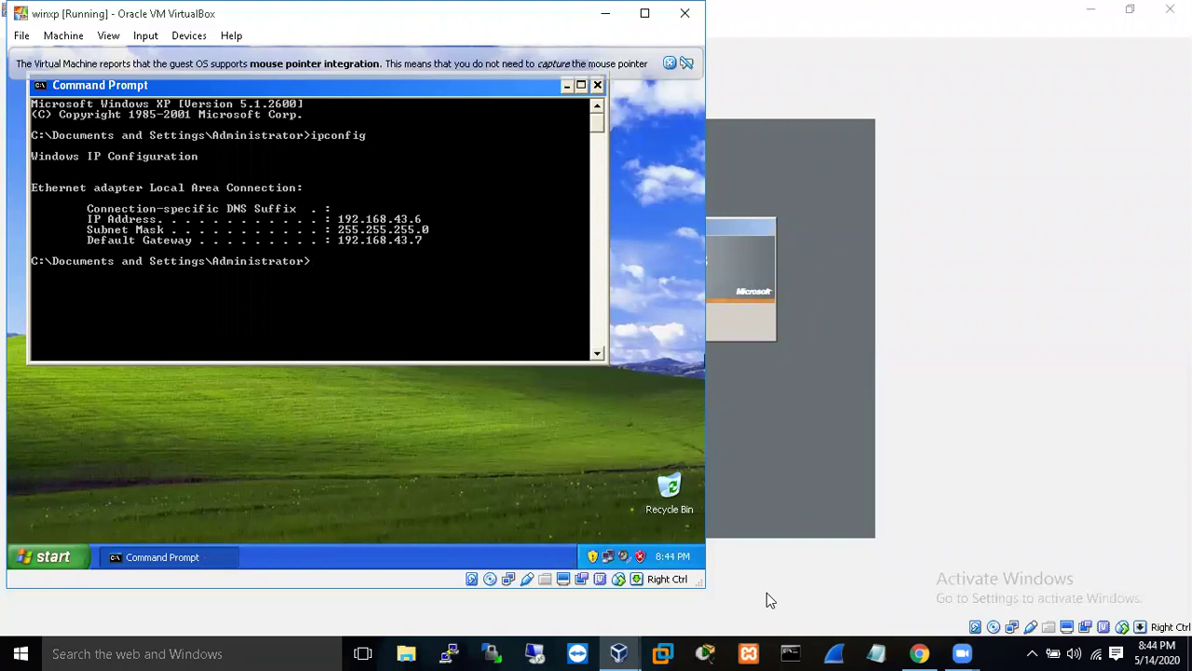
- Ping 192.168.43.5 and 192.168.43.6 from the XP client, stopping each with Ctrl+C
type("ping 192.168.43.5")
key("Return")
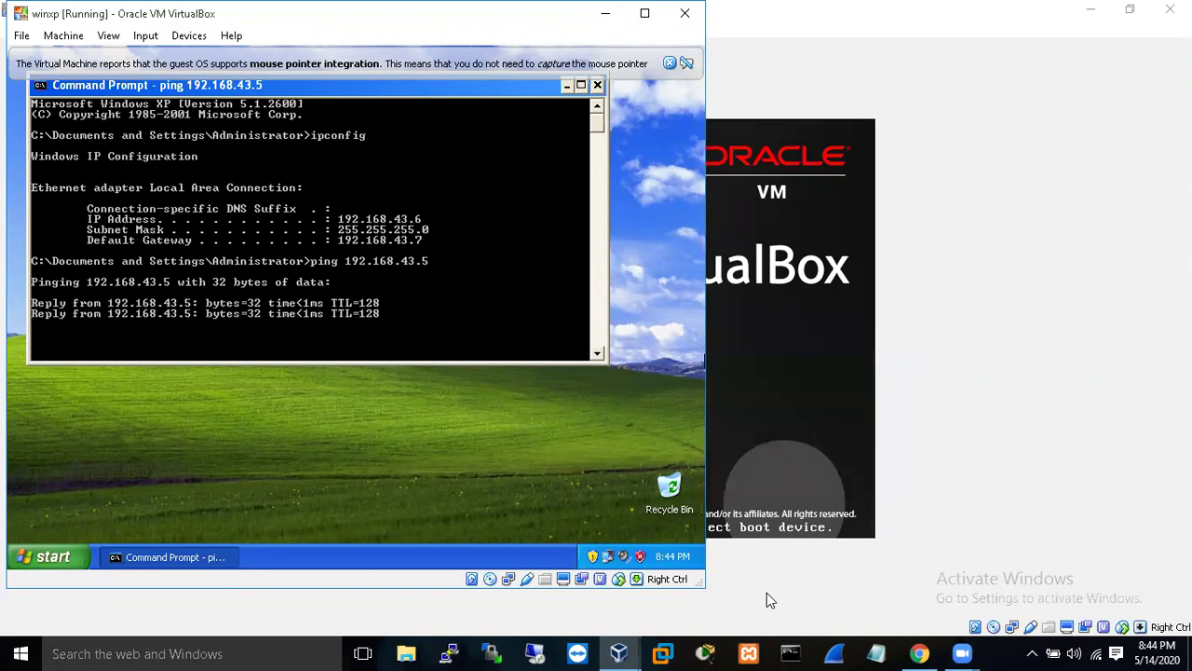
key("ctrl+c")
key("Up")
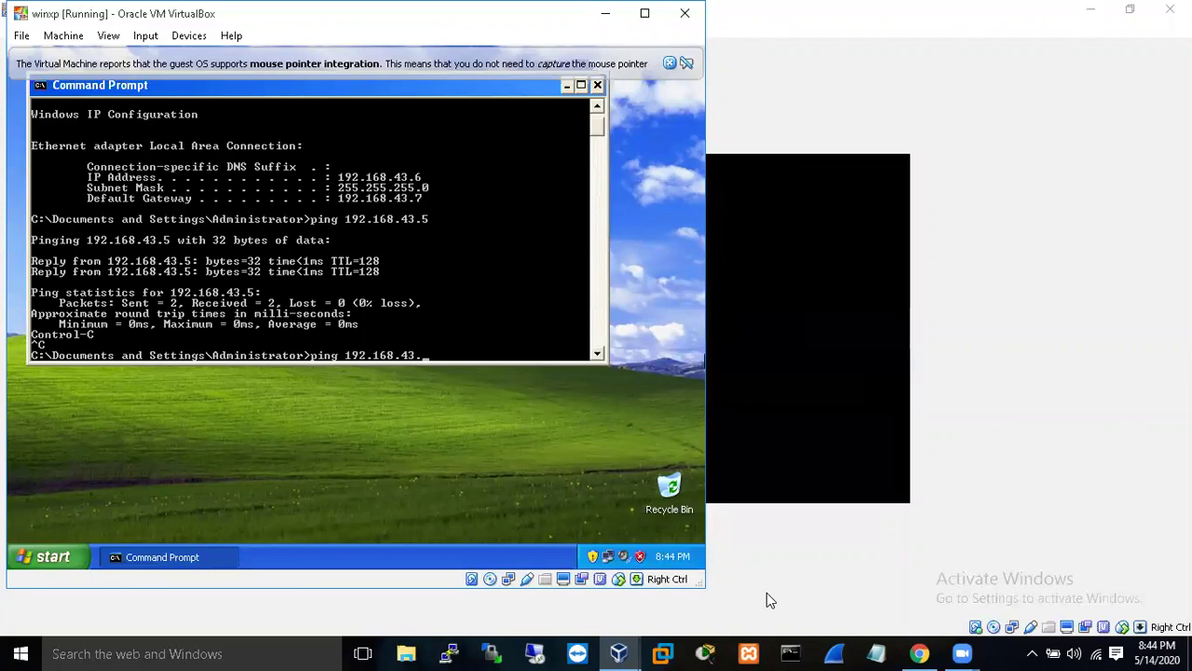
type("6")
key("Return")
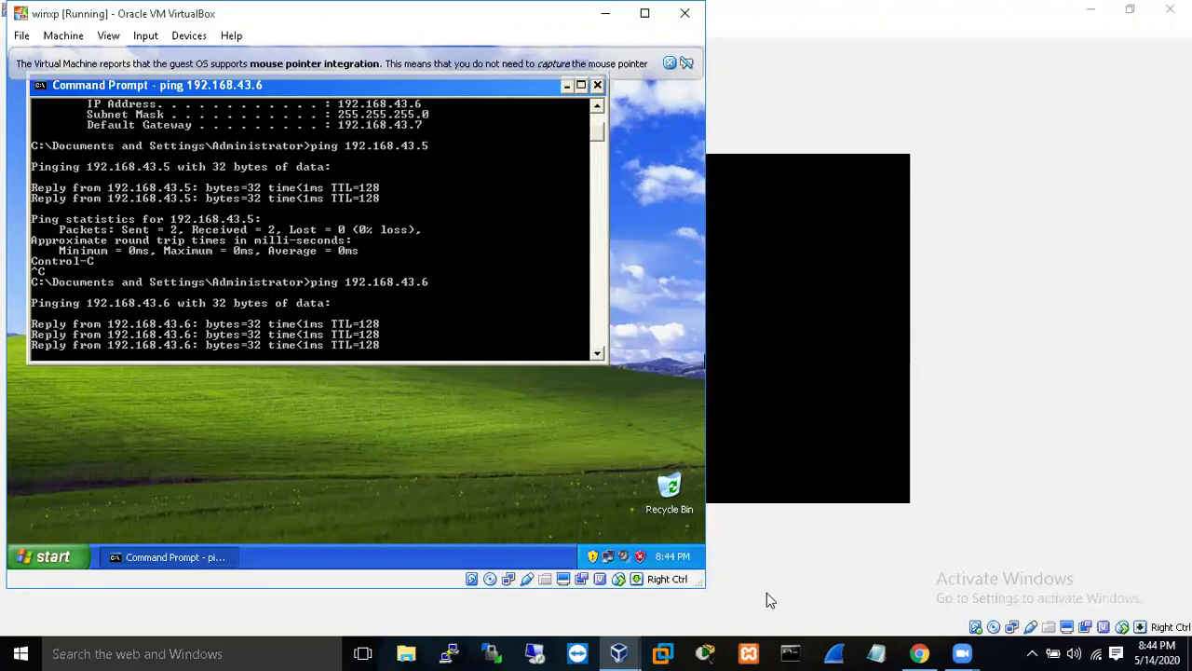
key("ctrl+c")
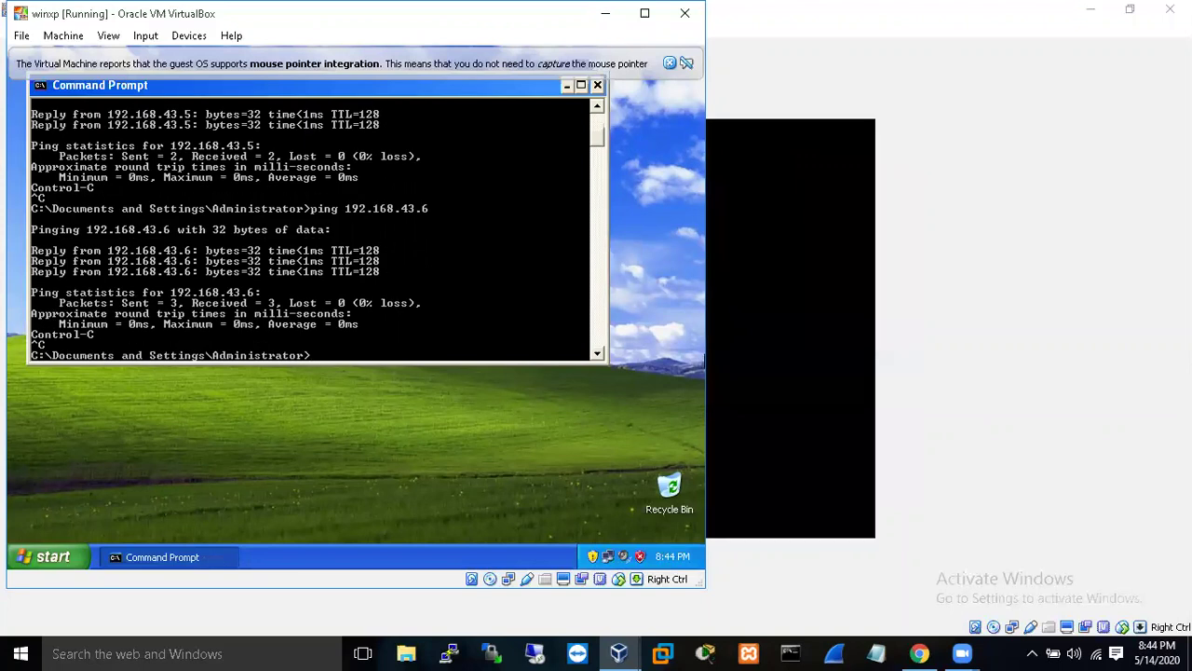
key("alt+Tab")
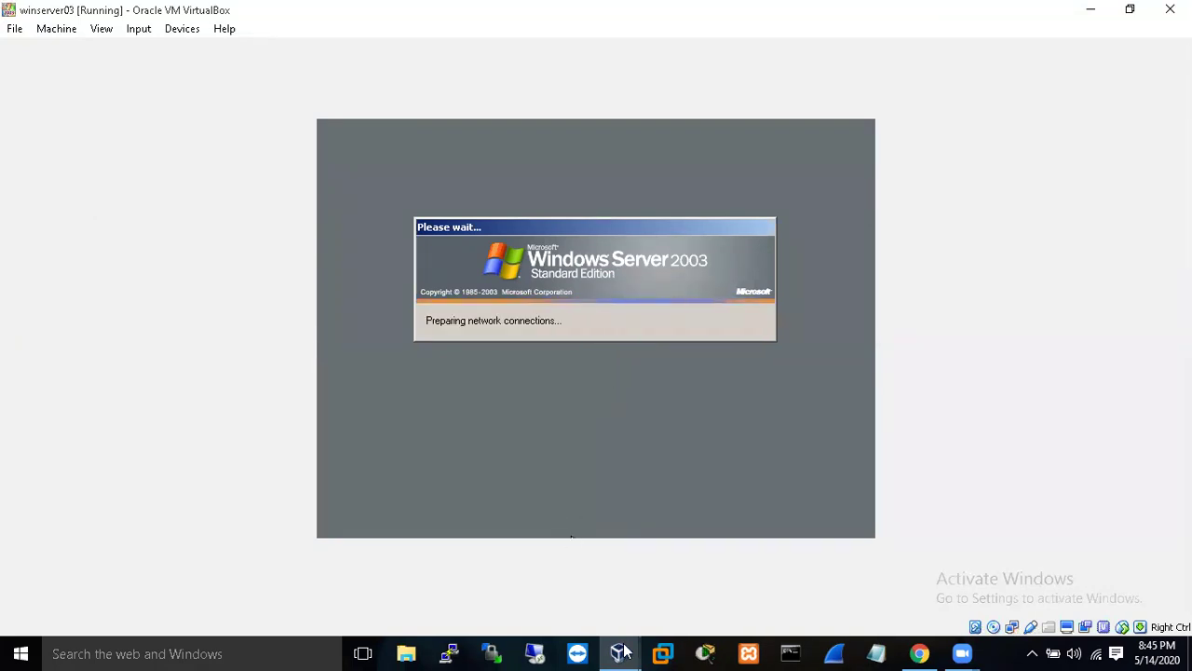
- Wait for winserver03 to reach the Ctrl-Alt-Delete welcome screen after restarting
mouse_move(622, 652)
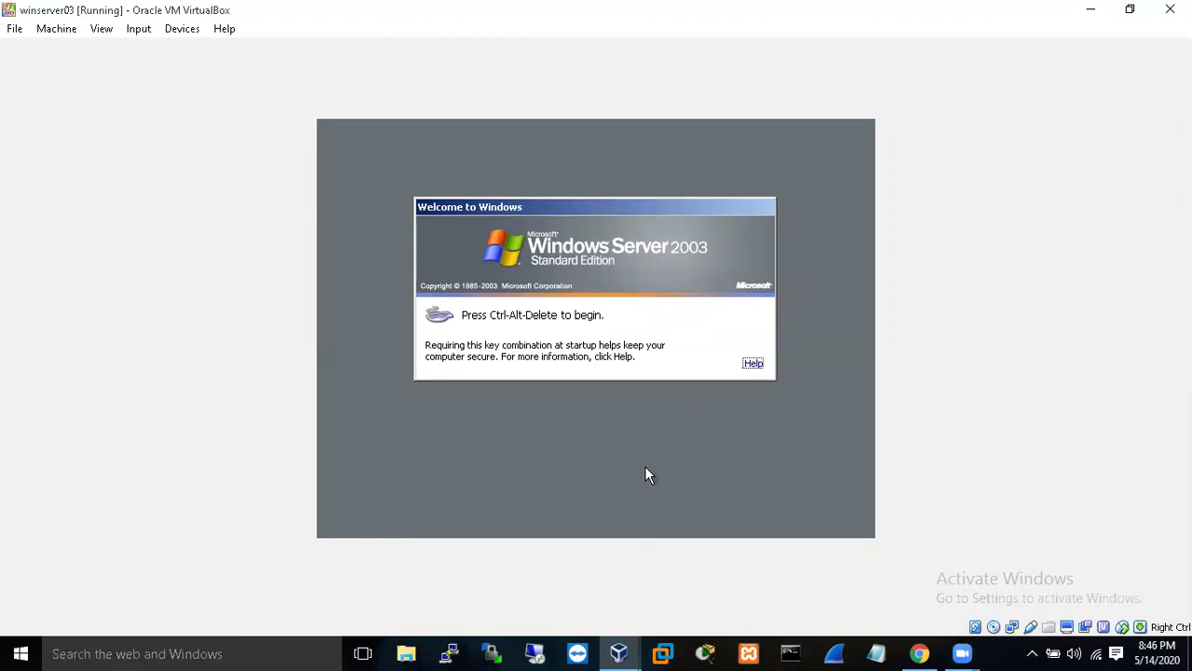
- Attempt to log on as administrator to the VZAN domain and dismiss the failed-logon message
key("ctrl+alt+Delete")
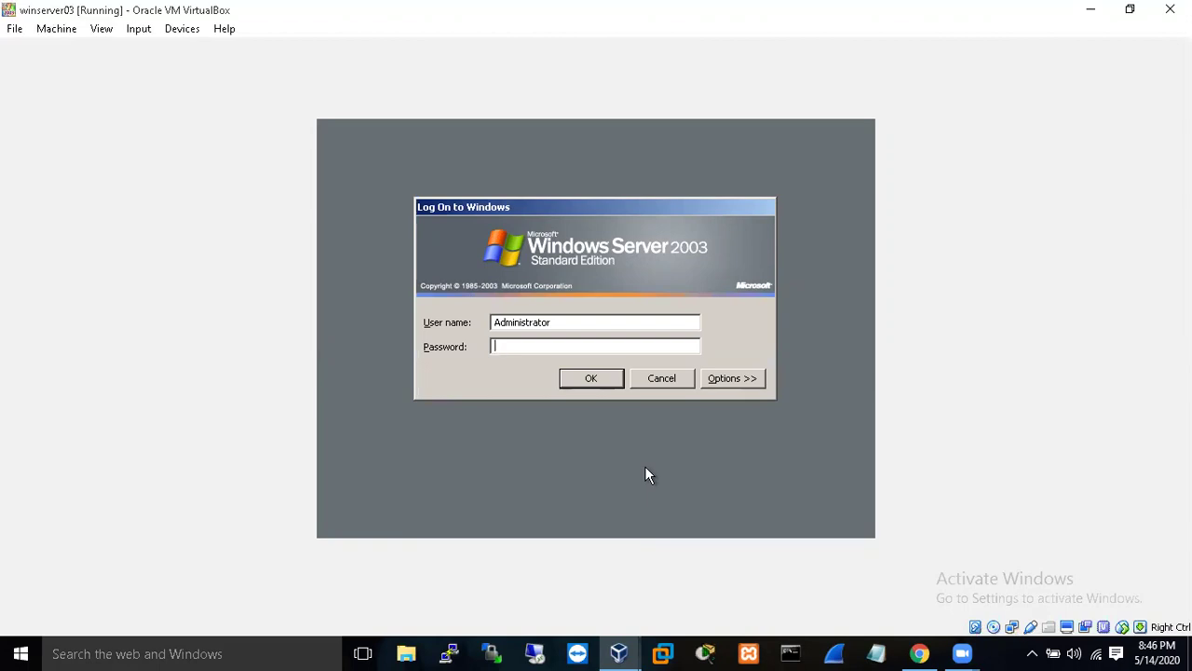
type("••••••••")
key("Return")
key("Return")
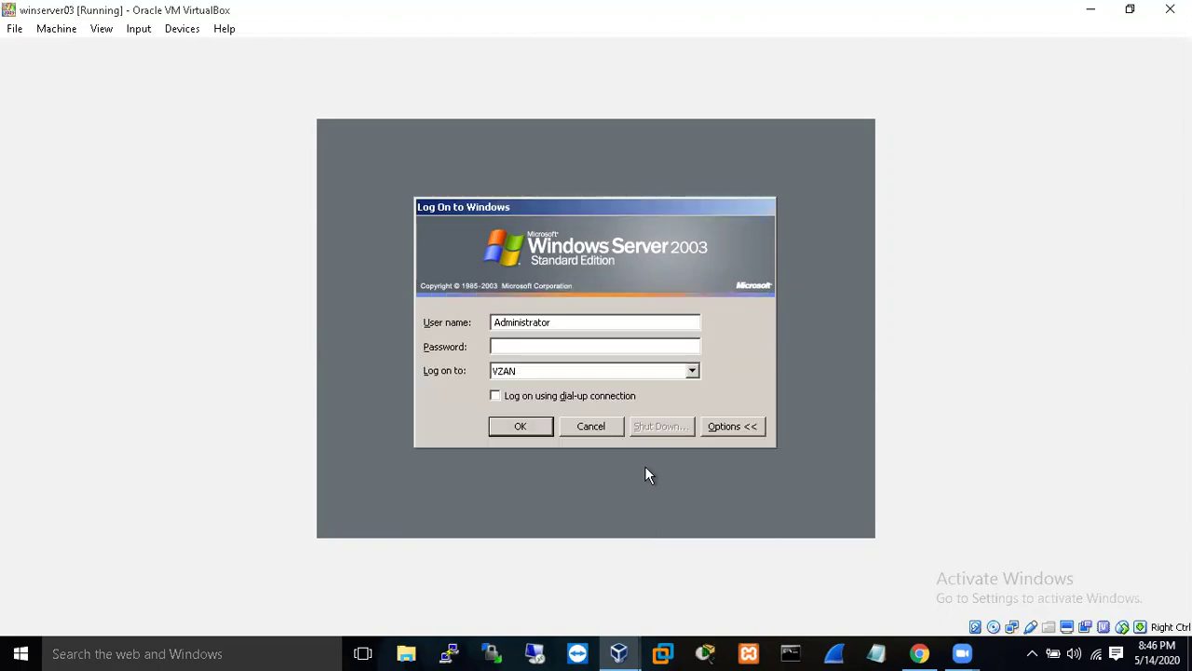
type("•••••••••")
left_click(696, 371)
left_click(696, 371)
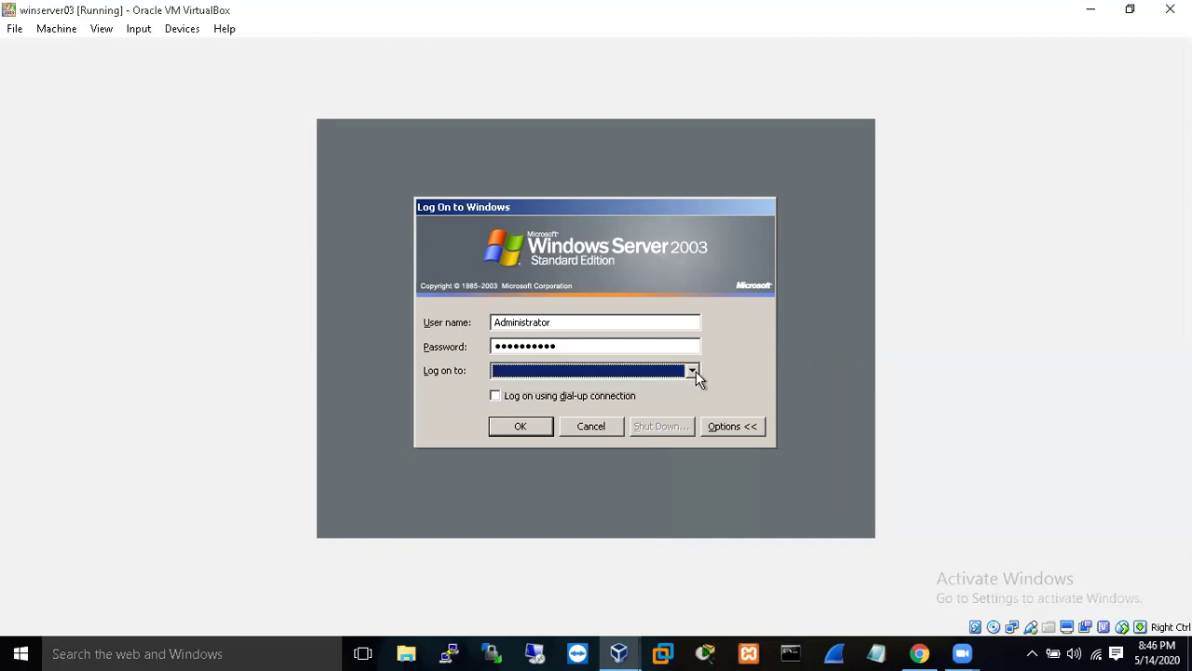
left_click(692, 371)
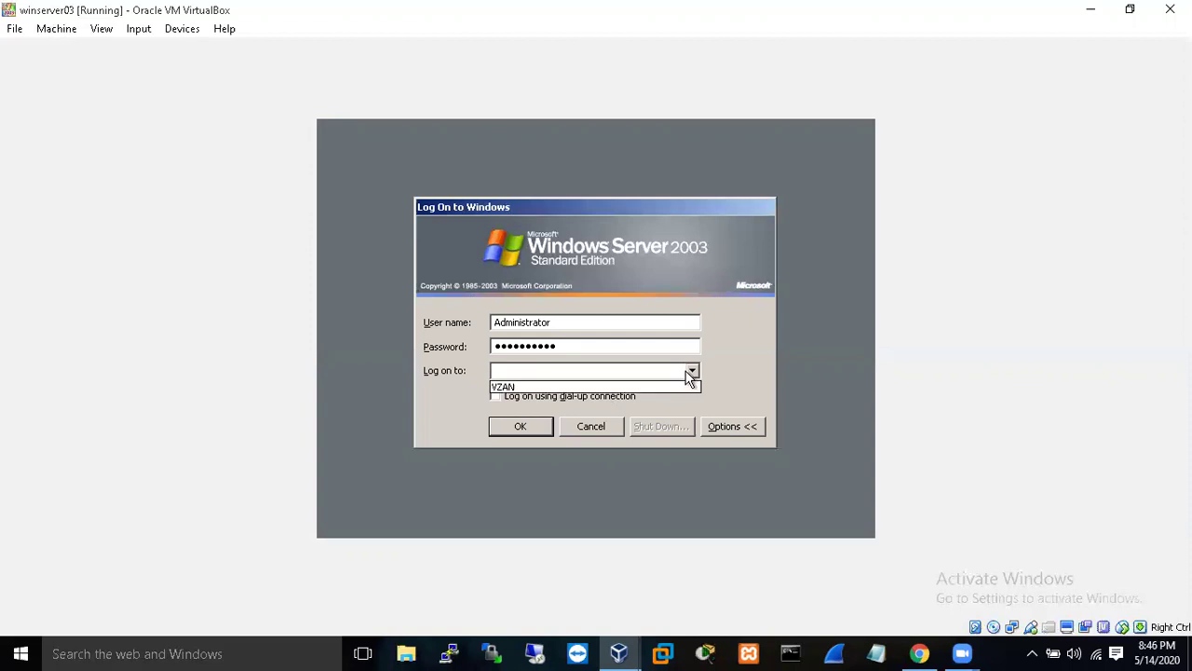
left_click(749, 375)
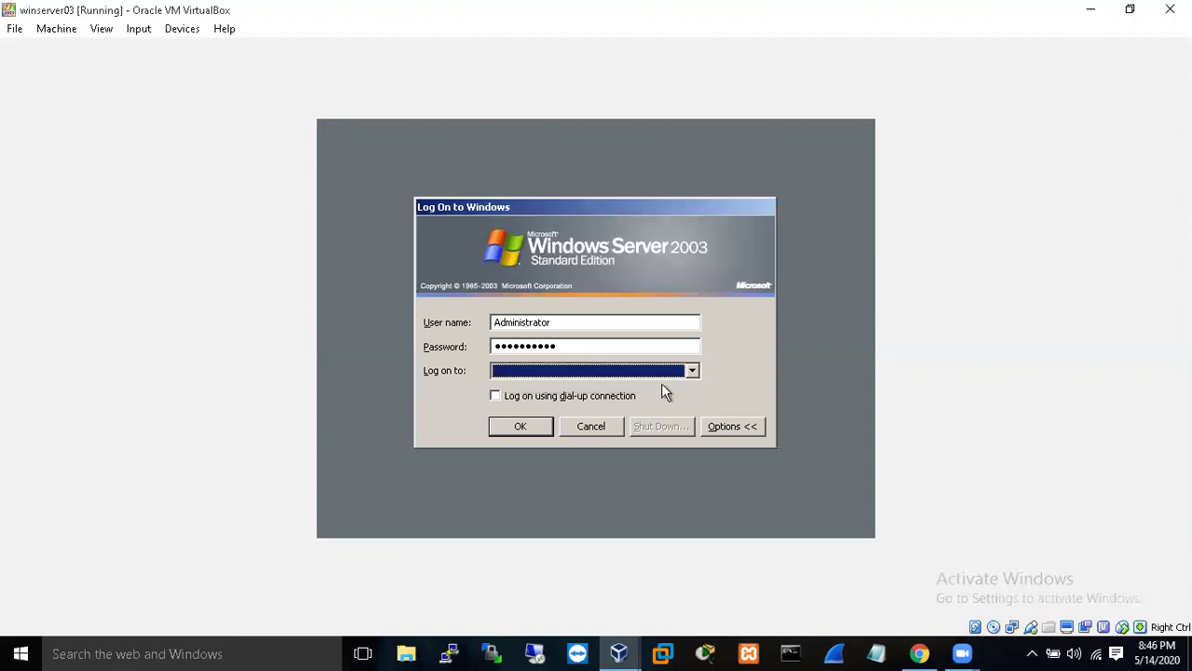
left_click(531, 428)
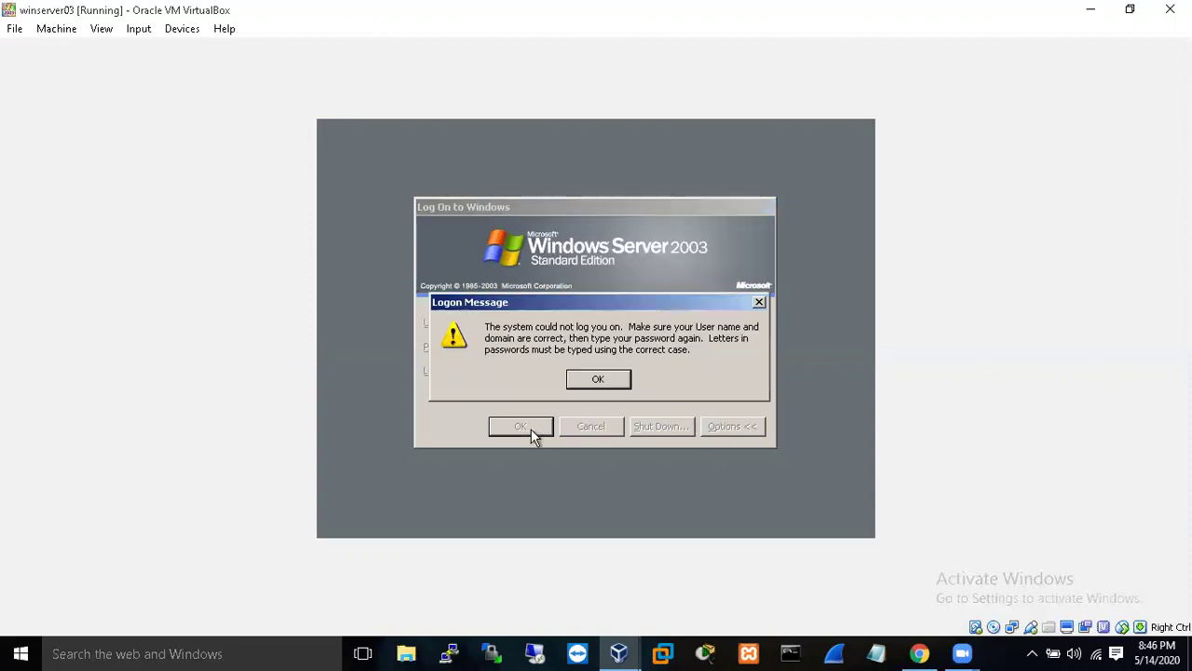
left_click(601, 380)
- Re-enter the administrator password, choose the VZAN domain, and log on
left_click(632, 346)
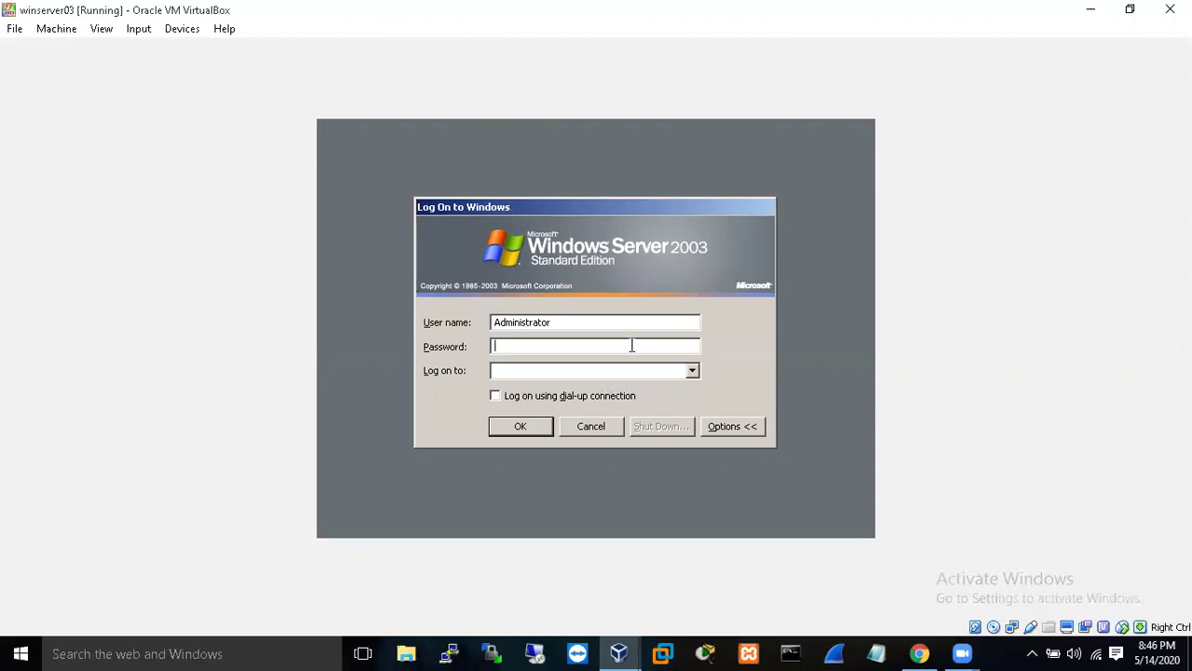
type("••••••••••")
left_click(694, 371)
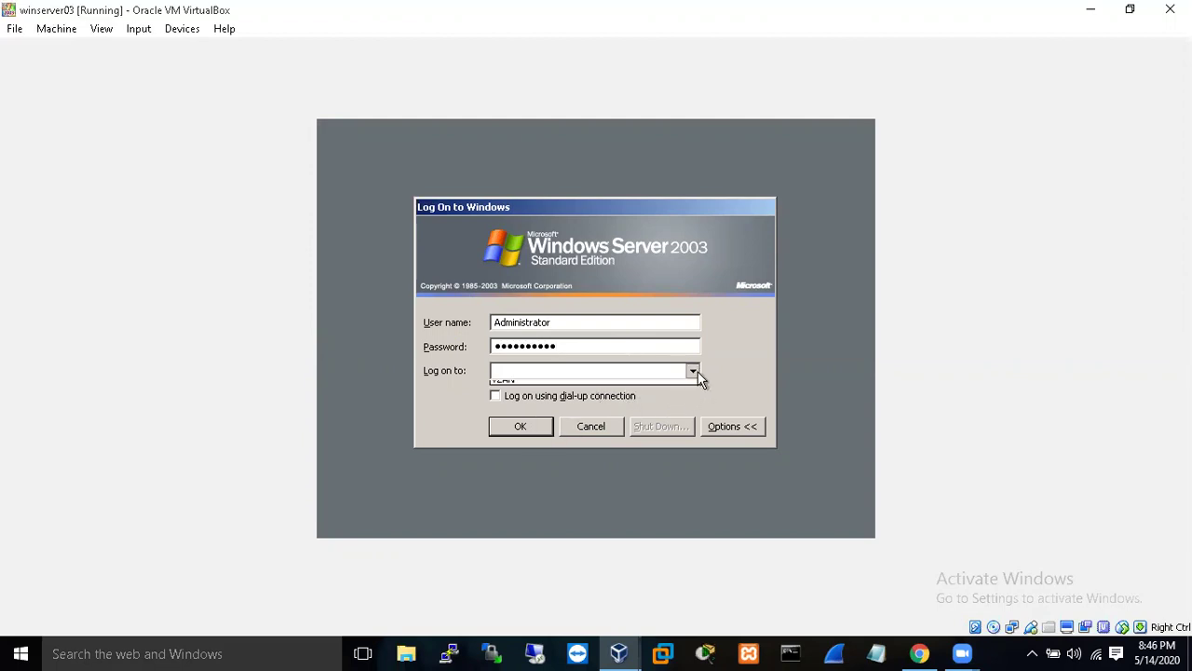
left_click(667, 387)
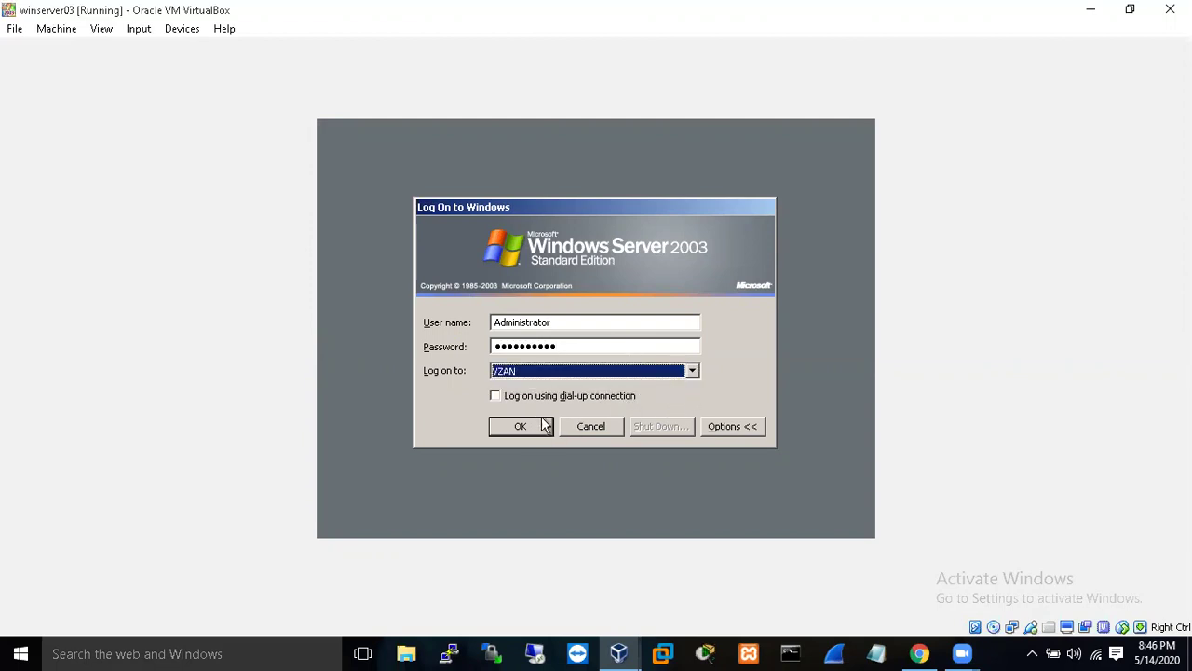
left_click(522, 427)
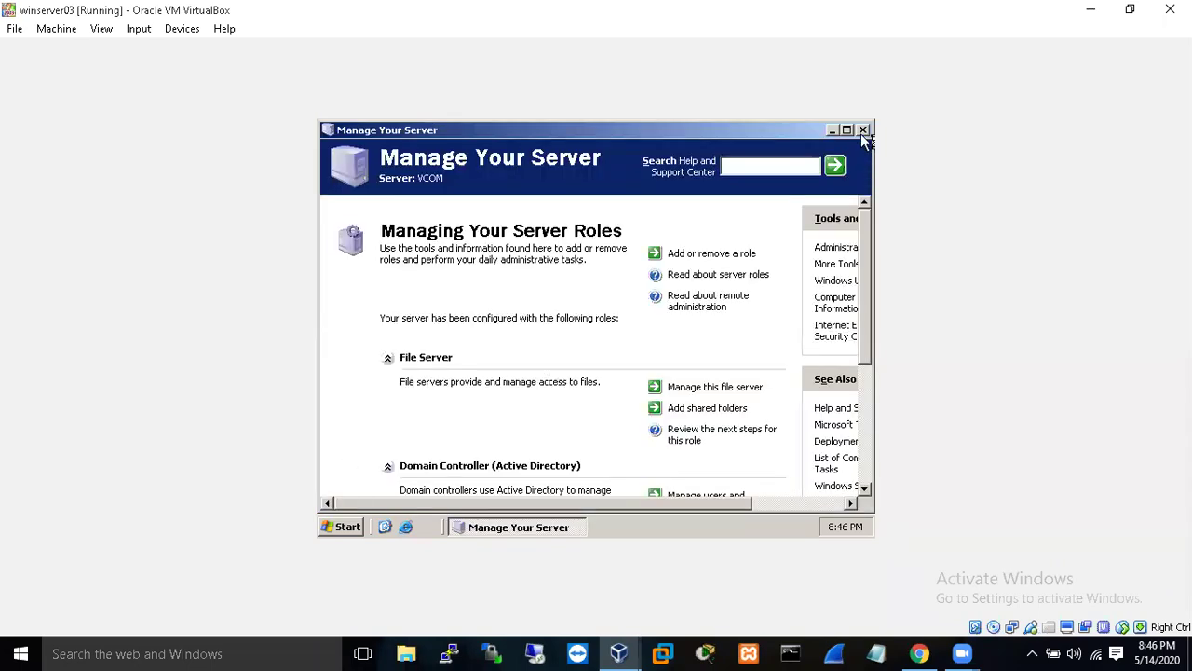
- Close Manage Your Server and launch the DNS management console from Administrative Tools
left_click(862, 131)
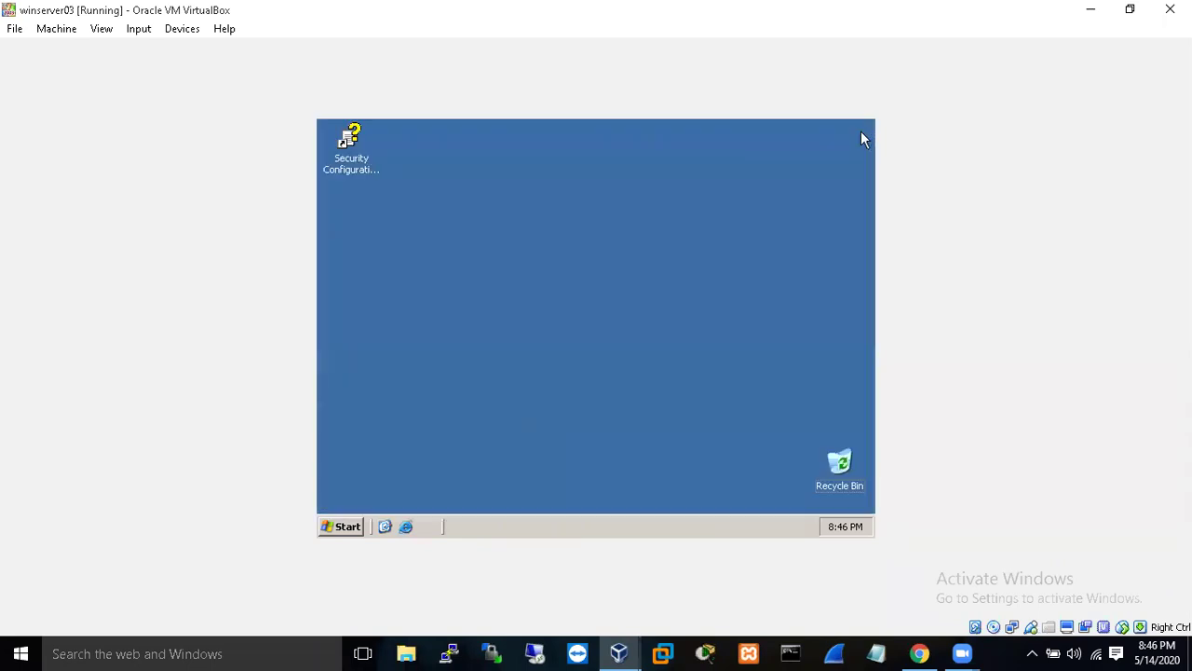
left_click(328, 527)
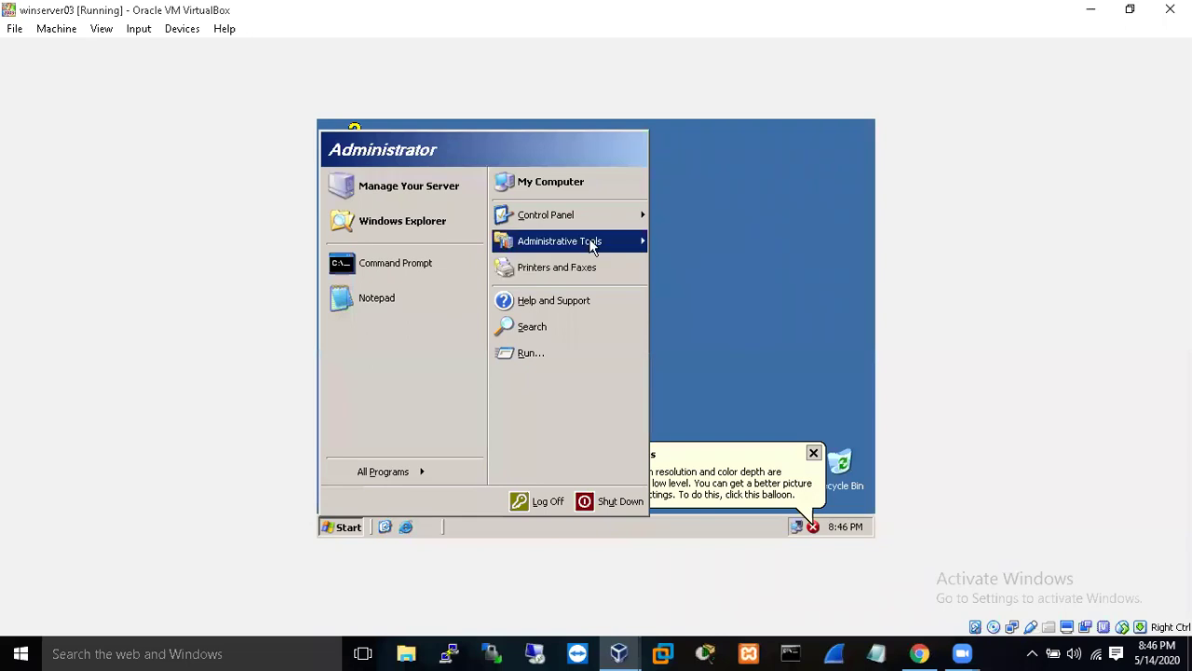
mouse_move(626, 244)
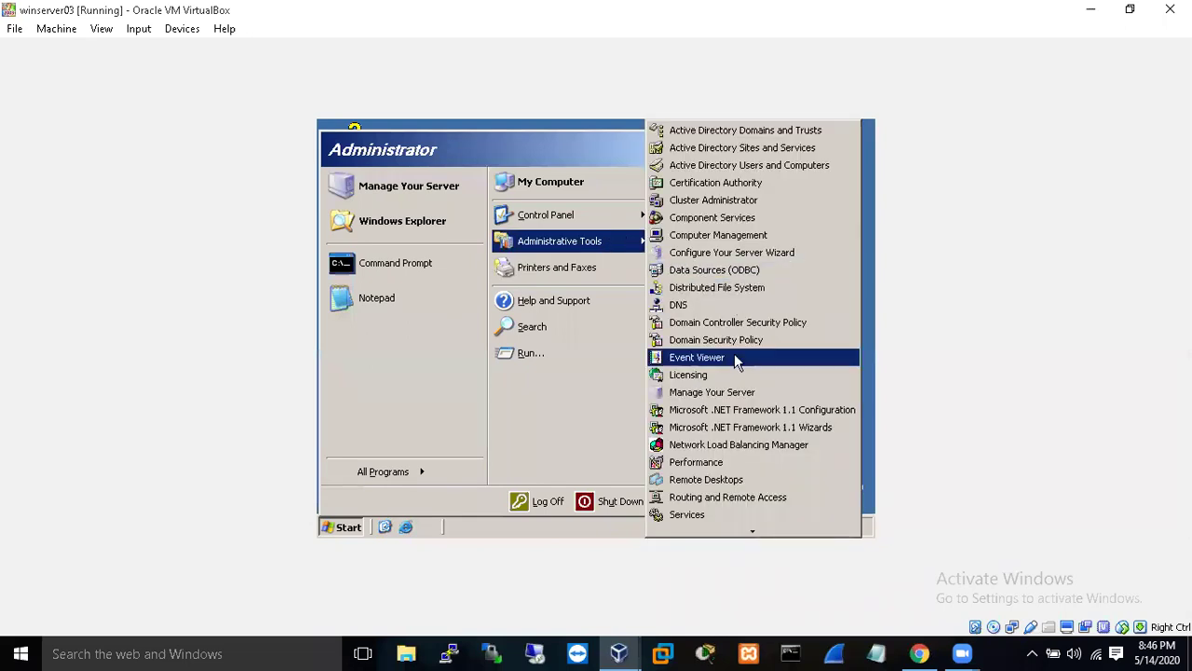
left_click(709, 304)
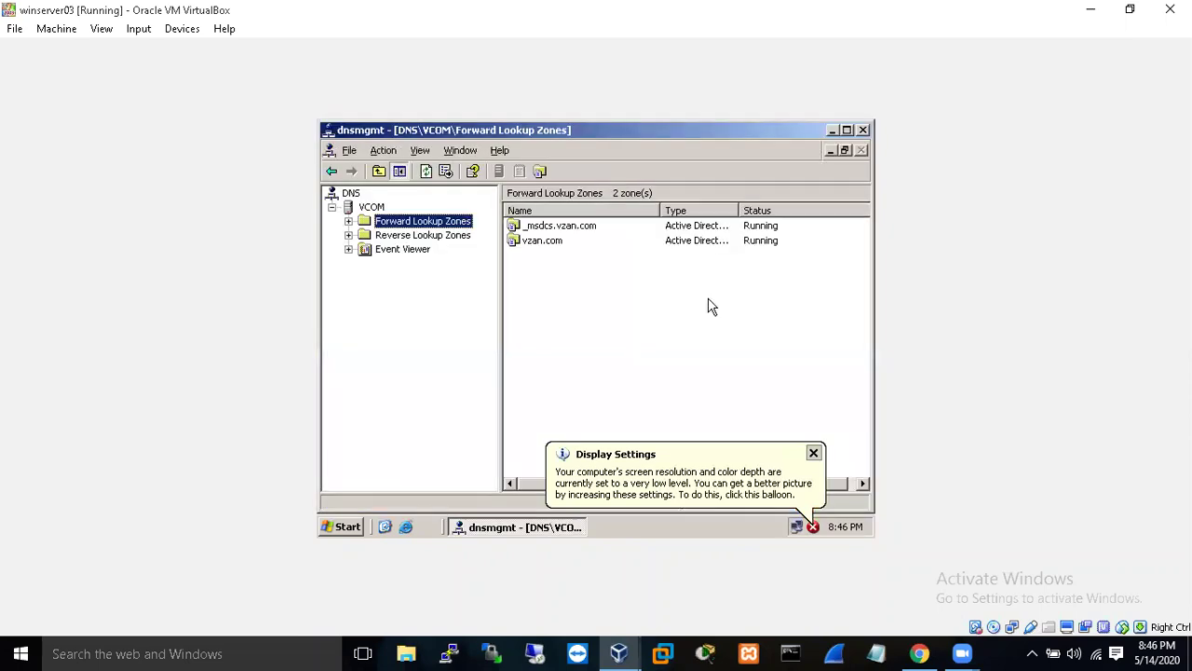
- Show the 192.168.43.x Subnet reverse zone's records, then start a command prompt
left_click(406, 236)
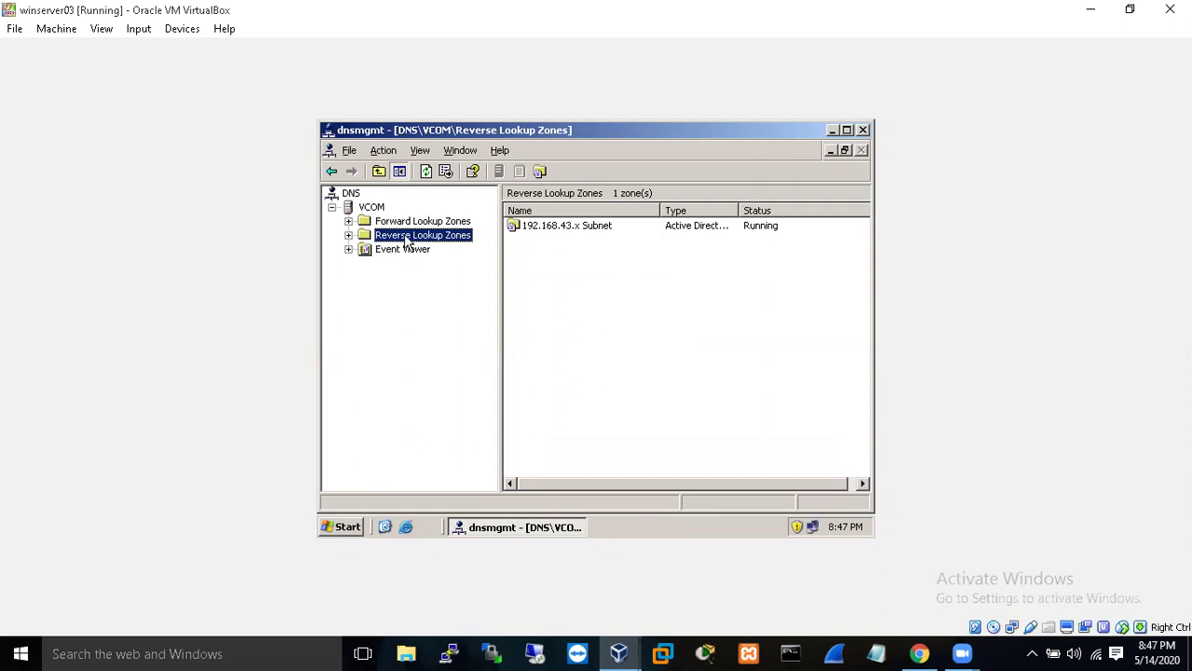
left_click(348, 235)
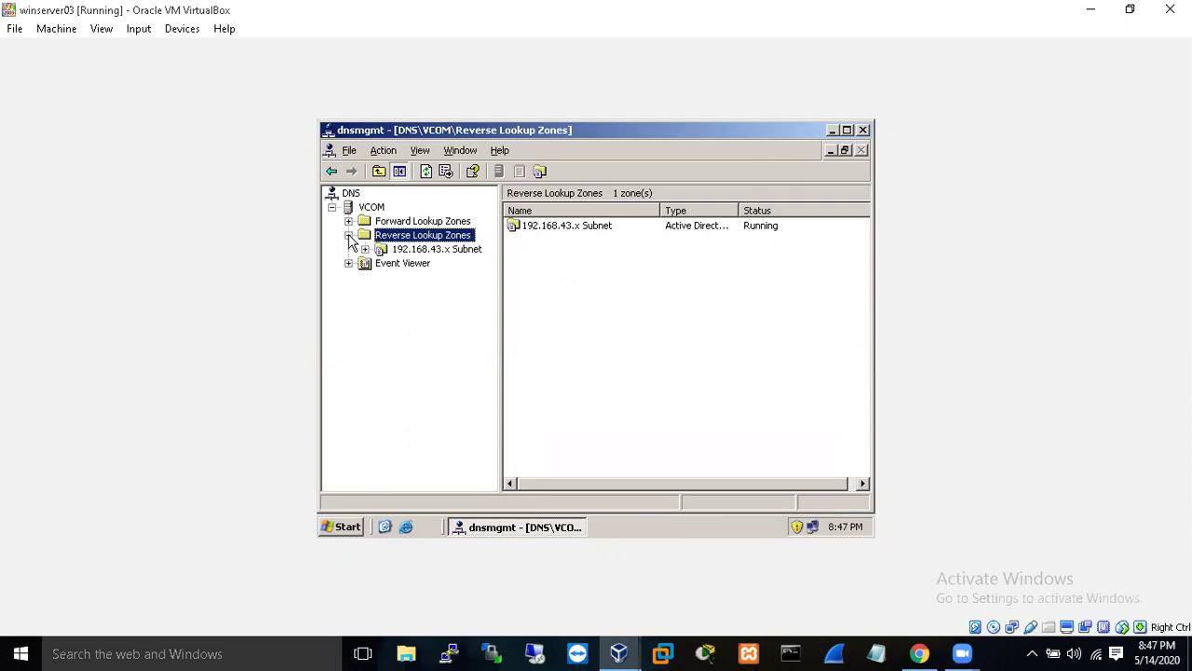
left_click(396, 251)
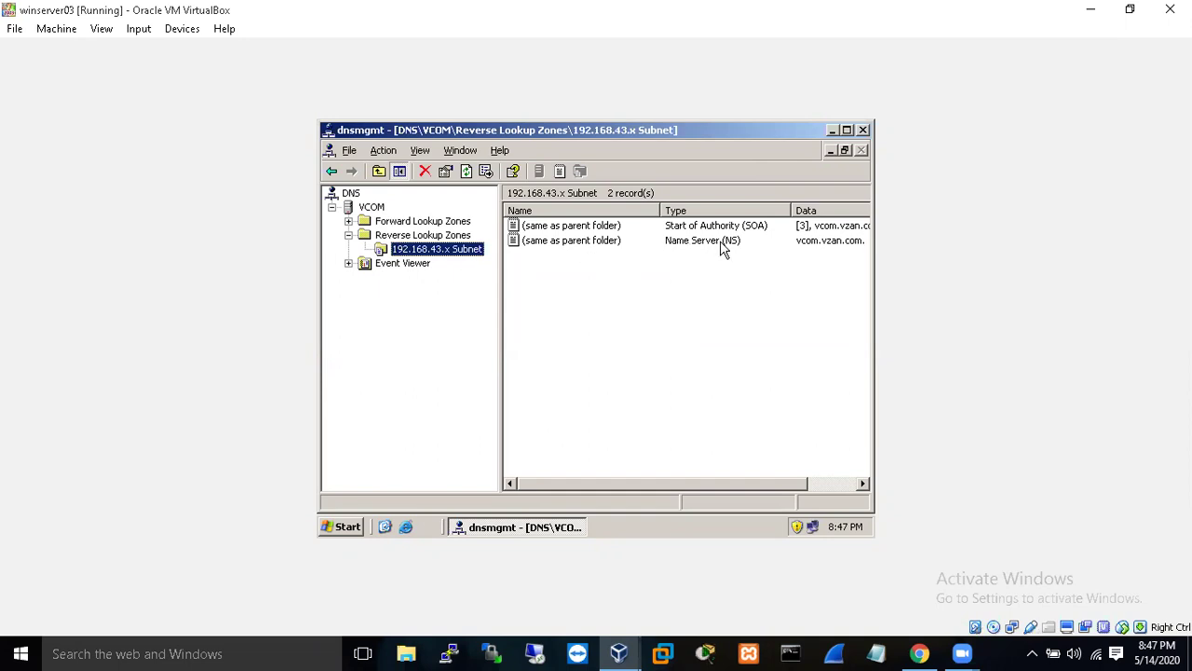
left_click(354, 529)
left_click(402, 265)
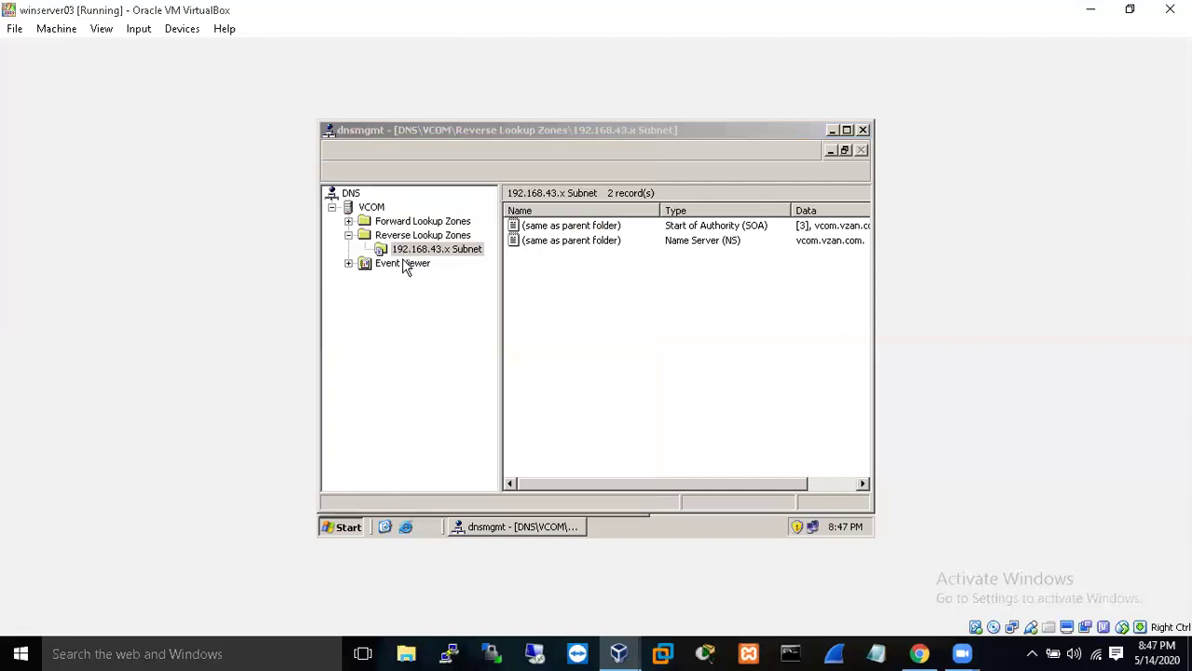
- Run nslookup vzan.com, which returns 192.168.43.5, then nslookup 192.168.43.5, which reports Non-existent domain
type("ns")
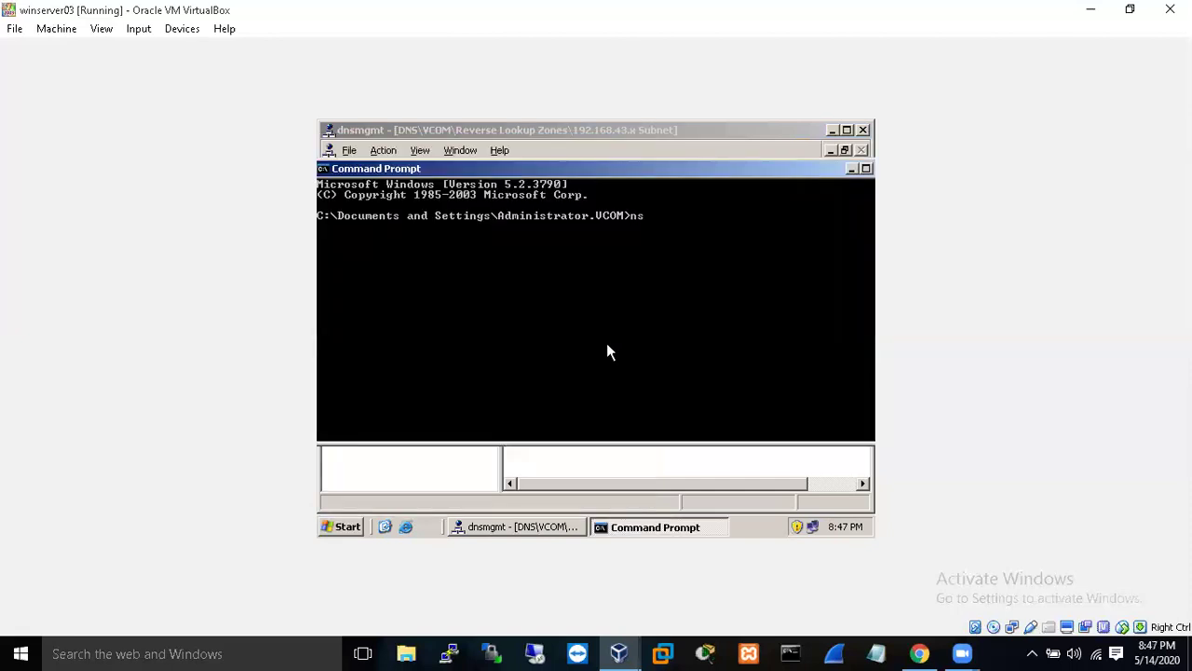
type("lookup vzan.com")
key("Return")
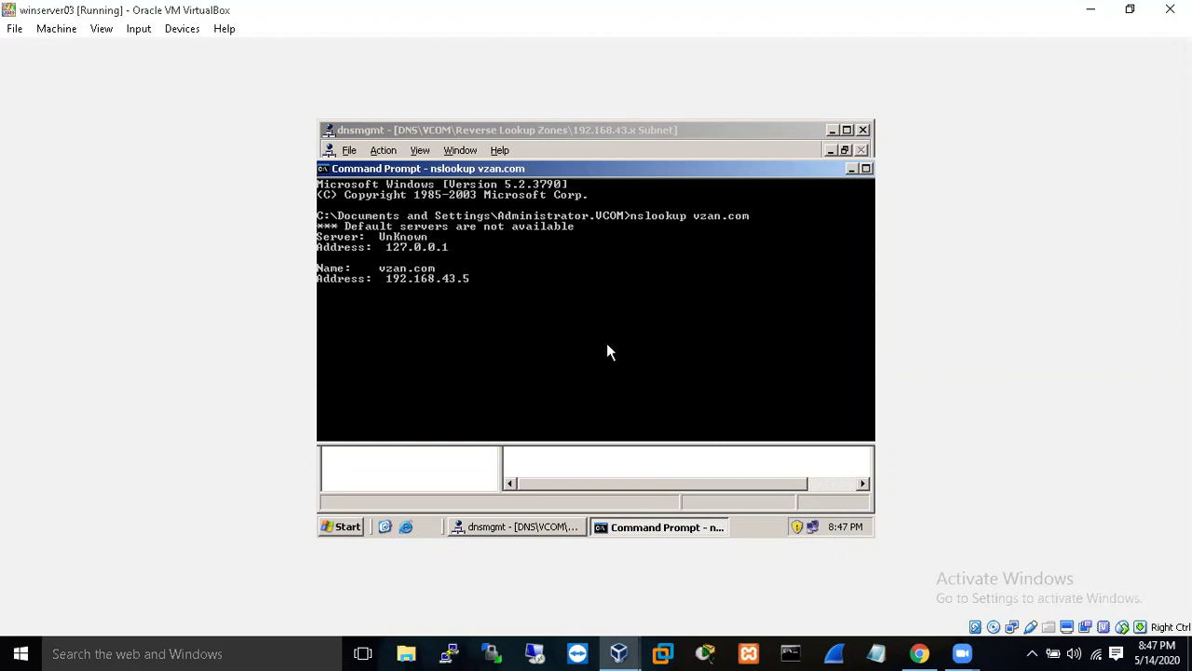
key("Up")
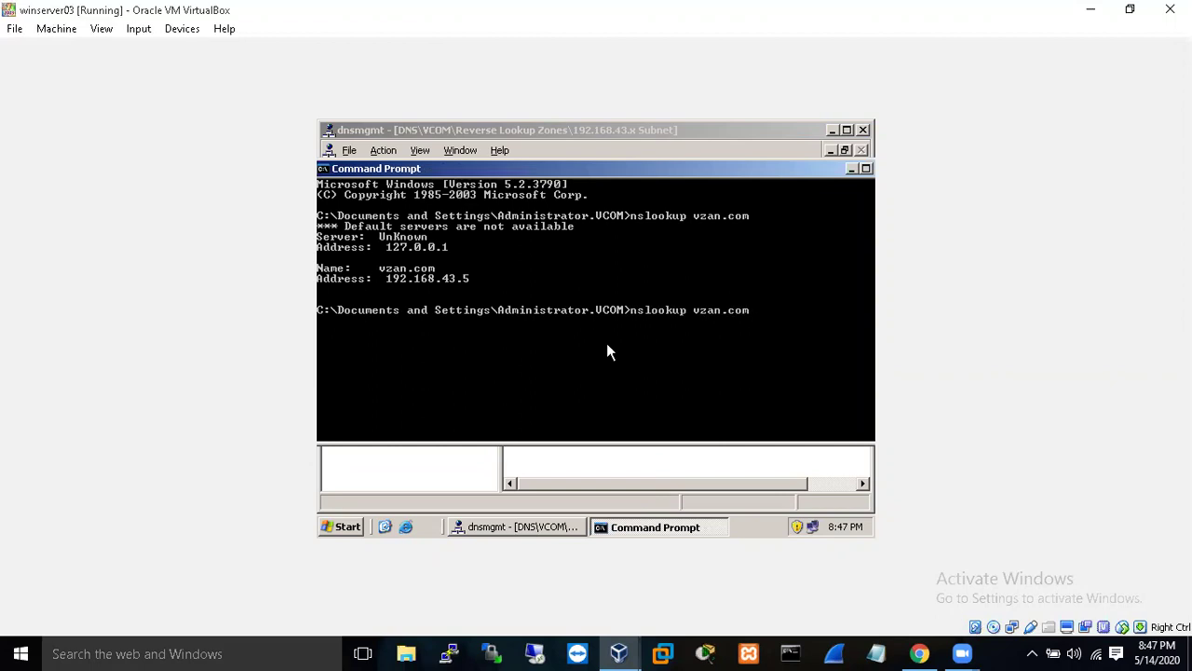
key("BackSpace")
key("BackSpace")
key("BackSpace")
key("BackSpace")
key("BackSpace")
key("BackSpace")
key("BackSpace")
key("BackSpace")
type("192.168.43.5")
key("Return")
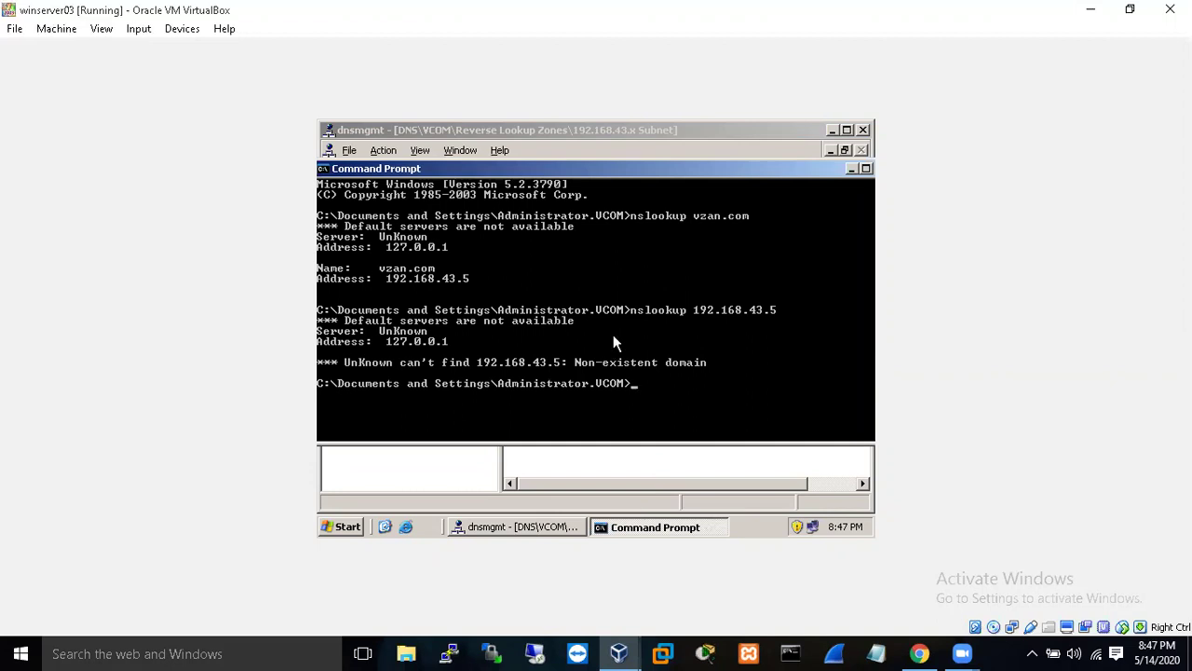
left_click_drag(820, 172, 795, 172)
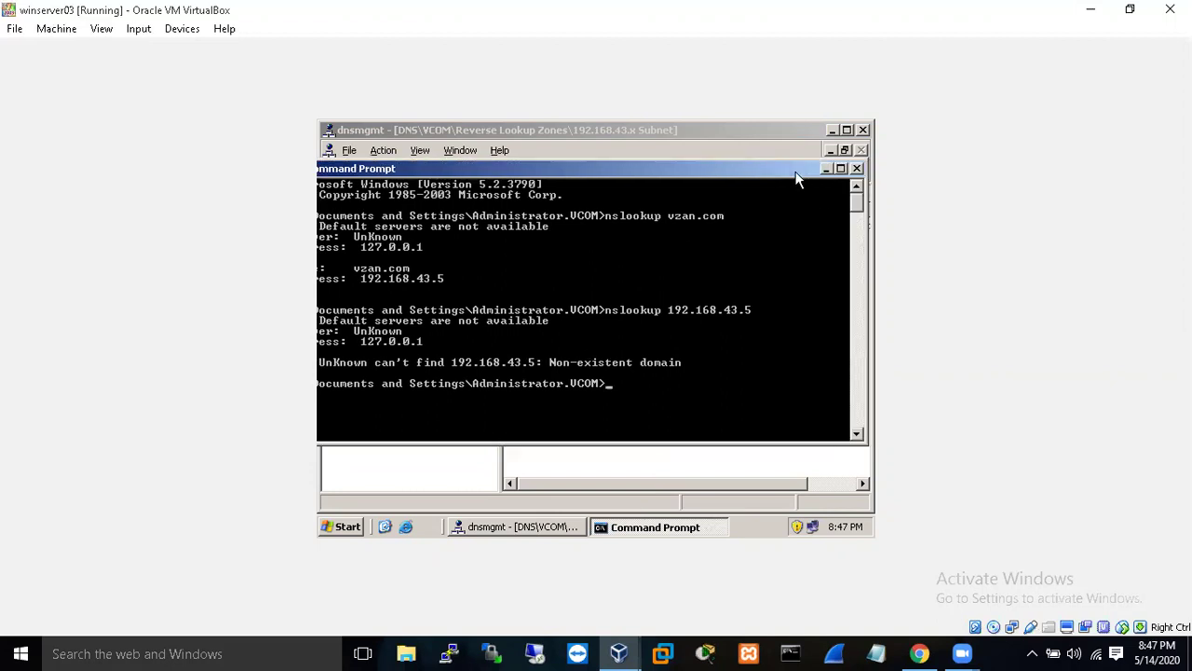
- Close the command prompt to return to the DNS console's 192.168.43.x Subnet zone
left_click(858, 168)
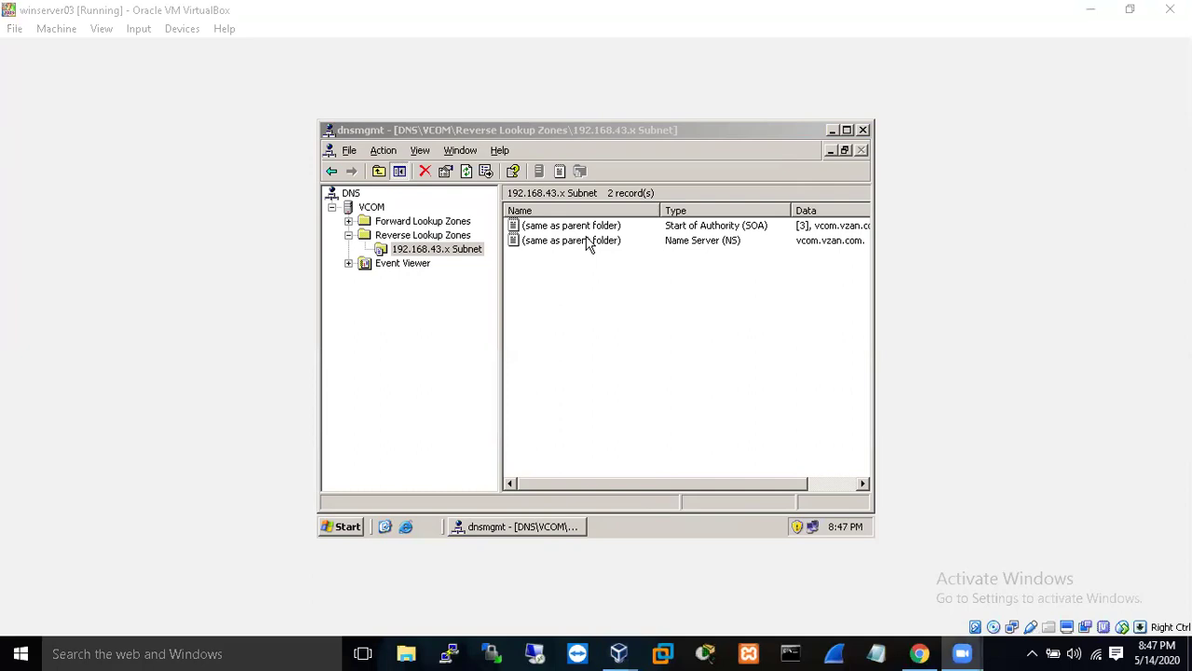
left_click(804, 205)
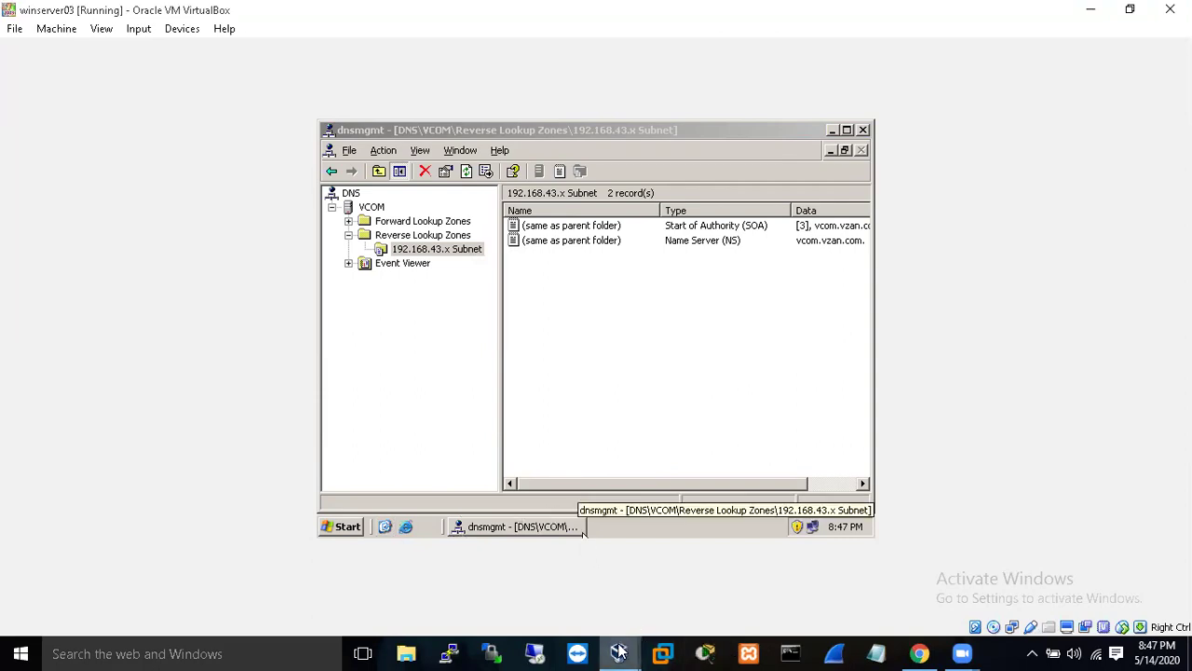
- On the XP client, close its command prompt and open the Local Area Connection's TCP/IP properties
mouse_move(618, 652)
left_click(789, 607)
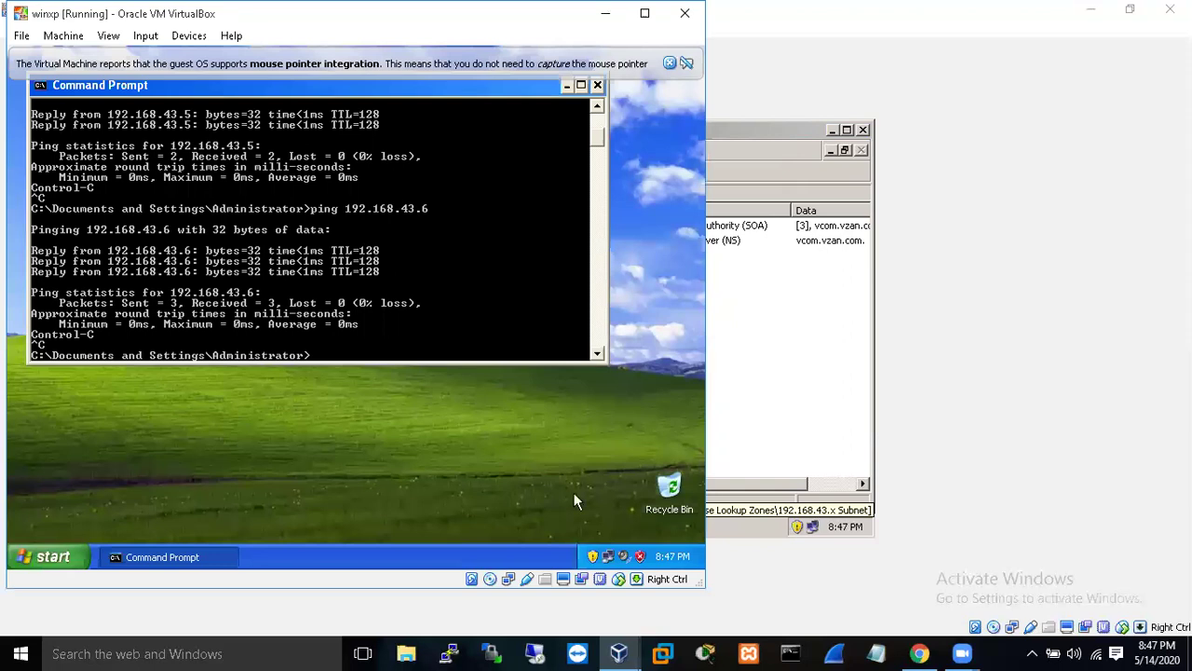
left_click(598, 86)
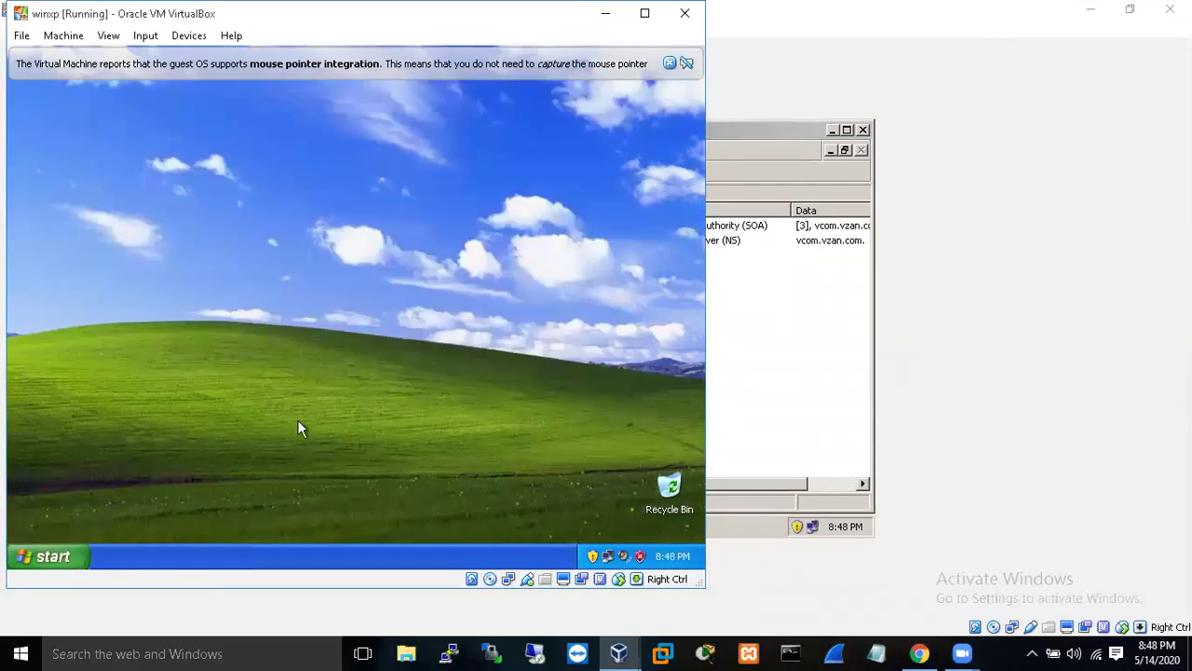
left_click(44, 559)
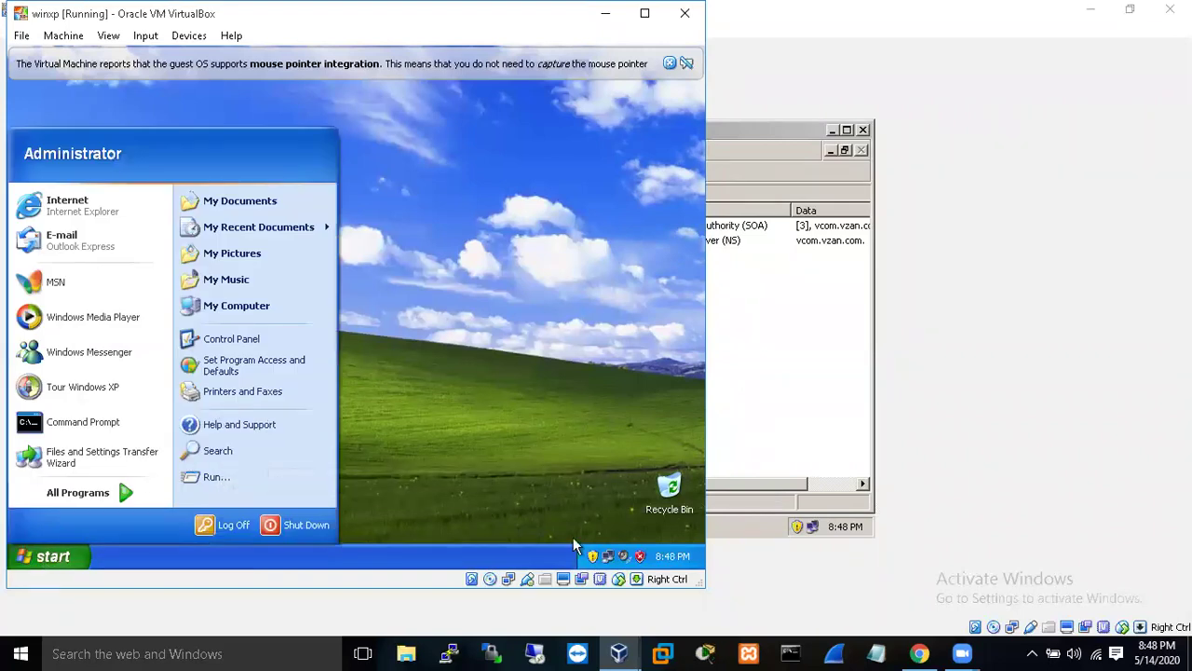
right_click(610, 557)
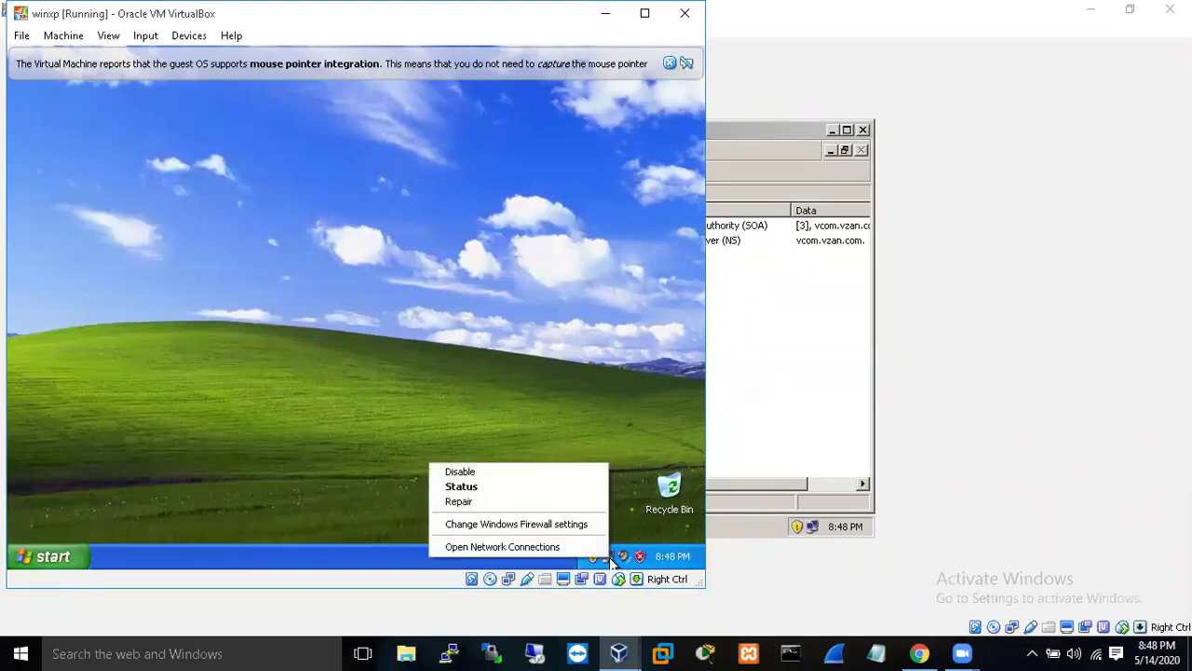
left_click(580, 543)
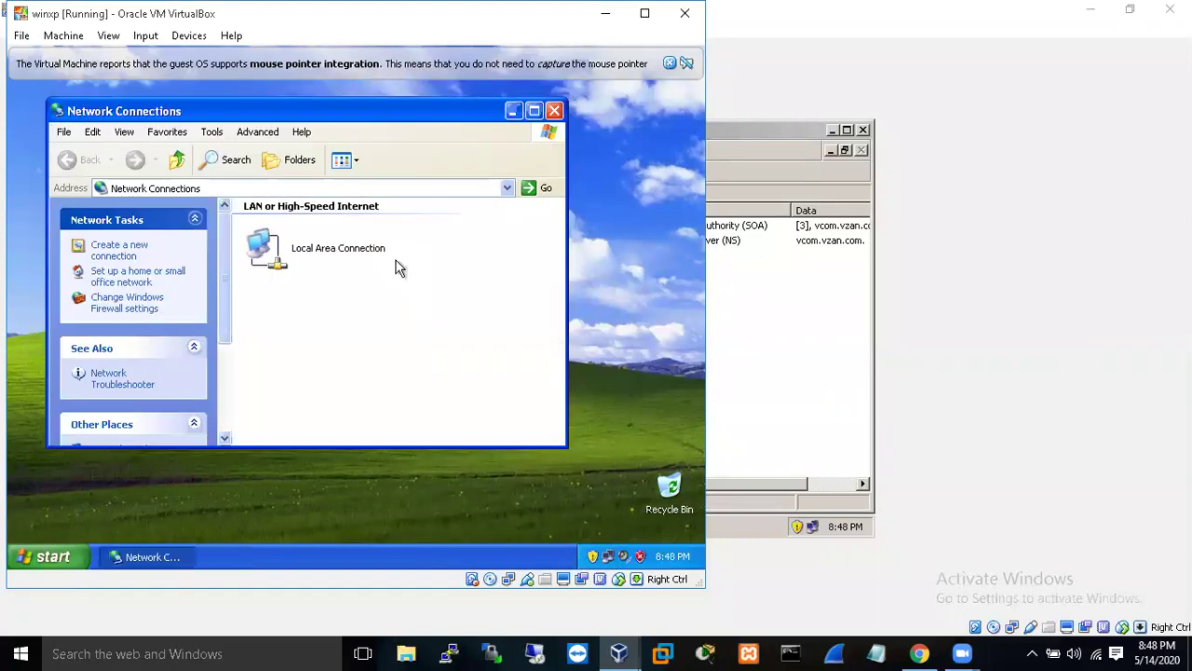
right_click(332, 251)
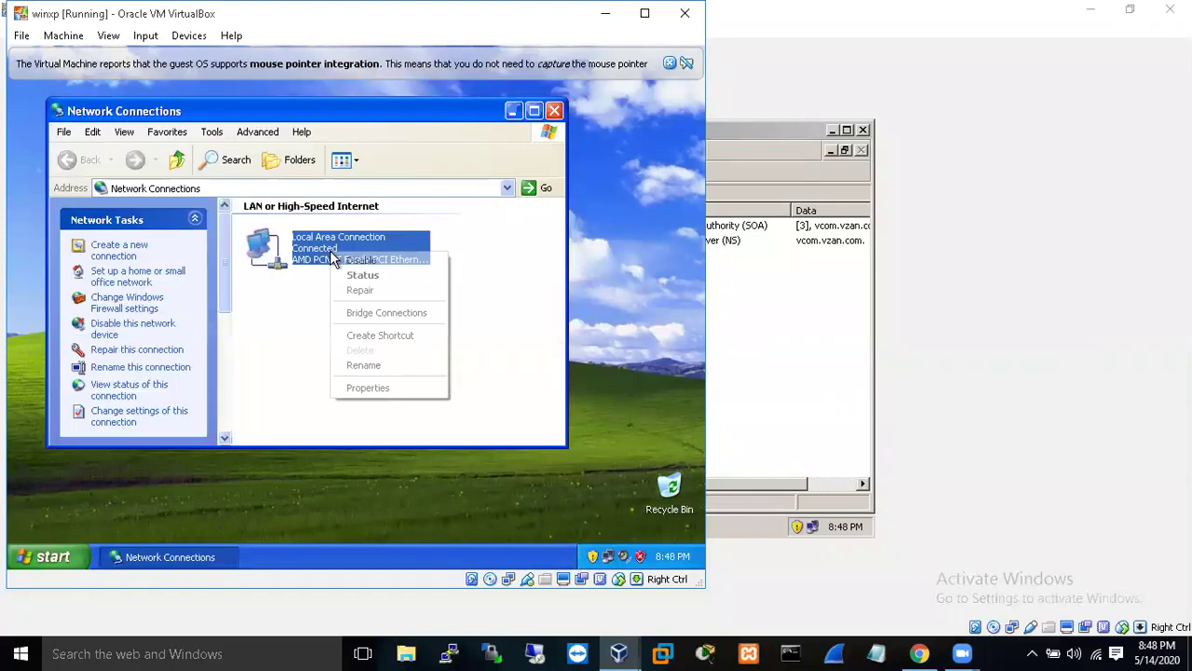
left_click(399, 386)
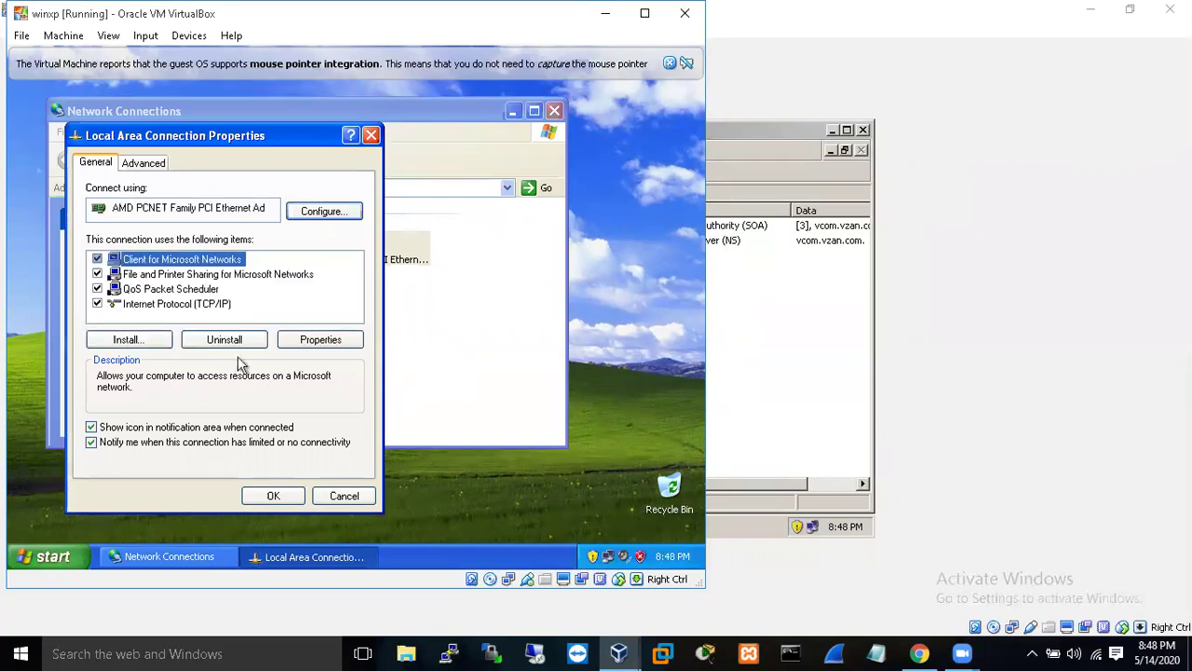
left_click(210, 303)
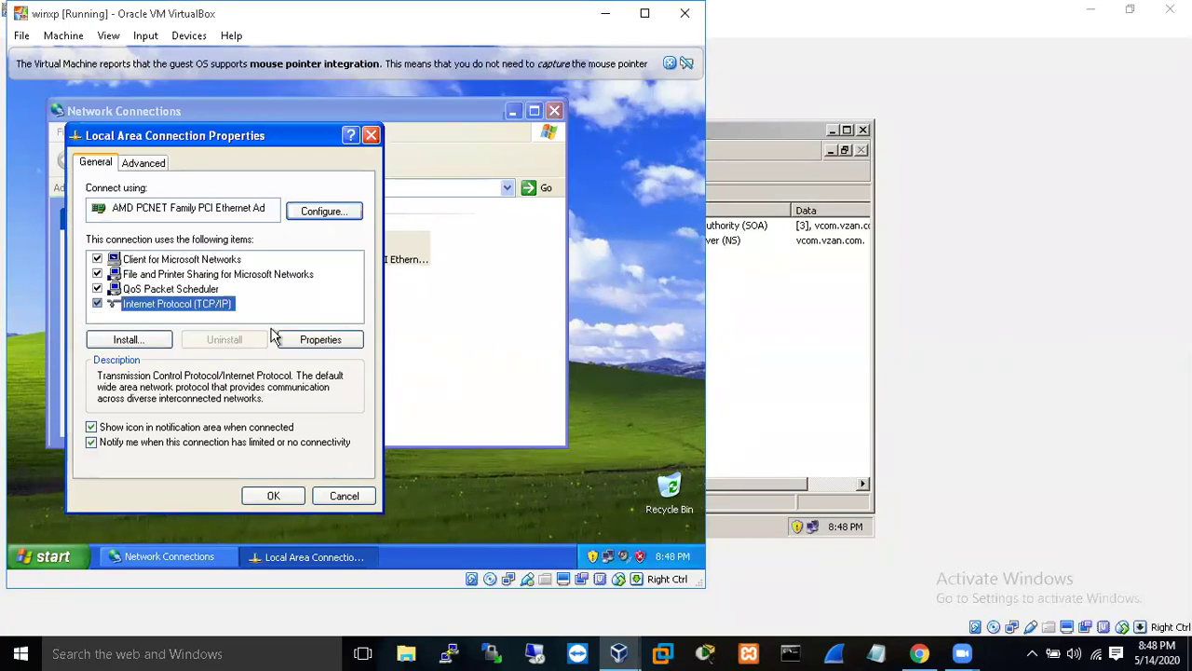
left_click(314, 339)
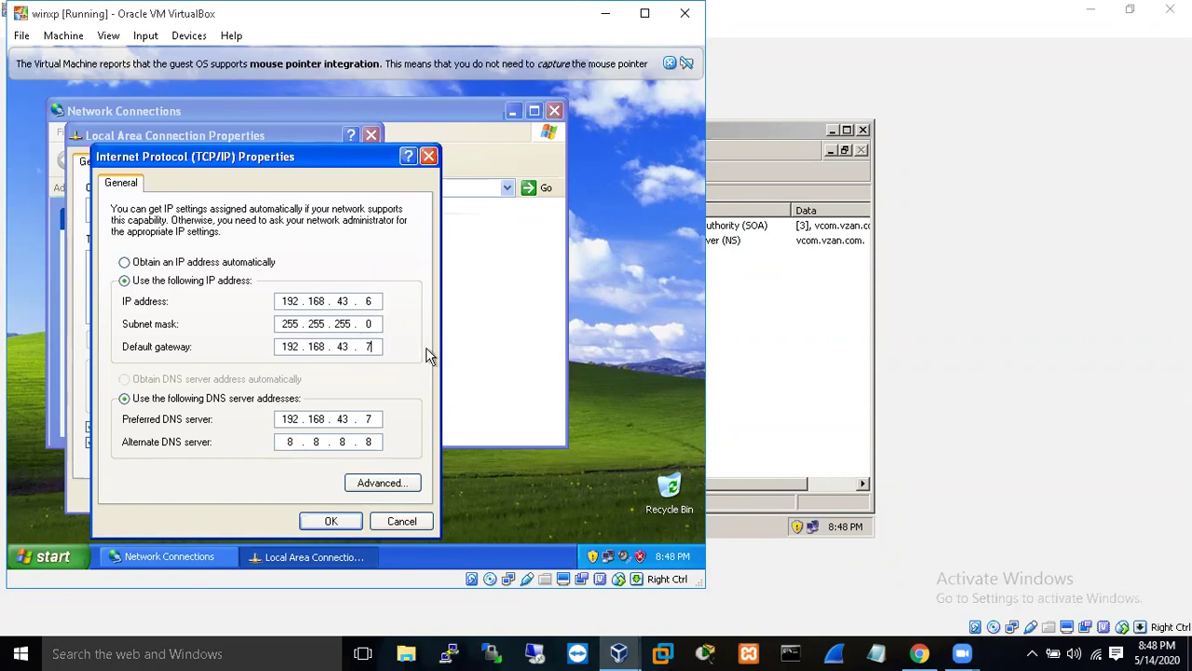
- Set the default gateway and preferred DNS server to 192.168.43.5 and close the network windows
key("BackSpace")
type("5")
type("5")
left_click(331, 524)
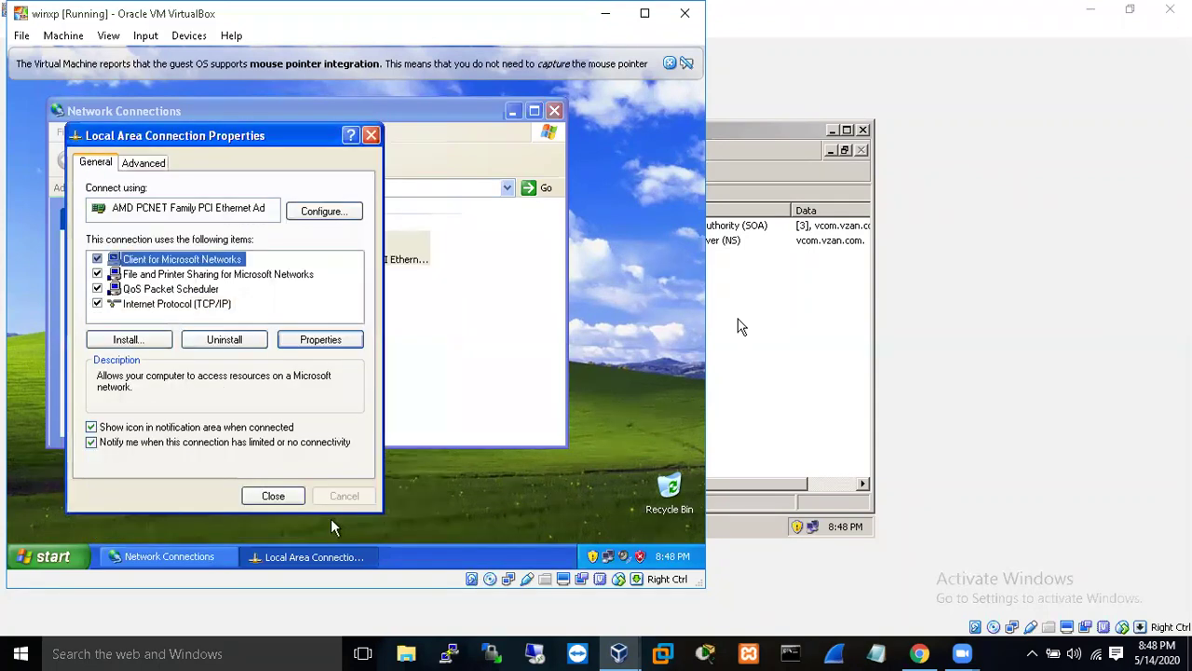
left_click(294, 499)
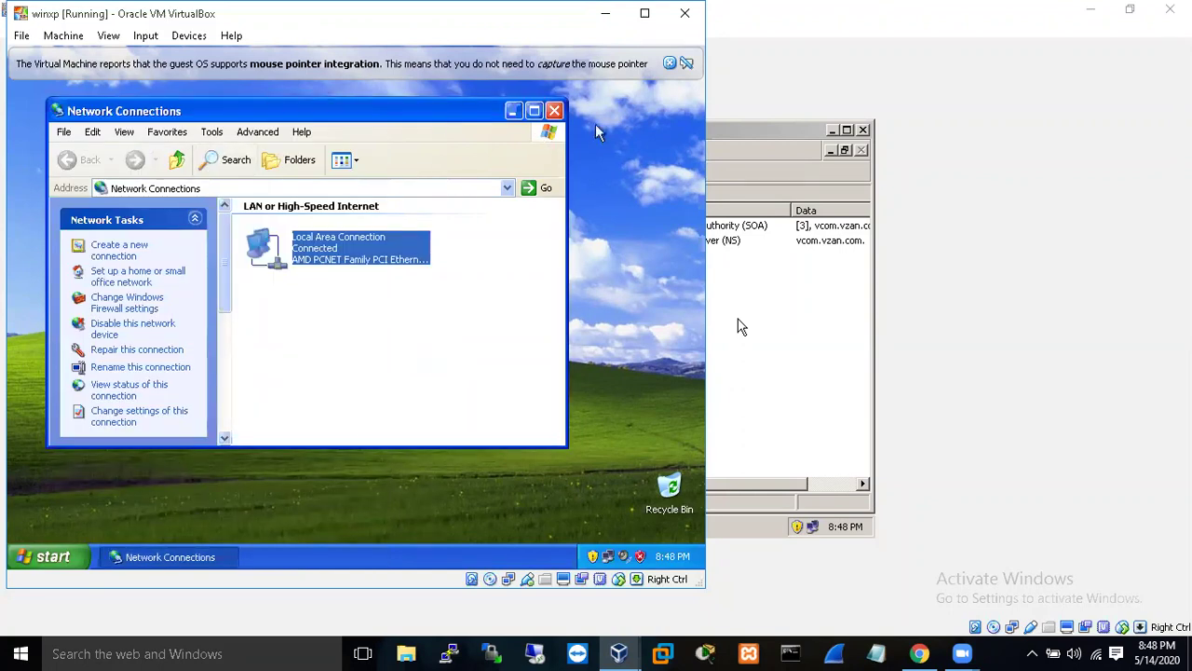
left_click(554, 111)
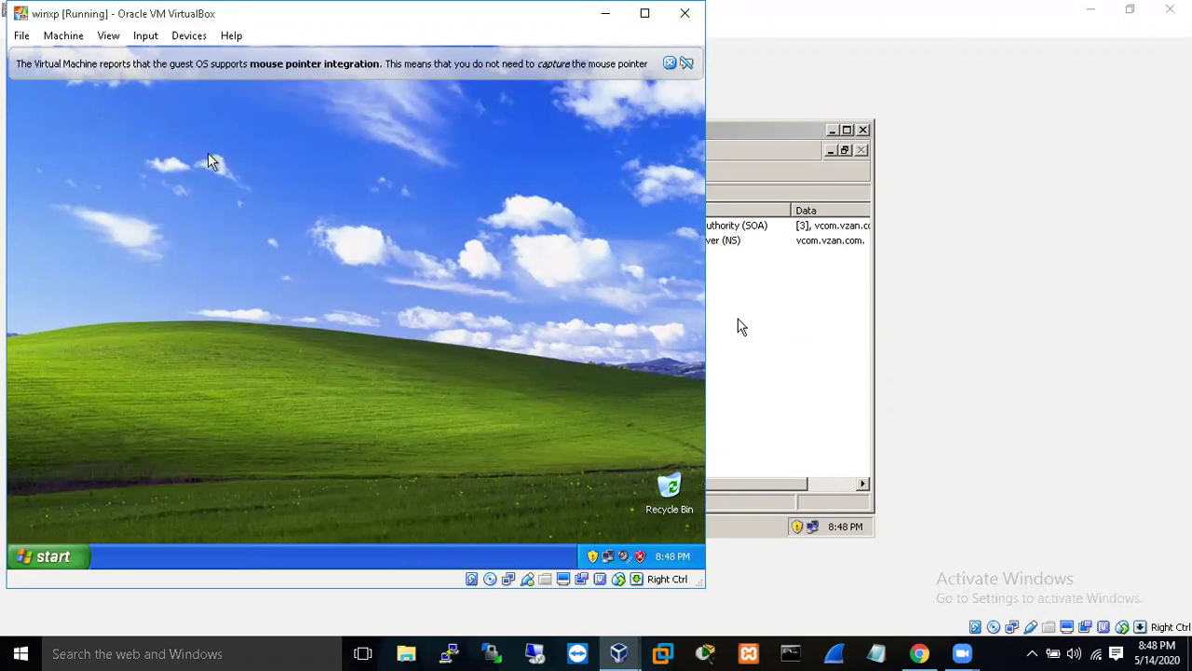
- In My Computer's Computer Name settings, make tes-1 a member of domain vzan.com
left_click(53, 556)
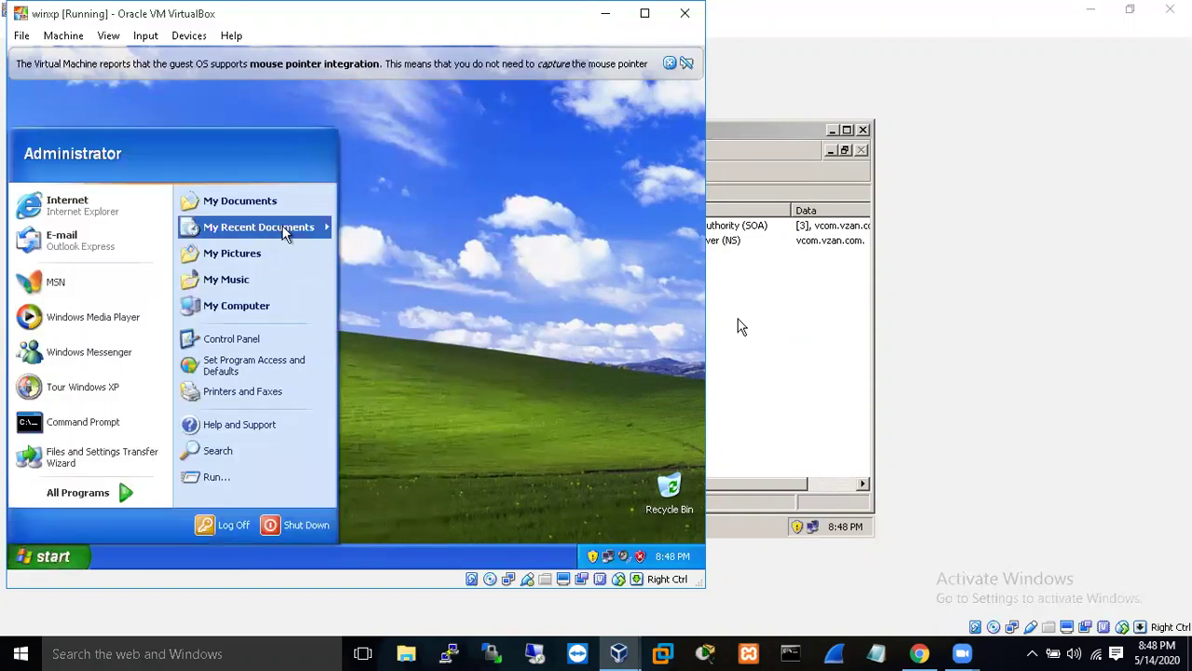
right_click(286, 312)
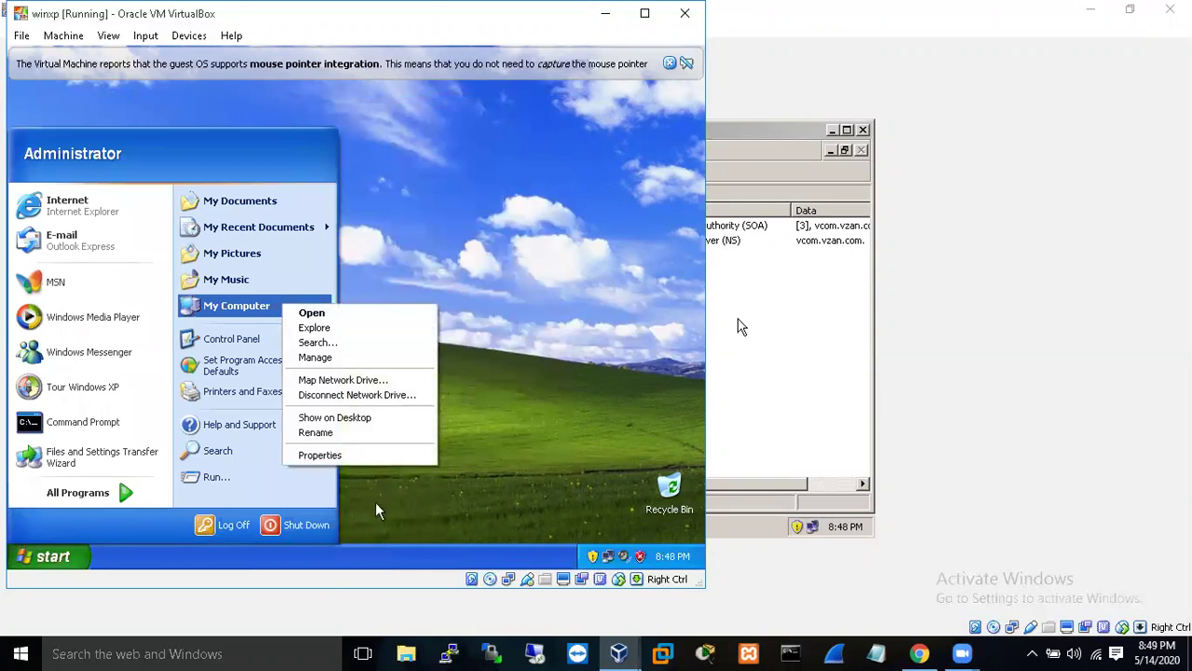
left_click(344, 454)
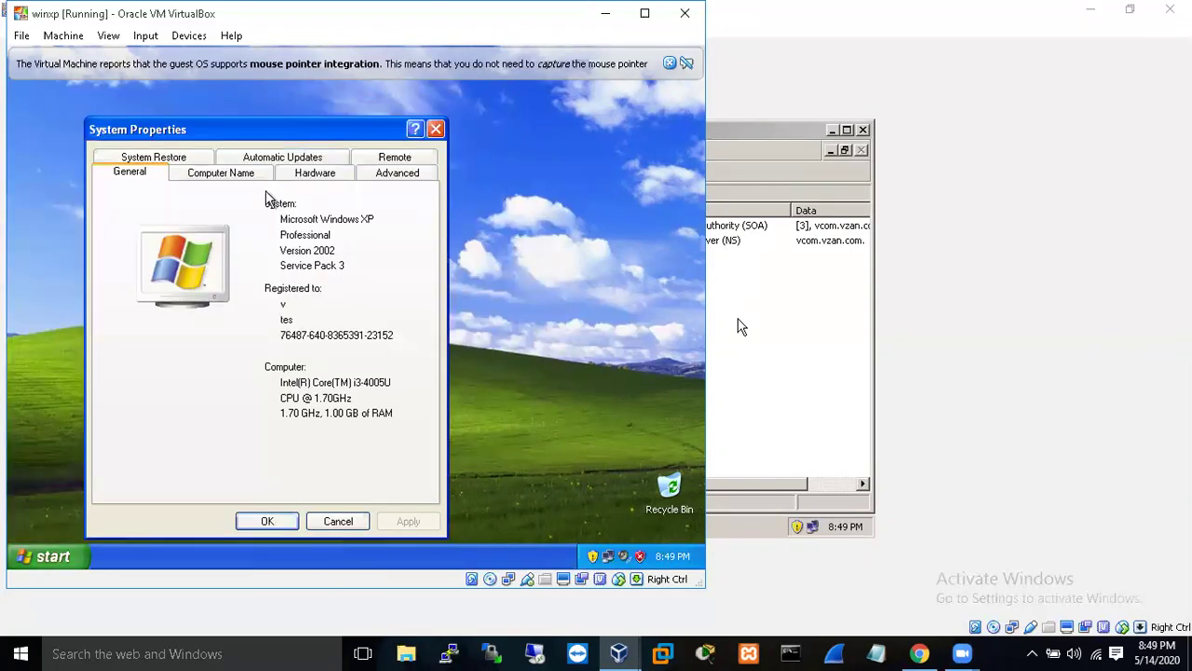
left_click(248, 176)
left_click(382, 386)
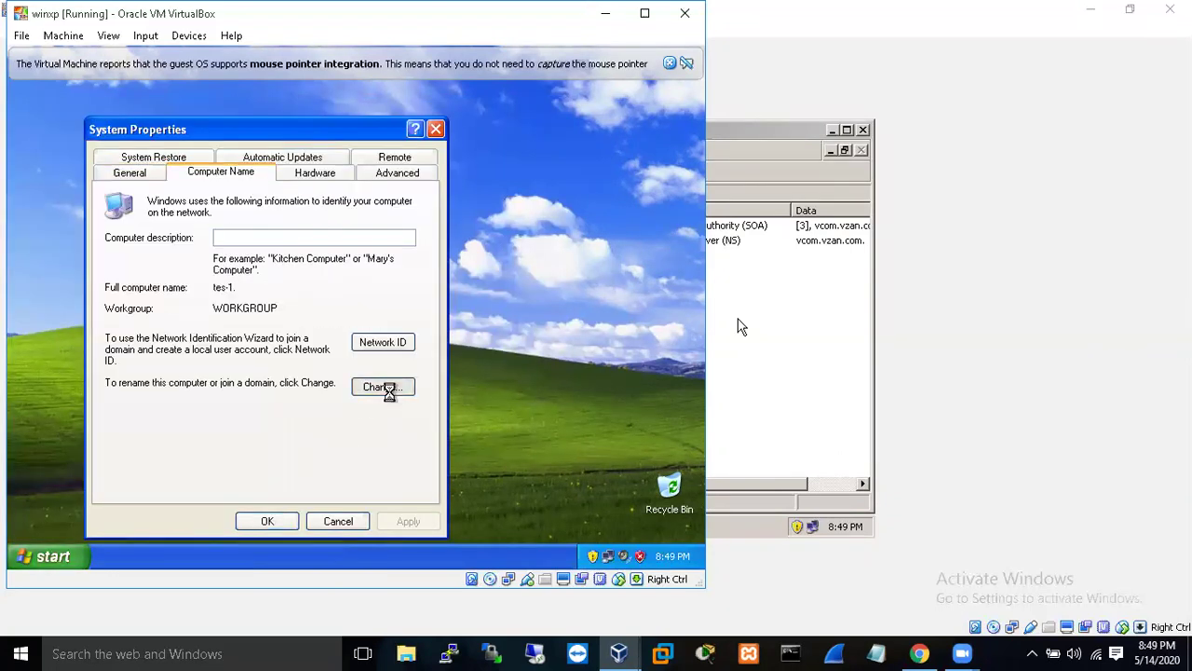
left_click(119, 362)
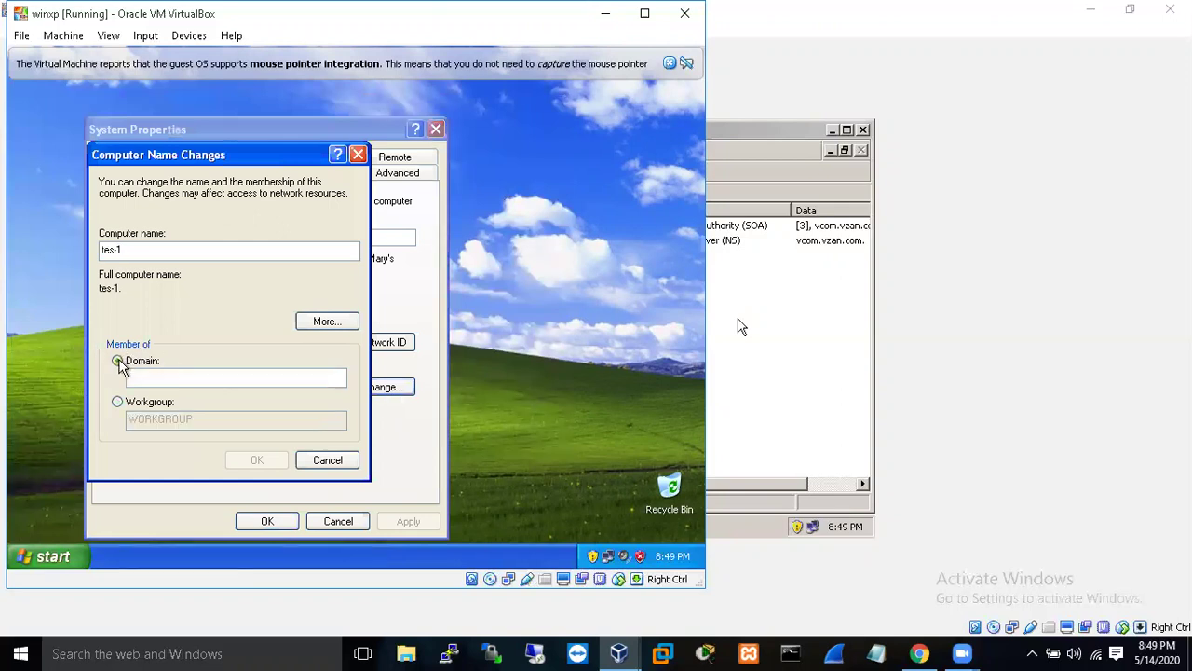
type("vza")
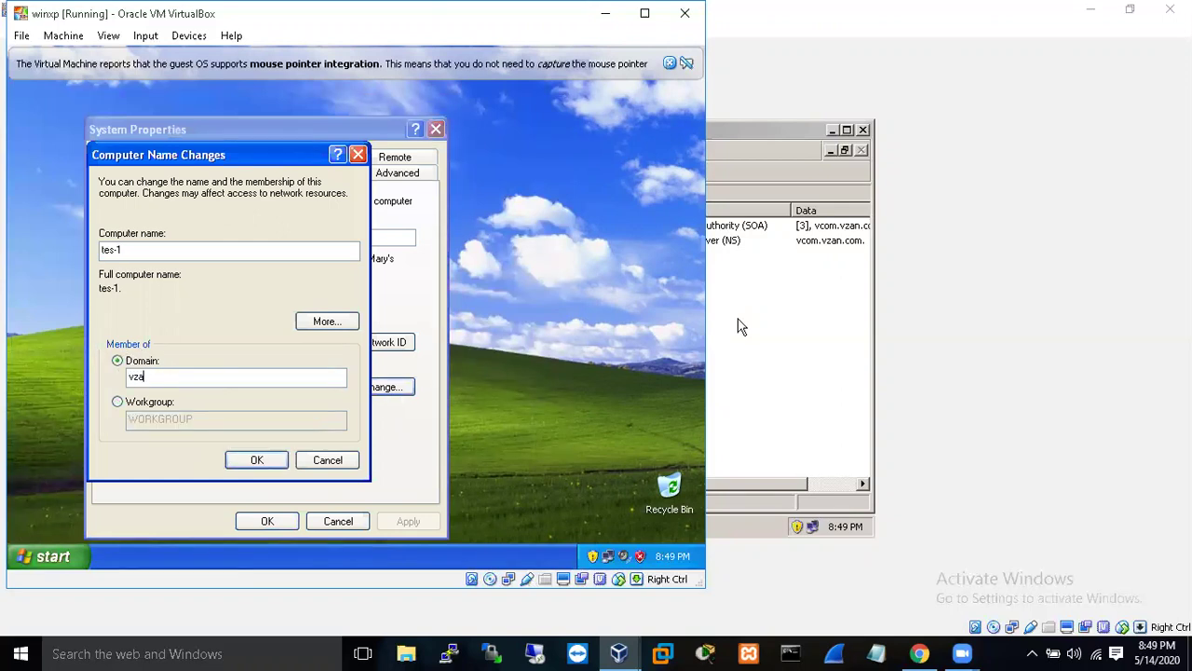
type("n.com")
left_click(242, 465)
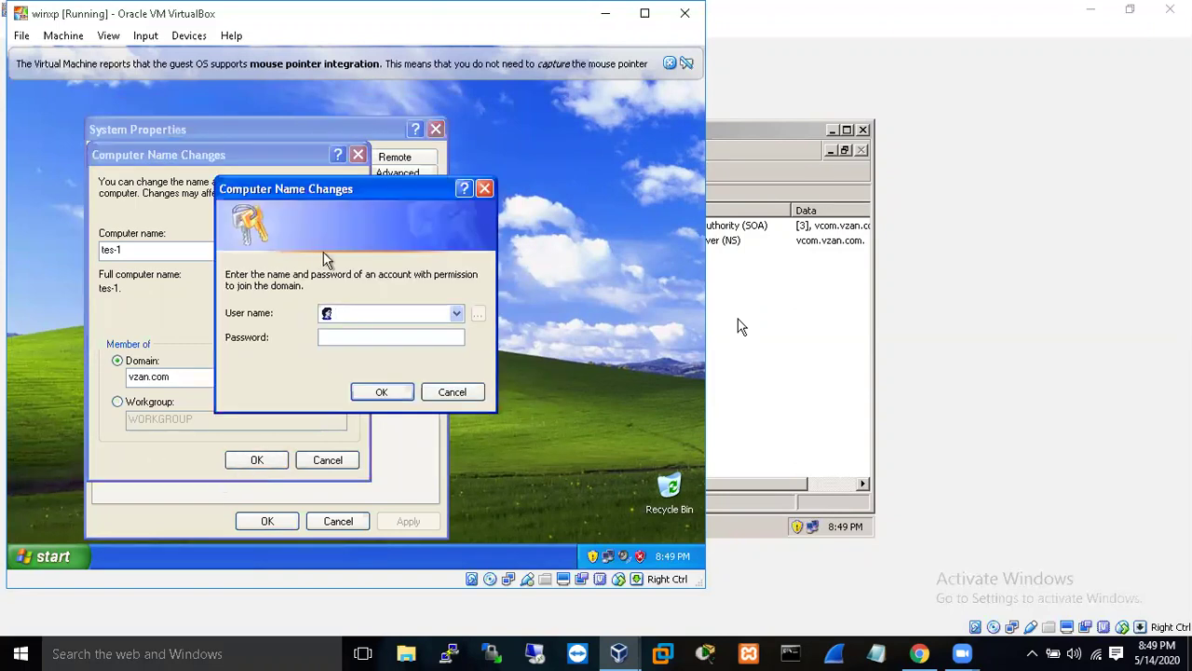
- Authenticate with the Administrator account and password, acknowledge the welcome, and restart the XP client
type("Ad")
type("mini")
type("strato•••••••")
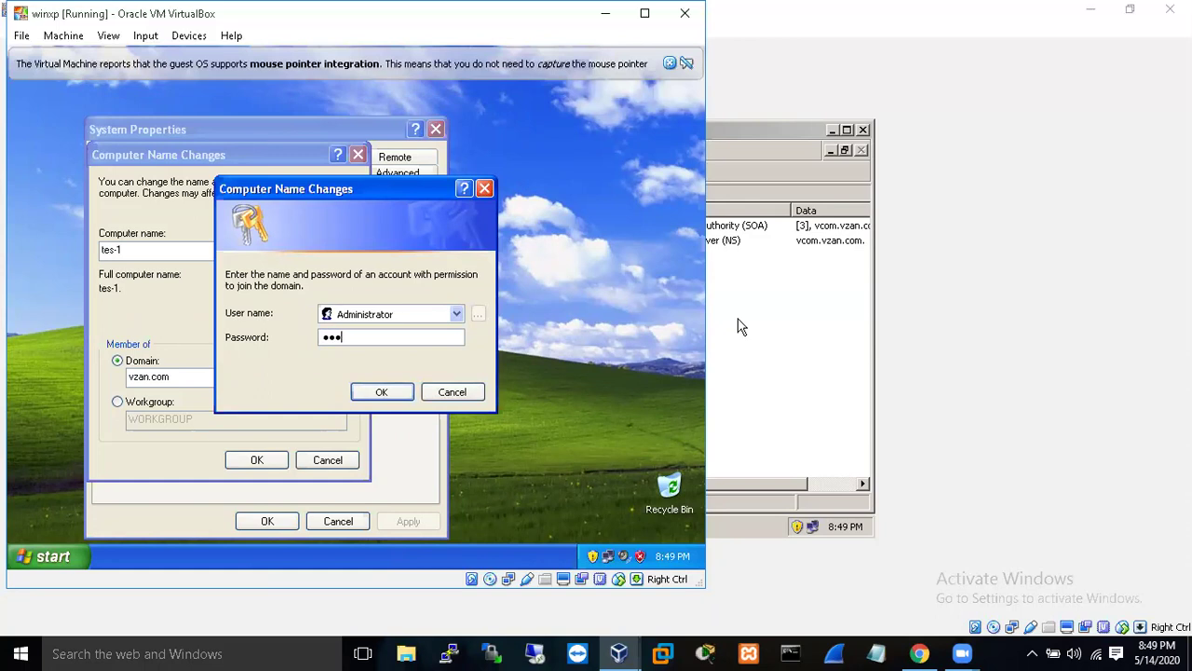
type("•••")
left_click(384, 392)
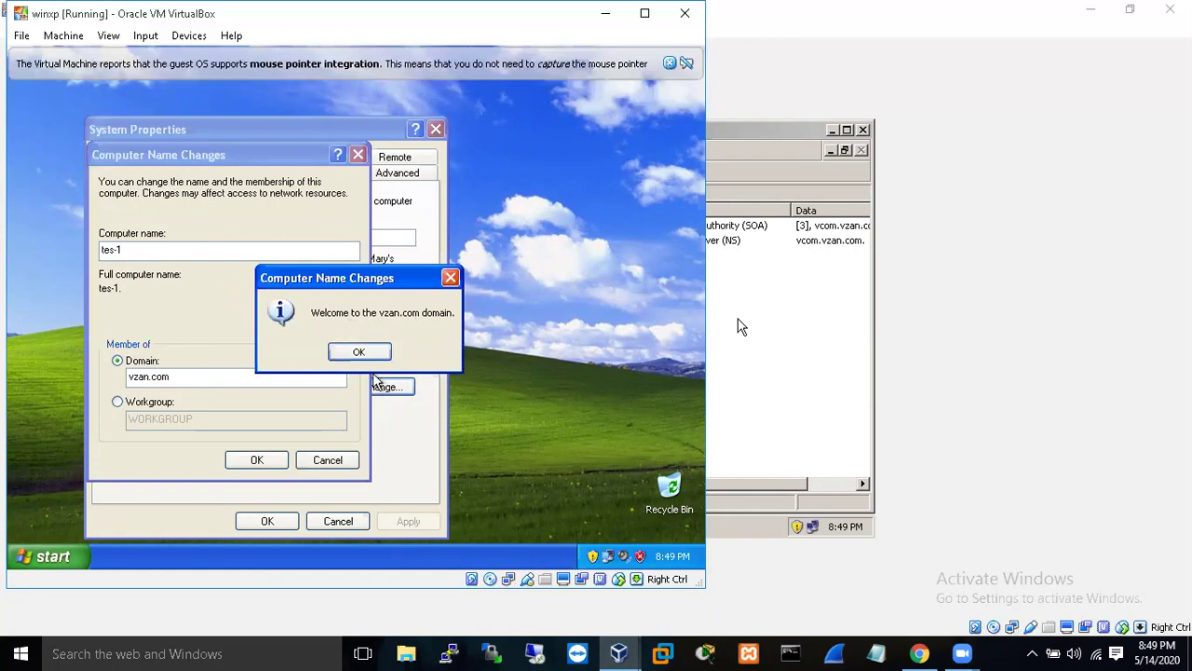
left_click(359, 356)
left_click(359, 357)
left_click(272, 522)
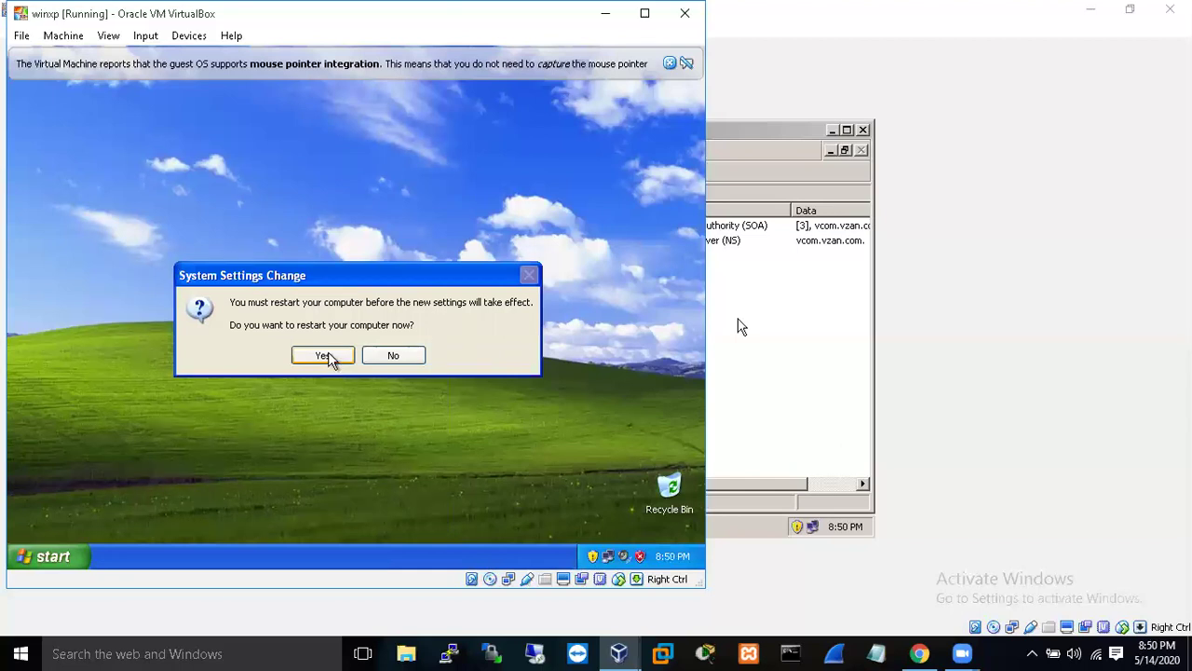
left_click(322, 356)
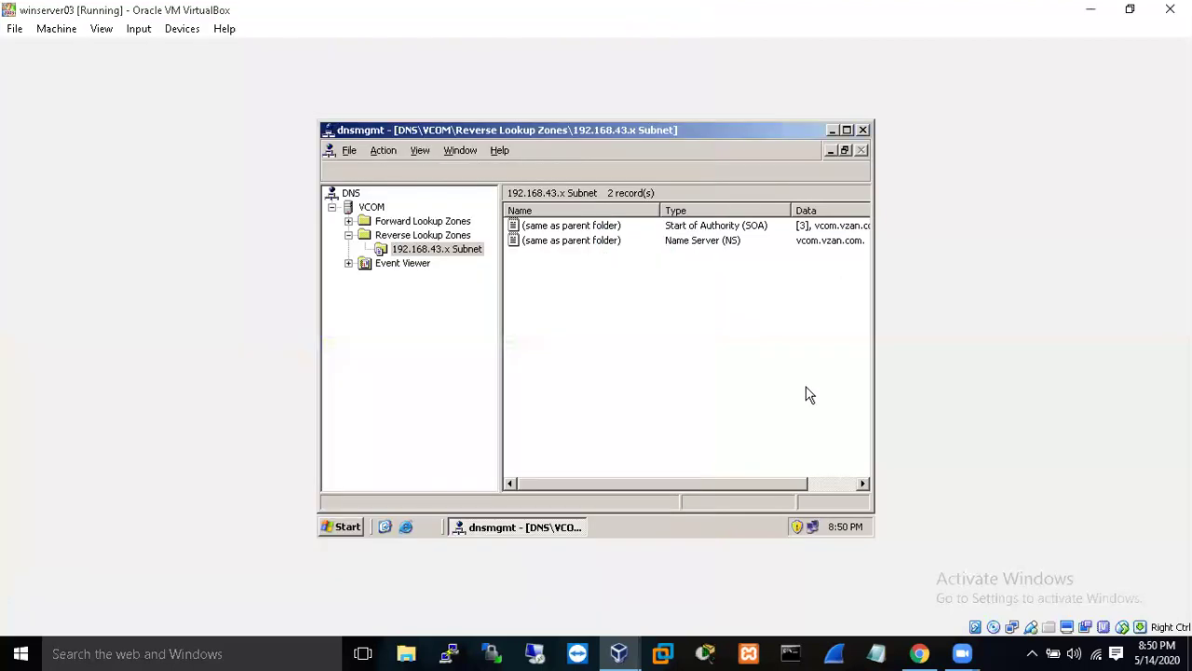
- On winserver03, close DNS, launch Active Directory Users and Computers, and open the Users container's New menu
left_click(807, 394)
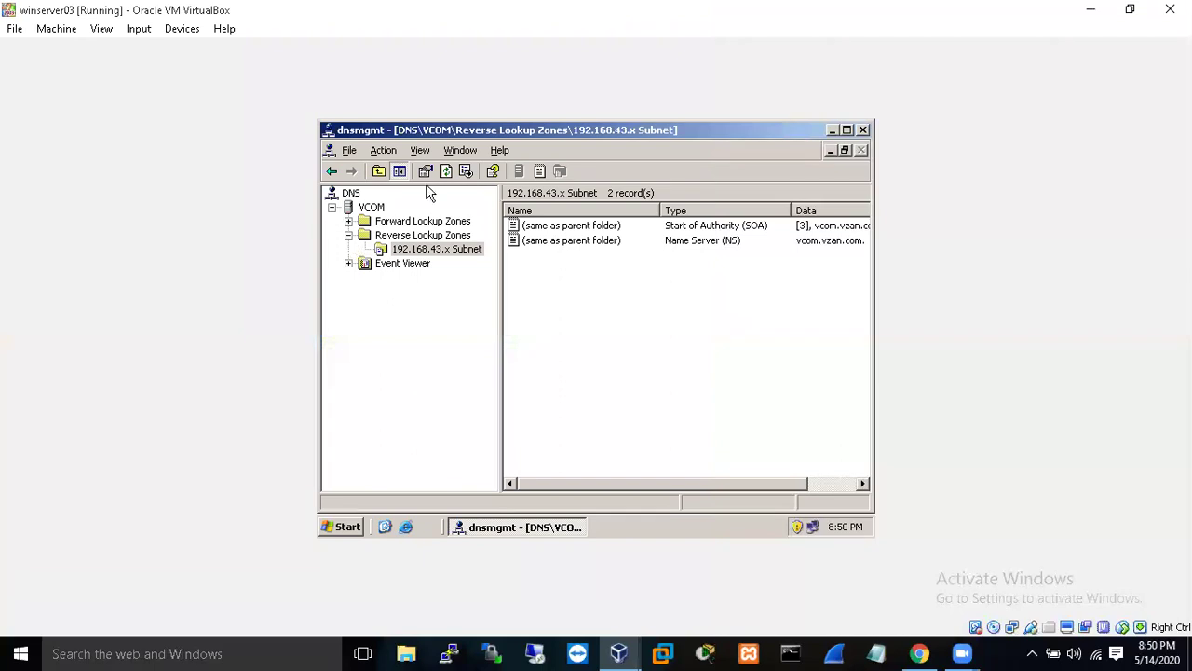
left_click(862, 129)
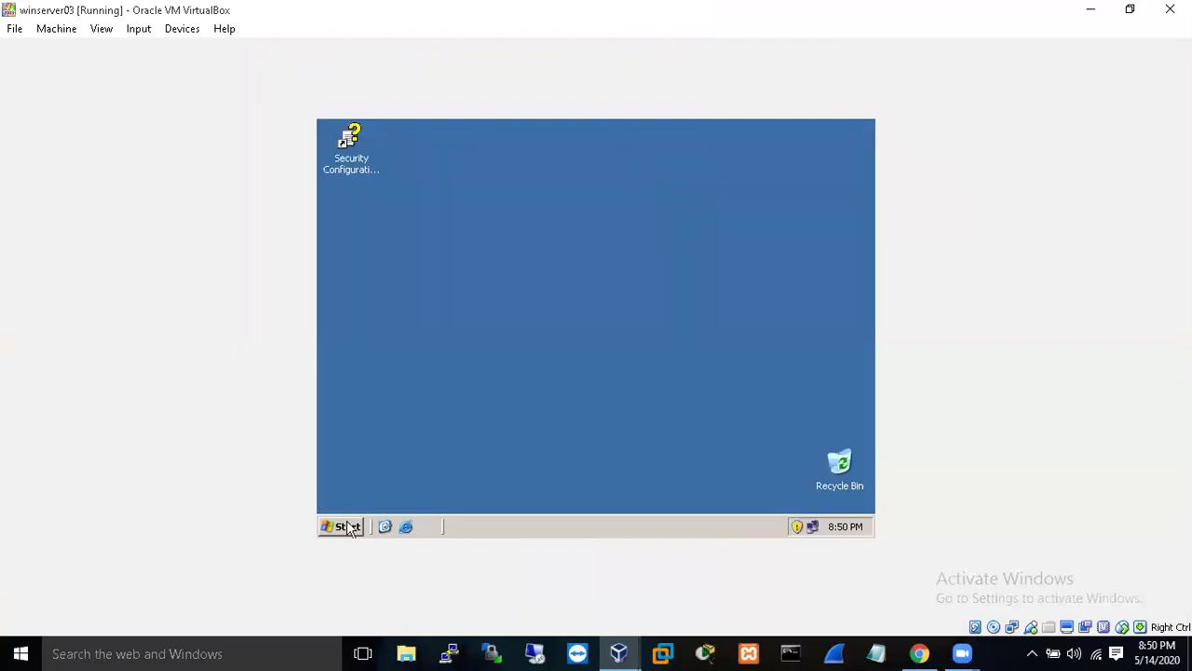
left_click(350, 528)
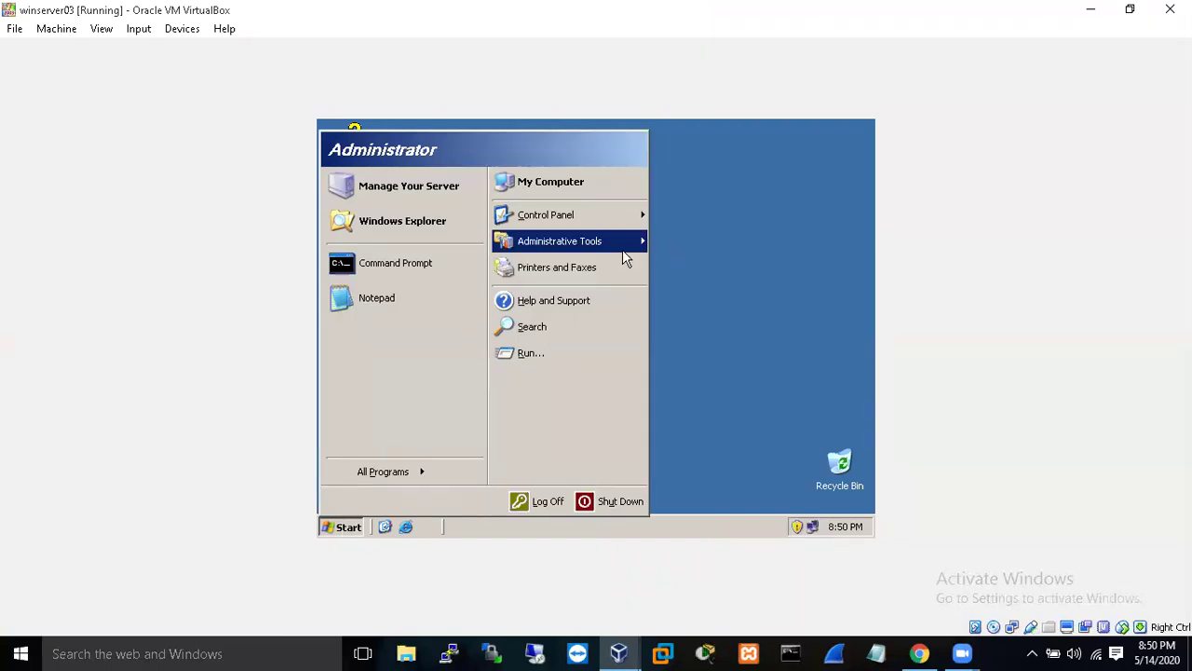
mouse_move(631, 254)
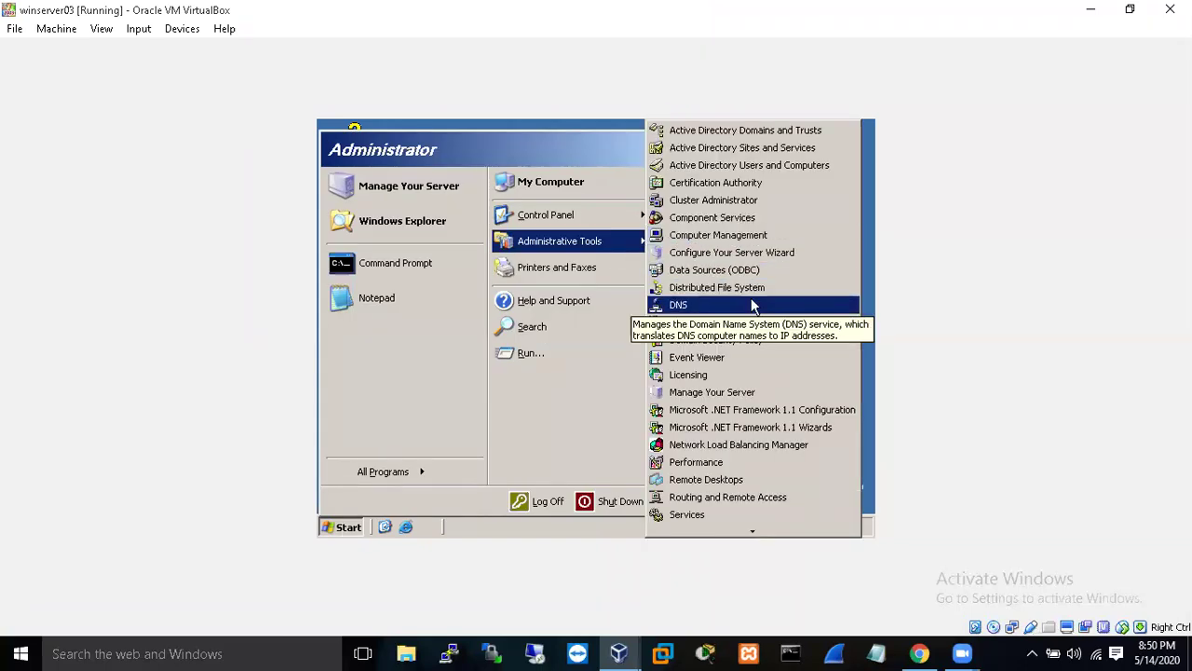
left_click(757, 168)
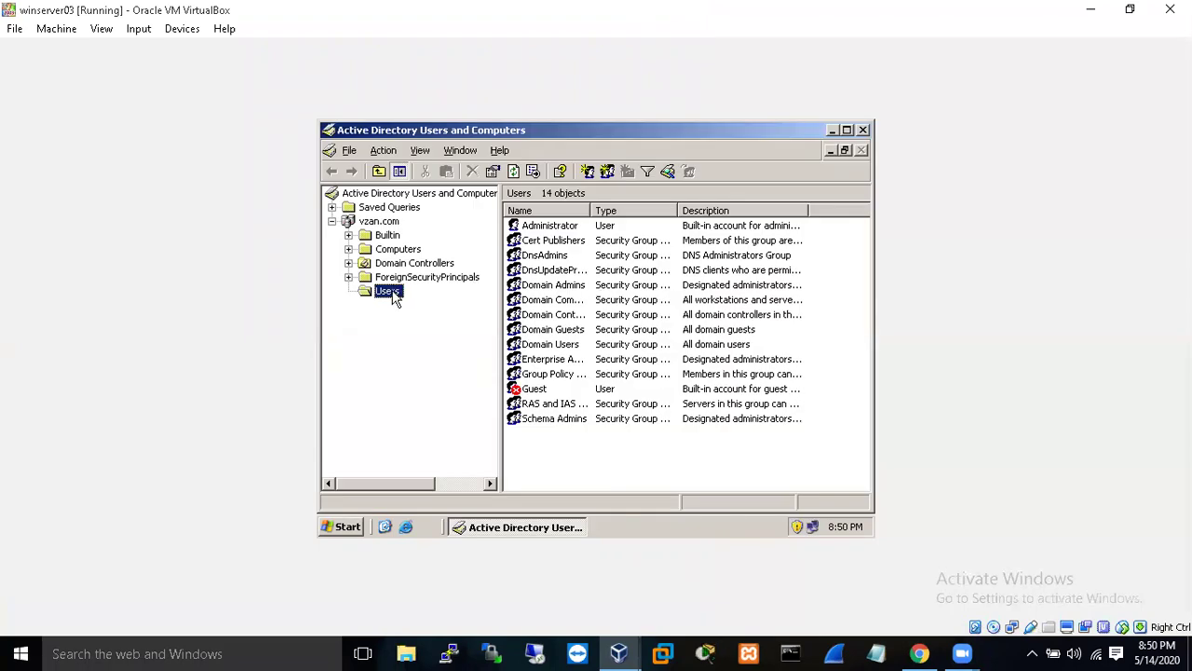
right_click(390, 292)
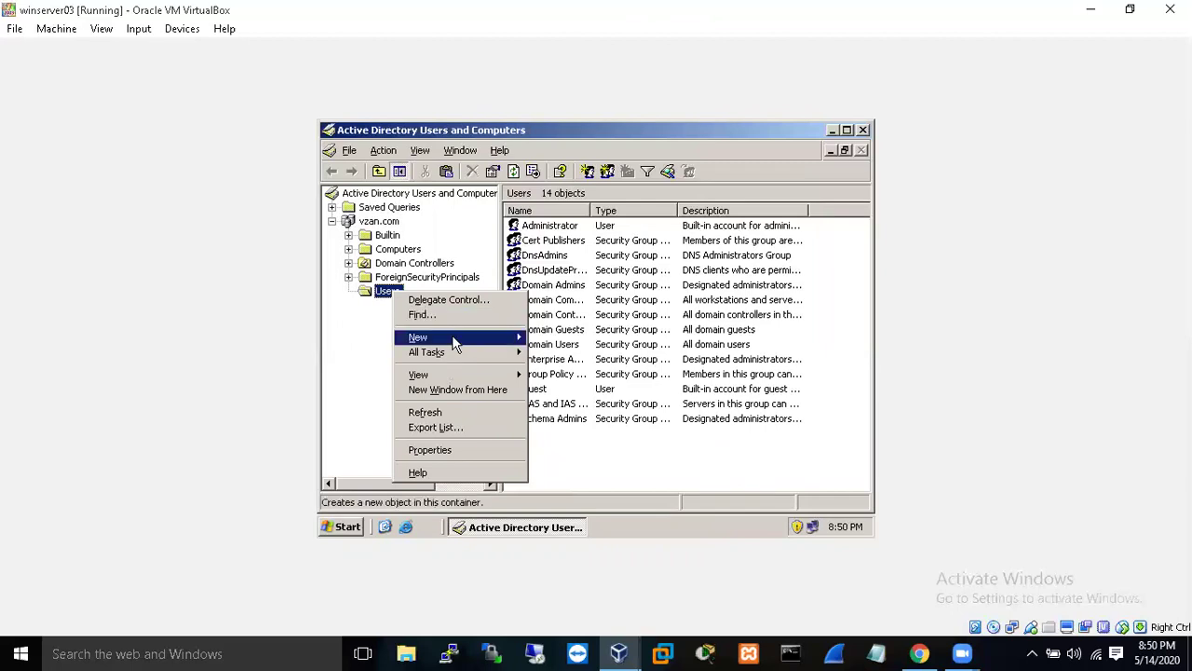
mouse_move(452, 338)
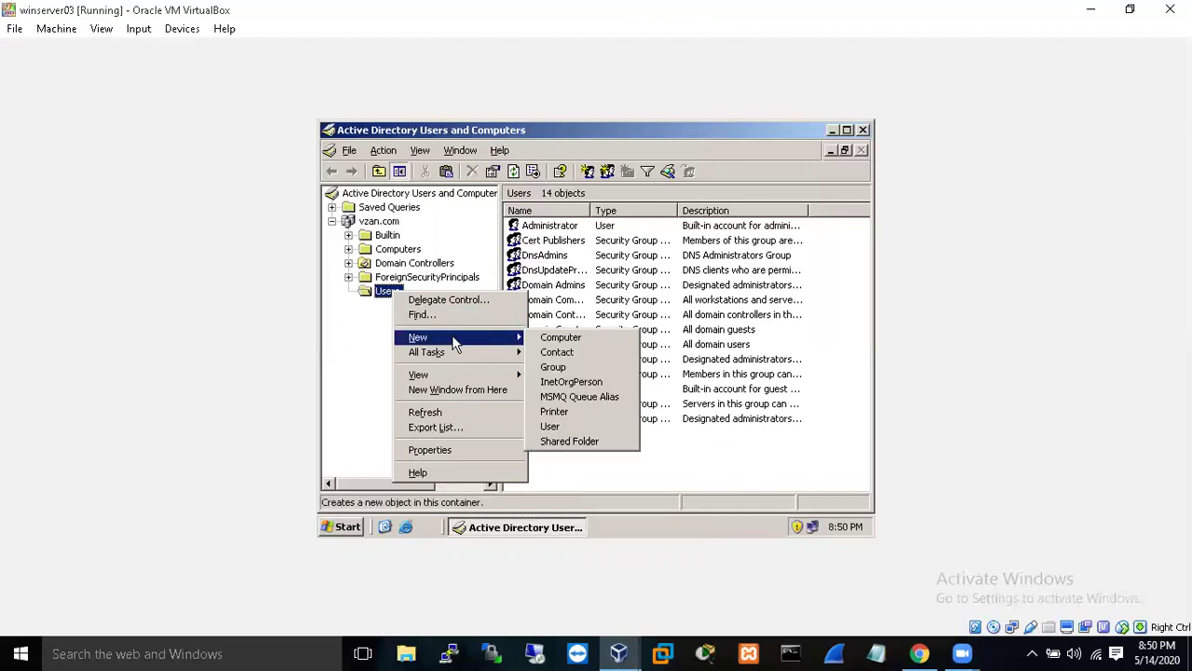
- Start a new user in vzan.com/Users with first name budi and logon name budi
left_click(561, 427)
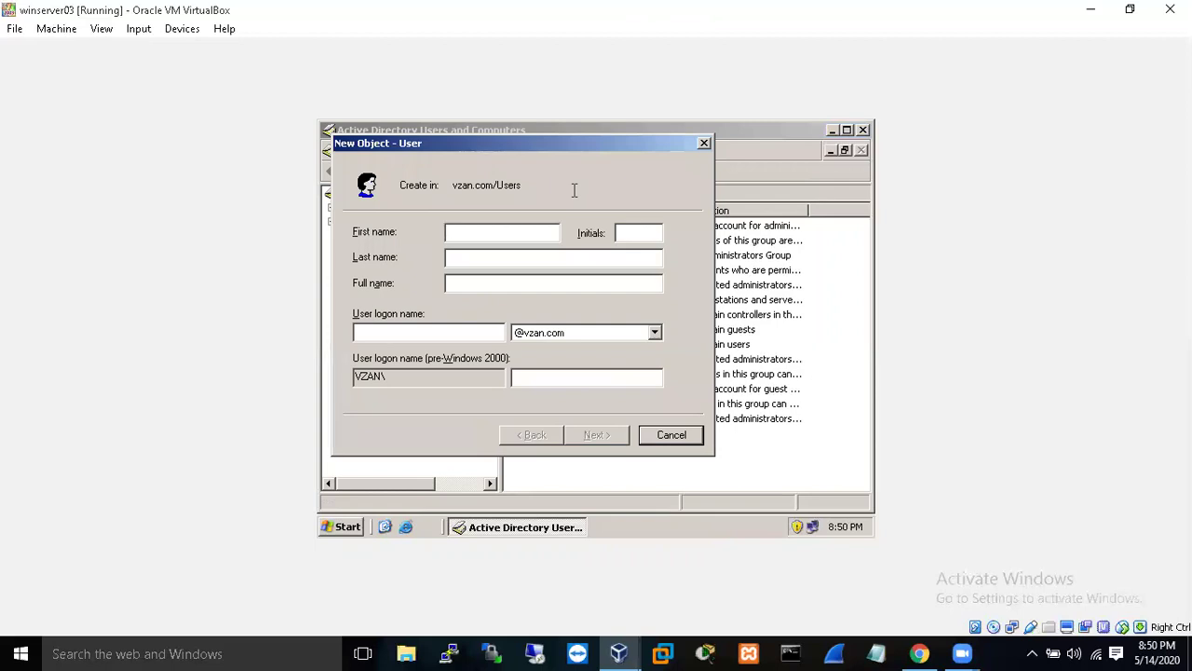
type("budi")
key("Tab")
key("Tab")
type("bud")
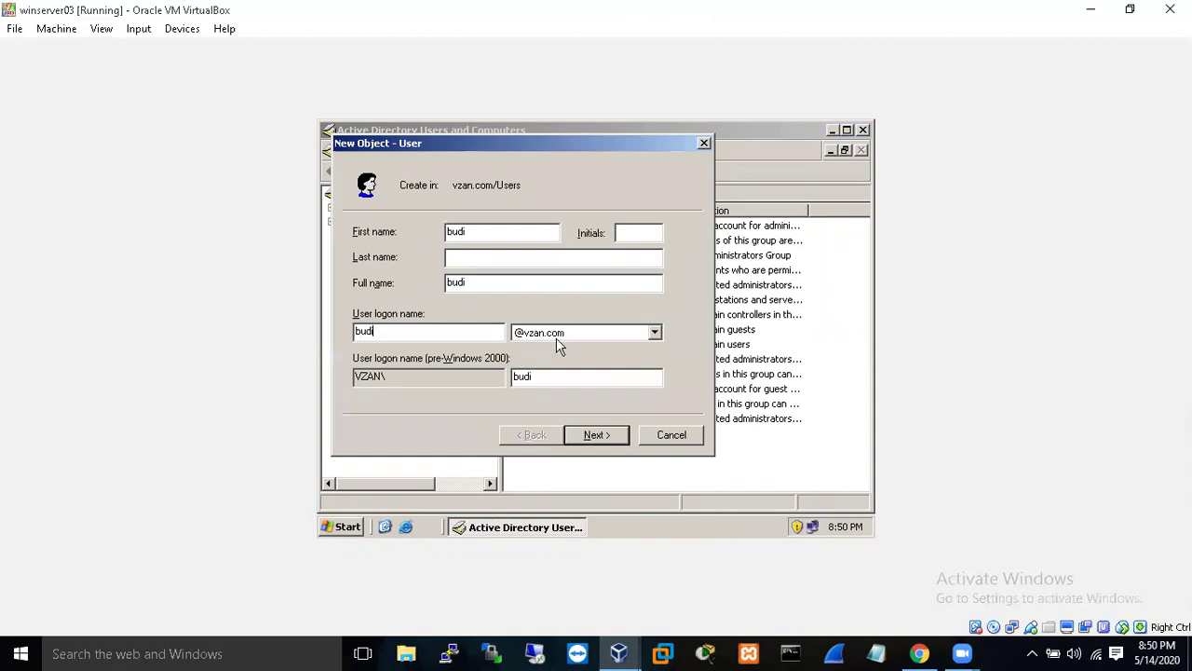
left_click(600, 435)
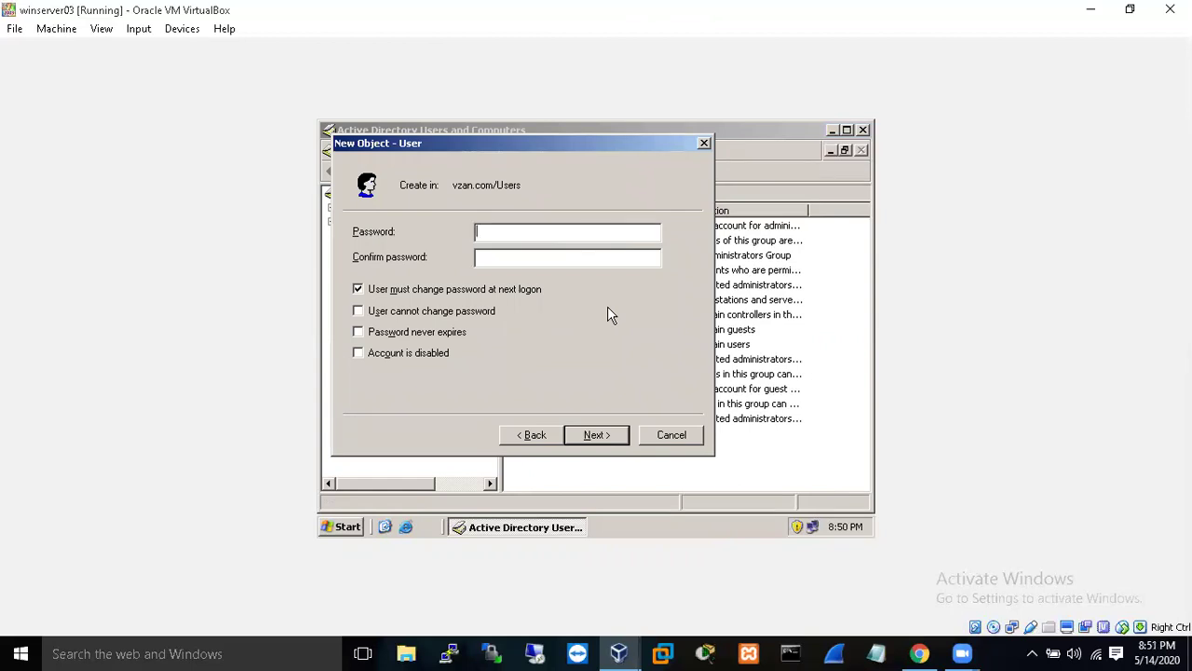
- Enter and confirm the new user's password, correcting one character
type("••••••••••")
key("Tab")
type("••••••••••")
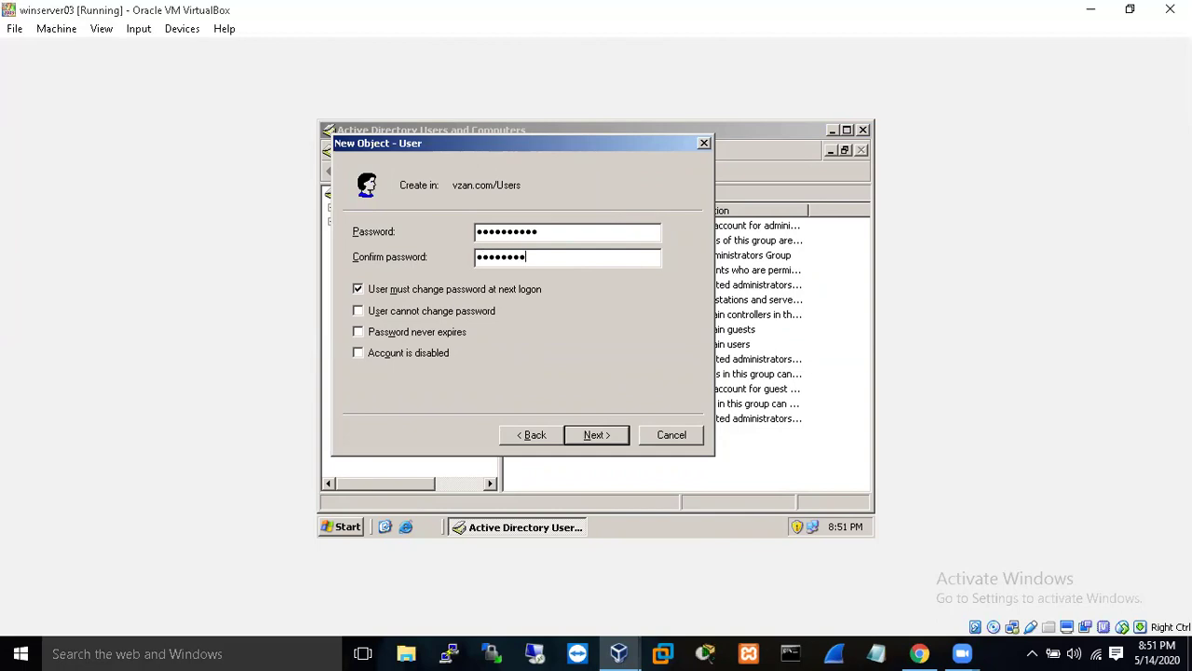
left_click(606, 224)
key("BackSpace")
type("•")
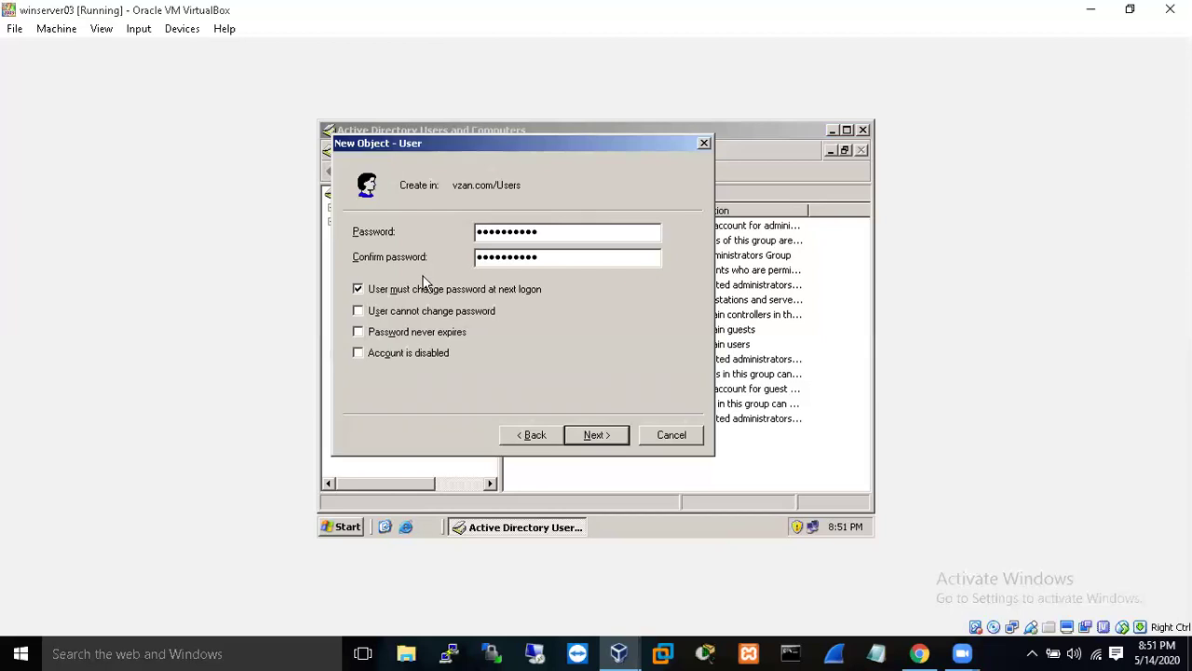
- Make budi's password never expire and not user-changeable, with no forced change, and create the account
left_click(363, 297)
left_click(357, 311)
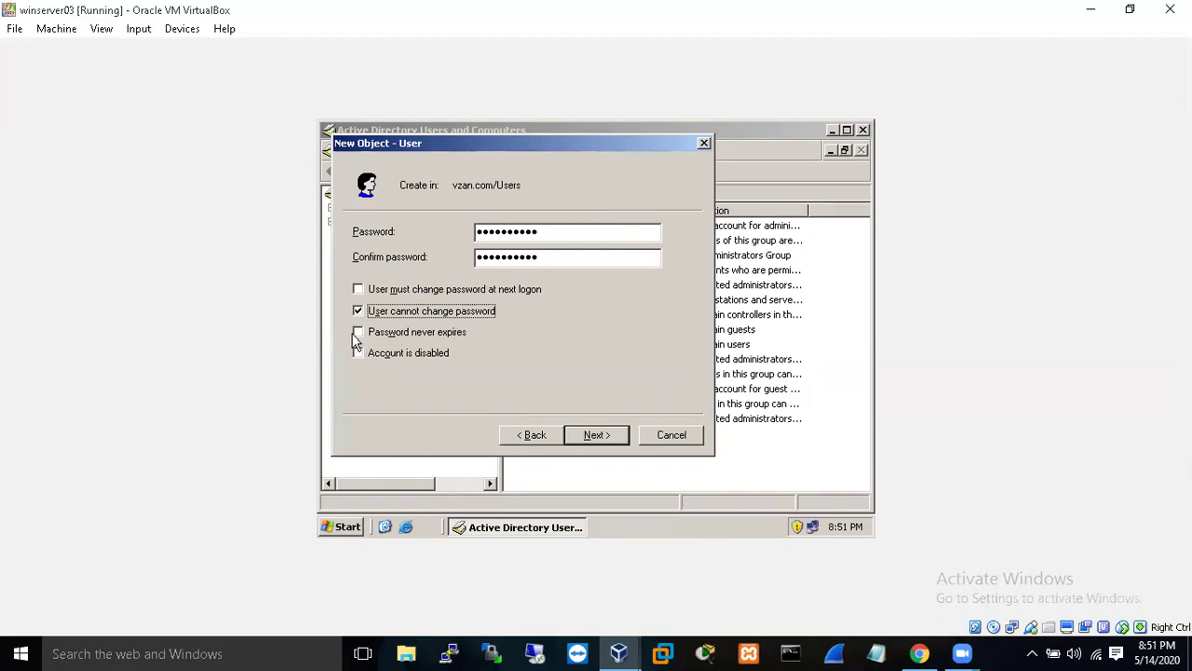
left_click(359, 333)
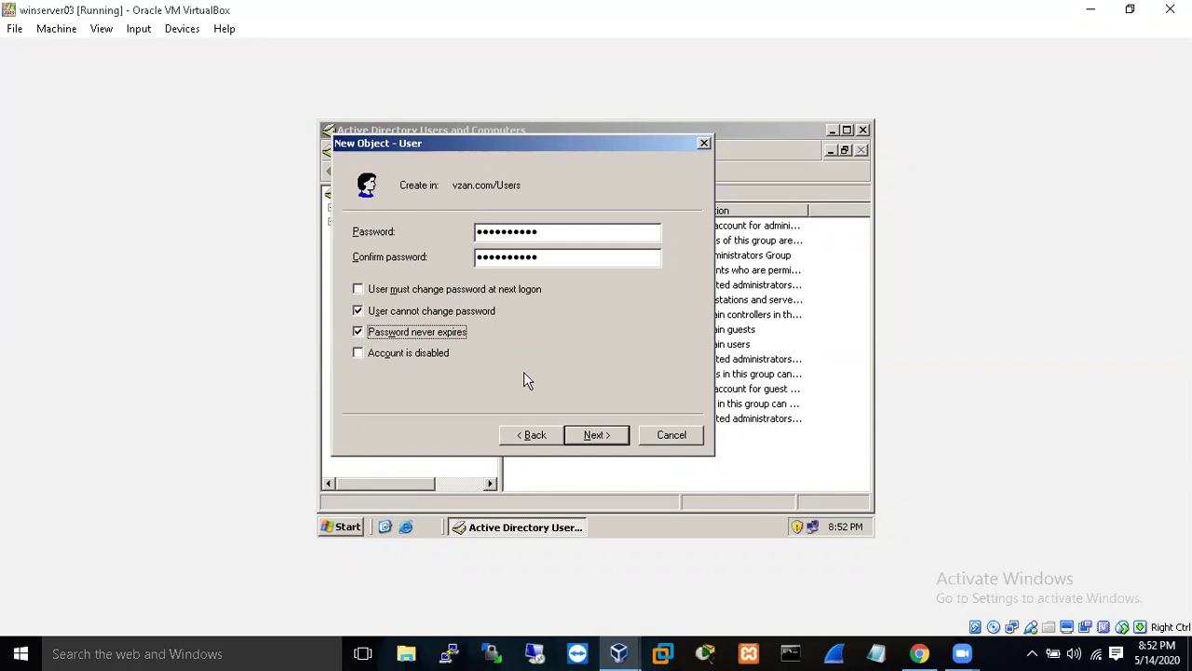
left_click(597, 435)
left_click(604, 442)
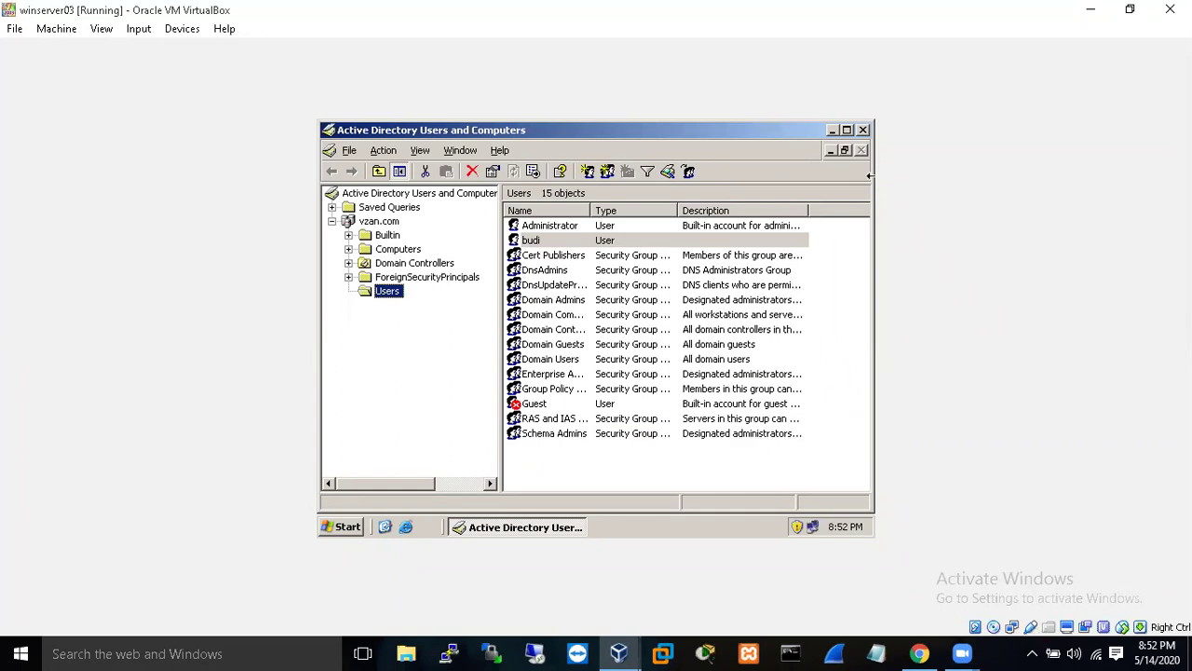
- Switch to the winxp VM and bring up its Windows logon prompt
left_click(629, 652)
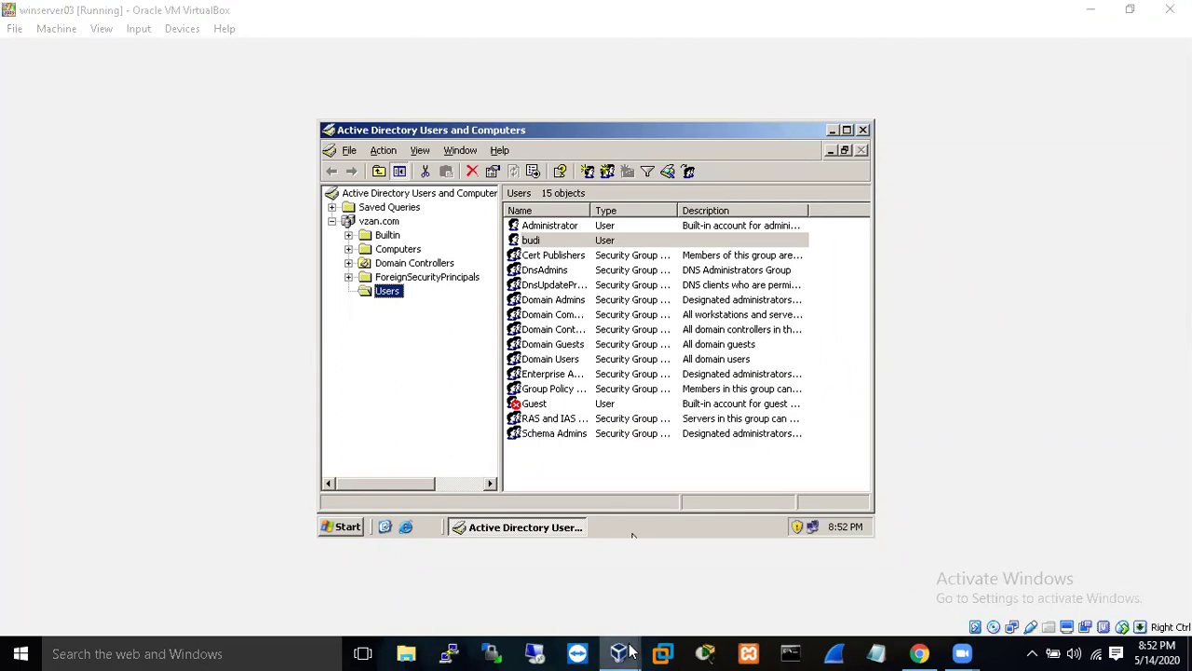
left_click(793, 585)
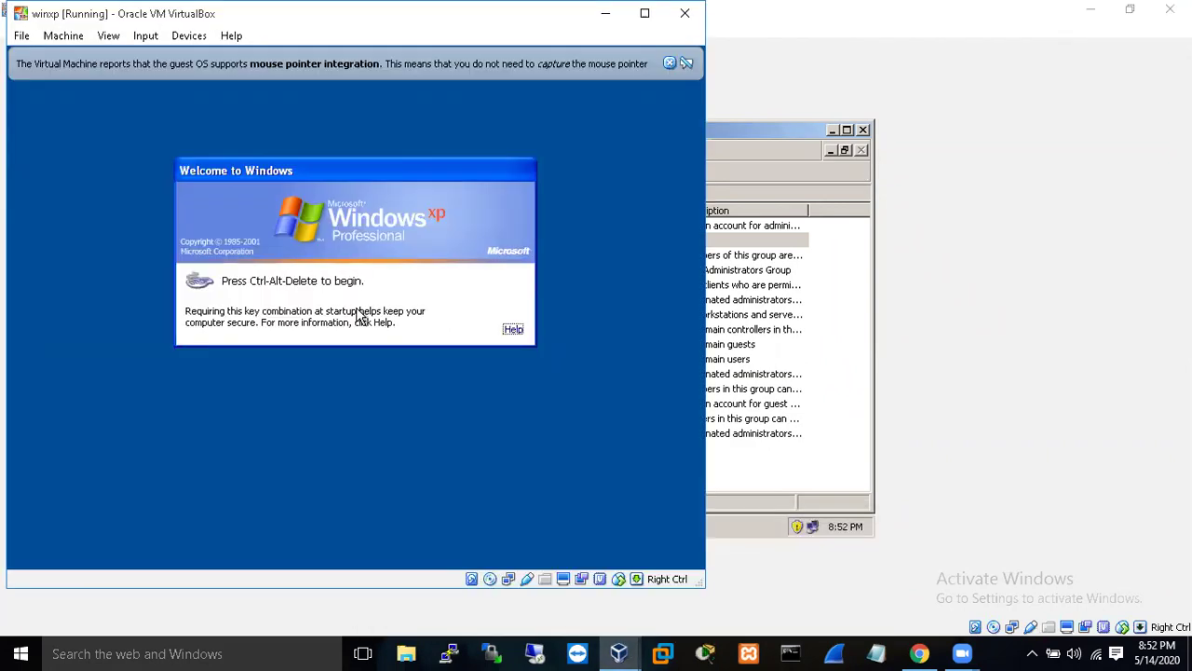
key("ctrl+Delete")
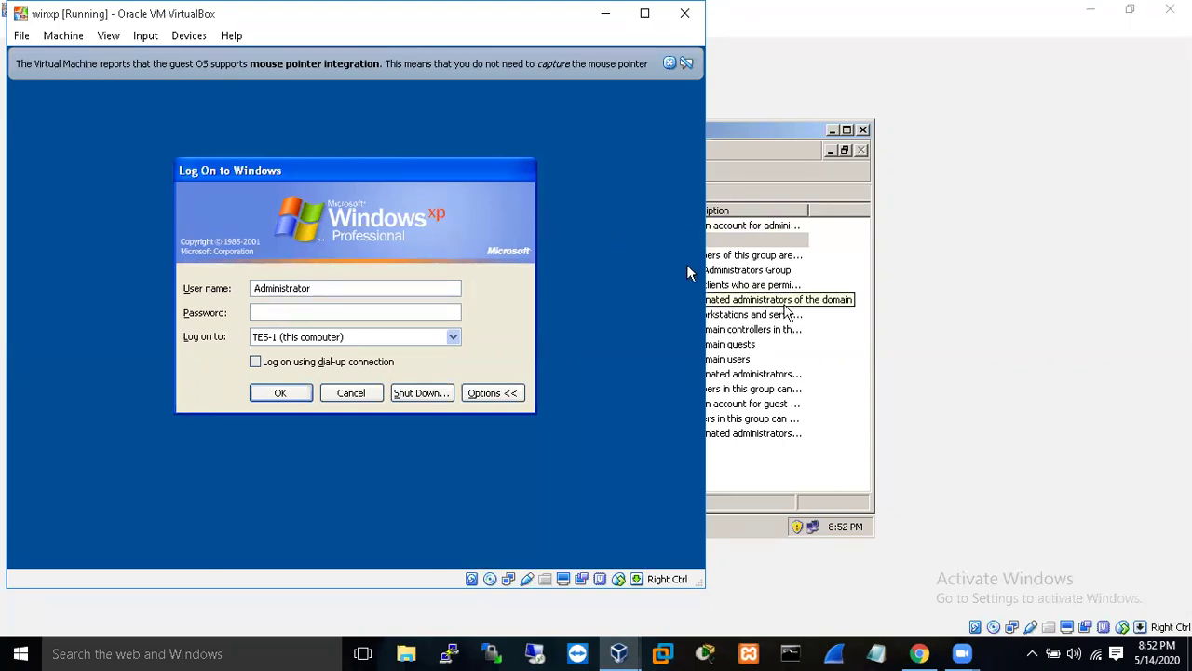
- Attempt a logon to the VZAN domain with a mistyped user name and the password
left_click(455, 339)
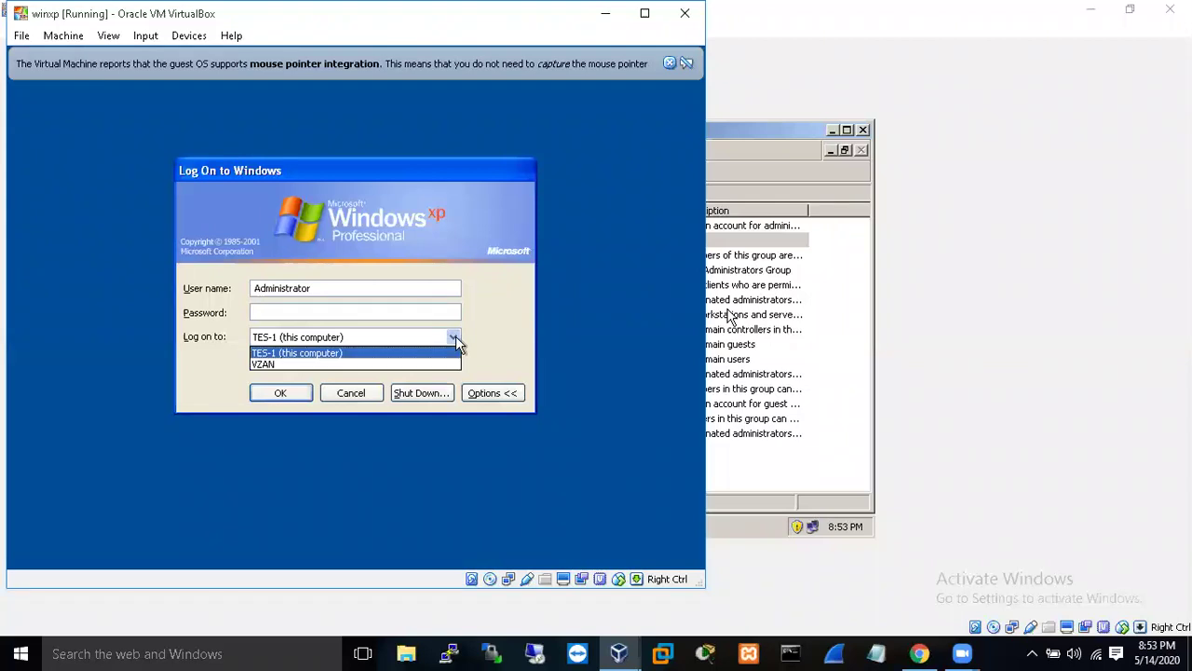
left_click(395, 365)
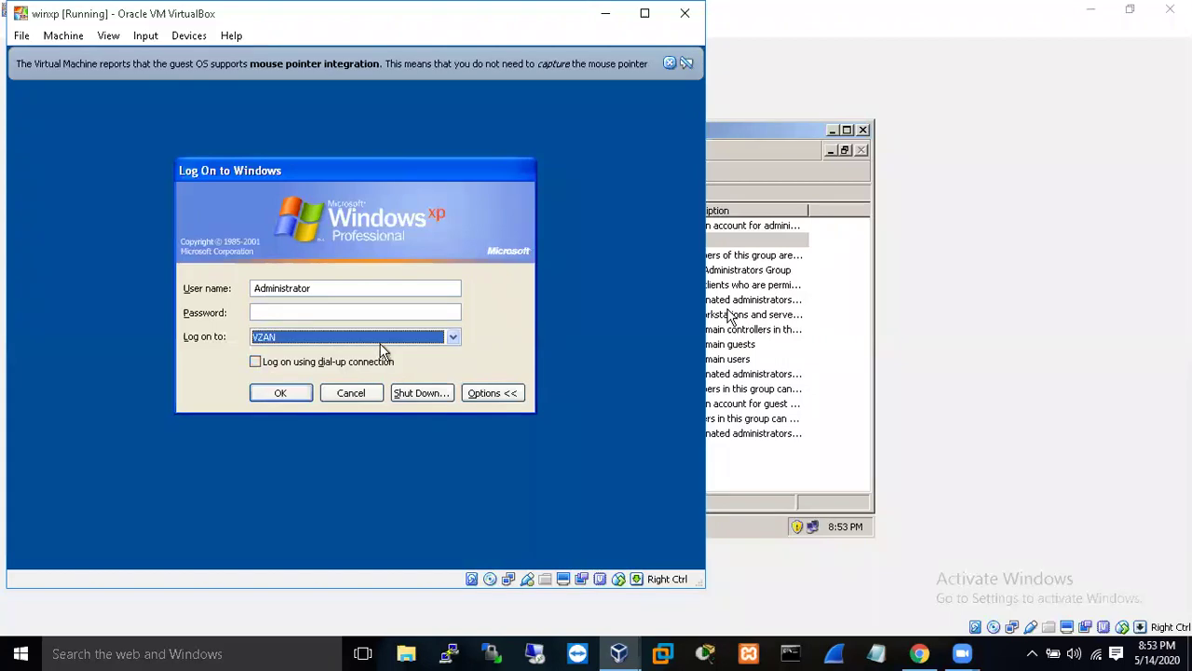
left_click(356, 288)
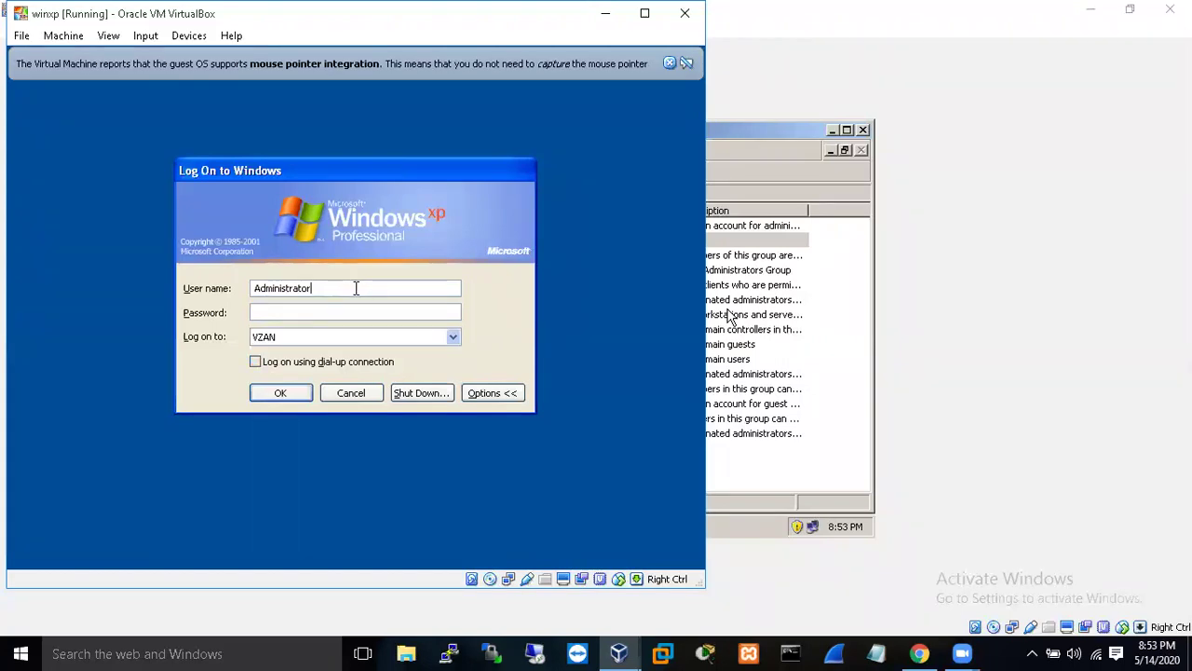
key("BackSpace")
key("BackSpace")
key("BackSpace")
key("BackSpace")
key("BackSpace")
key("BackSpace")
key("BackSpace")
key("BackSpace")
key("BackSpace")
key("BackSpace")
key("BackSpace")
key("BackSpace")
type("buudin")
key("Tab")
type("pass")
left_click(263, 392)
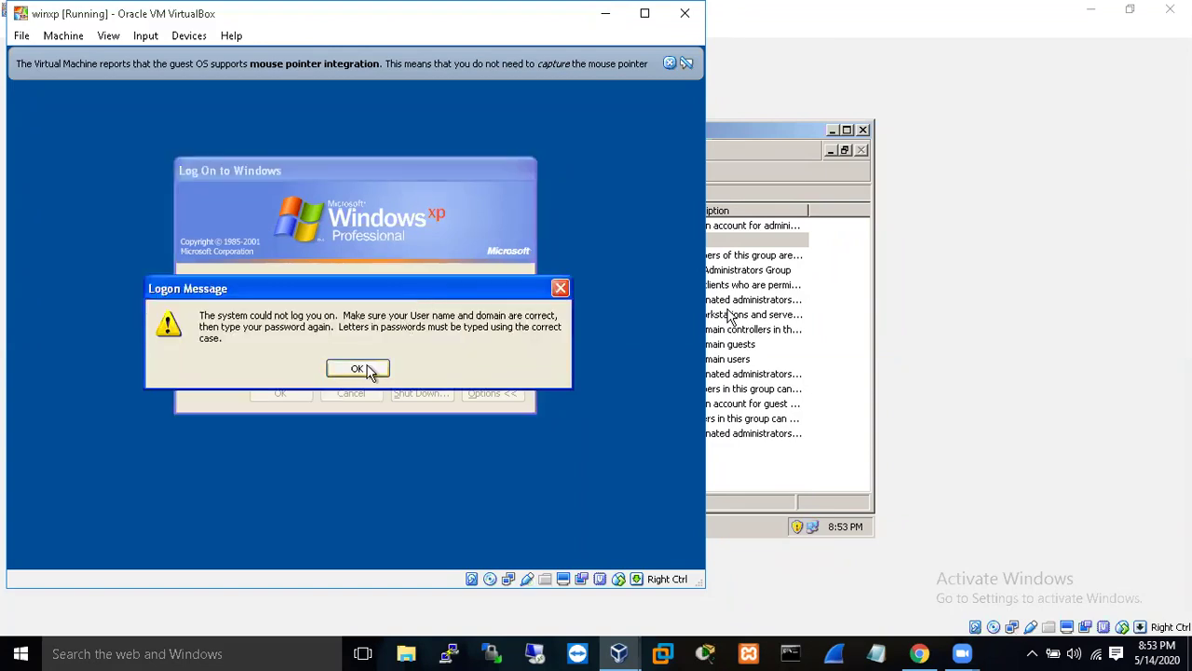
- Dismiss the error and log on to the VZAN domain as budi with the account password
left_click(369, 372)
left_click(319, 286)
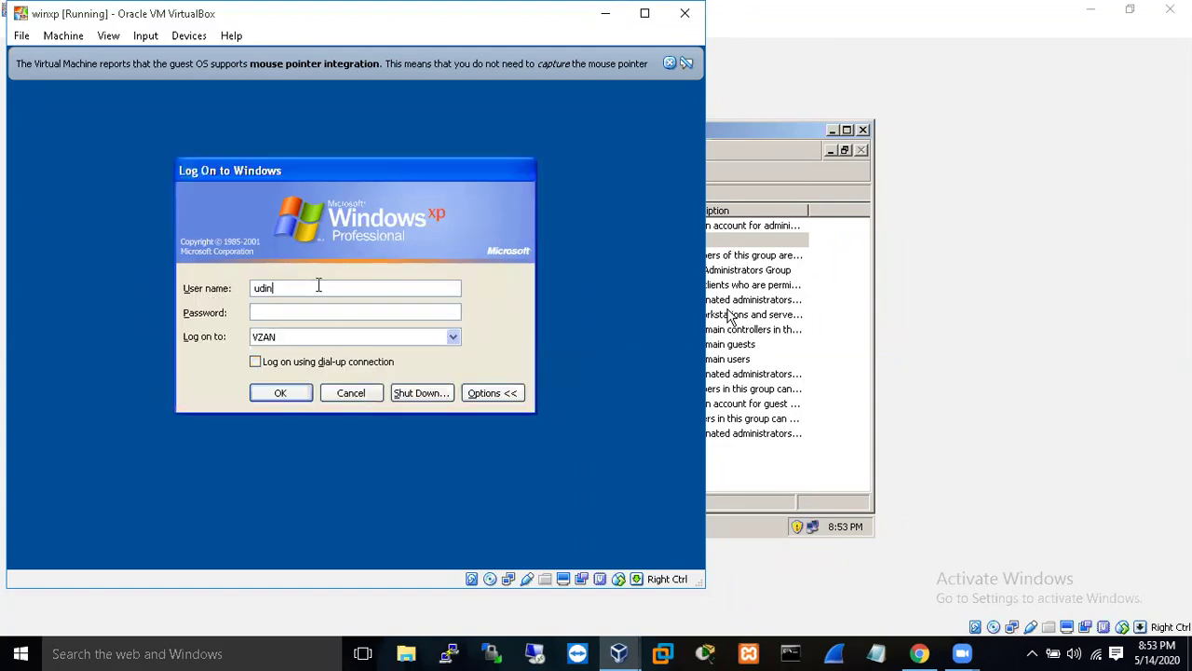
key("BackSpace")
key("BackSpace")
key("BackSpace")
type("bu●●●●●●●●")
left_click(273, 394)
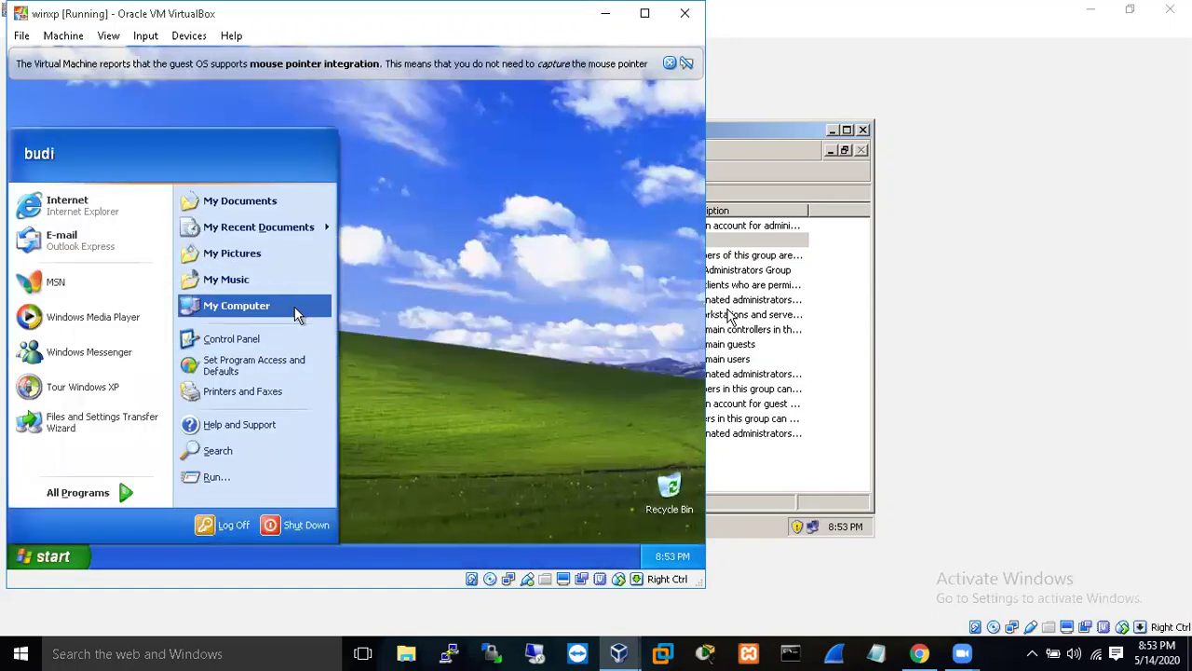
- Confirm in System Properties that the XP machine is tes-1.vzan.com, then return to winserver03
right_click(298, 308)
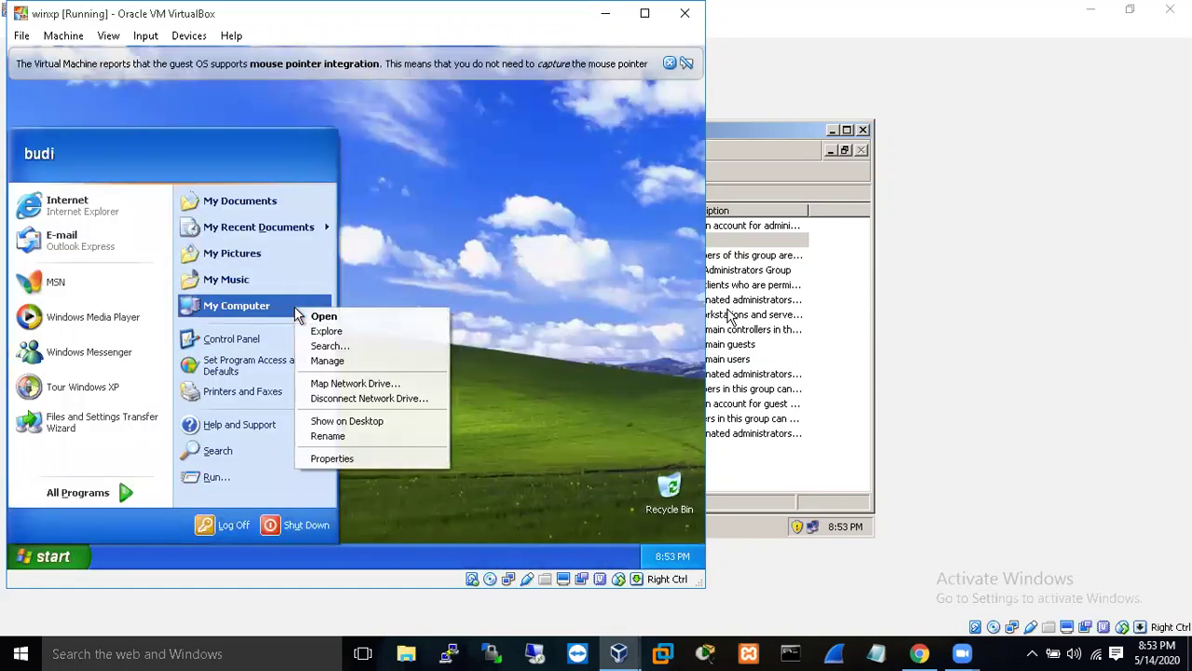
left_click(366, 460)
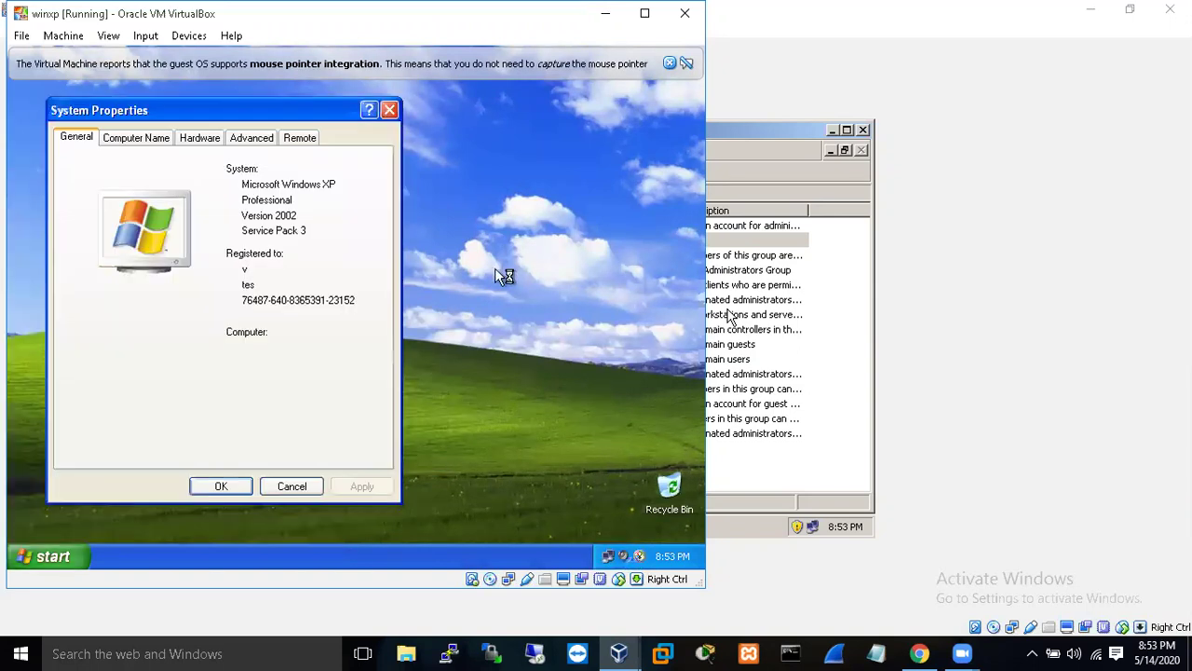
left_click(142, 138)
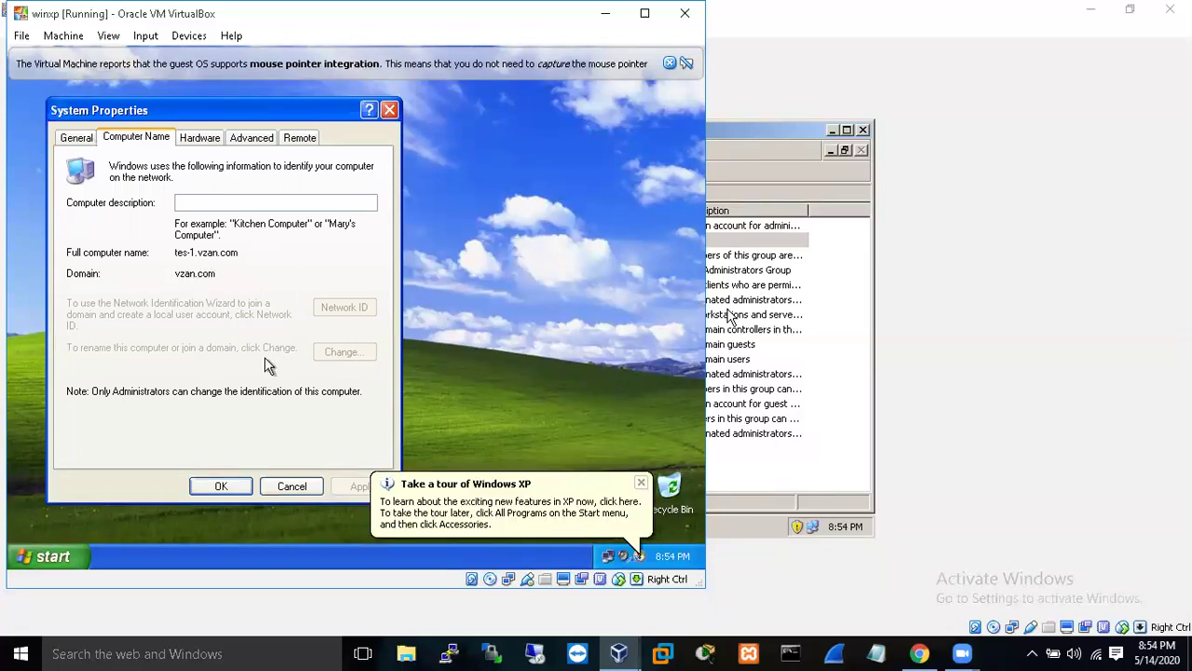
left_click(224, 488)
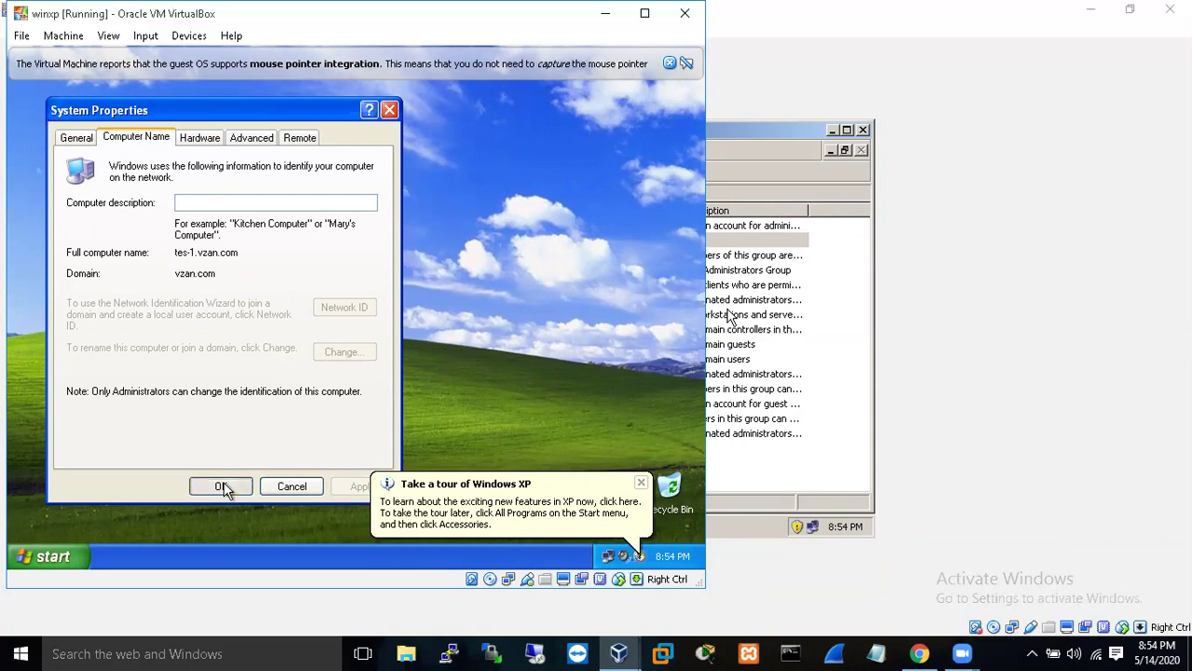
left_click(849, 375)
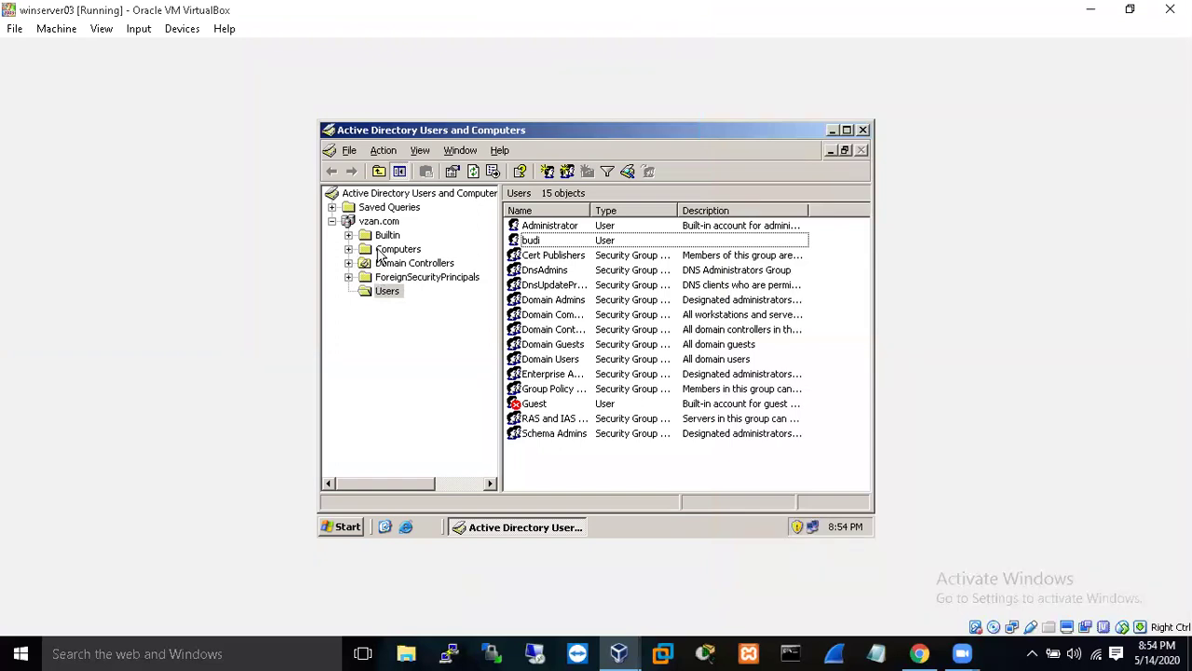
- On winserver03, view the domain's computer accounts and run hostname at a command prompt
left_click(380, 254)
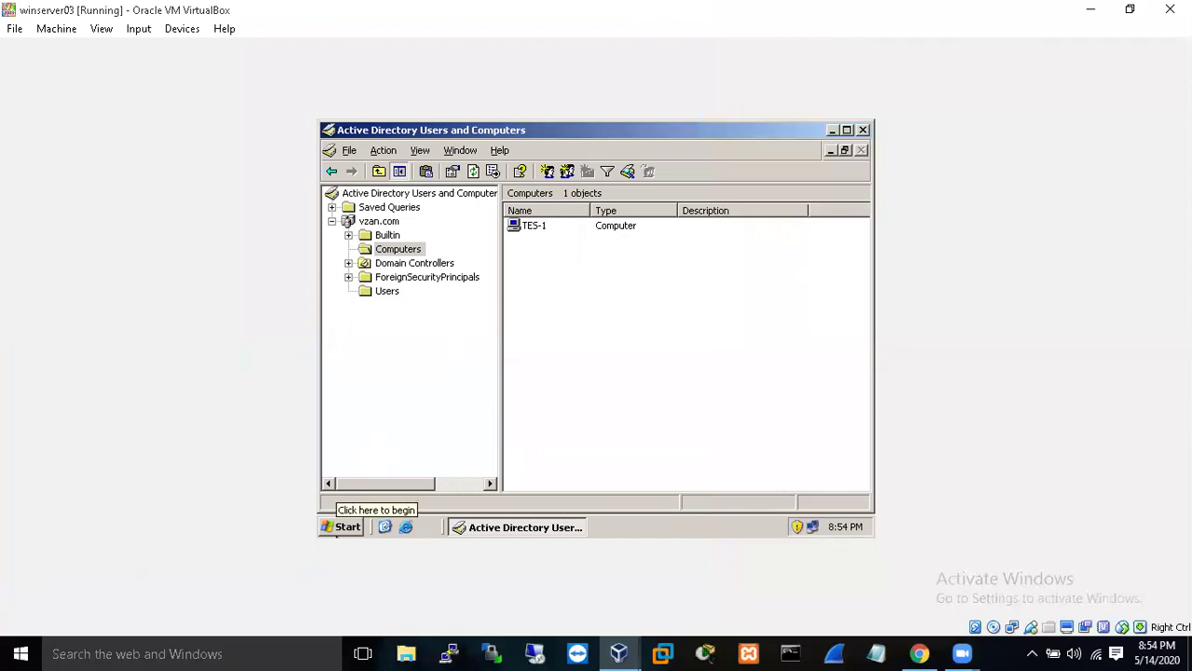
left_click(339, 528)
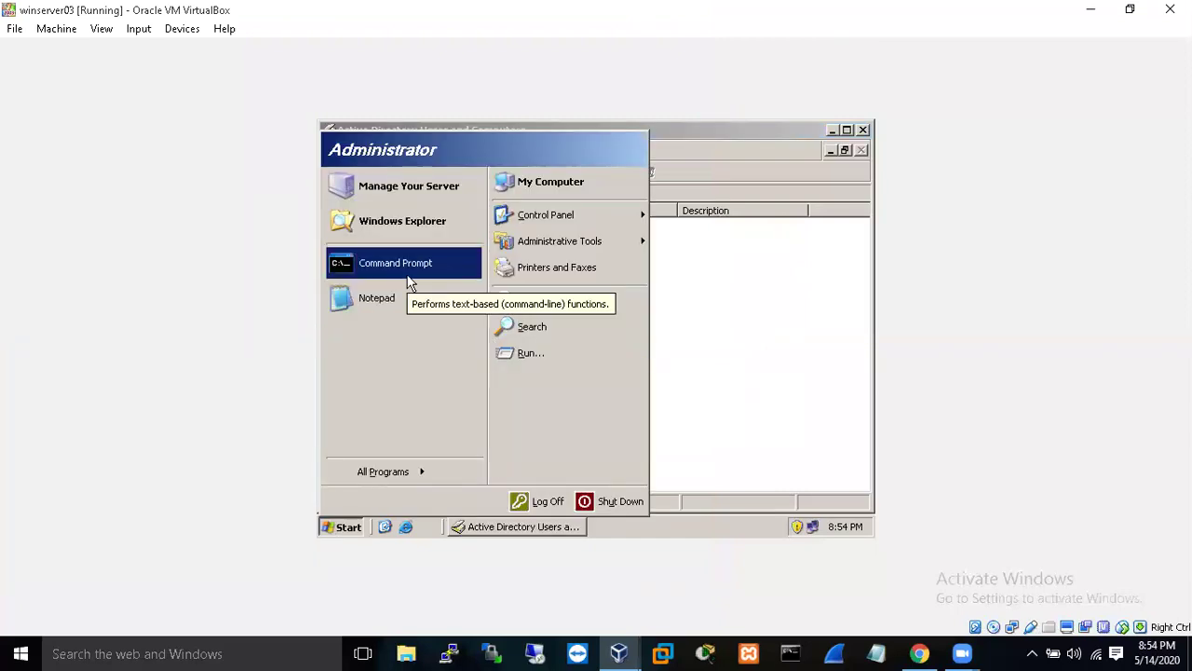
left_click(407, 275)
type("h")
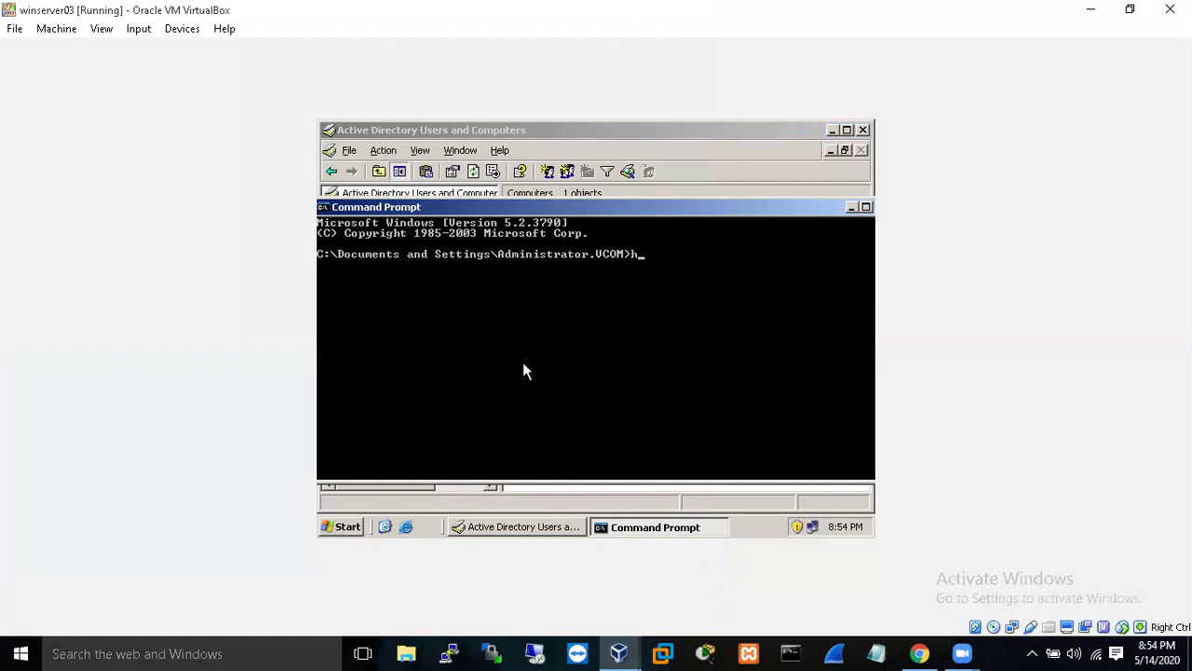
type("ostname")
key("Return")
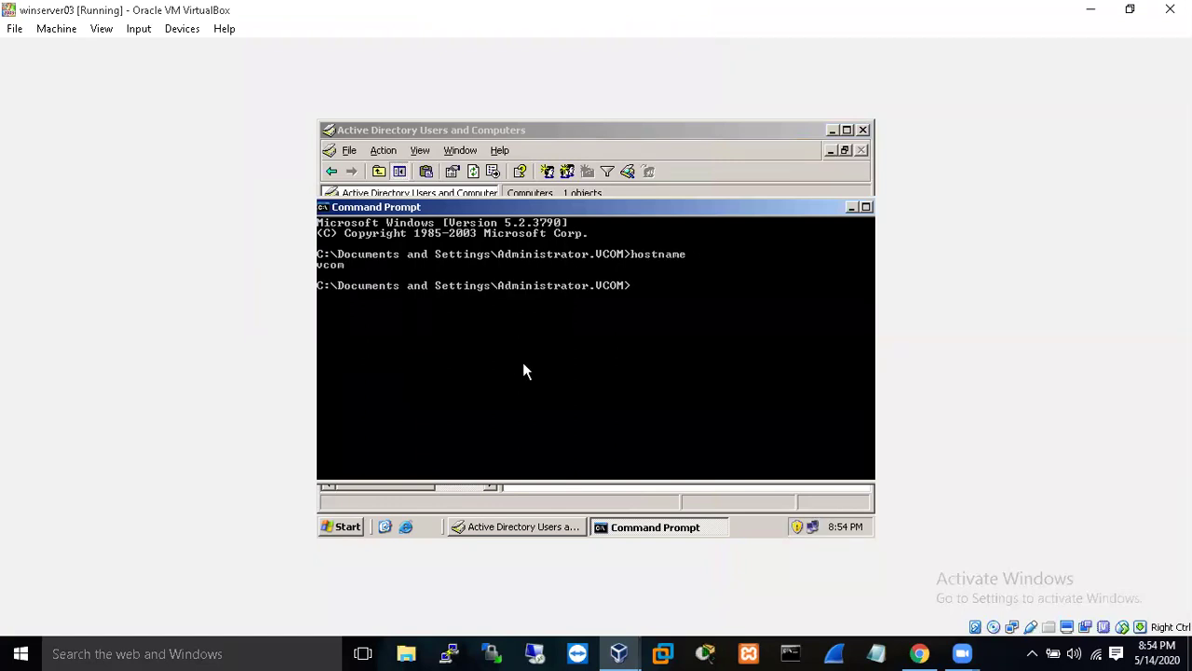
- On the winxp VM, run hostname in a cmd prompt to show tes-1, then return to the server
left_click(622, 653)
left_click(809, 582)
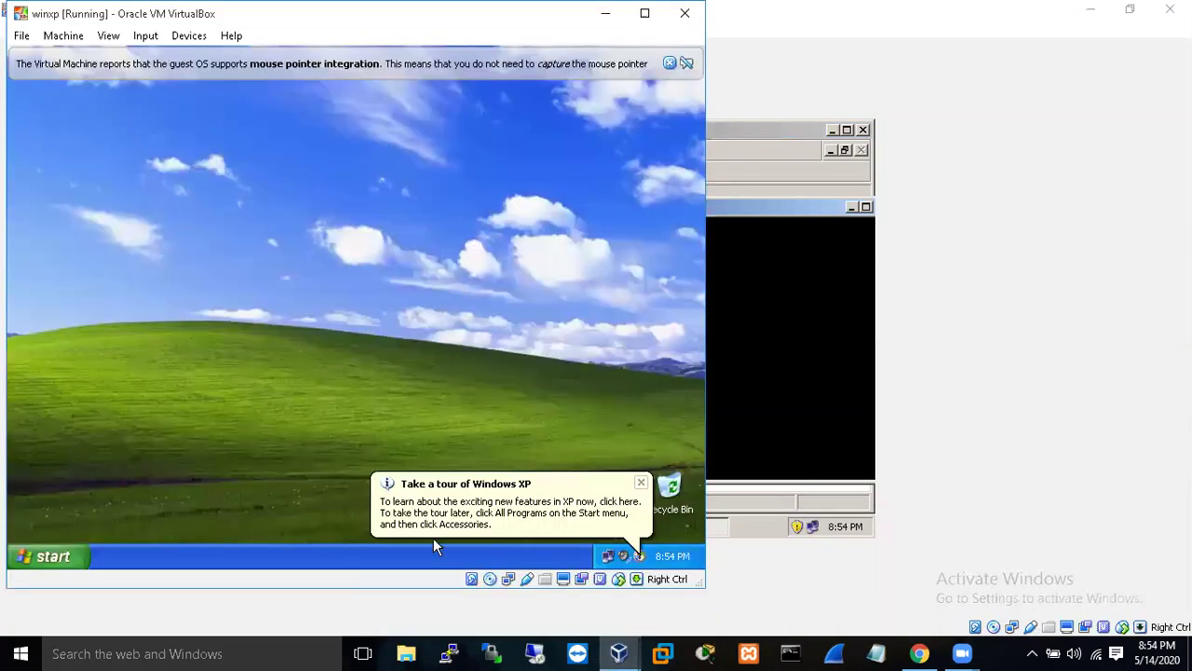
left_click(73, 558)
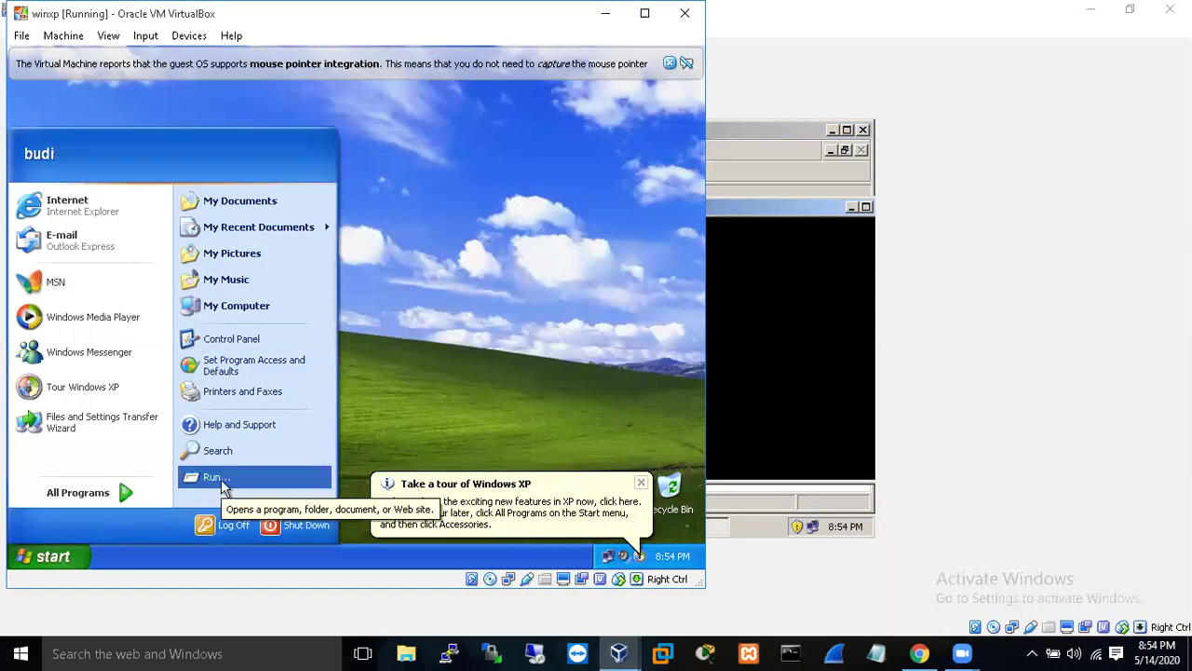
left_click(253, 478)
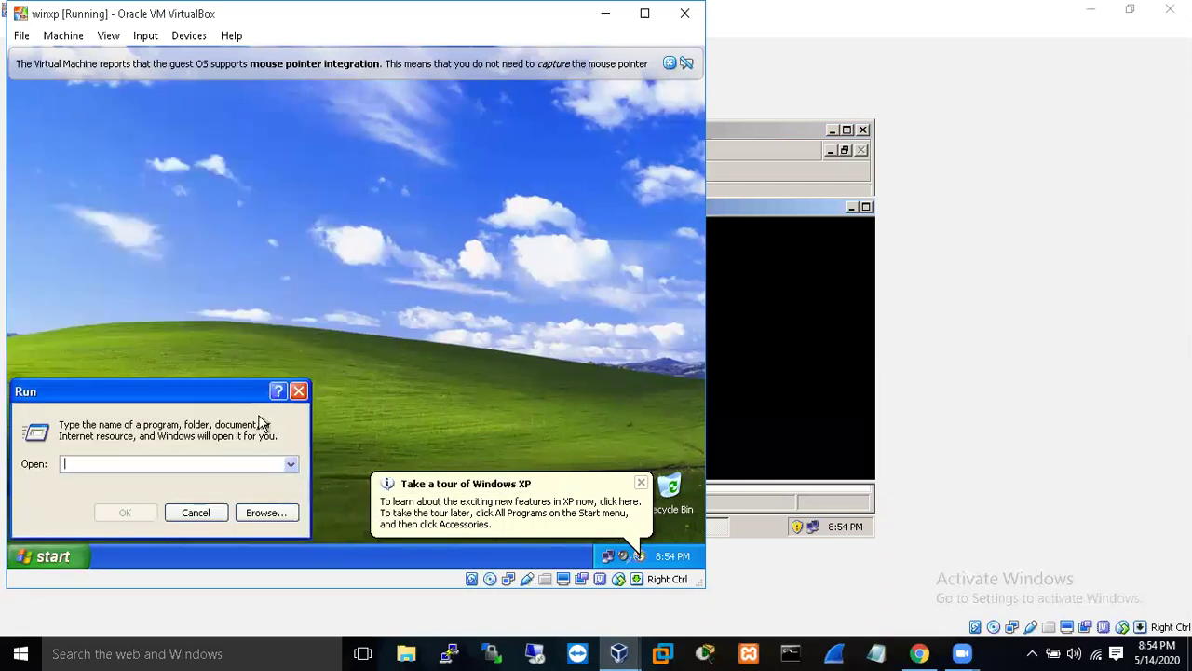
type("cmd")
key("Return")
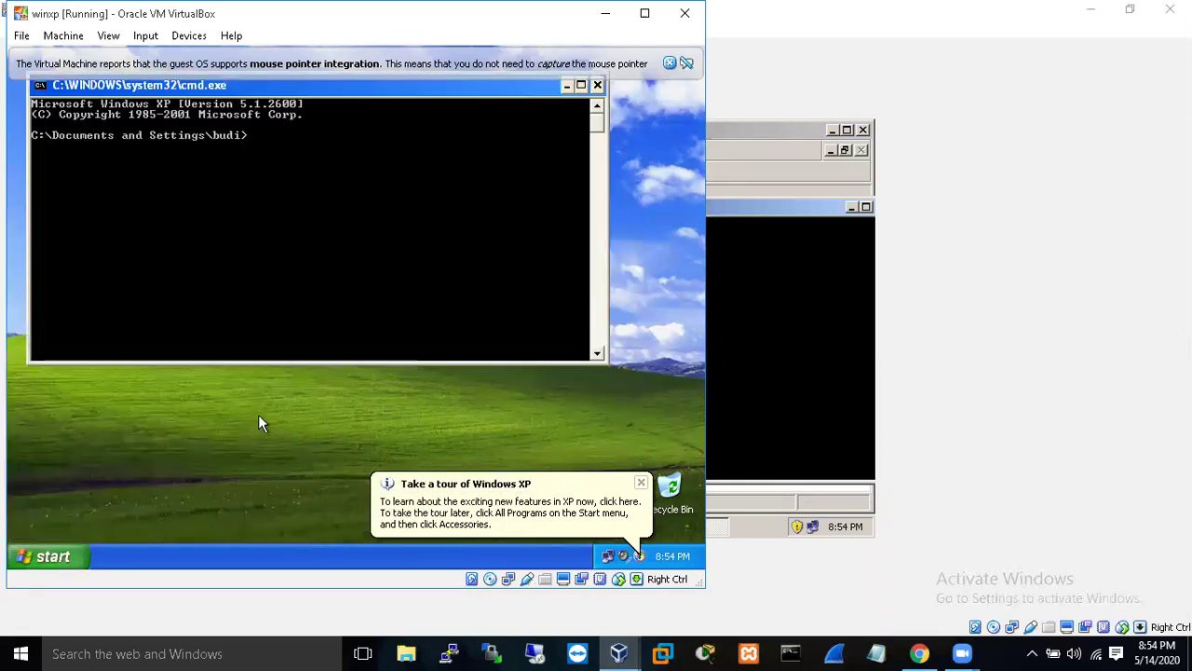
type("host")
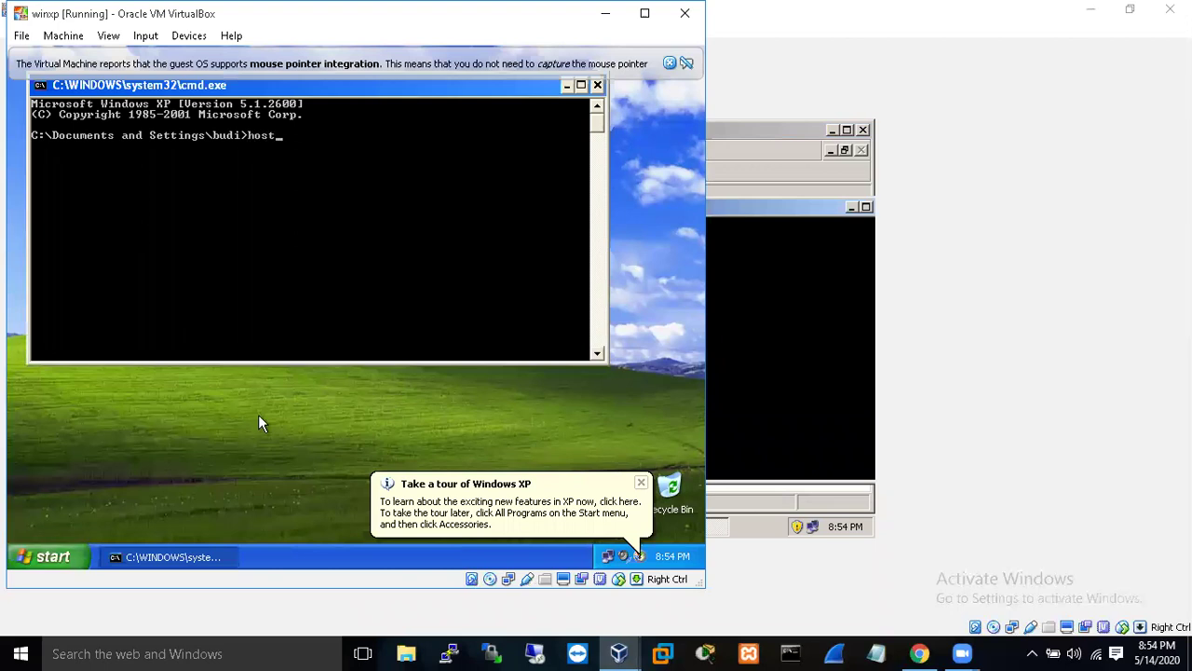
type("name")
key("Return")
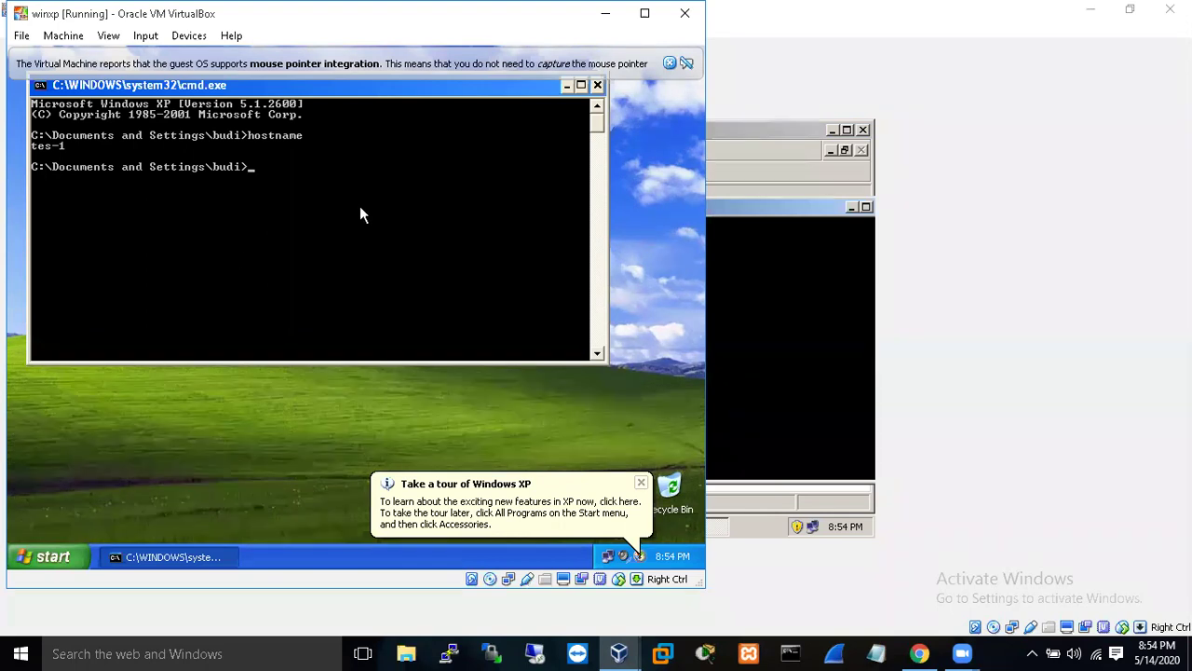
left_click(808, 416)
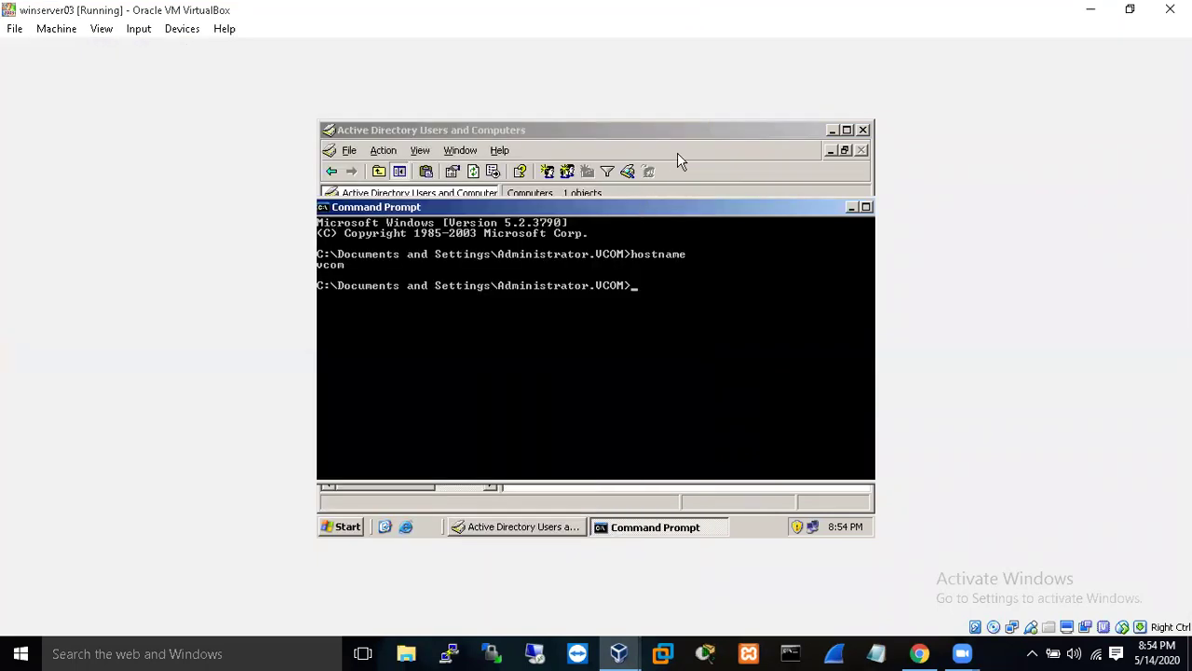
- Check that budi's Member Of tab lists only Domain Users, then close the dialog and the console
left_click(687, 155)
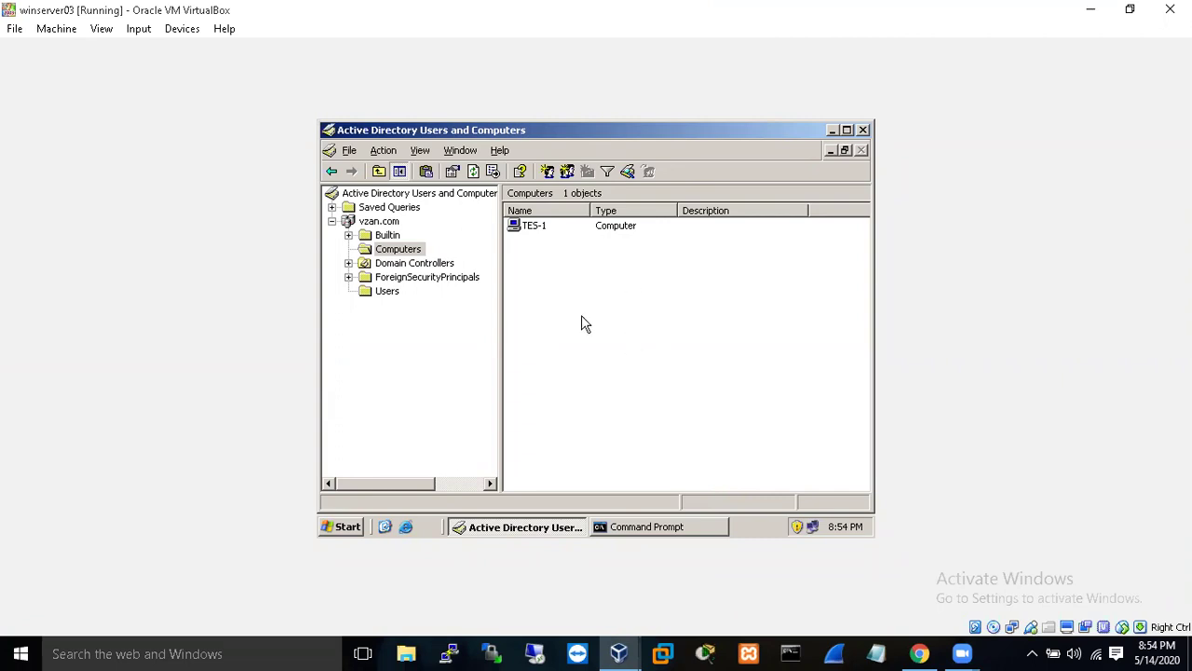
left_click(387, 292)
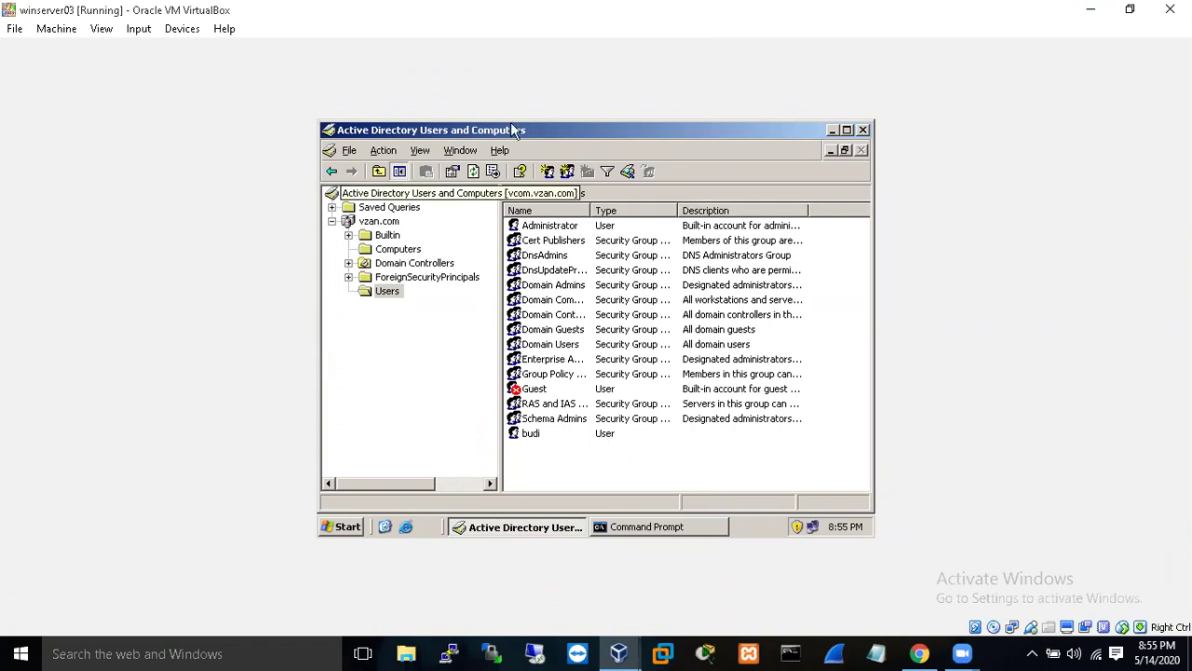
left_click(531, 437)
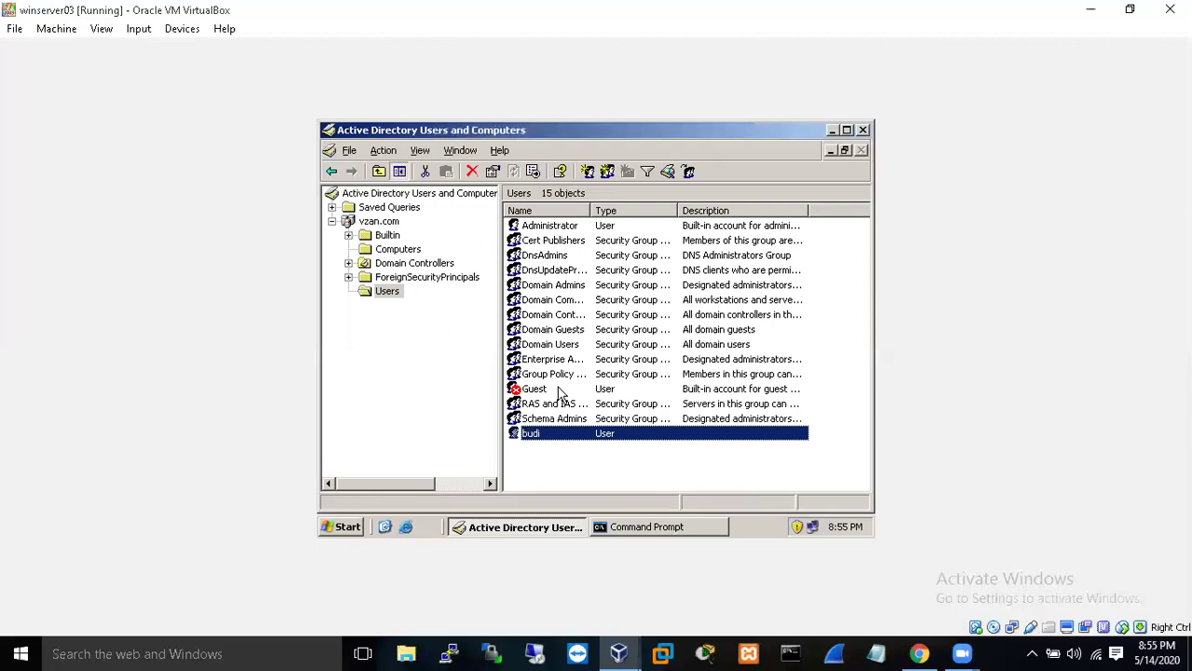
key("Return")
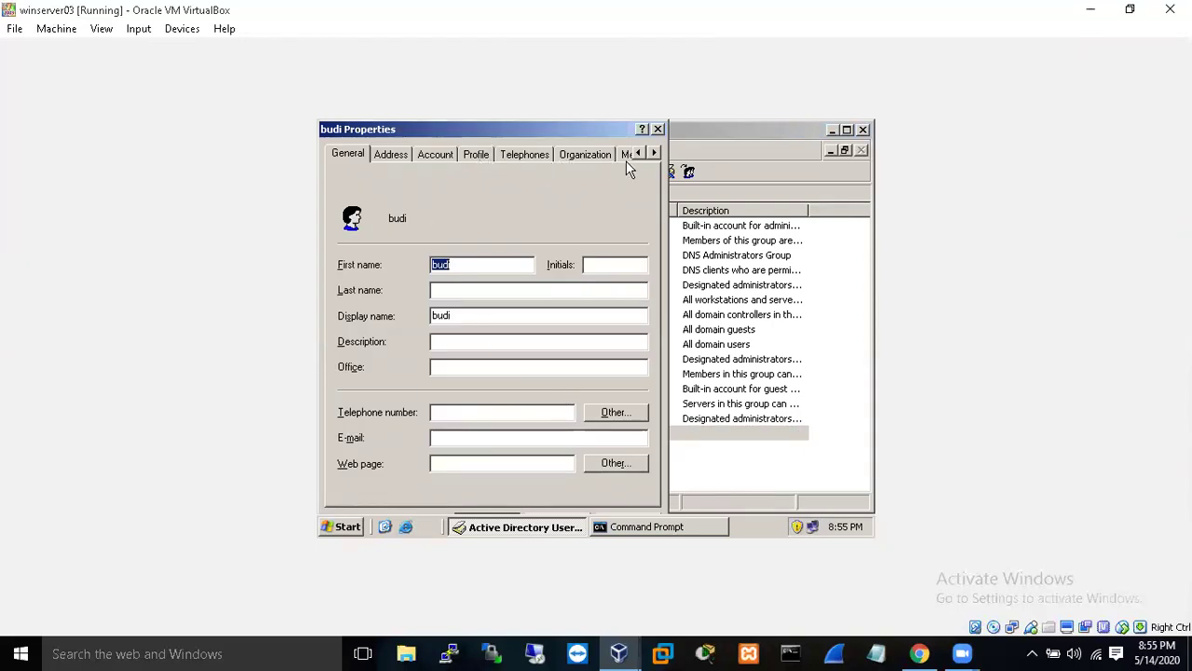
left_click(630, 157)
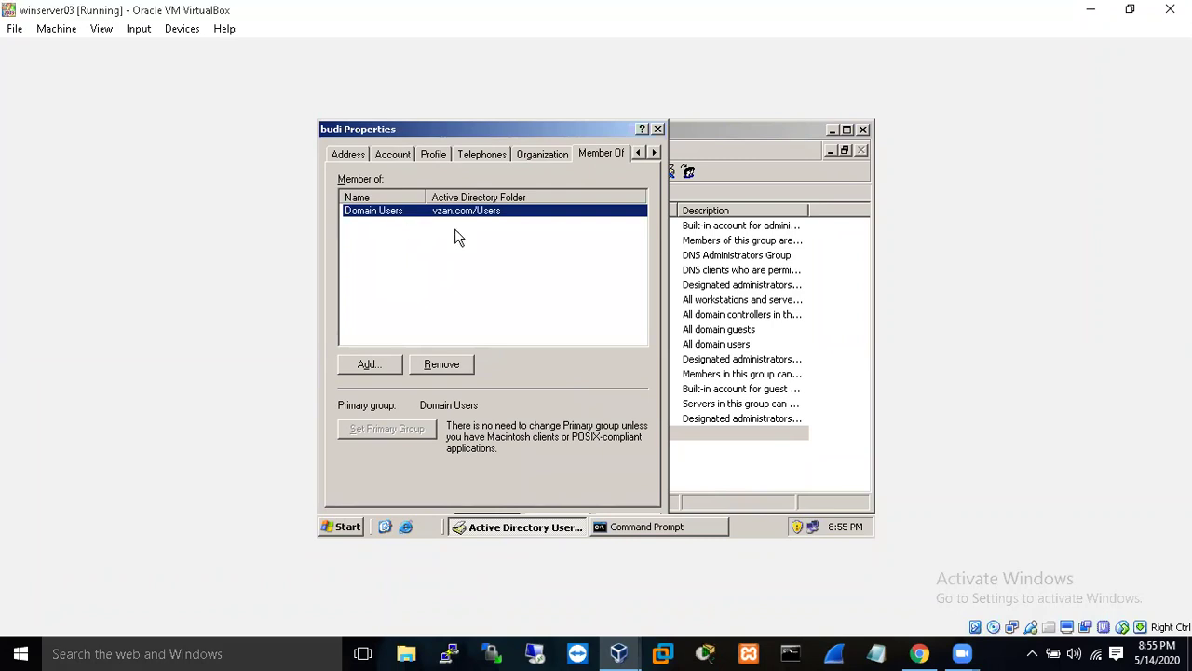
left_click(658, 128)
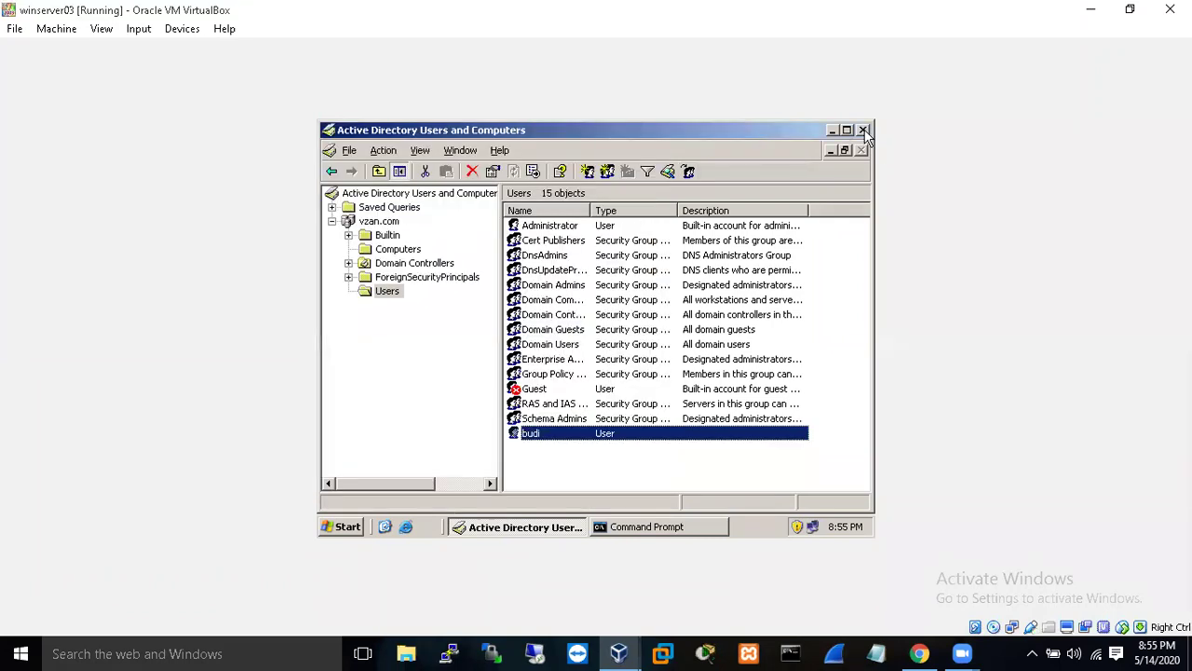
left_click(863, 129)
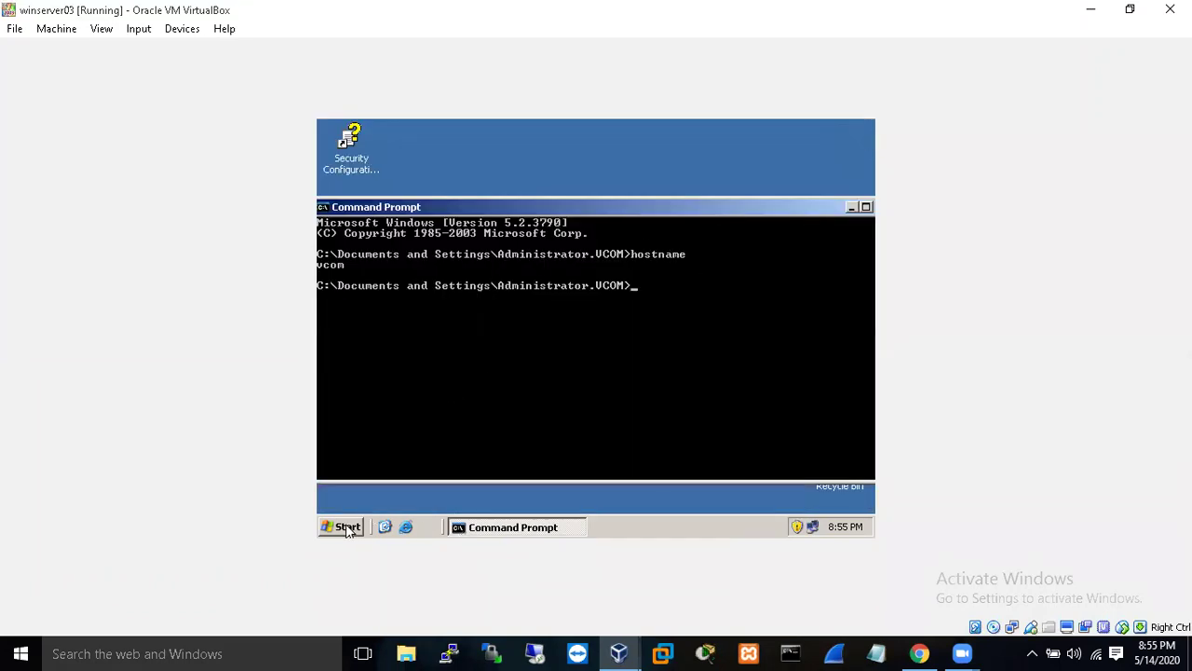
left_click(347, 528)
- Log off the server and try logging on as budi, which local policy refuses
left_click(529, 501)
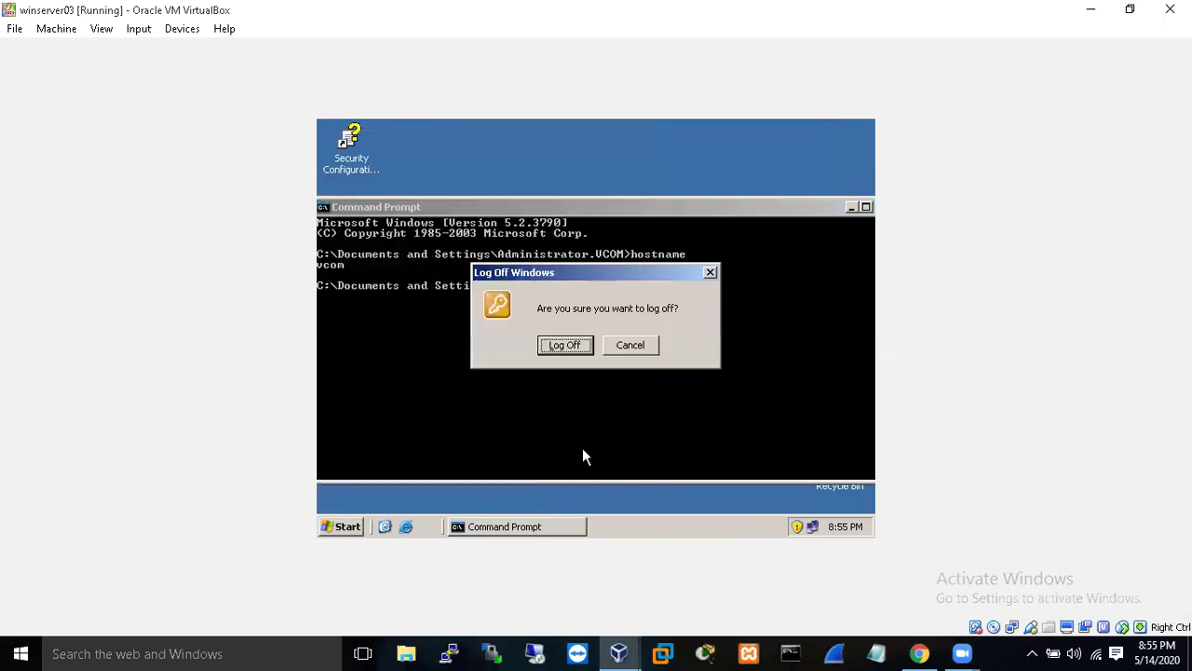
left_click(564, 345)
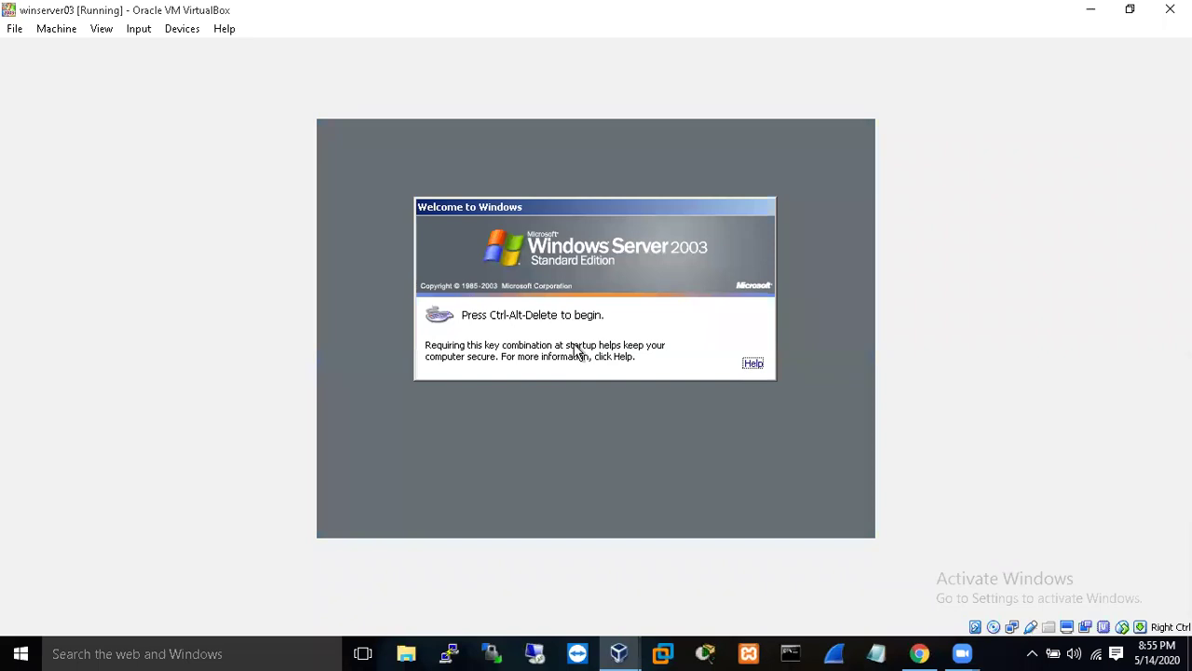
key("ctrl+Delete")
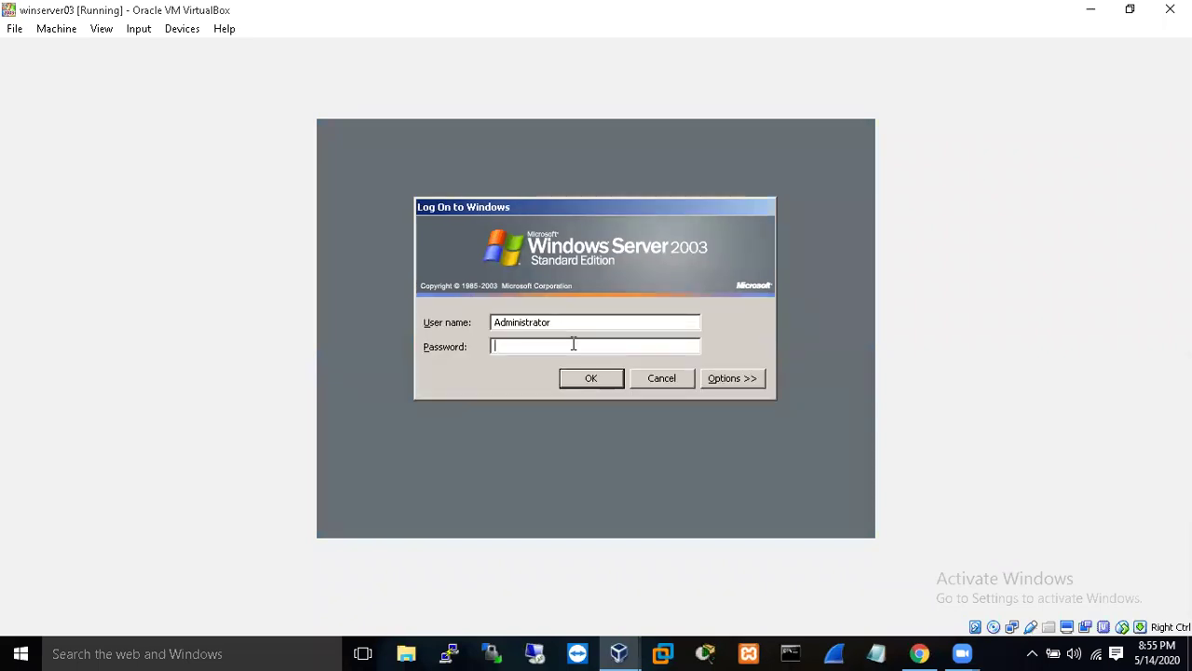
left_click(562, 323)
key("BackSpace")
key("BackSpace")
key("BackSpace")
key("BackSpace")
key("BackSpace")
key("BackSpace")
key("BackSpace")
key("BackSpace")
key("BackSpace")
key("BackSpace")
key("BackSpace")
key("BackSpace")
key("BackSpace")
type("budi****")
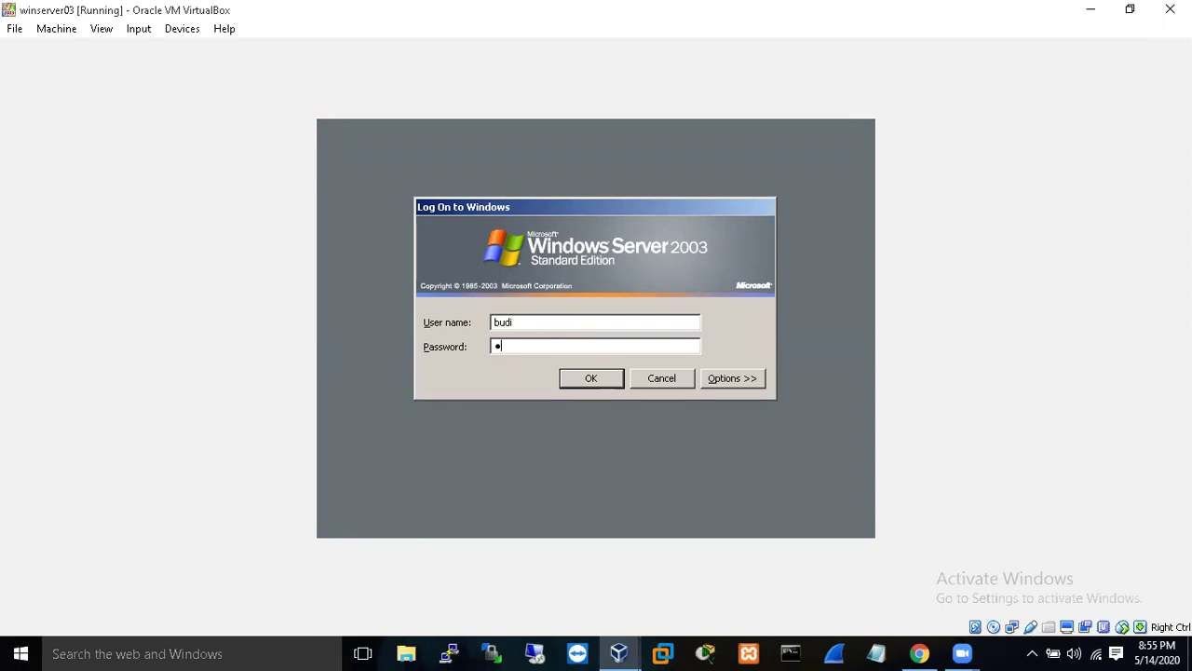
type("****")
left_click(592, 379)
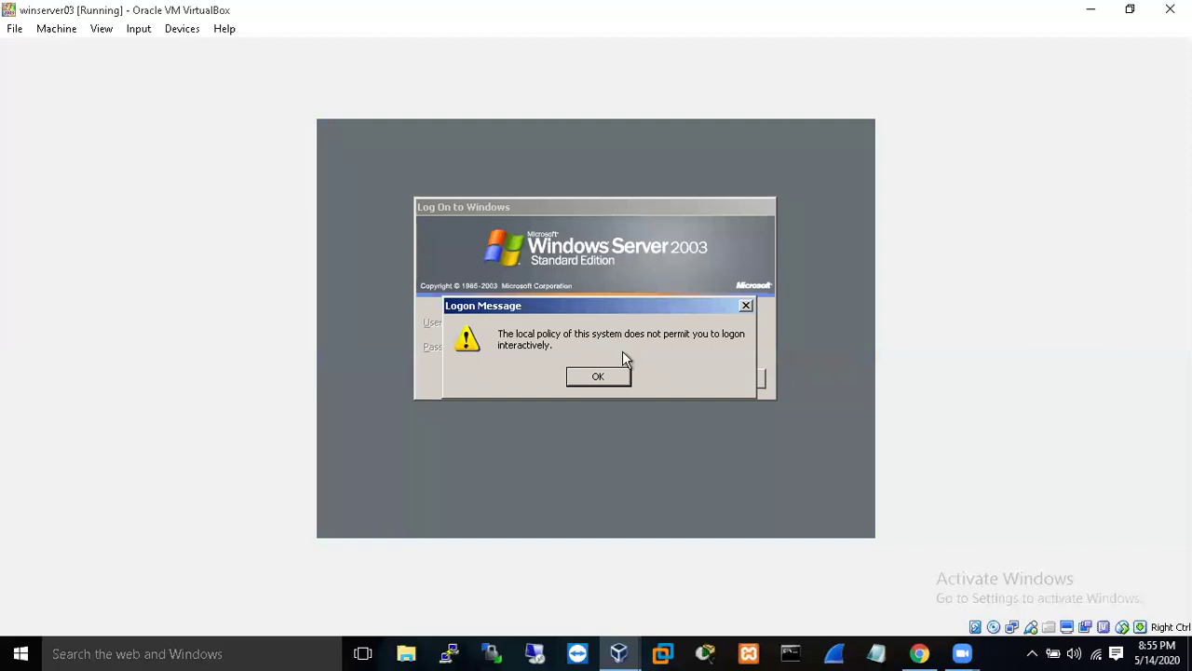
- Dismiss the refusal and log back on to winserver03 as Administrator
left_click(611, 375)
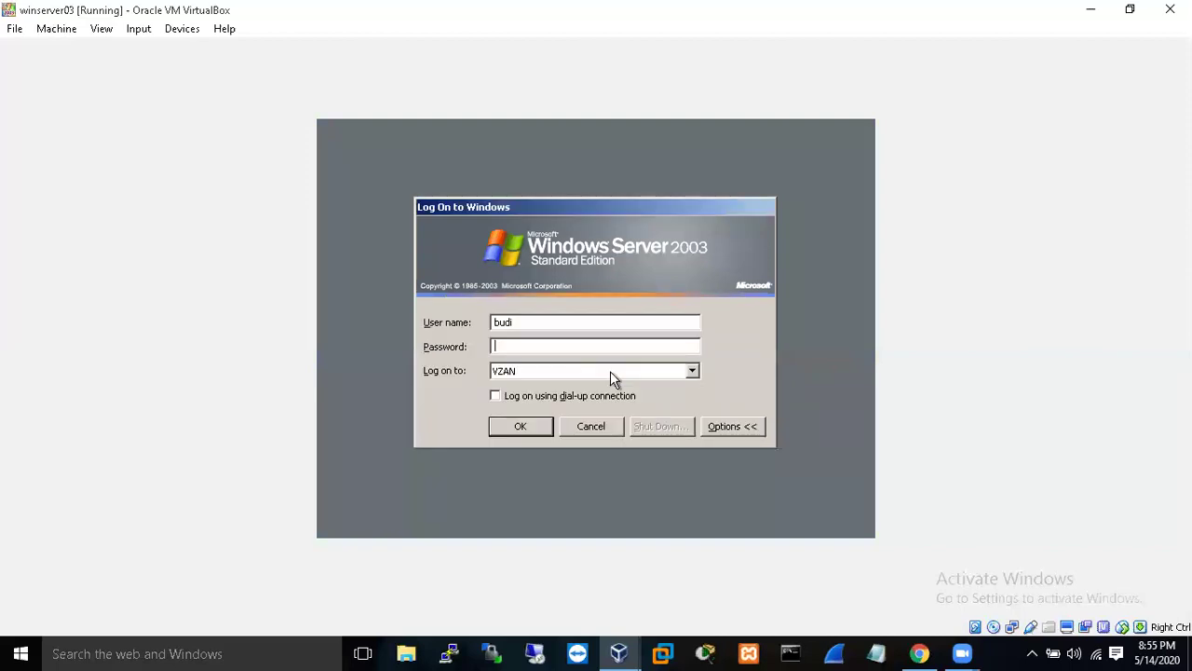
double_click(499, 321)
type("Administrato****")
left_click(538, 426)
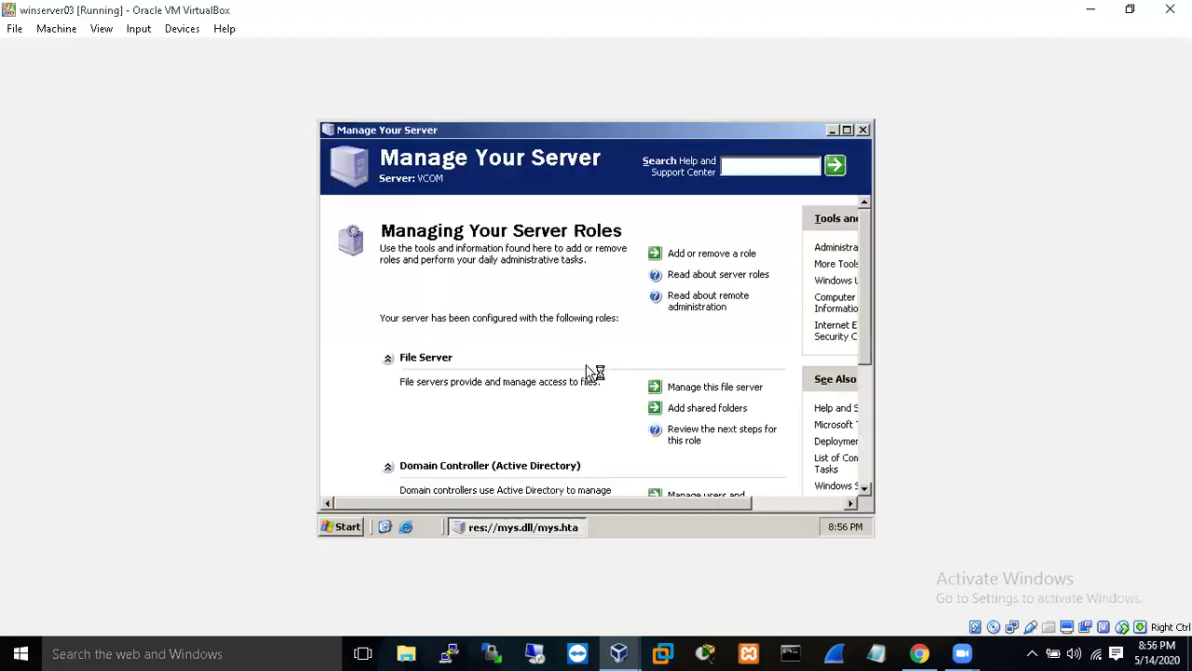
- Launch Active Directory Users and Computers from Administrative Tools
left_click(342, 526)
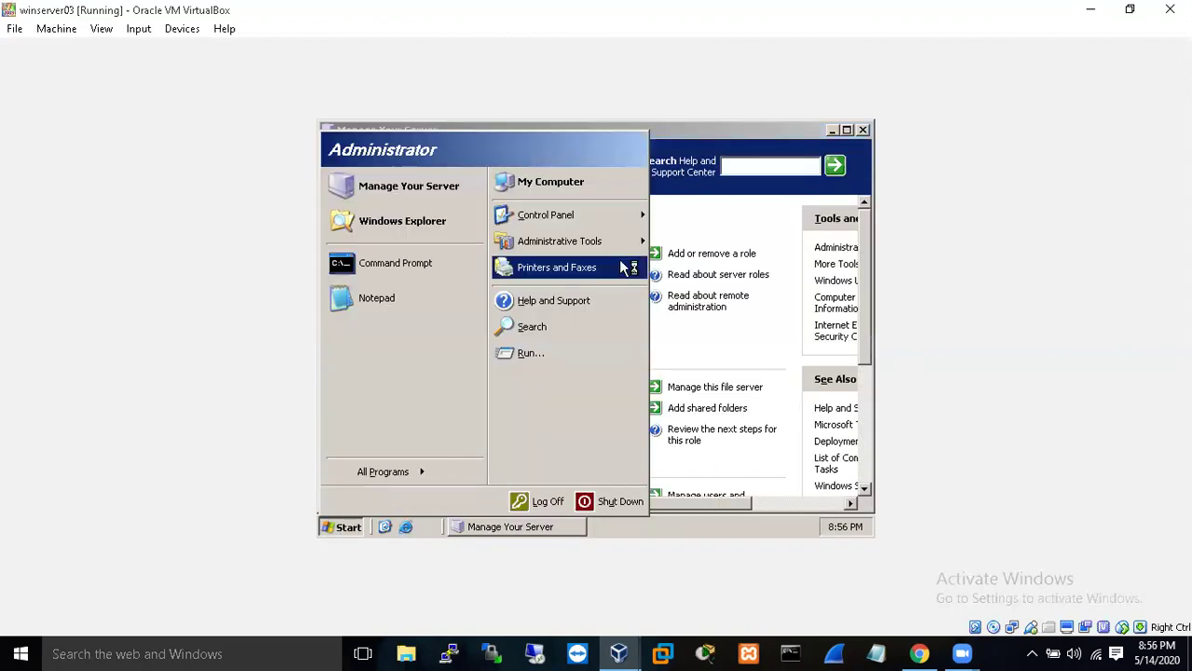
mouse_move(622, 246)
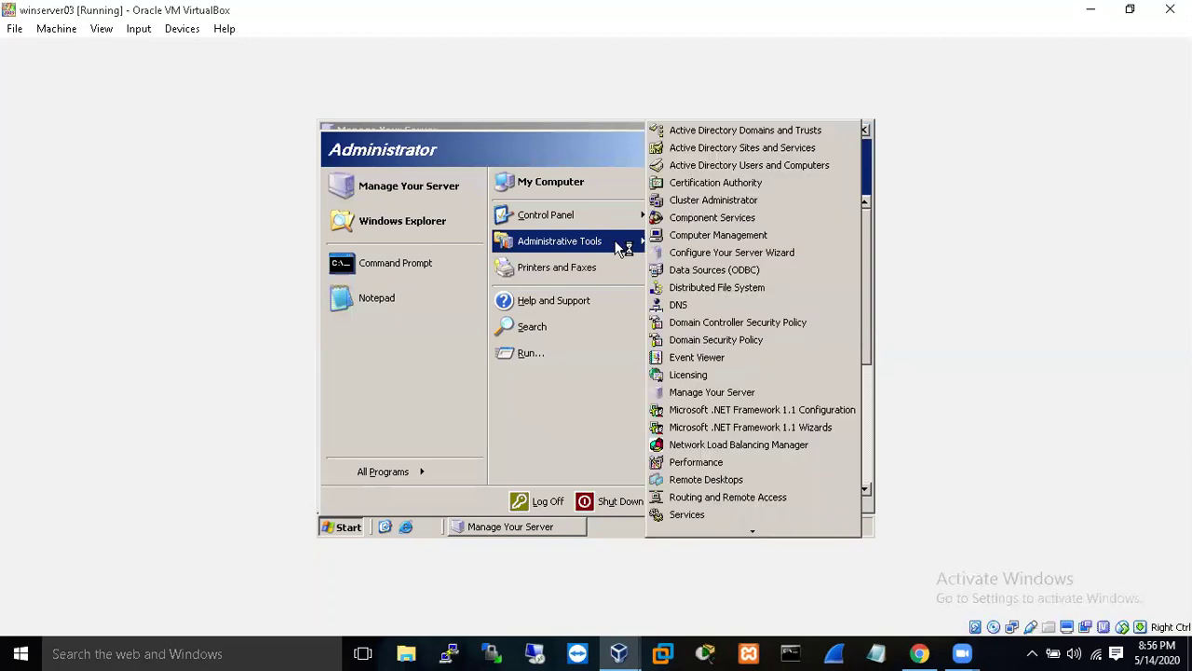
left_click(762, 168)
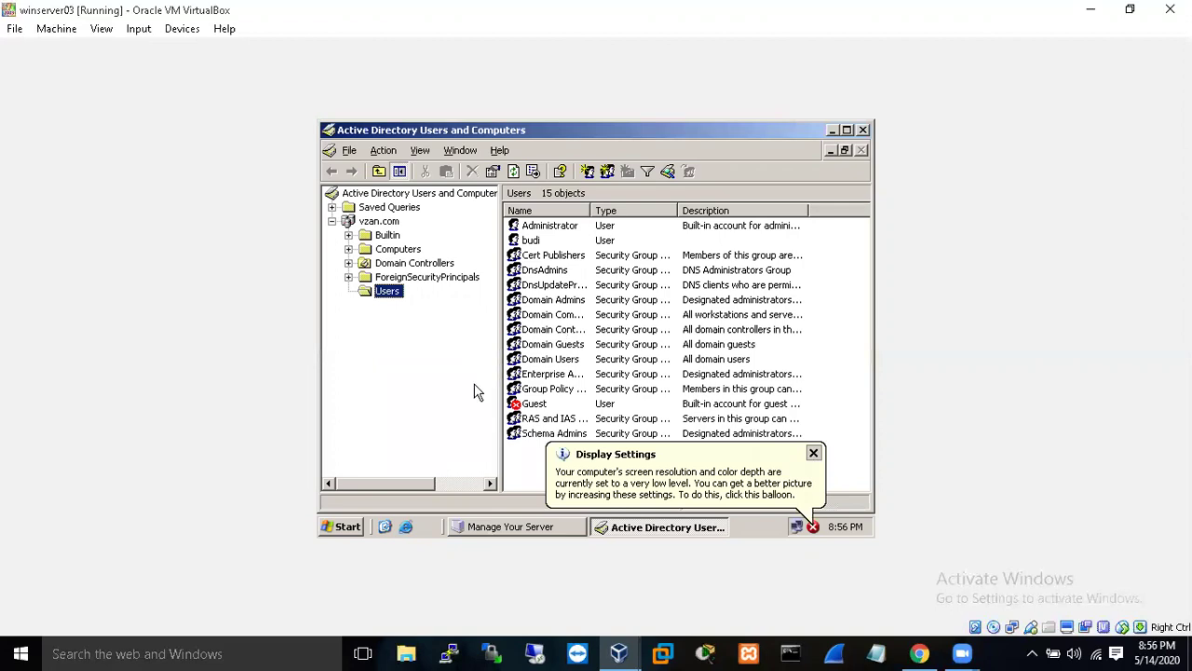
- In budi's Member Of tab, add the group resolved from 'Admin' to Administrators and save
left_click(527, 242)
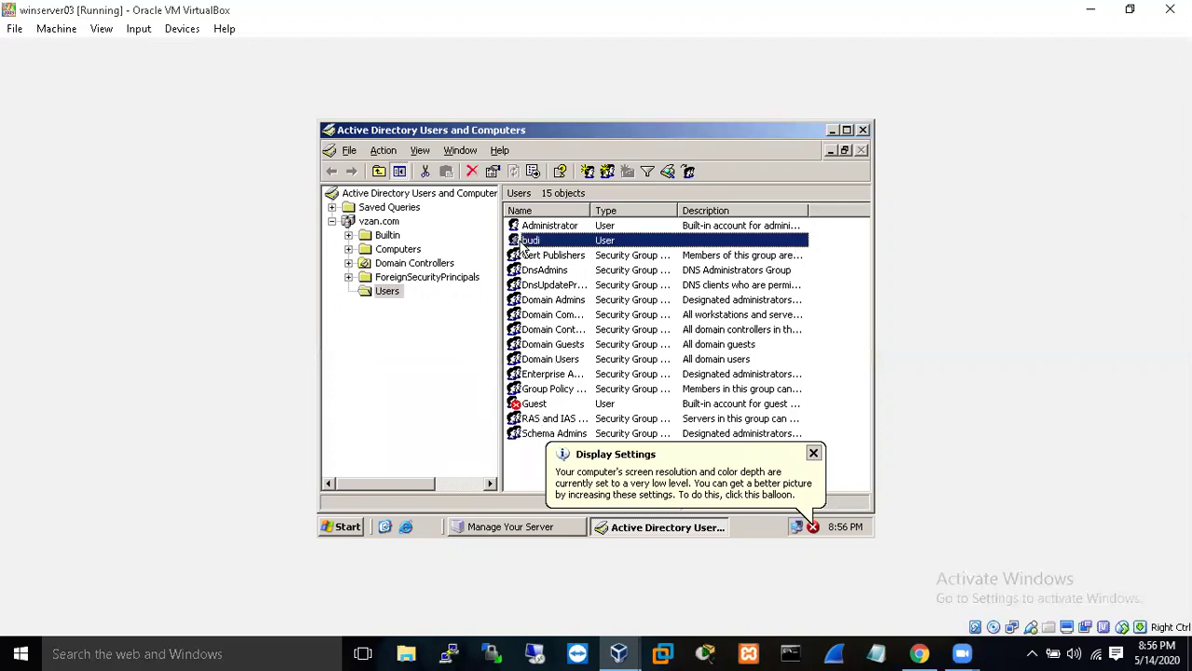
right_click(524, 242)
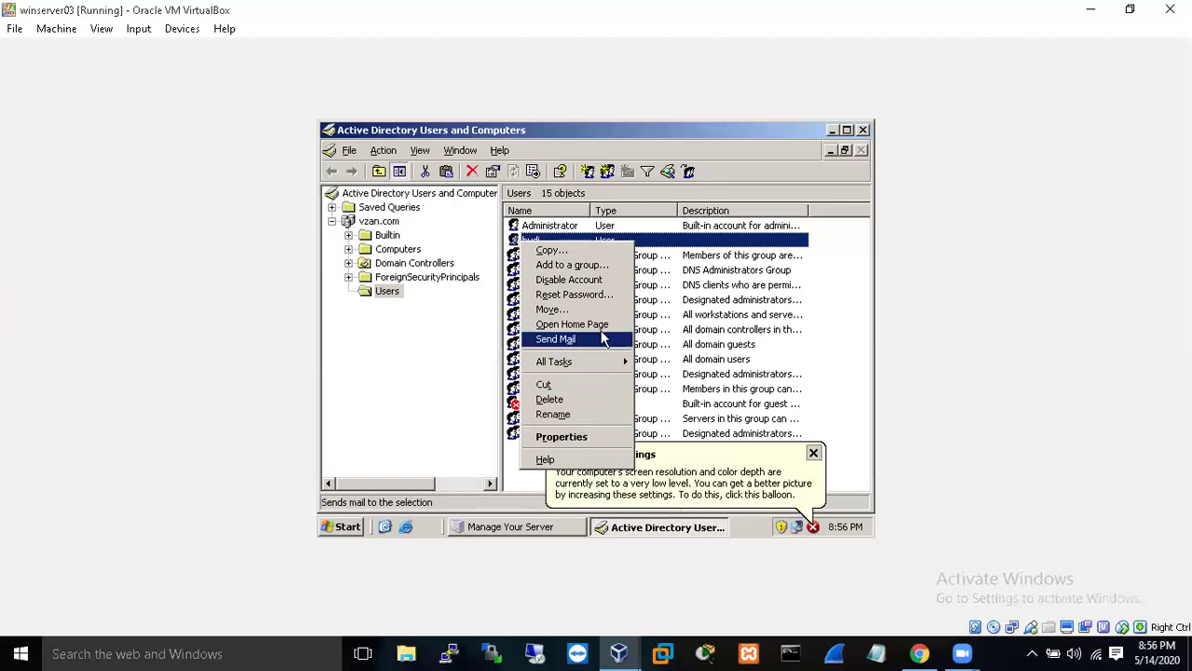
left_click(596, 438)
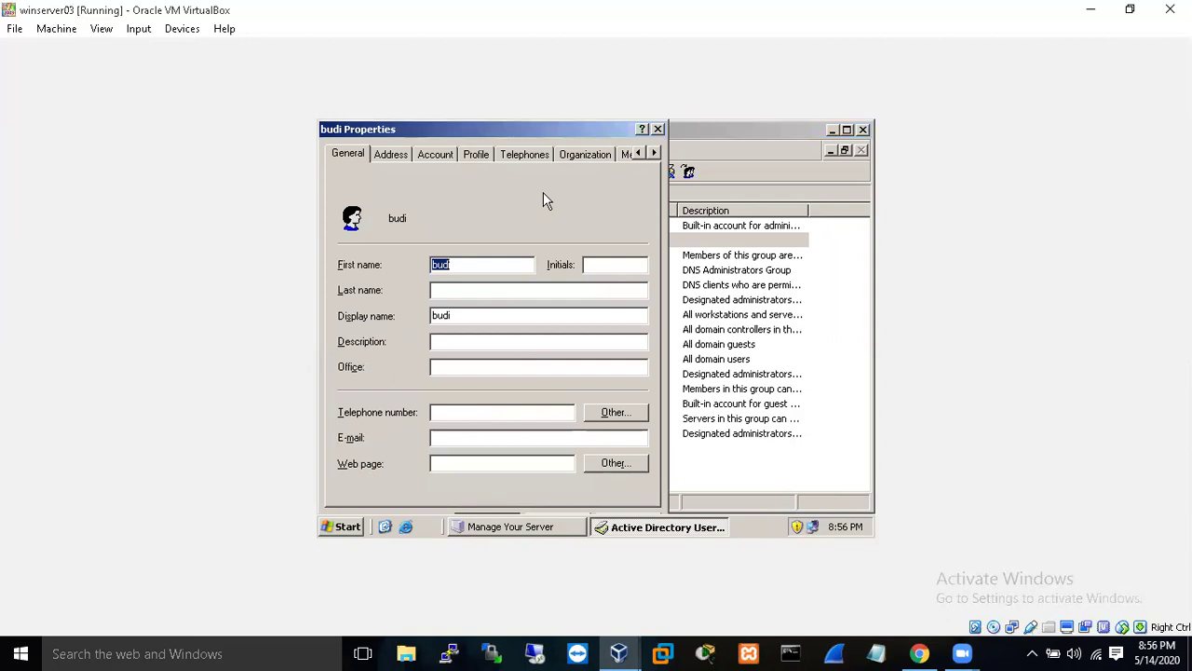
left_click(625, 155)
left_click(366, 366)
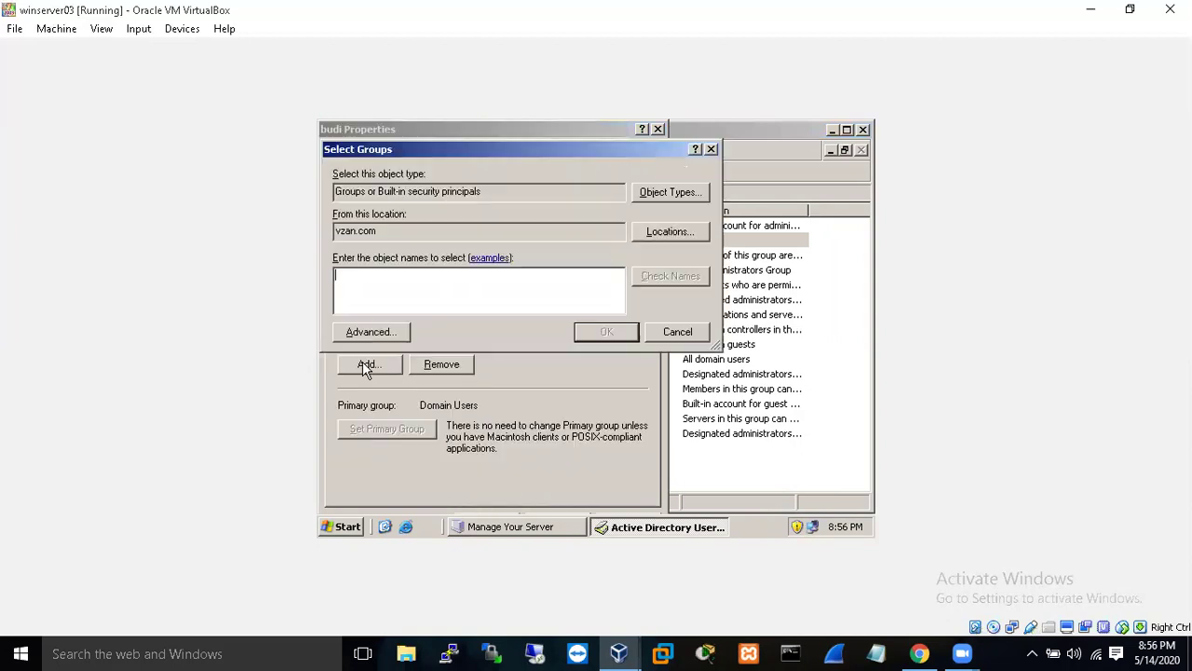
type("Admin")
left_click(663, 275)
left_click(597, 337)
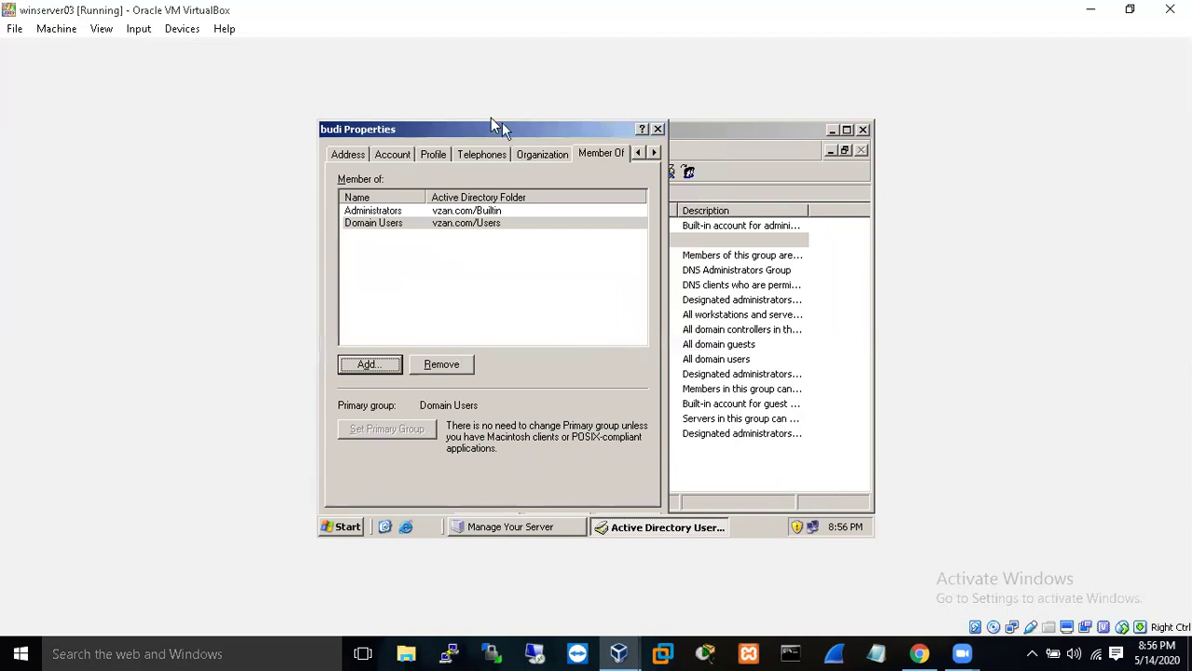
left_click_drag(491, 126, 489, 119)
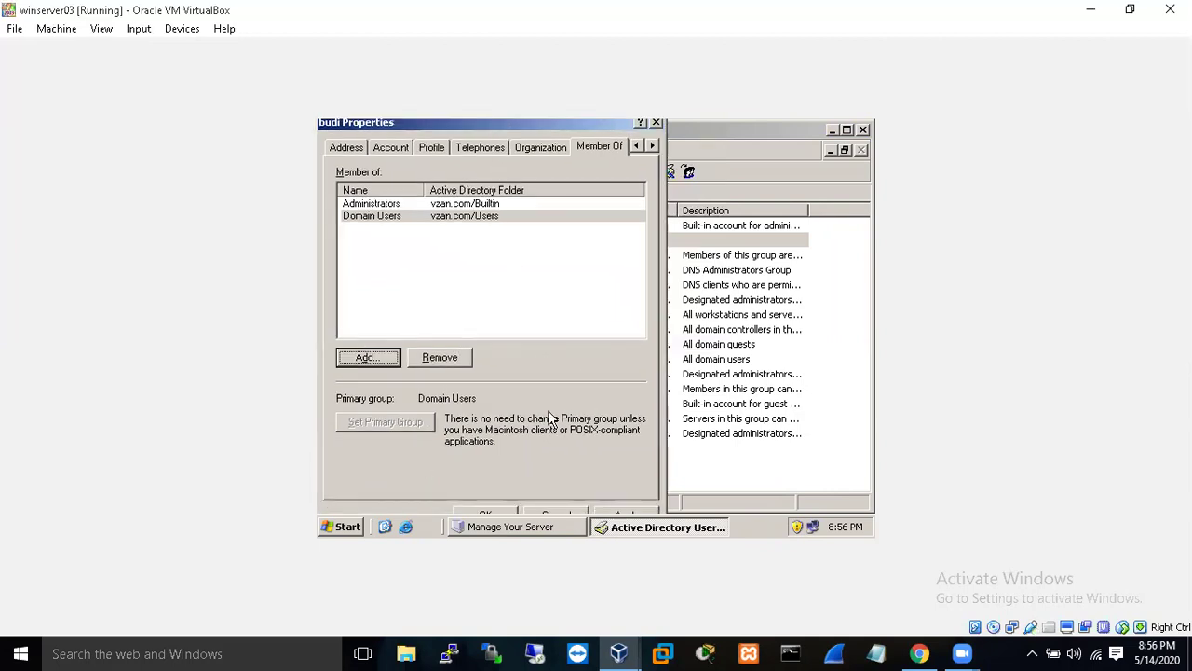
left_click(489, 515)
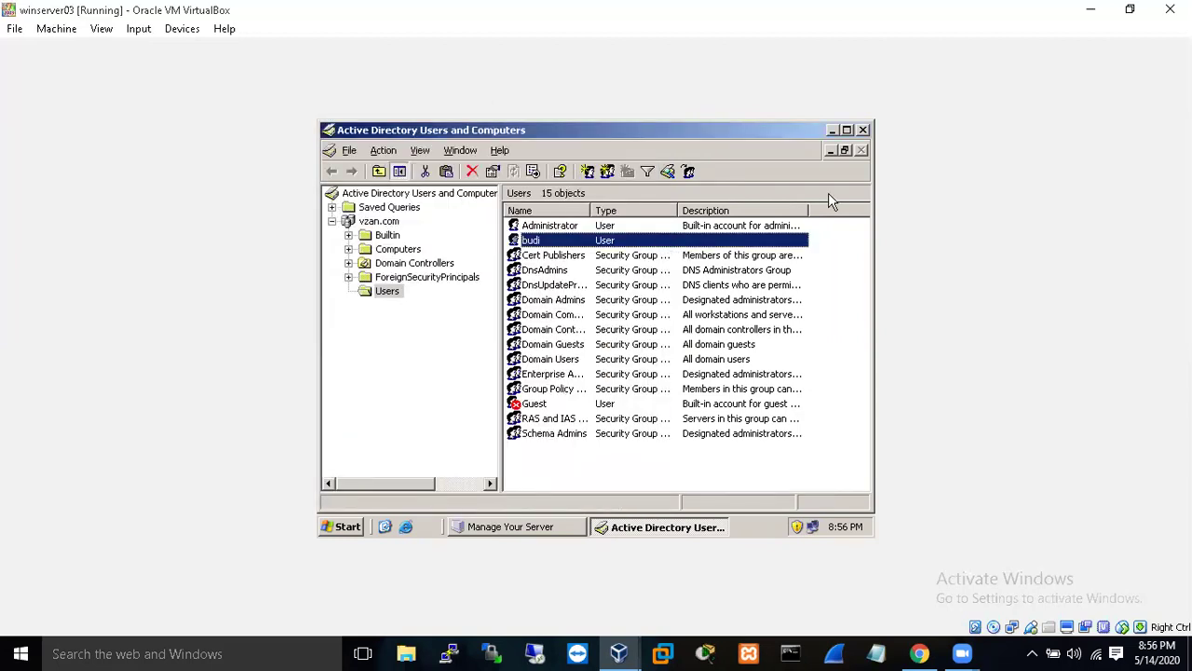
- Close Active Directory Users and Computers and log the Administrator off
left_click(862, 131)
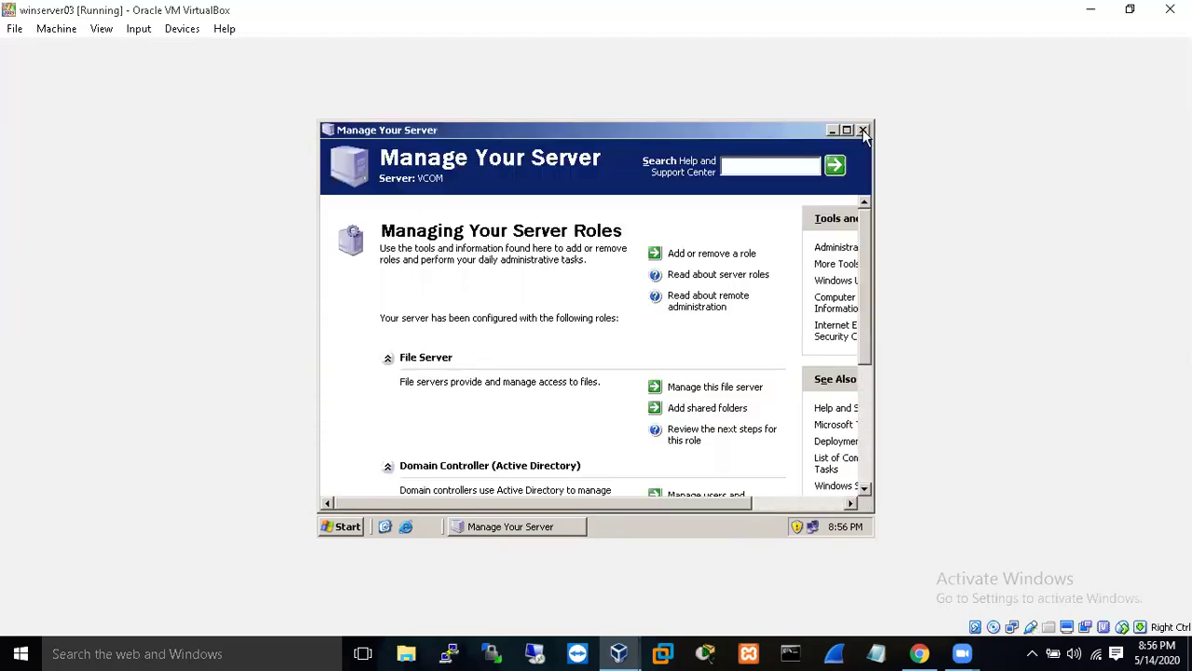
left_click(340, 527)
left_click(556, 499)
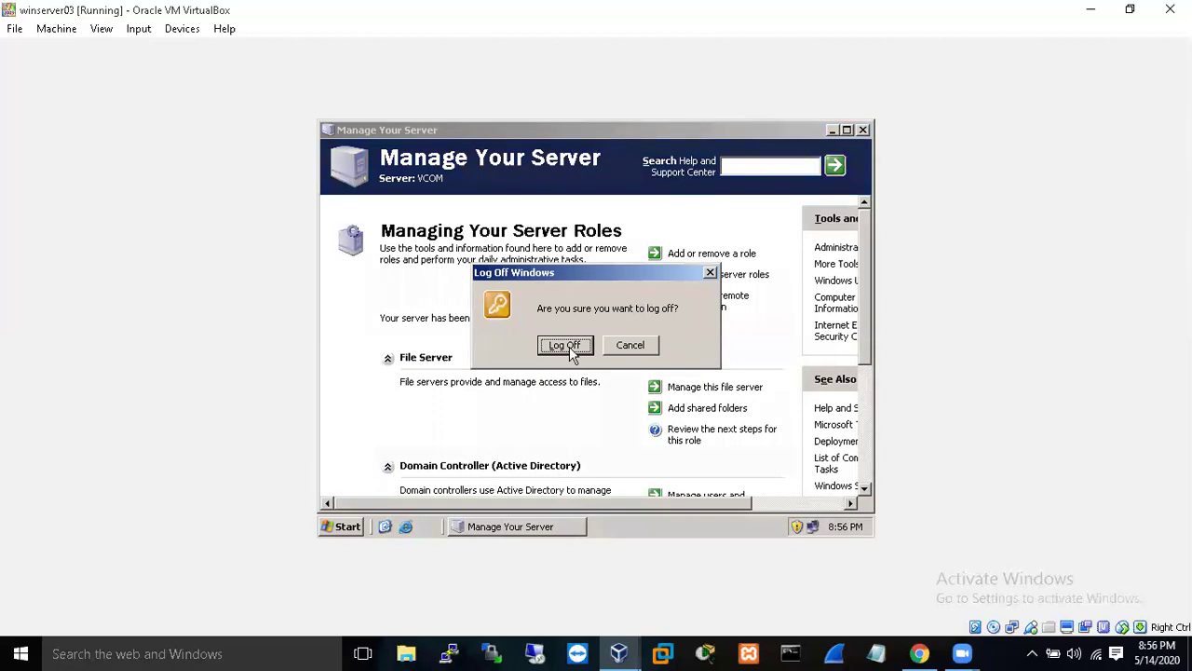
left_click(569, 349)
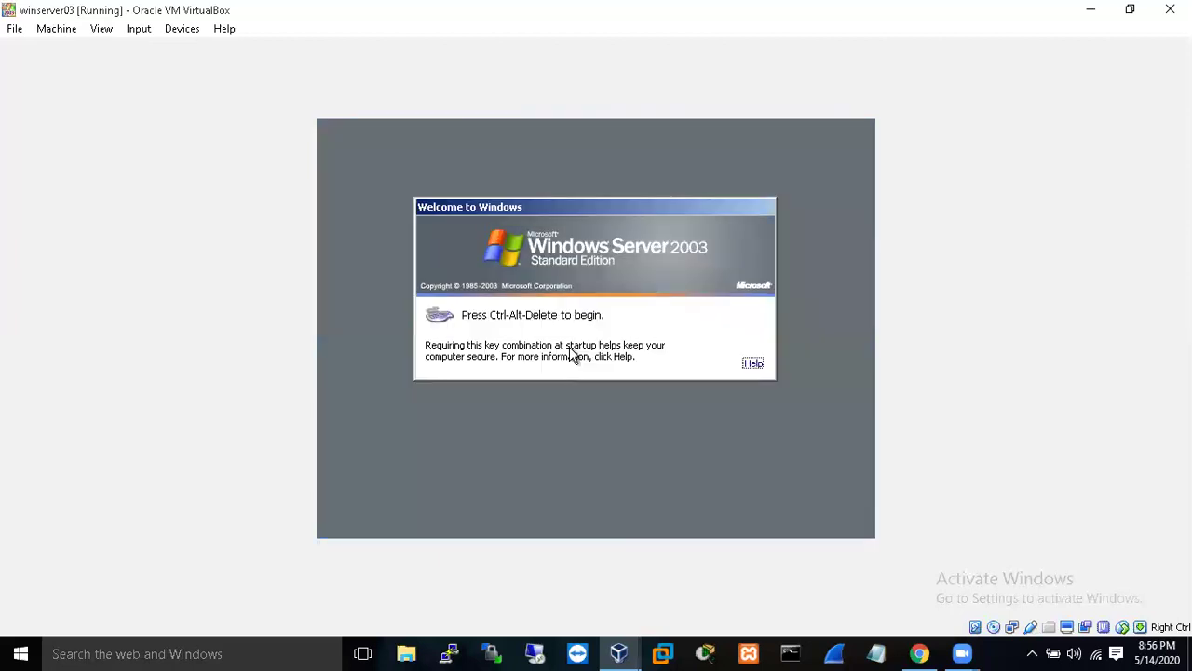
- Log on to winserver03 as budi with the account password
key("ctrl+alt+Delete")
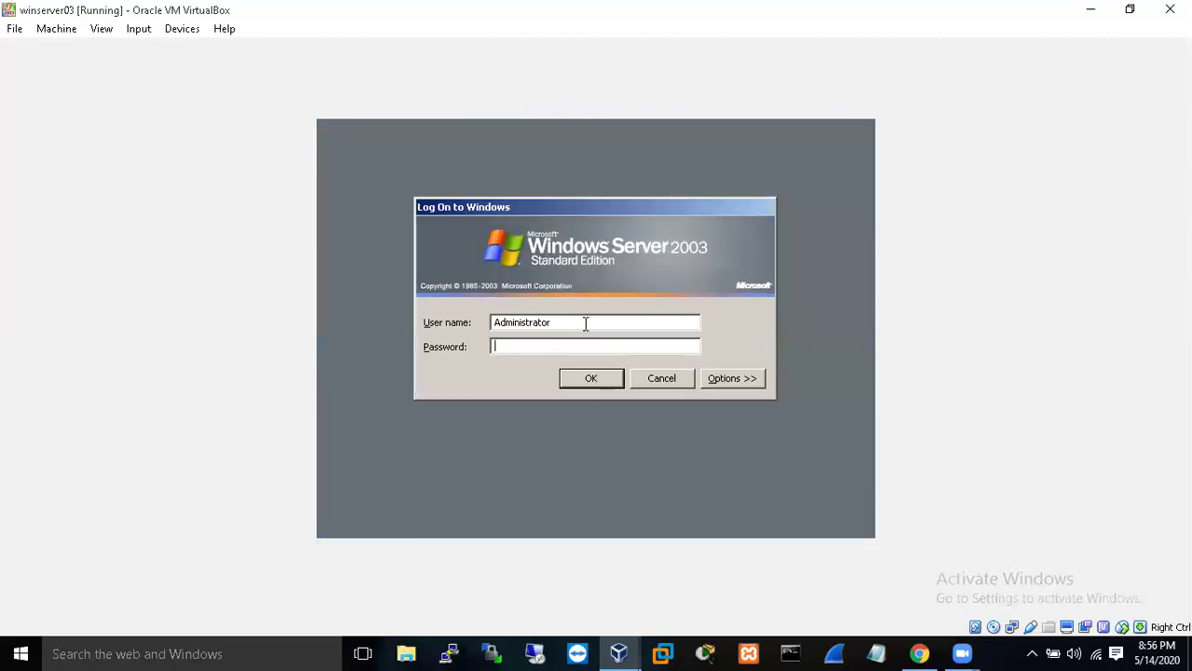
key("BackSpace")
key("BackSpace")
key("BackSpace")
key("BackSpace")
key("BackSpace")
key("BackSpace")
key("BackSpace")
key("BackSpace")
key("BackSpace")
key("BackSpace")
key("BackSpace")
key("BackSpace")
key("BackSpace")
type("budi")
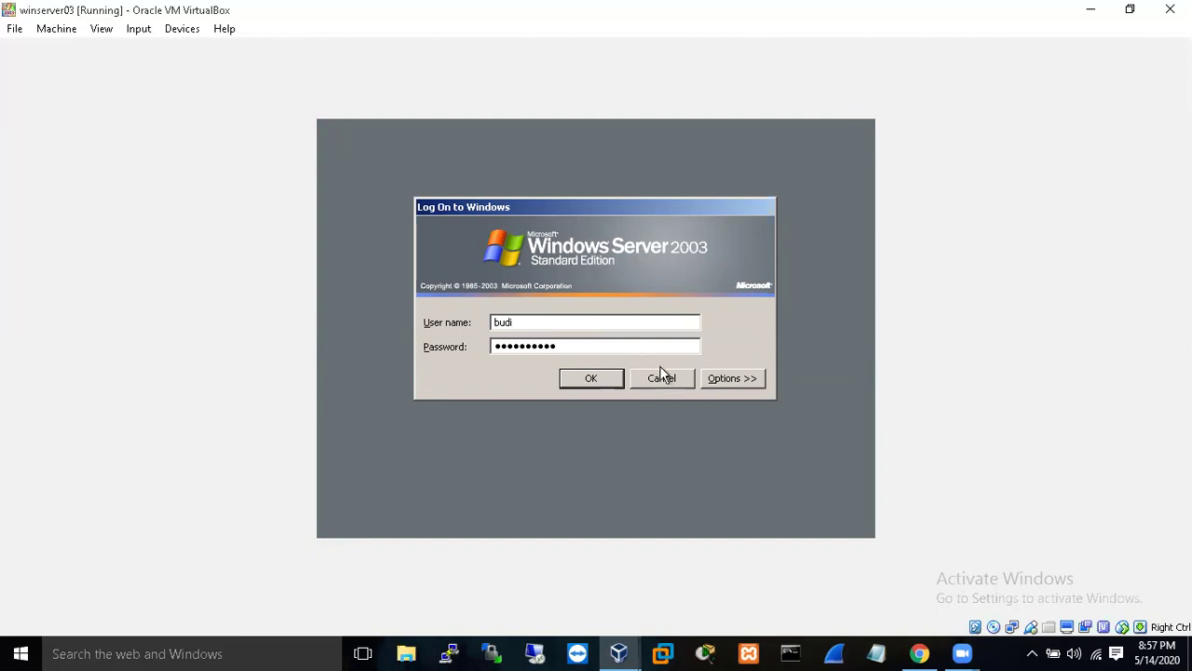
left_click(597, 377)
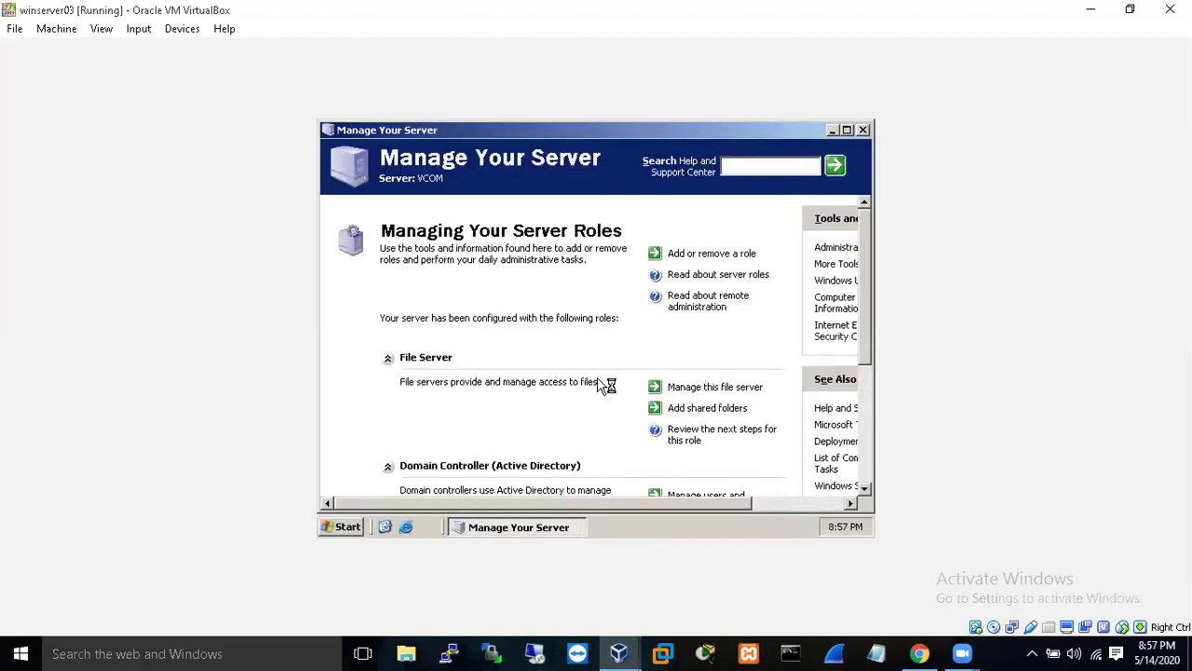
- Confirm budi is the logged-on user and close Manage Your Server
left_click(345, 527)
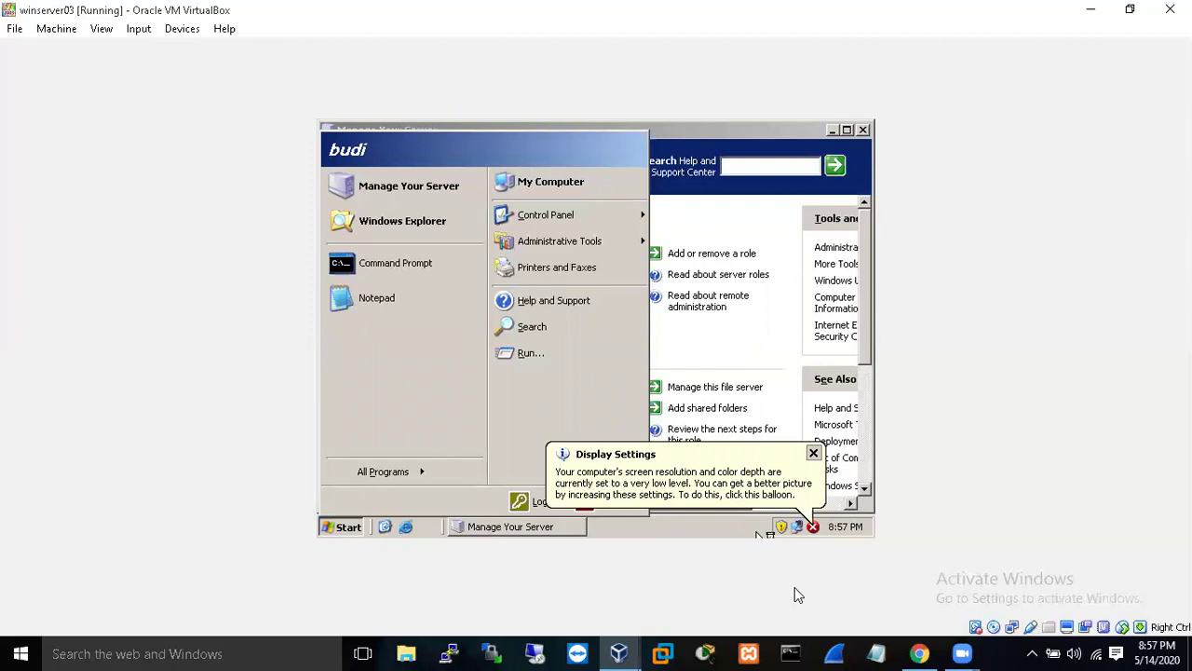
left_click(813, 454)
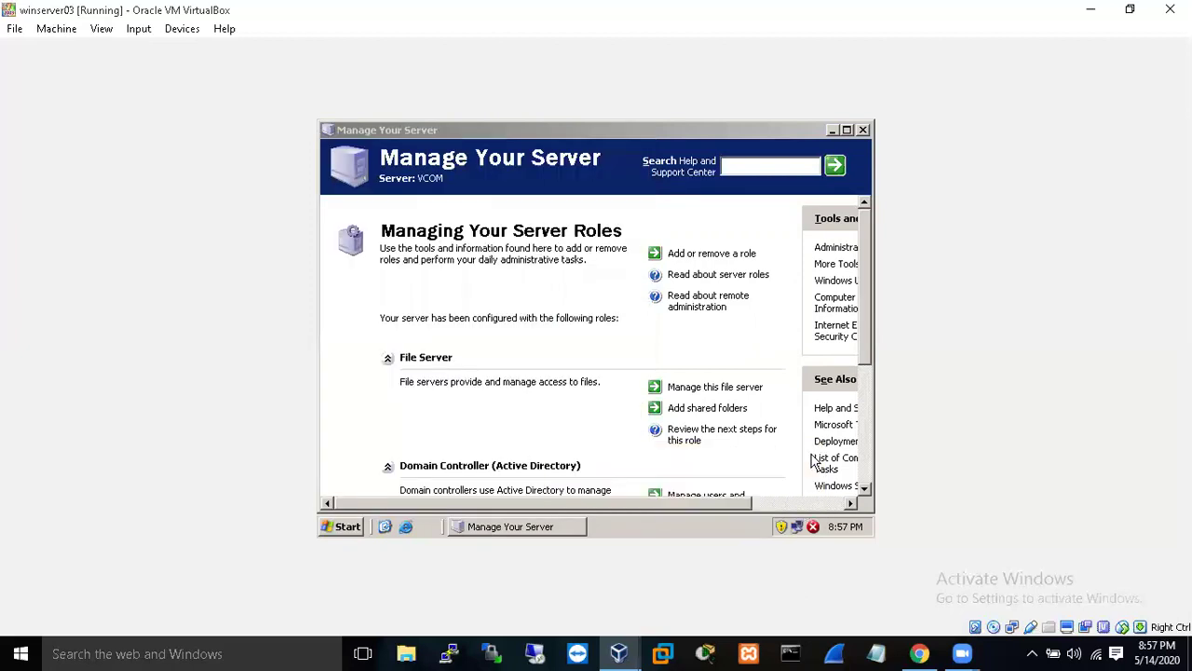
left_click(861, 130)
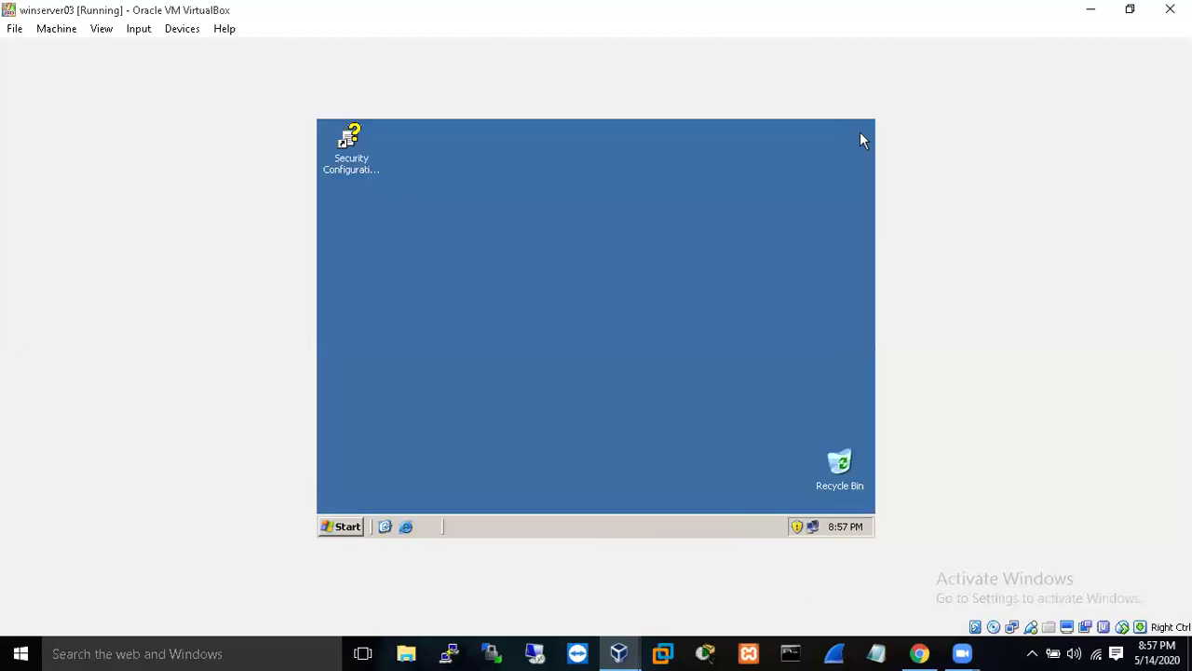
- Launch Active Directory Users and Computers from Administrative Tools as budi
left_click(345, 526)
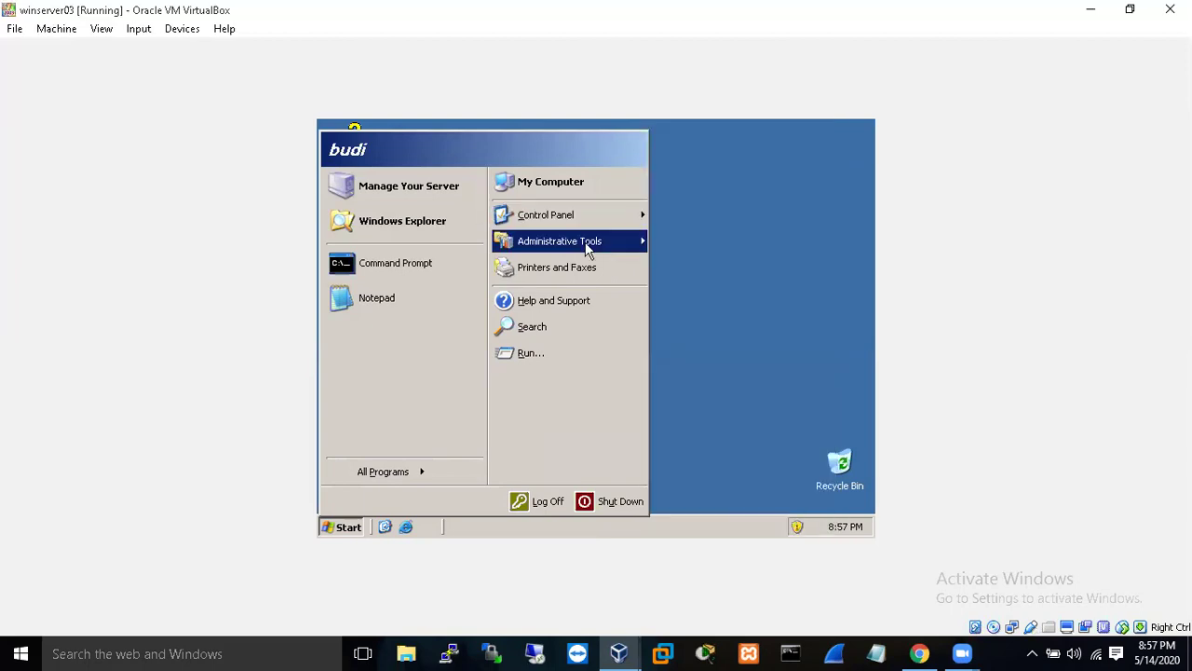
mouse_move(641, 241)
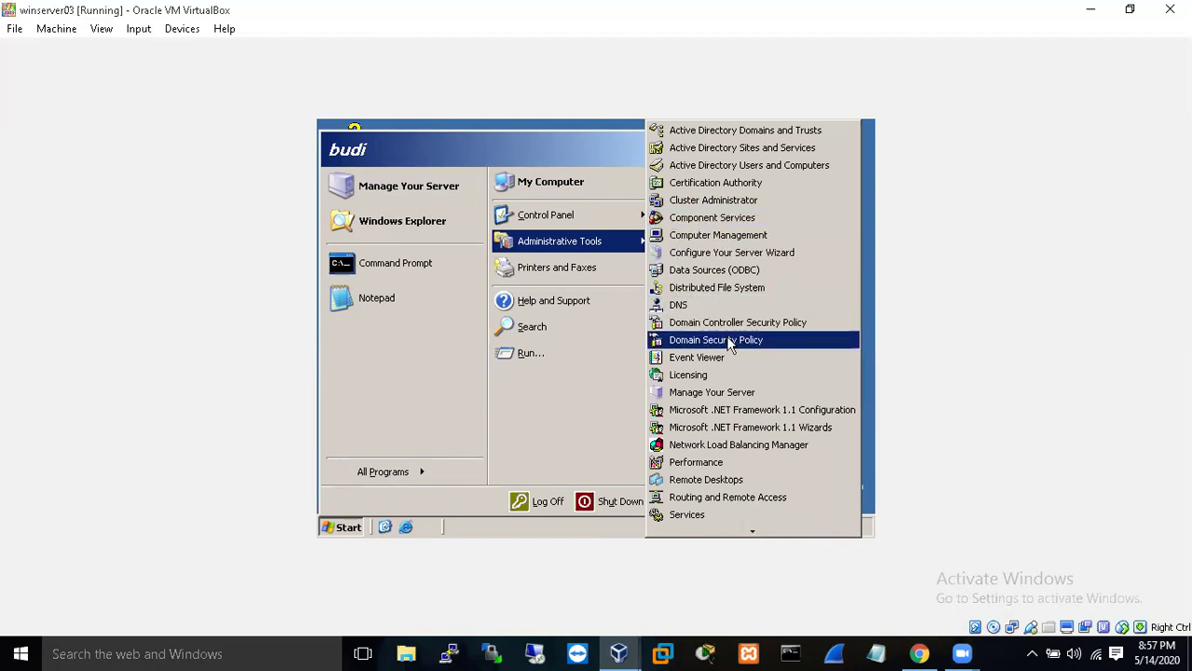
left_click(714, 165)
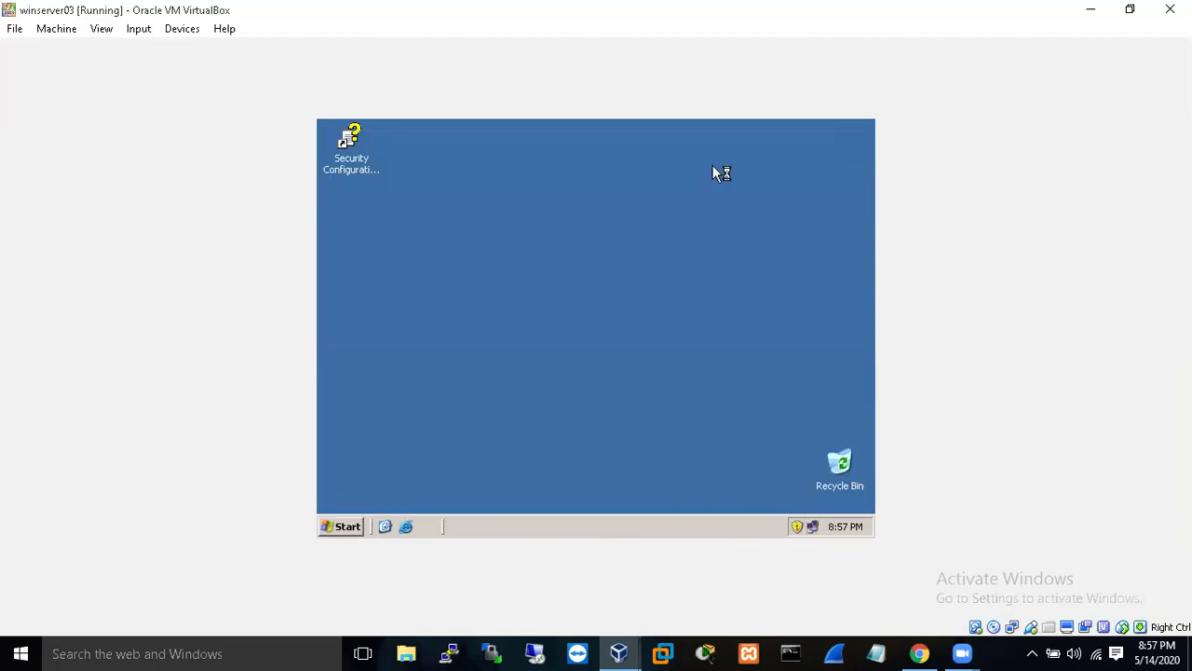